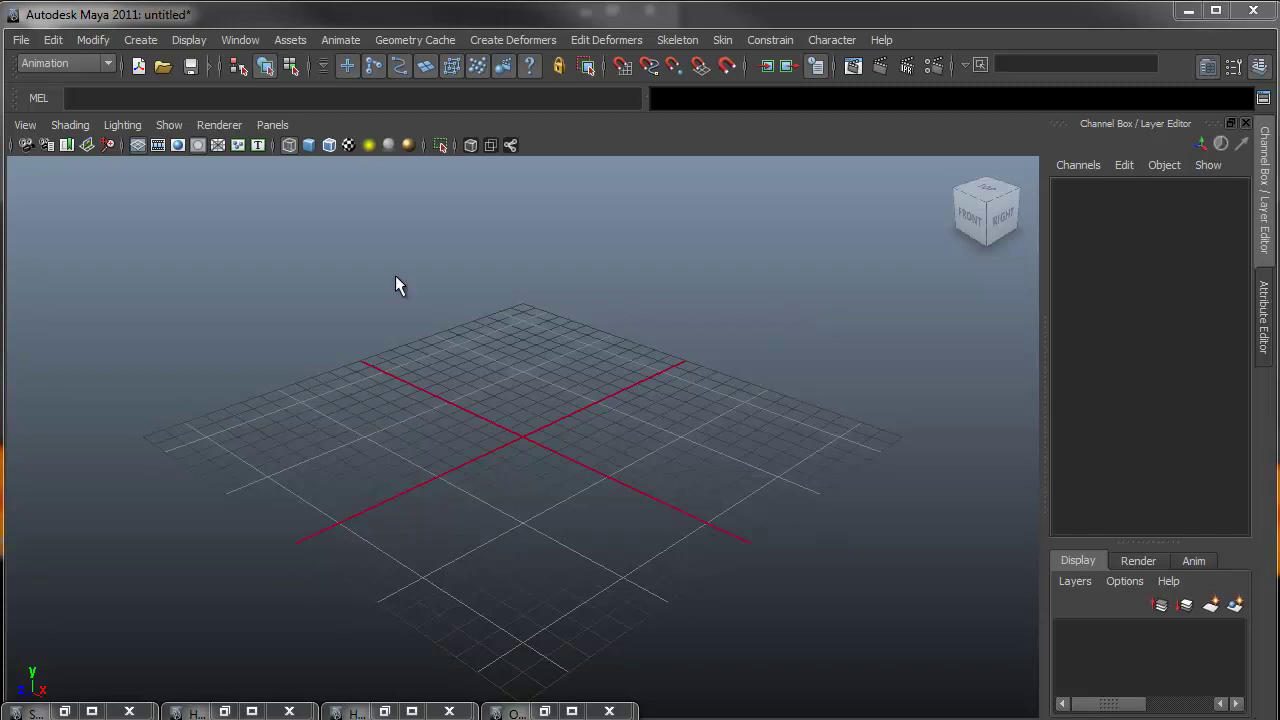
Create a NURBS sphere at the origin and display it smooth shaded.
{"action": "left_click", "coordinate": [140, 40]}
{"action": "mouse_move", "coordinate": [175, 70]}
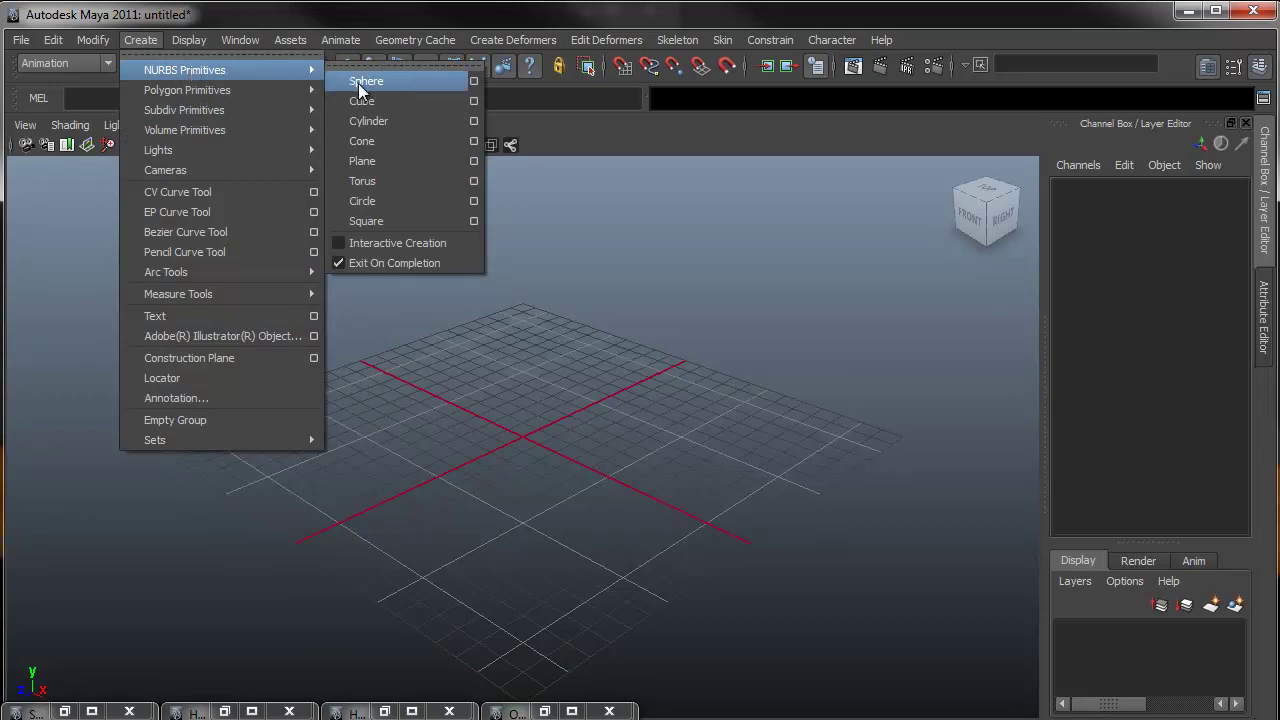
{"action": "left_click", "coordinate": [358, 83]}
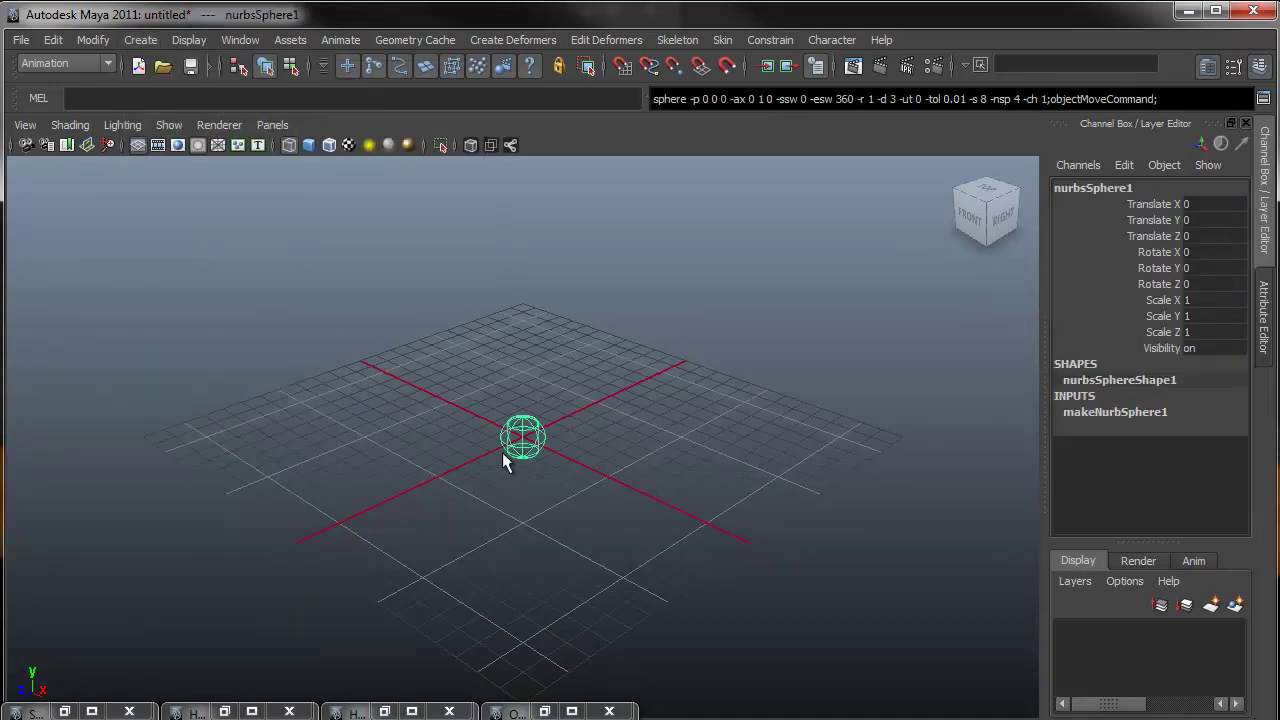
{"action": "scroll", "coordinate": [511, 452], "scroll_direction": "up", "scroll_amount": 5}
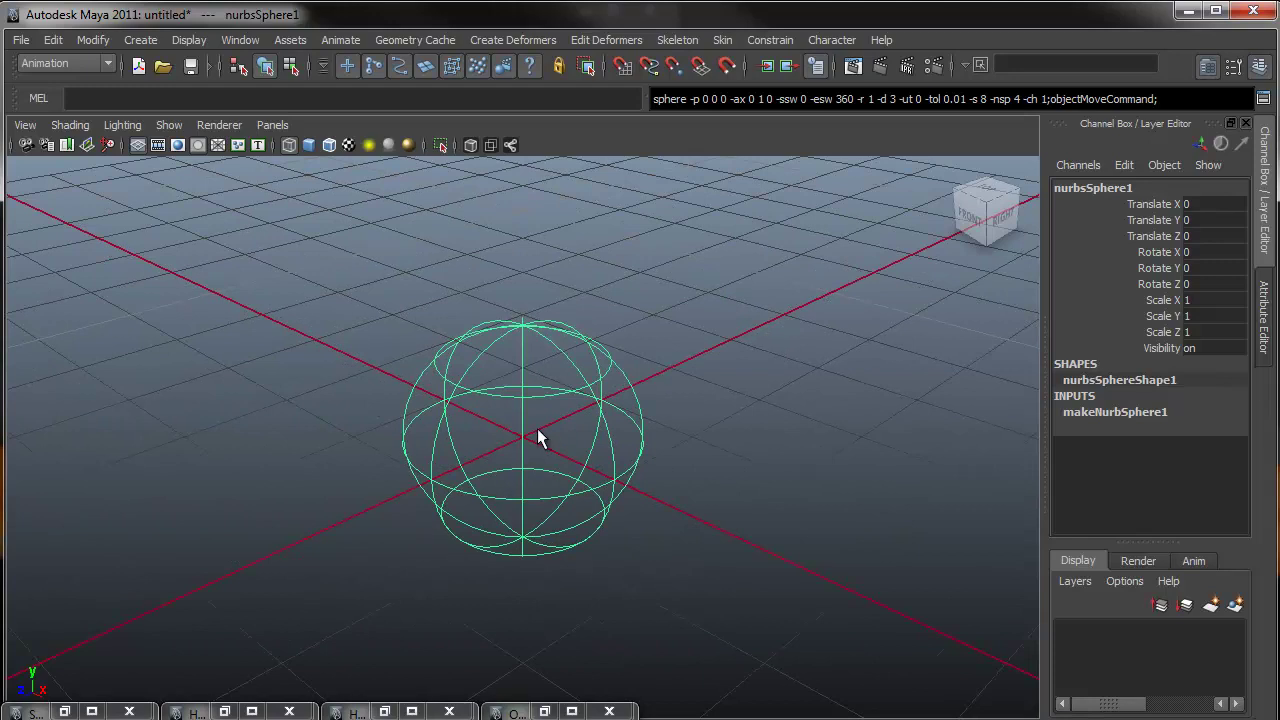
{"action": "key", "text": "5"}
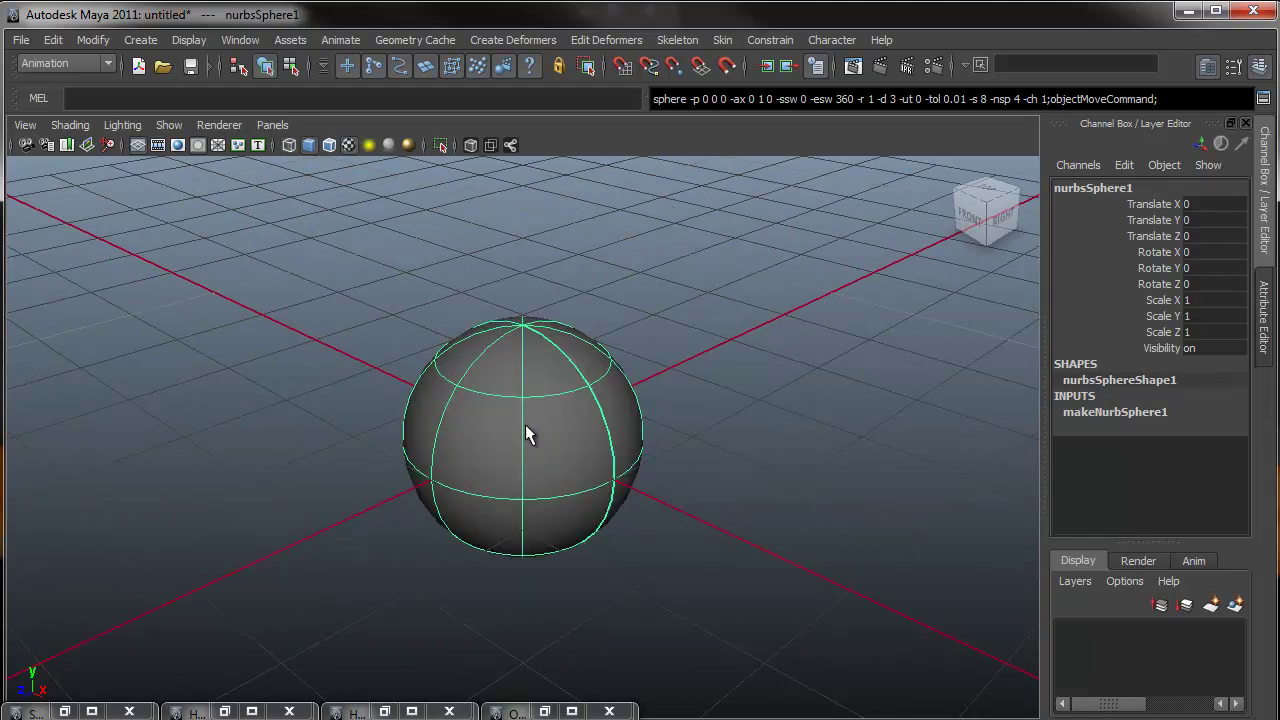
Rotate the sphere 90 degrees about X and -90 degrees about Y.
{"action": "left_click", "coordinate": [1196, 253]}
{"action": "type", "text": "90"}
{"action": "key", "text": "Return"}
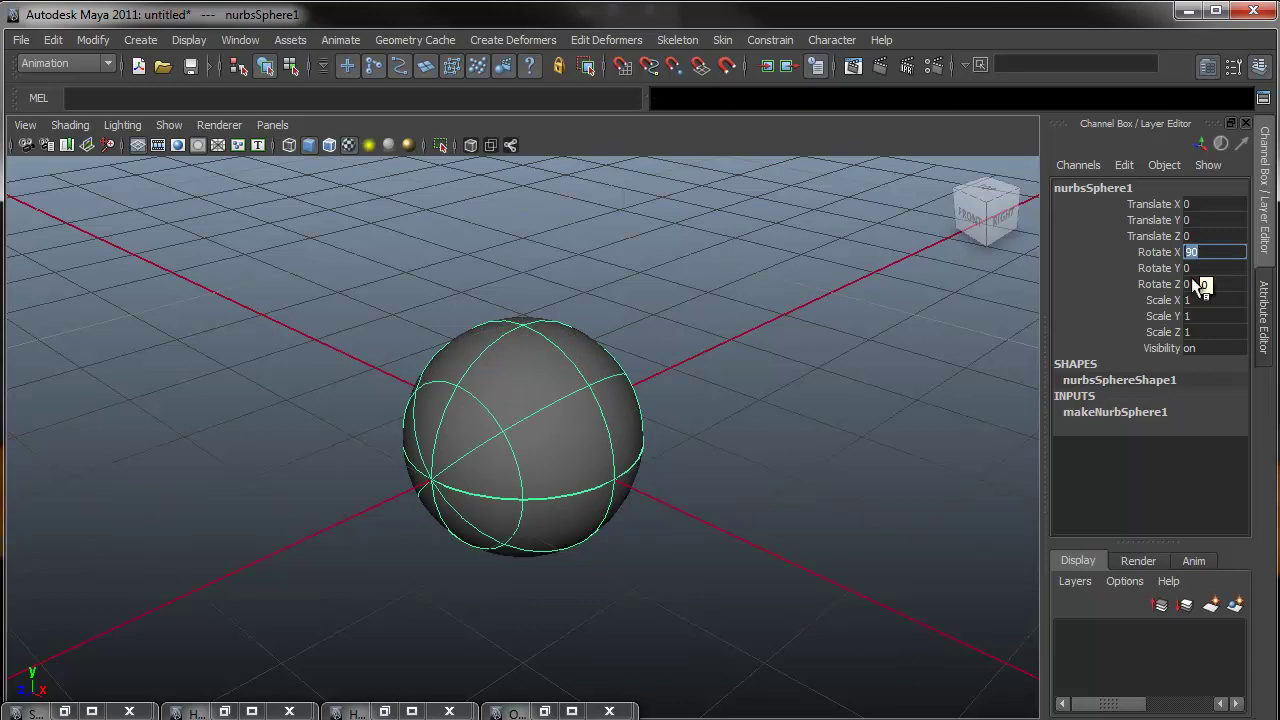
{"action": "left_click", "coordinate": [1196, 269]}
{"action": "type", "text": "-90"}
{"action": "key", "text": "Return"}
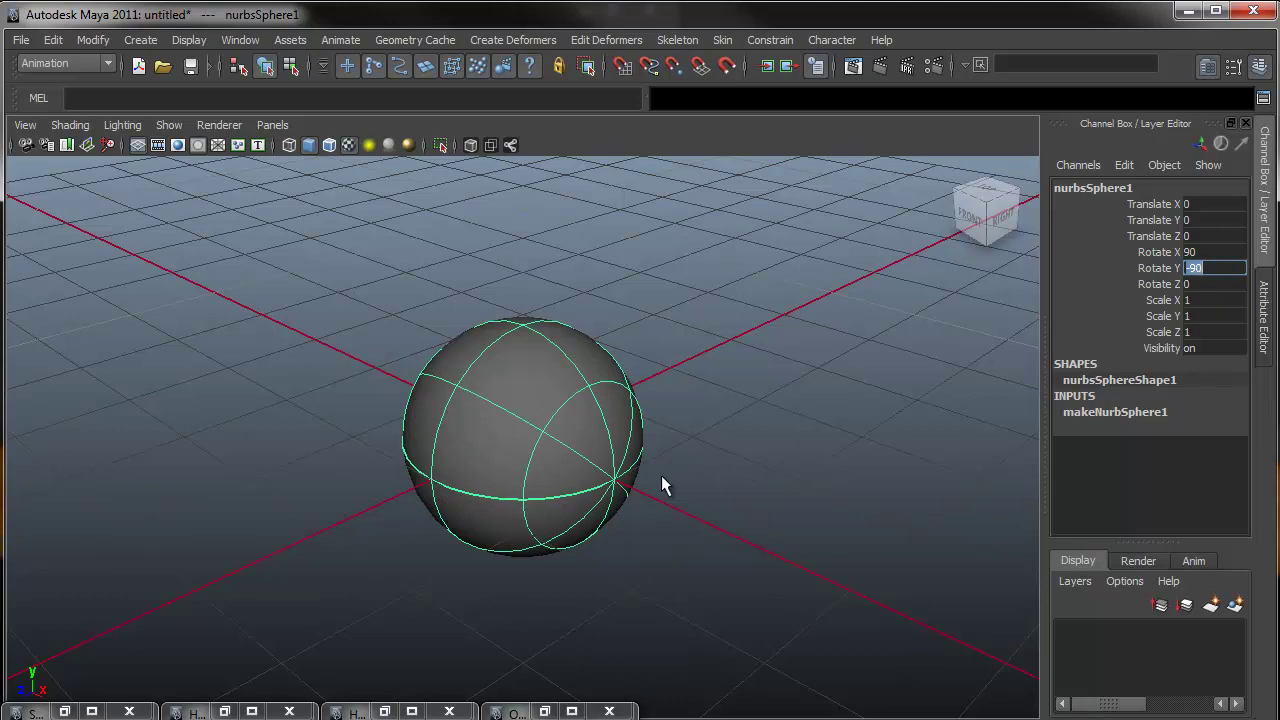
Cut the sphere open by setting its Start Sweep to 100 and End Sweep to 260.
{"action": "left_click_drag", "start_coordinate": [661, 475], "coordinate": [555, 453], "text": "alt"}
{"action": "right_click_drag", "start_coordinate": [555, 453], "coordinate": [566, 490], "text": "alt"}
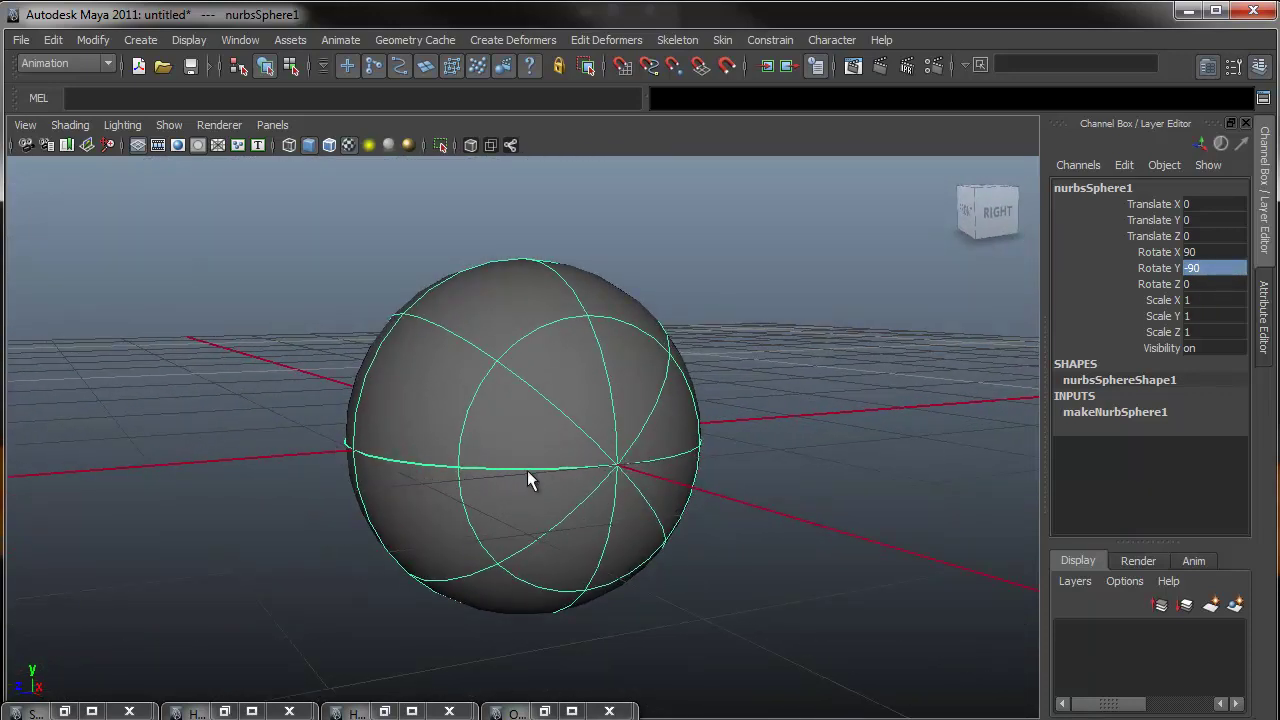
{"action": "mouse_move", "coordinate": [408, 474]}
{"action": "left_mouse_down", "text": "alt"}
{"action": "mouse_move", "coordinate": [357, 457]}
{"action": "mouse_move", "coordinate": [417, 478]}
{"action": "left_mouse_up", "text": "alt"}
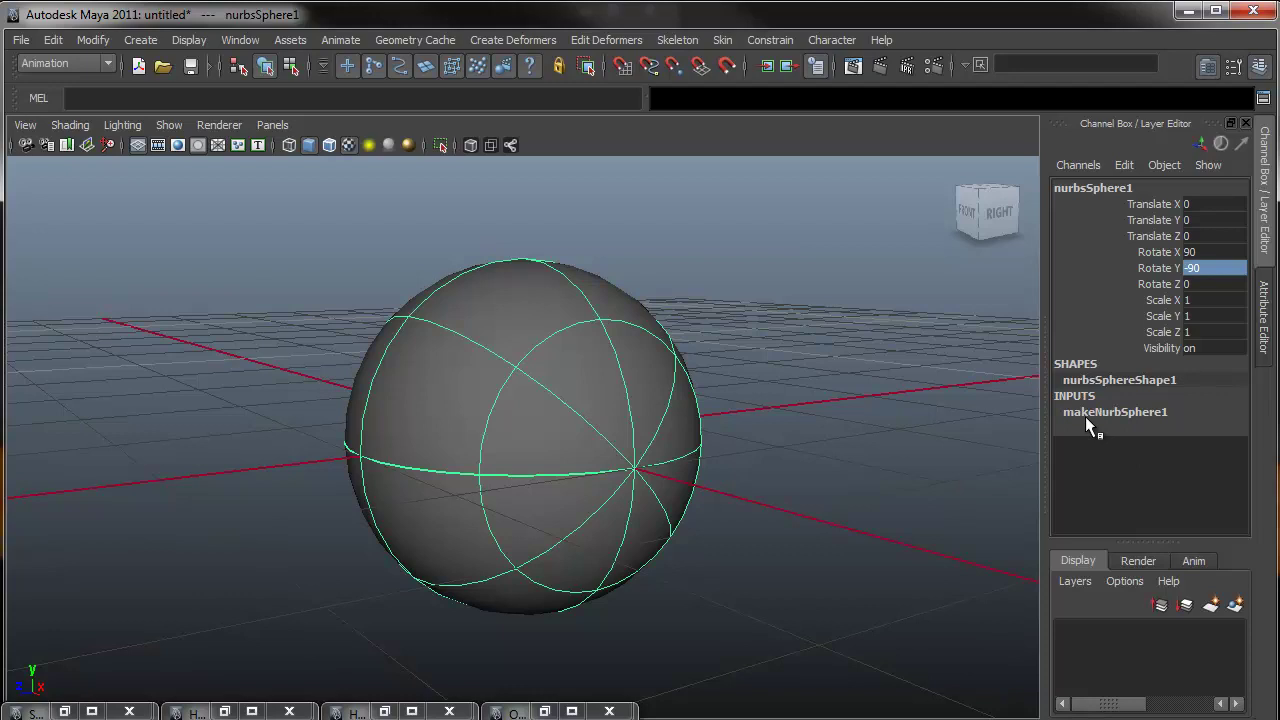
{"action": "left_click", "coordinate": [1113, 413]}
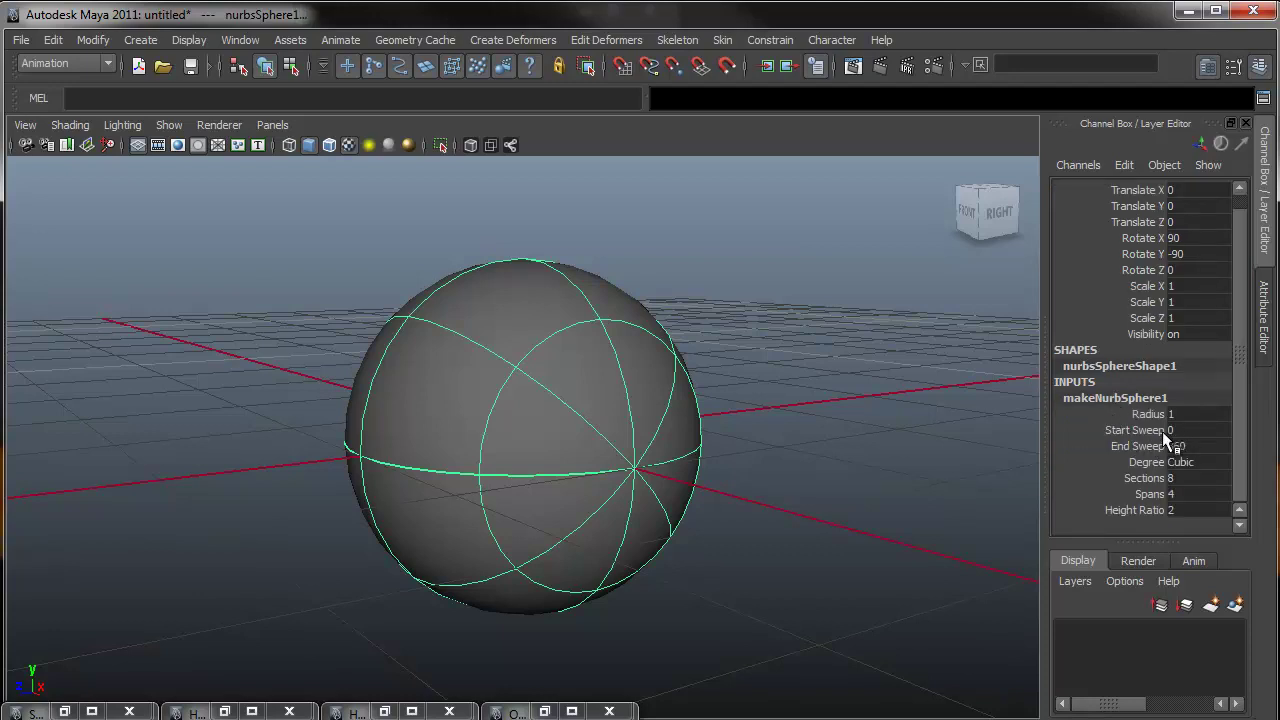
{"action": "left_click", "coordinate": [1176, 430]}
{"action": "type", "text": "100"}
{"action": "key", "text": "Return"}
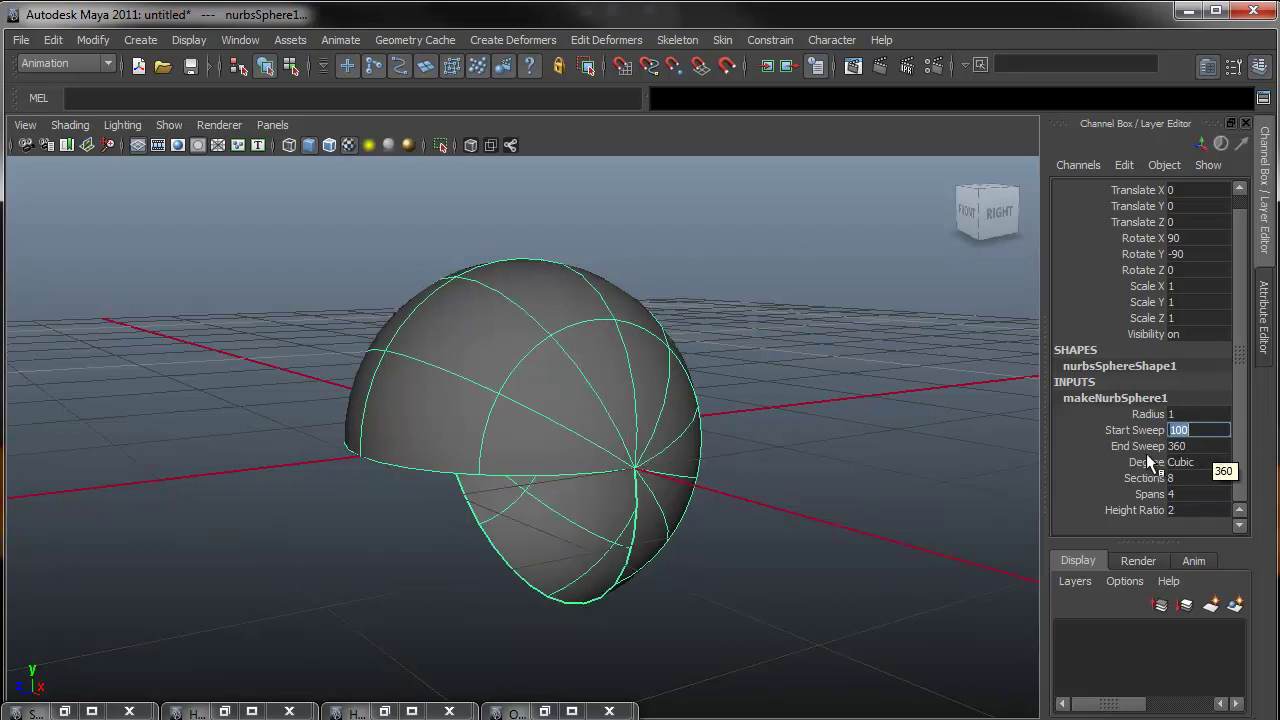
{"action": "left_click", "coordinate": [1180, 447]}
{"action": "type", "text": "260"}
{"action": "key", "text": "Return"}
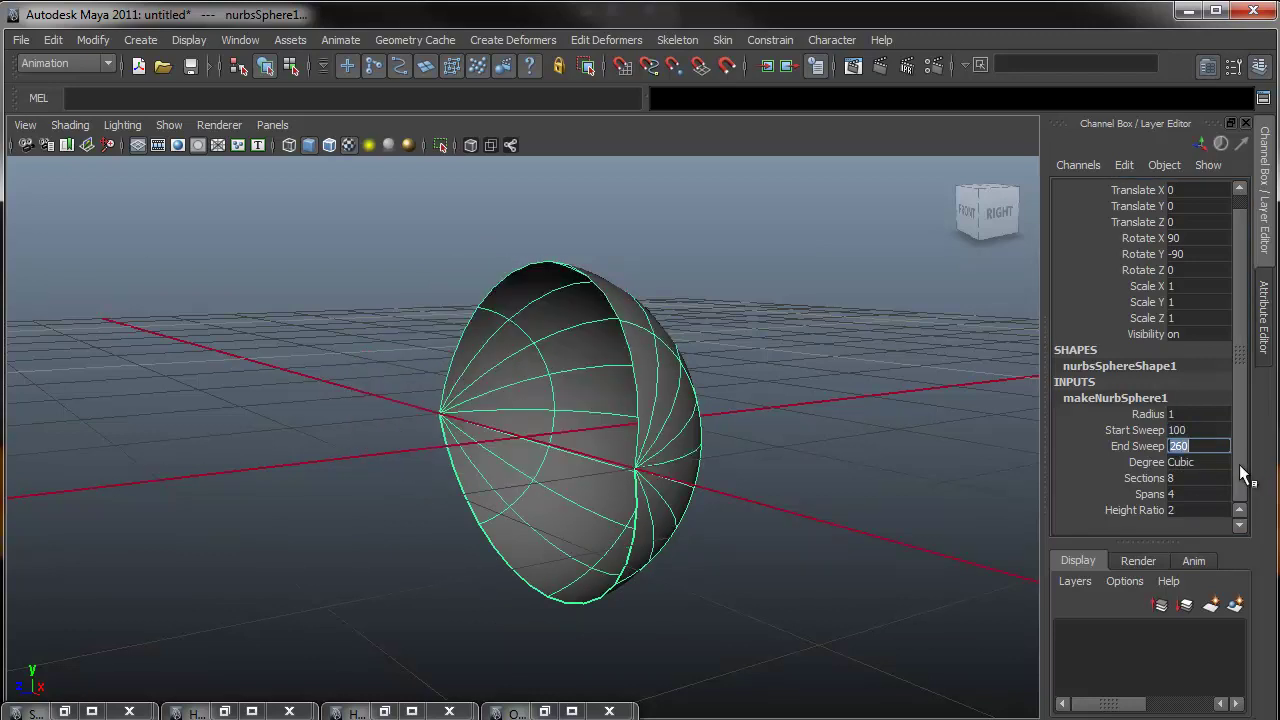
Create a second NURBS sphere at the origin, over the open partial sphere.
{"action": "left_click_drag", "start_coordinate": [742, 519], "coordinate": [672, 503], "text": "alt"}
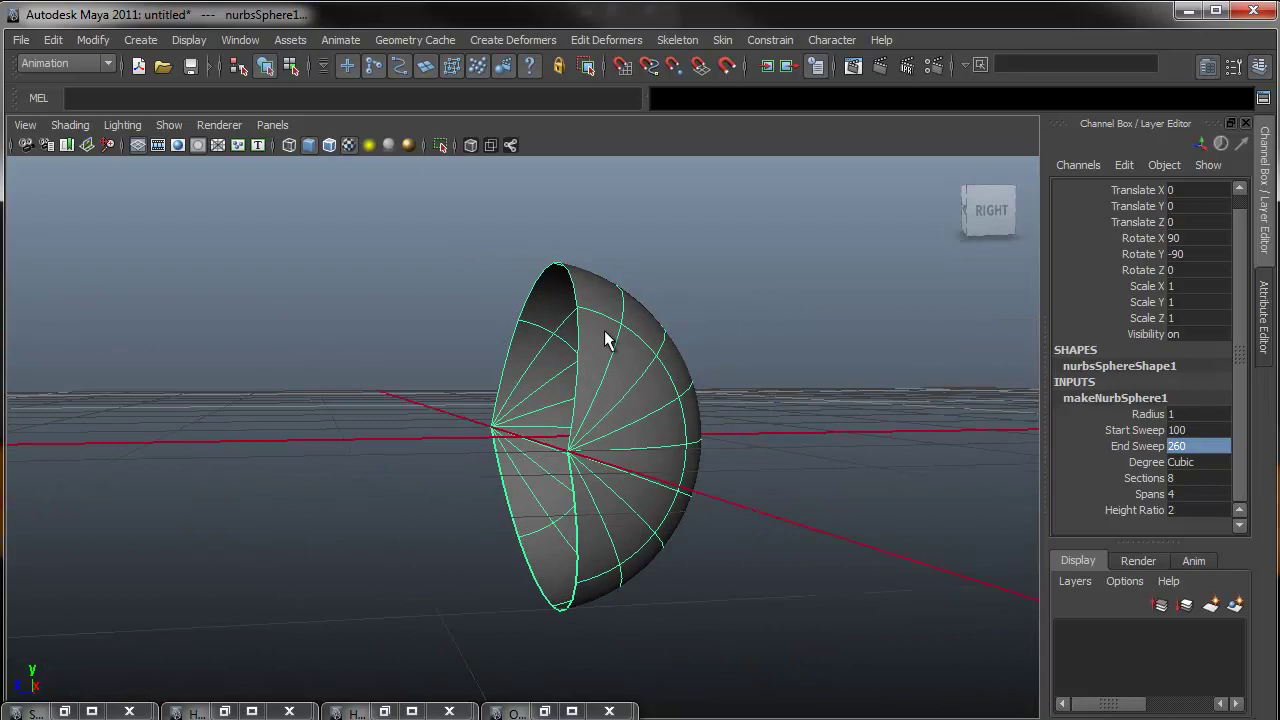
{"action": "left_click_drag", "start_coordinate": [605, 340], "coordinate": [535, 415], "text": "alt"}
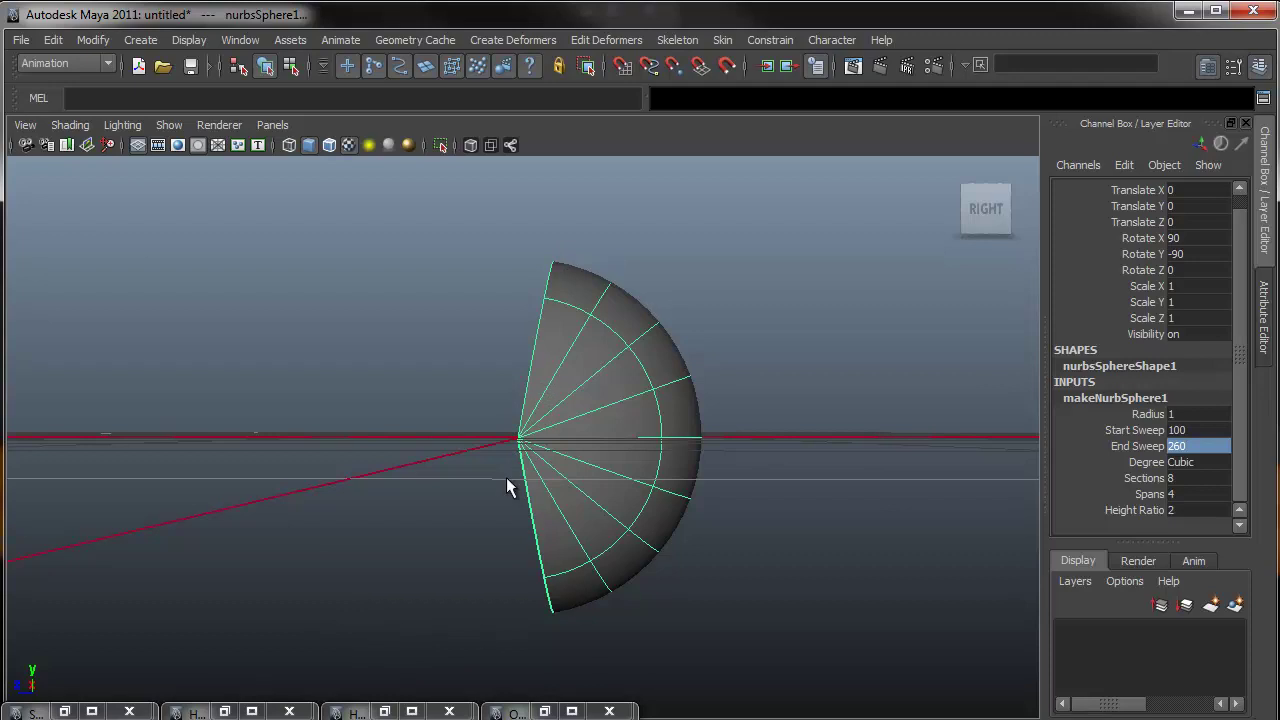
{"action": "left_click_drag", "start_coordinate": [506, 477], "coordinate": [618, 451], "text": "alt"}
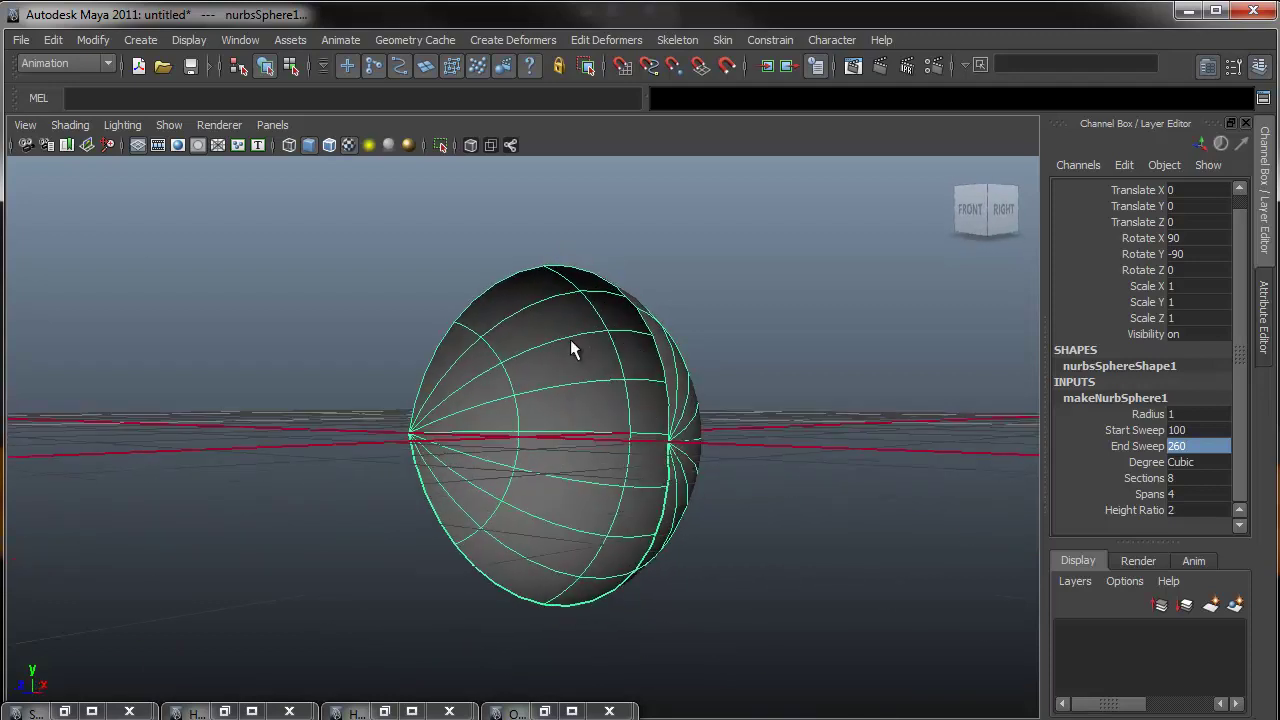
{"action": "left_click_drag", "start_coordinate": [586, 400], "coordinate": [609, 420], "text": "alt"}
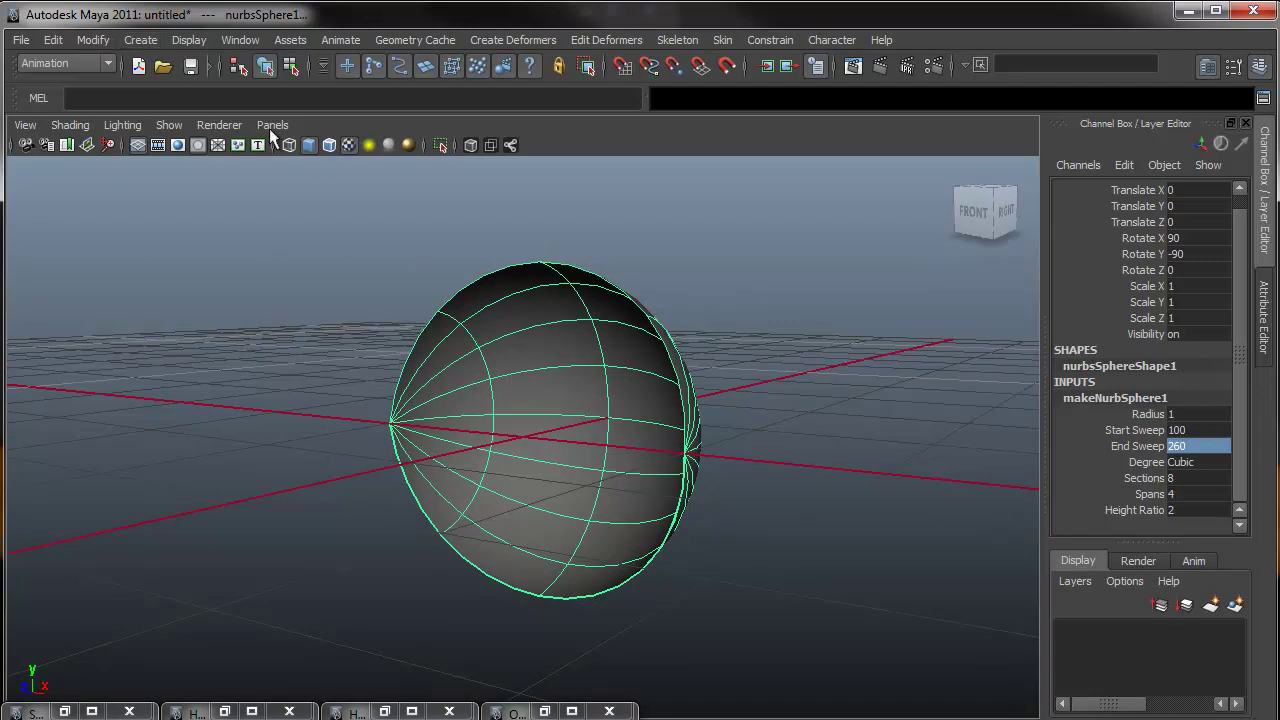
{"action": "left_click", "coordinate": [147, 37]}
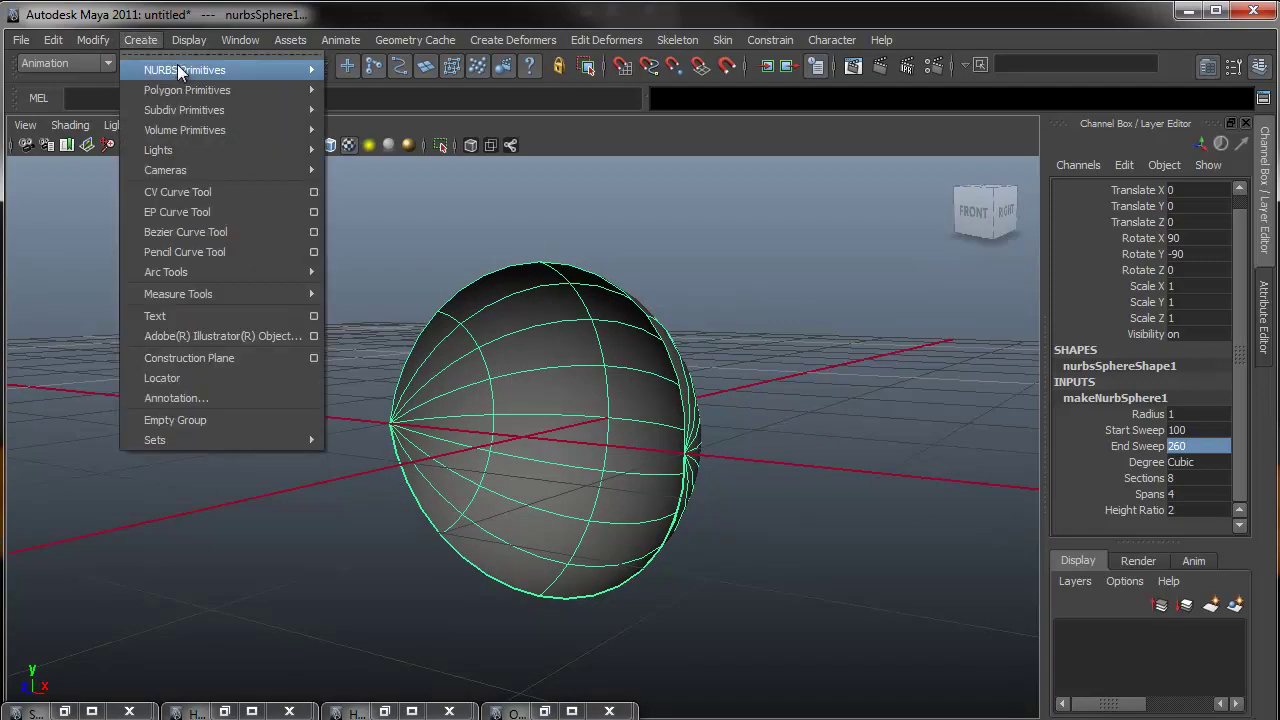
{"action": "mouse_move", "coordinate": [177, 66]}
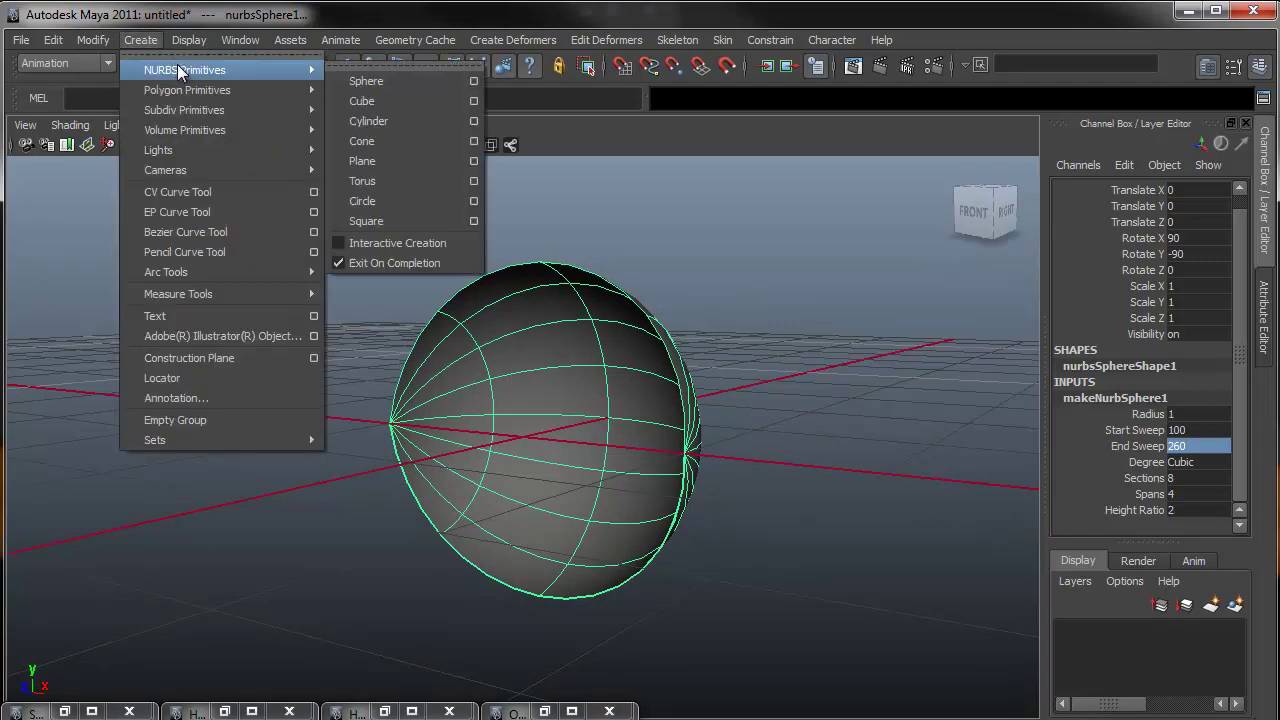
{"action": "left_click", "coordinate": [355, 82]}
Rotate the second sphere to 90 in X and -90 in Y, matching the first one's orientation.
{"action": "left_click", "coordinate": [1195, 252]}
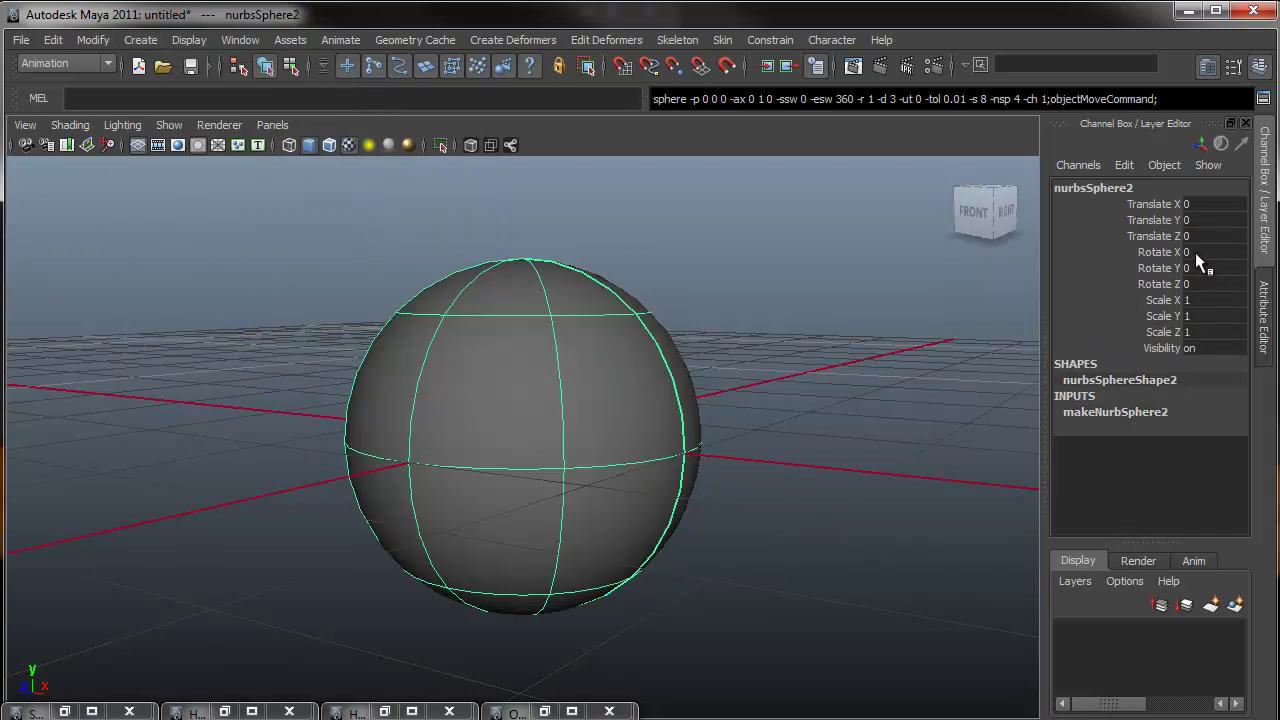
{"action": "type", "text": "90"}
{"action": "key", "text": "Return"}
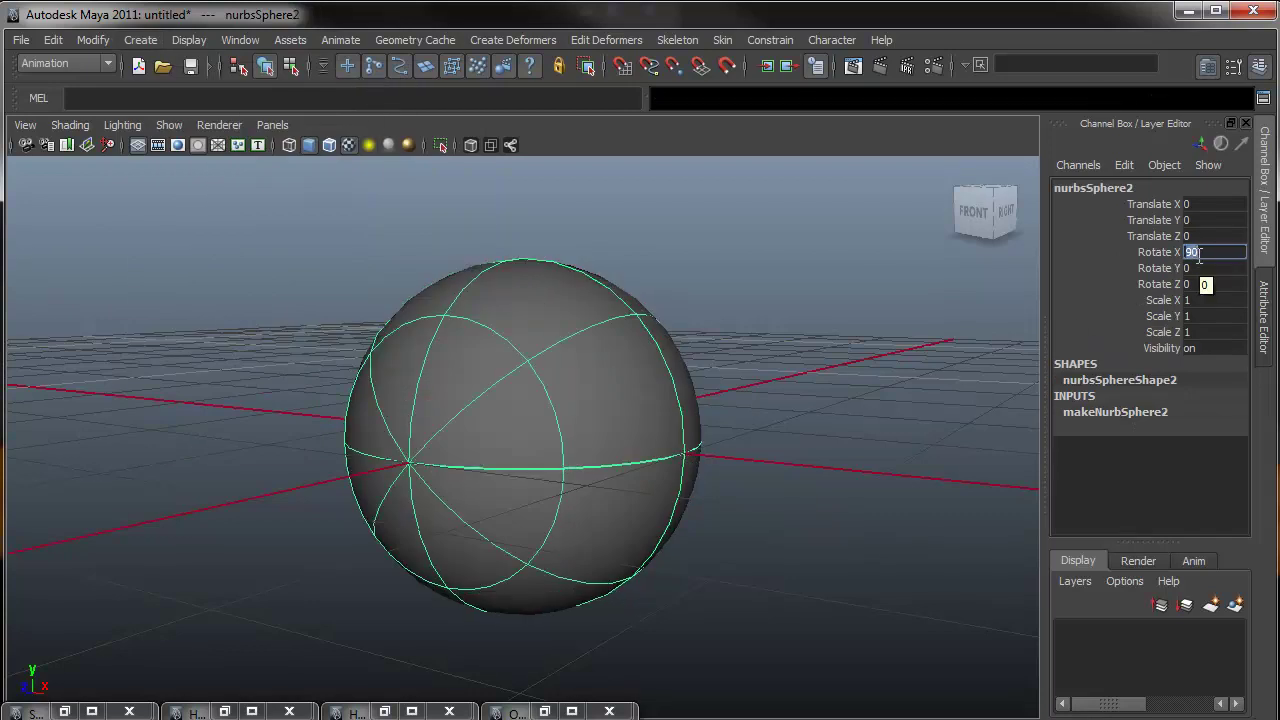
{"action": "left_click", "coordinate": [1202, 268]}
{"action": "type", "text": "-90"}
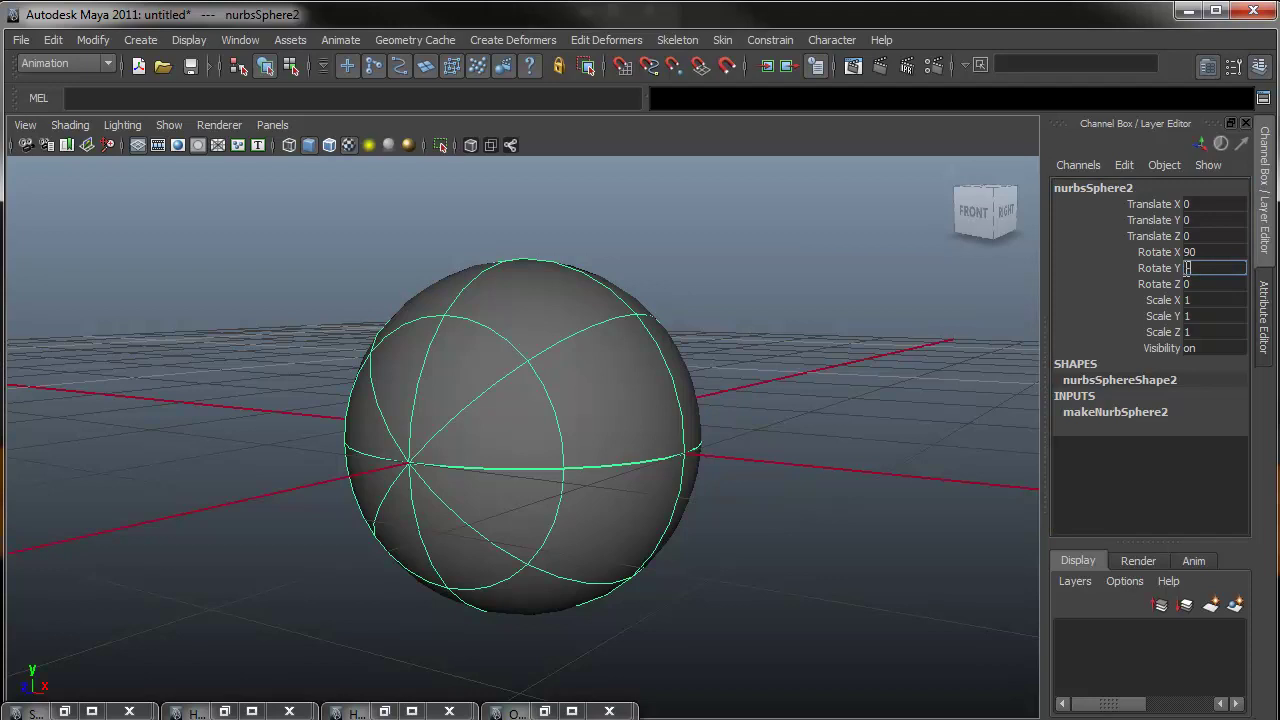
{"action": "key", "text": "Return"}
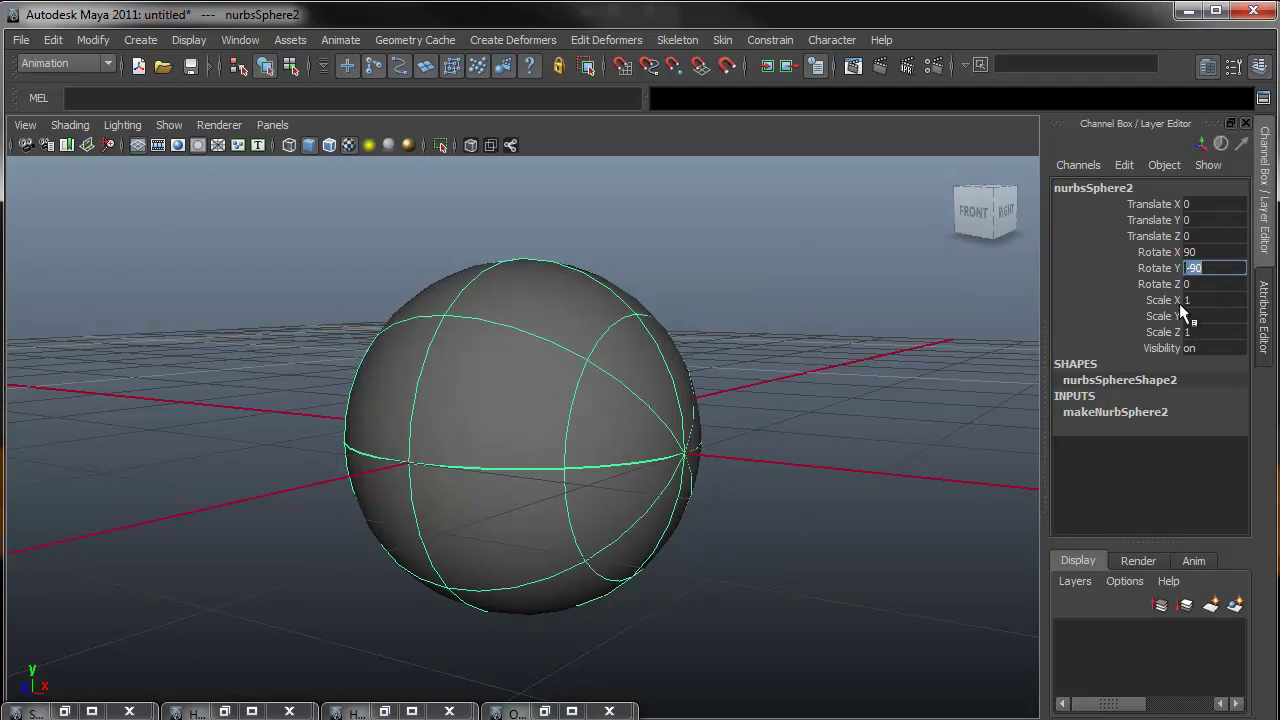
Scale the second sphere uniformly to 0.9 in X, Y and Z.
{"action": "left_click_drag", "start_coordinate": [1193, 302], "coordinate": [1198, 328]}
{"action": "type", "text": "0.9"}
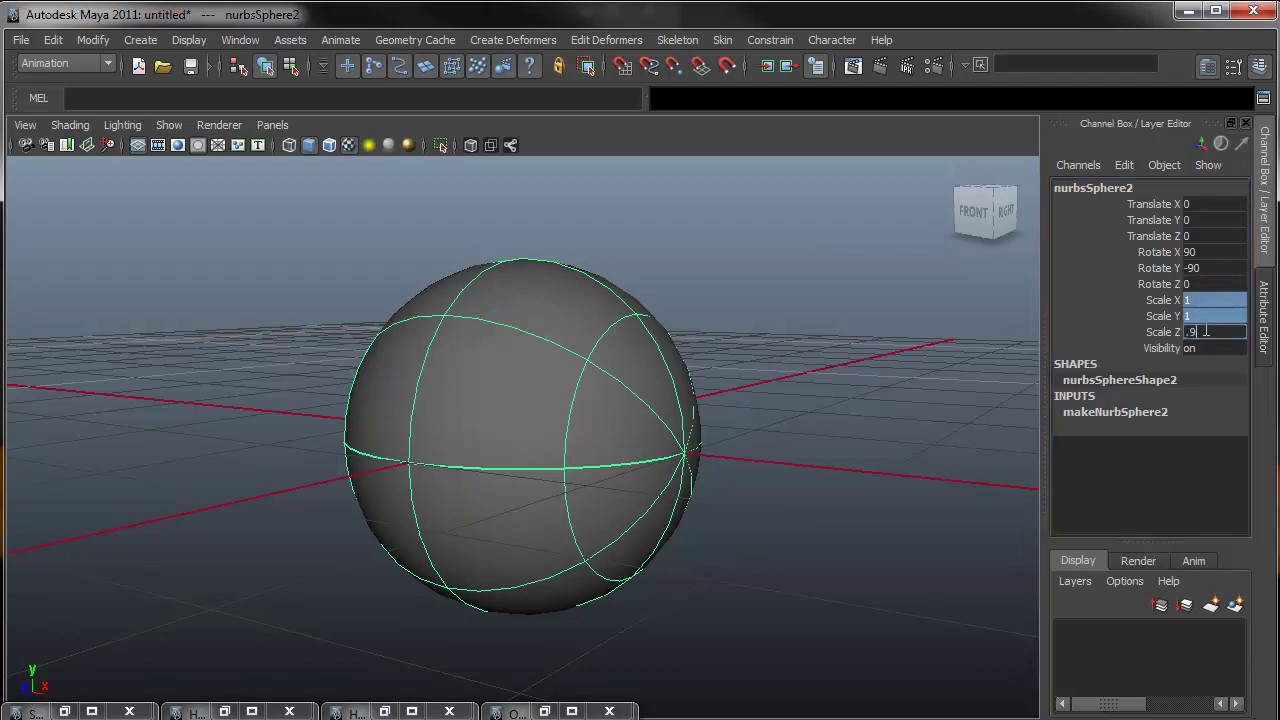
{"action": "key", "text": "Return"}
Open up the inner sphere with a Start Sweep of 100 and an End Sweep of 260.
{"action": "left_click_drag", "start_coordinate": [427, 243], "coordinate": [463, 277], "text": "alt"}
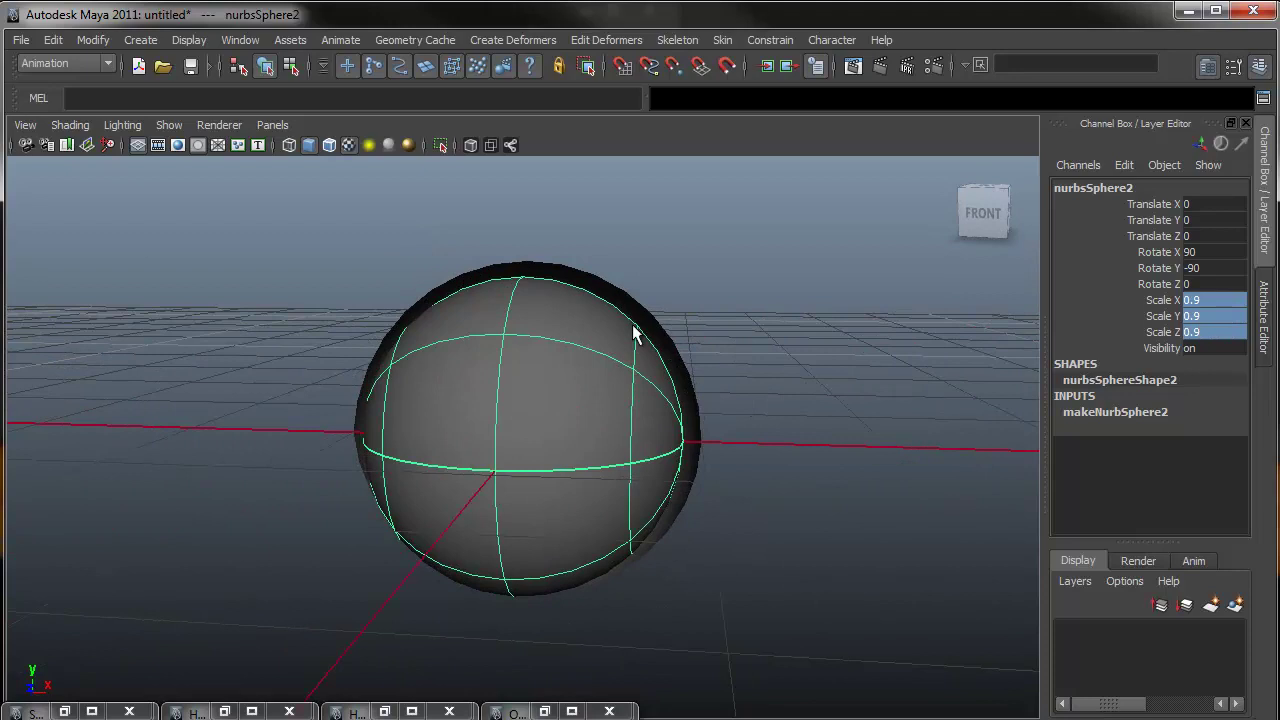
{"action": "left_click_drag", "start_coordinate": [636, 330], "coordinate": [573, 381], "text": "alt"}
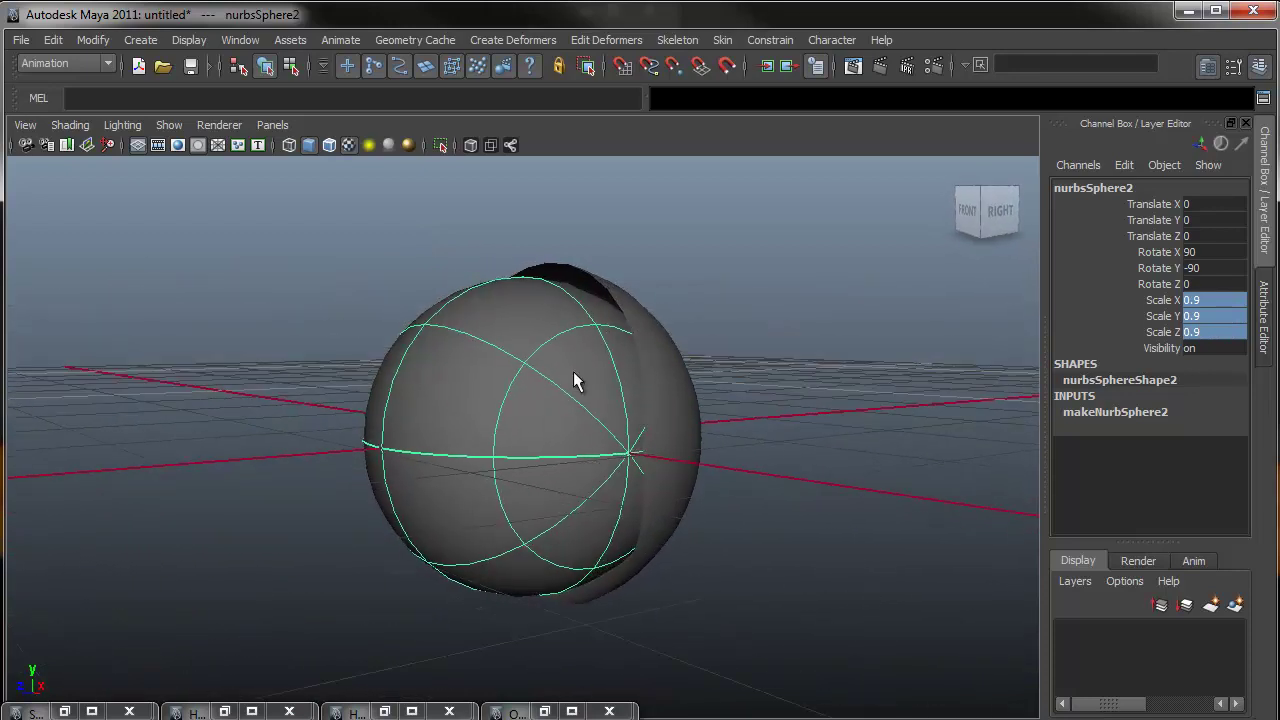
{"action": "left_click", "coordinate": [1094, 414]}
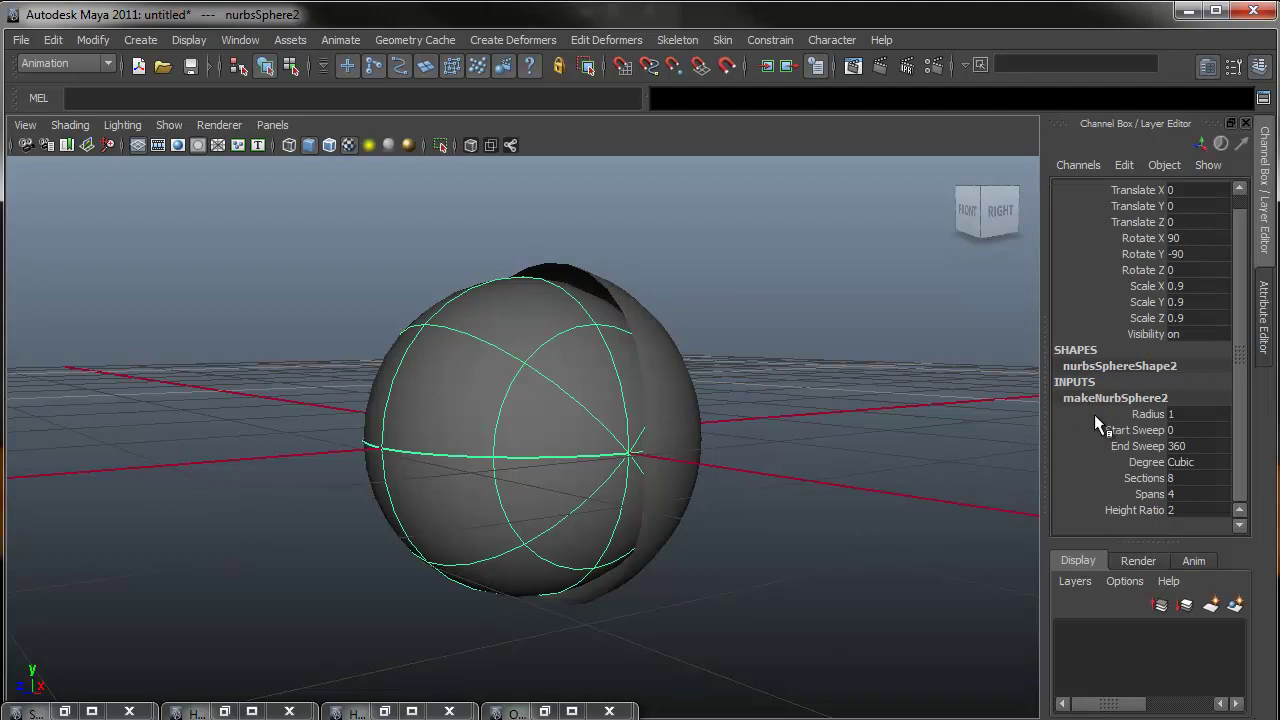
{"action": "left_click", "coordinate": [1182, 430]}
{"action": "type", "text": "100"}
{"action": "key", "text": "Return"}
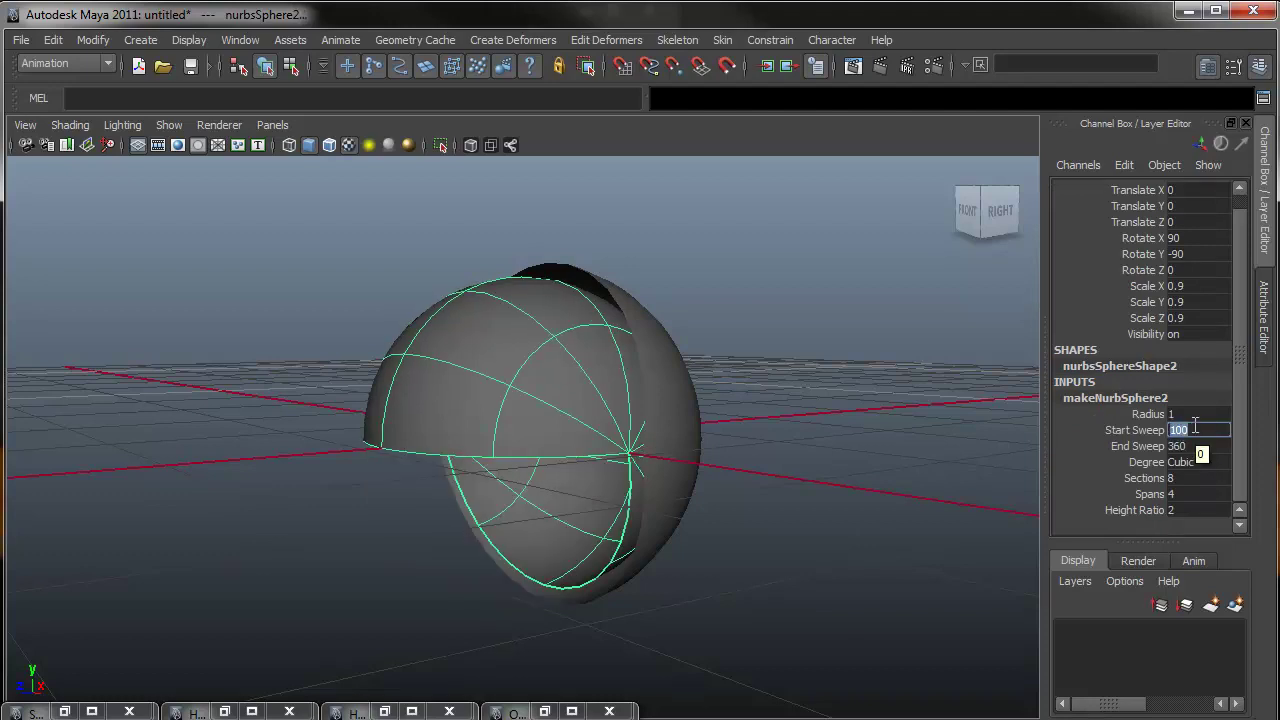
{"action": "left_click", "coordinate": [1180, 447]}
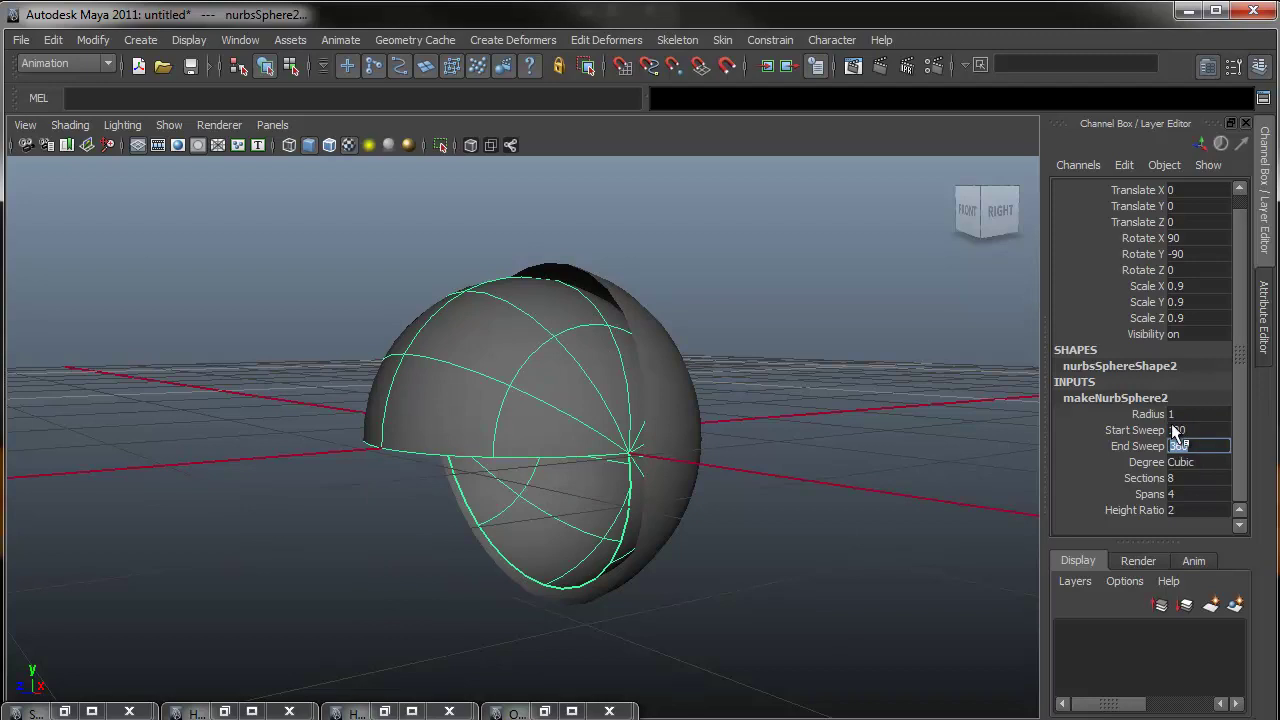
{"action": "type", "text": "260"}
{"action": "key", "text": "Return"}
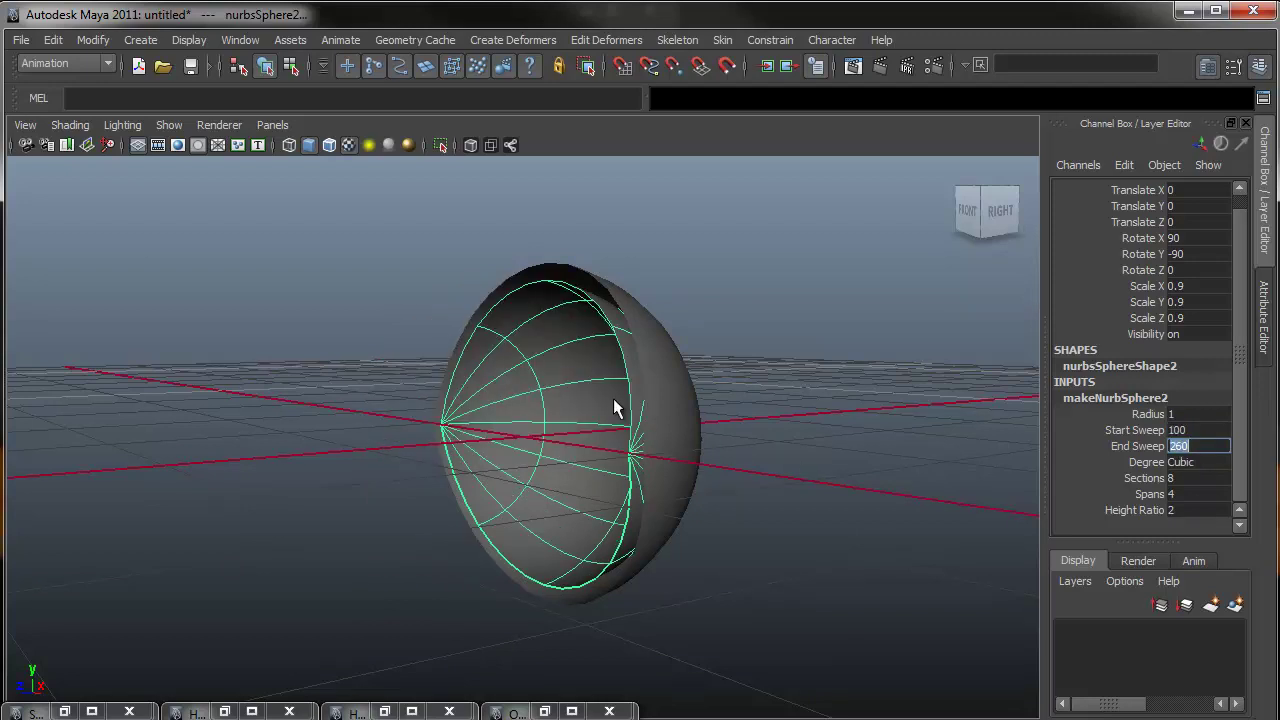
Select both partial spheres, switch to isoparm selection, and select the upper rim isoparms of the outer and inner surfaces.
{"action": "left_click_drag", "start_coordinate": [611, 406], "coordinate": [717, 381], "text": "alt"}
{"action": "mouse_move", "coordinate": [688, 338]}
{"action": "left_mouse_down", "text": "alt"}
{"action": "mouse_move", "coordinate": [683, 305]}
{"action": "mouse_move", "coordinate": [657, 363]}
{"action": "mouse_move", "coordinate": [574, 363]}
{"action": "mouse_move", "coordinate": [722, 370]}
{"action": "mouse_move", "coordinate": [720, 343]}
{"action": "mouse_move", "coordinate": [708, 371]}
{"action": "mouse_move", "coordinate": [703, 352]}
{"action": "left_mouse_up", "text": "alt"}
{"action": "left_click", "coordinate": [728, 337]}
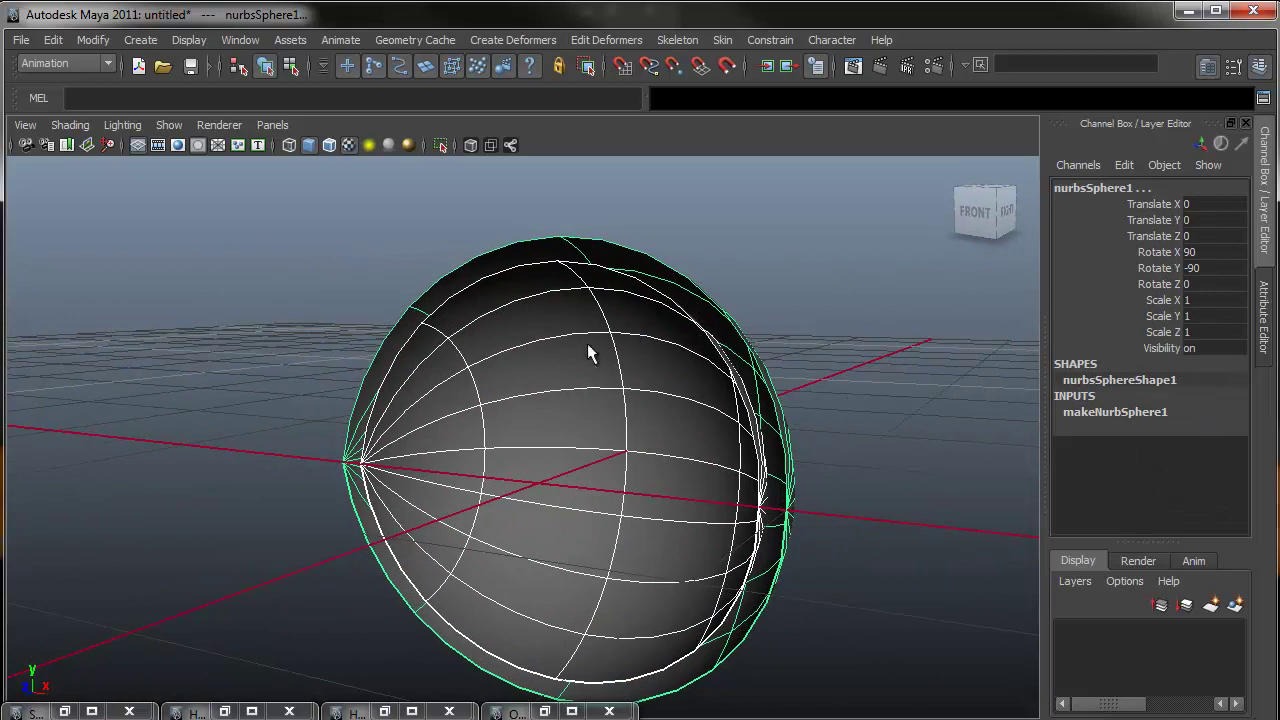
{"action": "right_click_drag", "start_coordinate": [569, 316], "coordinate": [585, 197]}
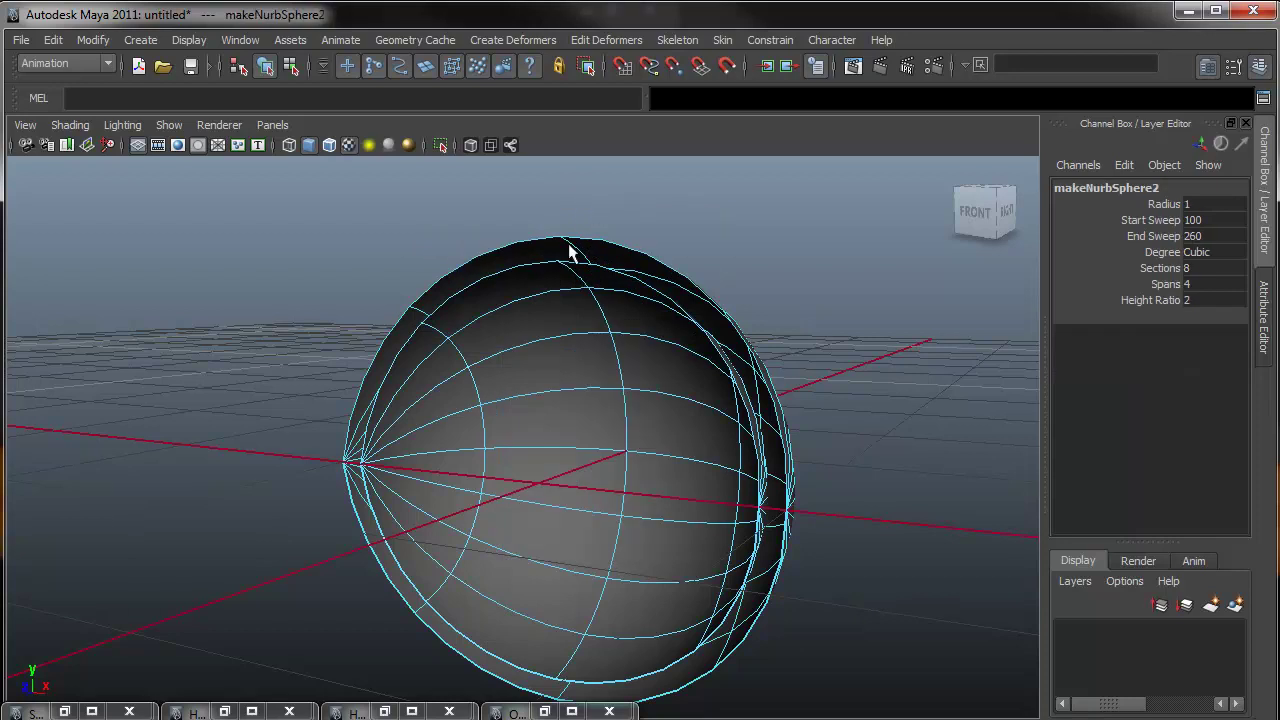
{"action": "left_click", "coordinate": [531, 243]}
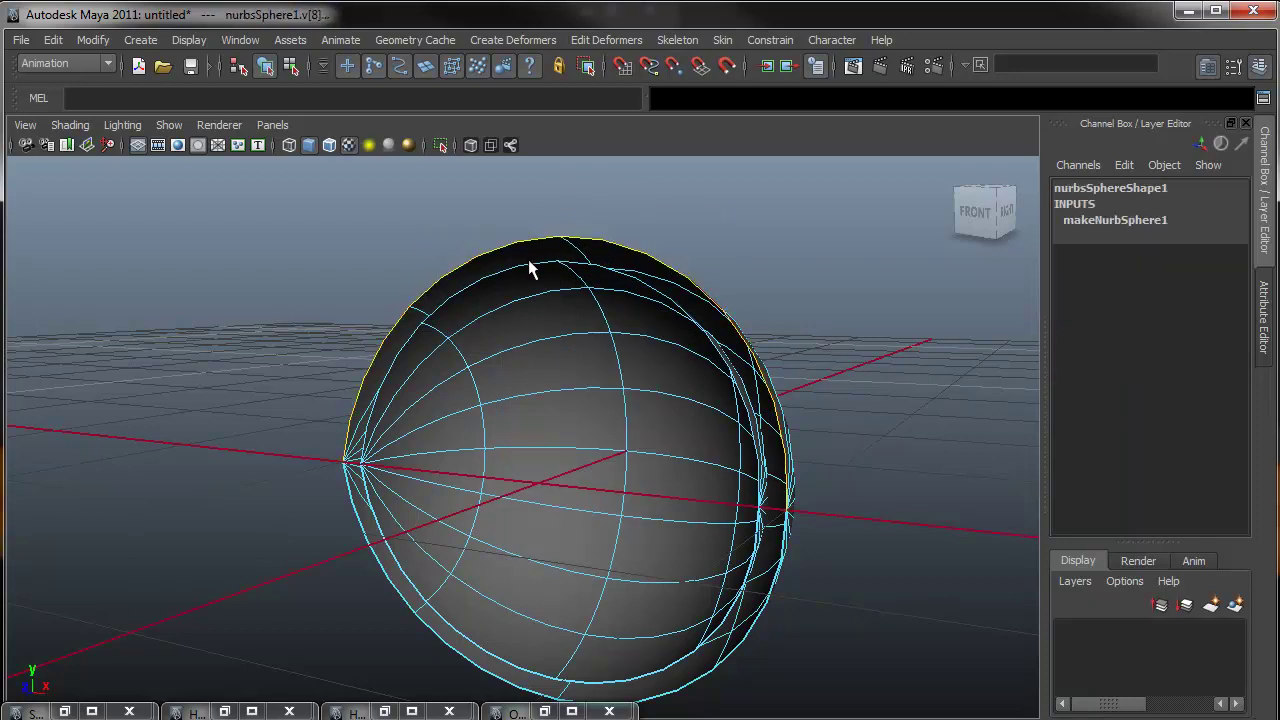
{"action": "left_click", "coordinate": [529, 261]}
{"action": "left_click_drag", "start_coordinate": [611, 374], "coordinate": [530, 373], "text": "alt"}
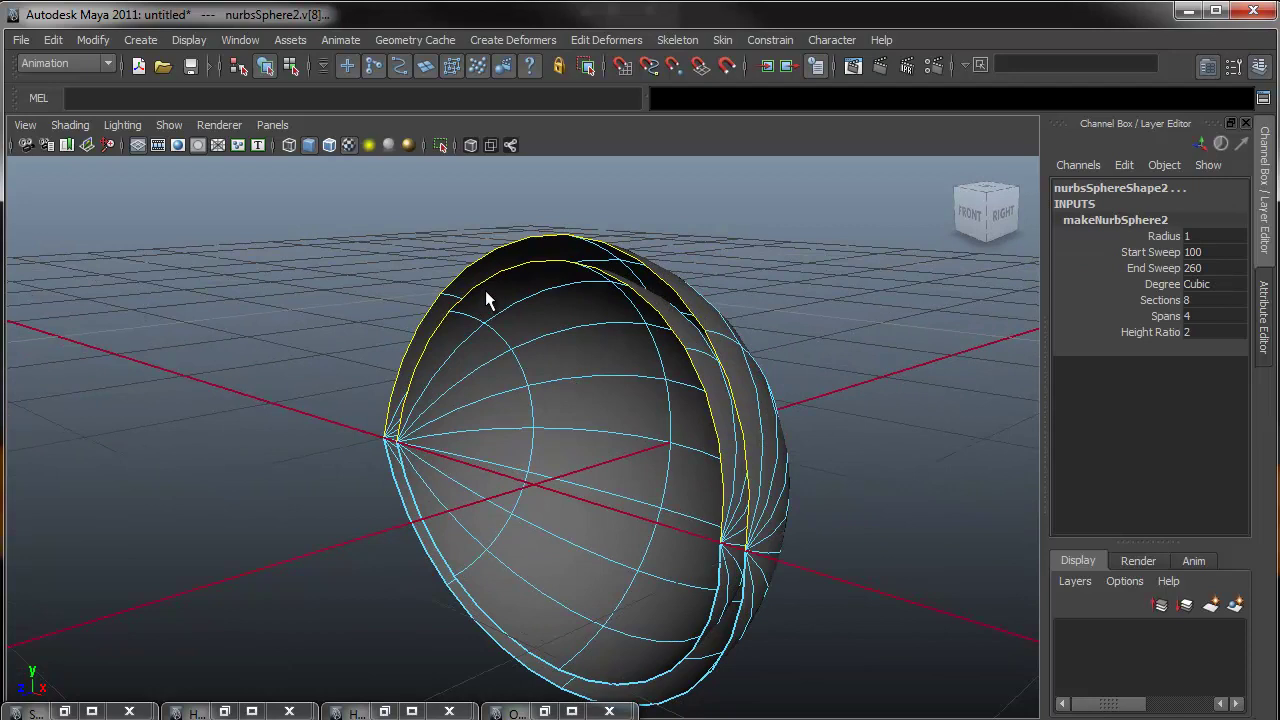
{"action": "left_click_drag", "start_coordinate": [545, 291], "coordinate": [633, 428], "text": "alt"}
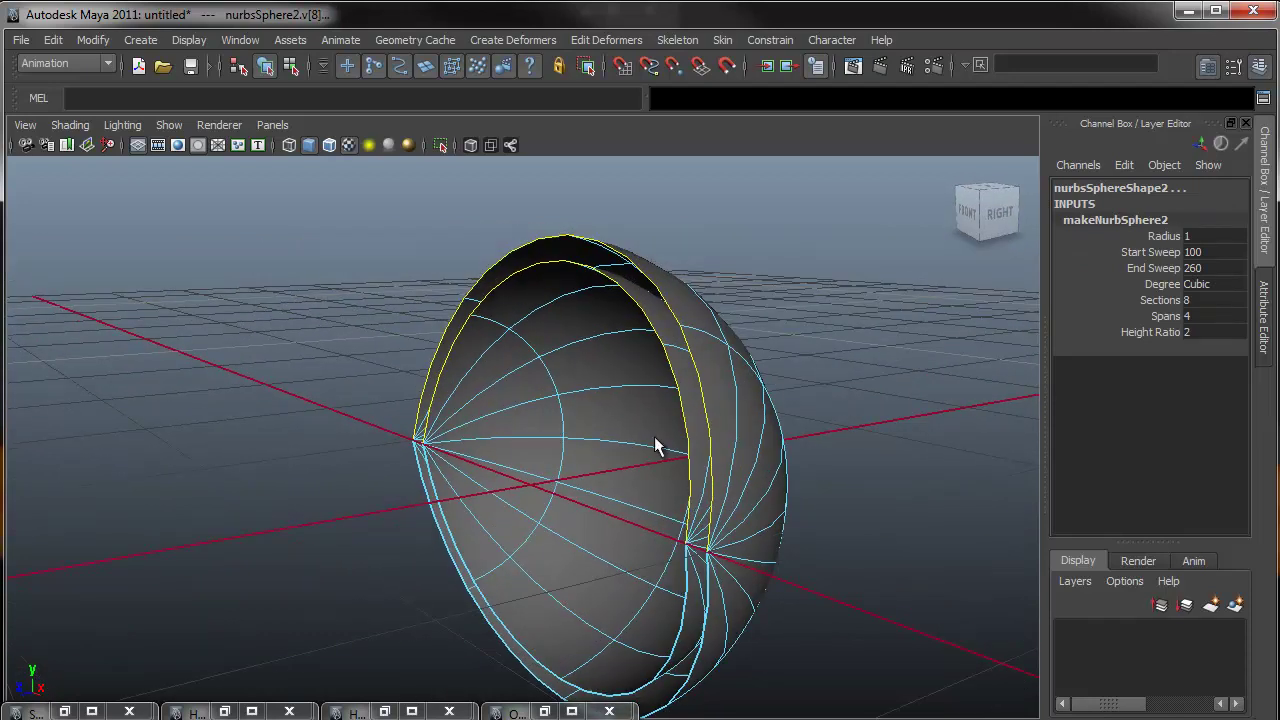
{"action": "left_click_drag", "start_coordinate": [677, 385], "coordinate": [738, 386], "text": "alt"}
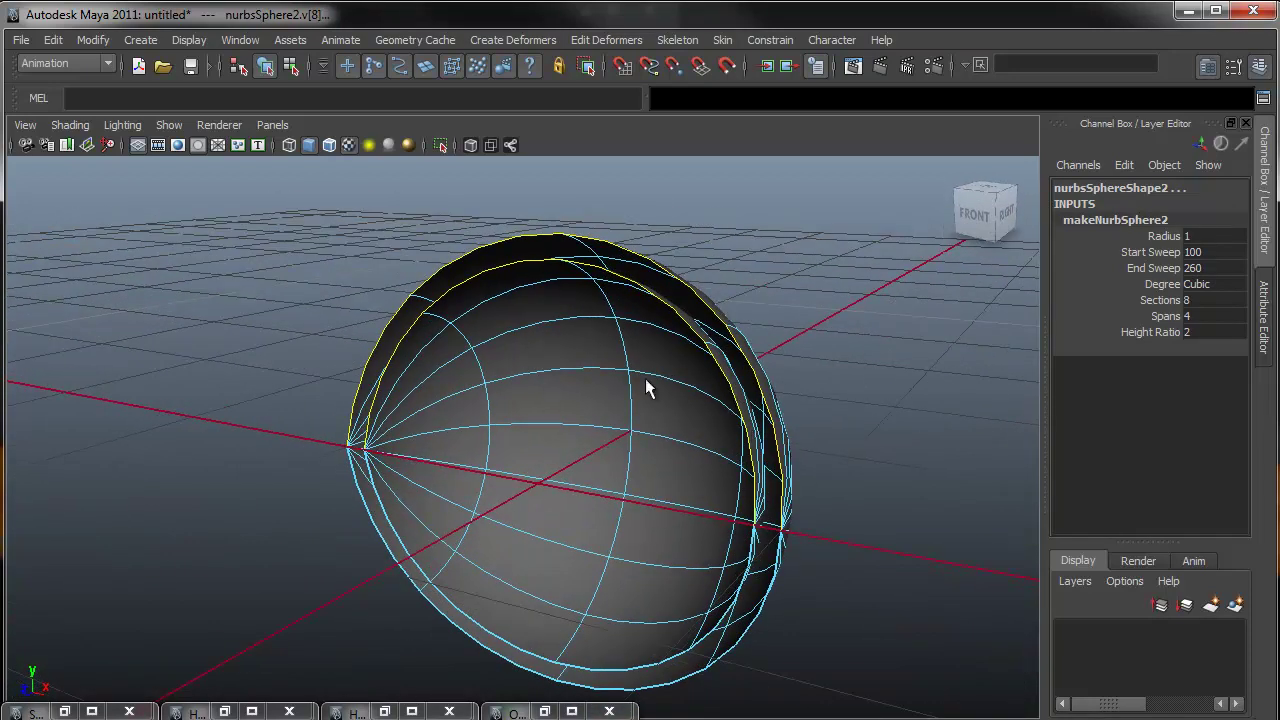
{"action": "left_click_drag", "start_coordinate": [645, 380], "coordinate": [662, 368], "text": "alt"}
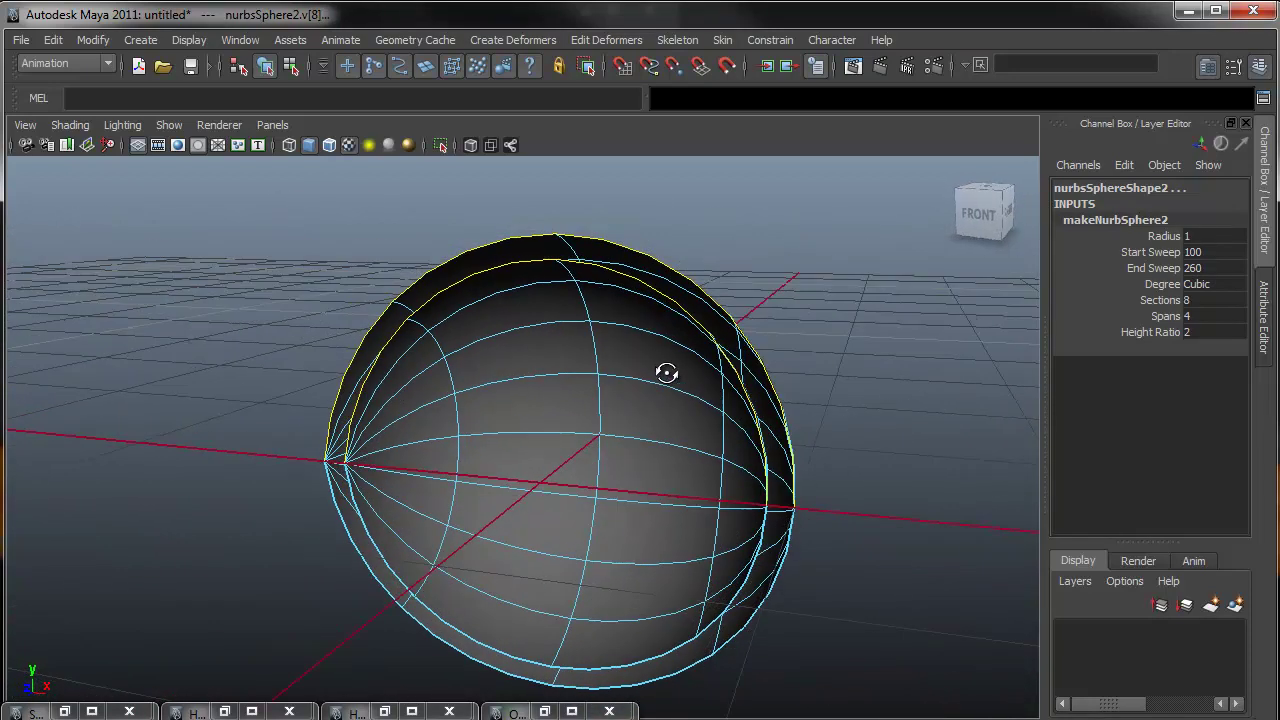
Switch to the Surfaces menu set, open the Loft options and reset them to their defaults.
{"action": "left_click", "coordinate": [76, 64]}
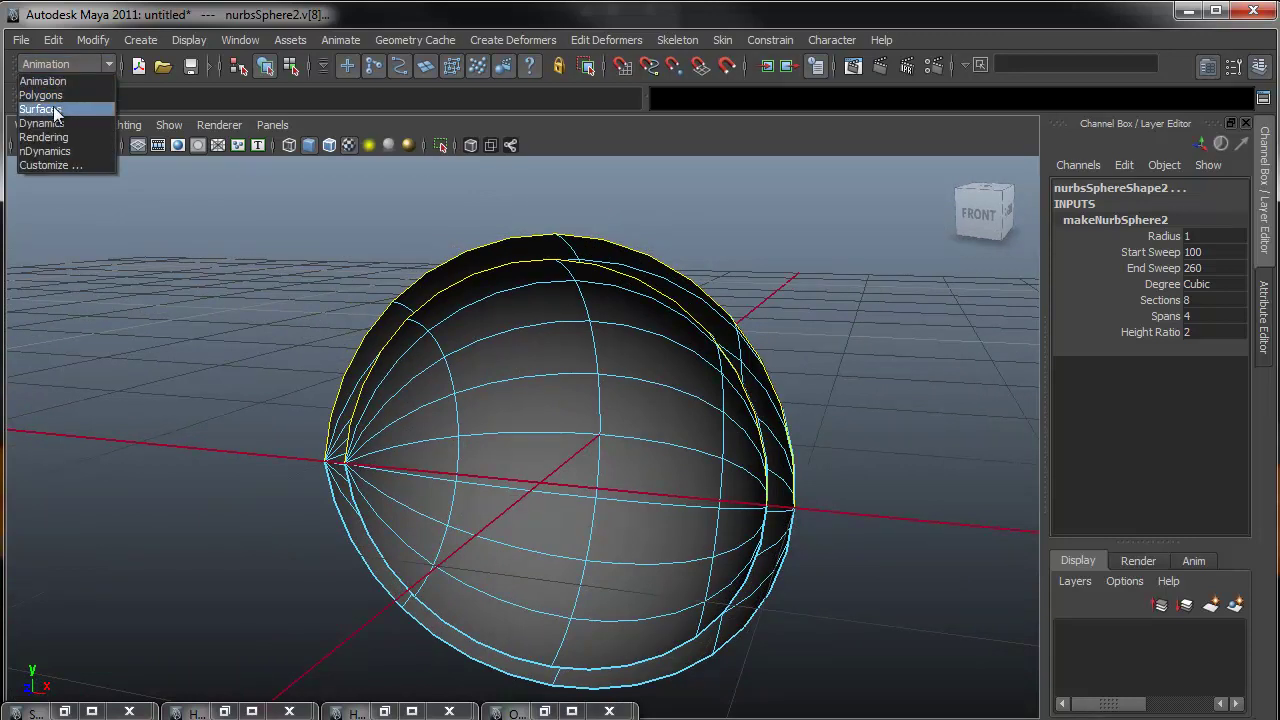
{"action": "left_click", "coordinate": [53, 106]}
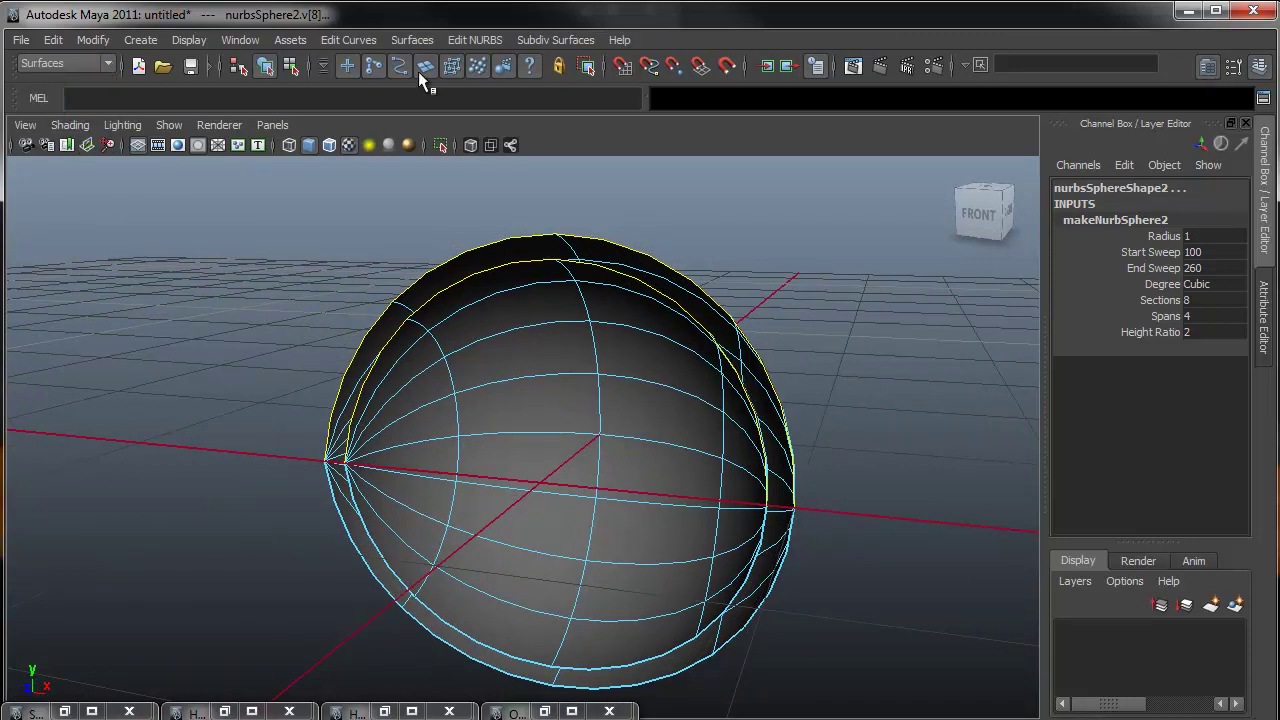
{"action": "left_click", "coordinate": [421, 41]}
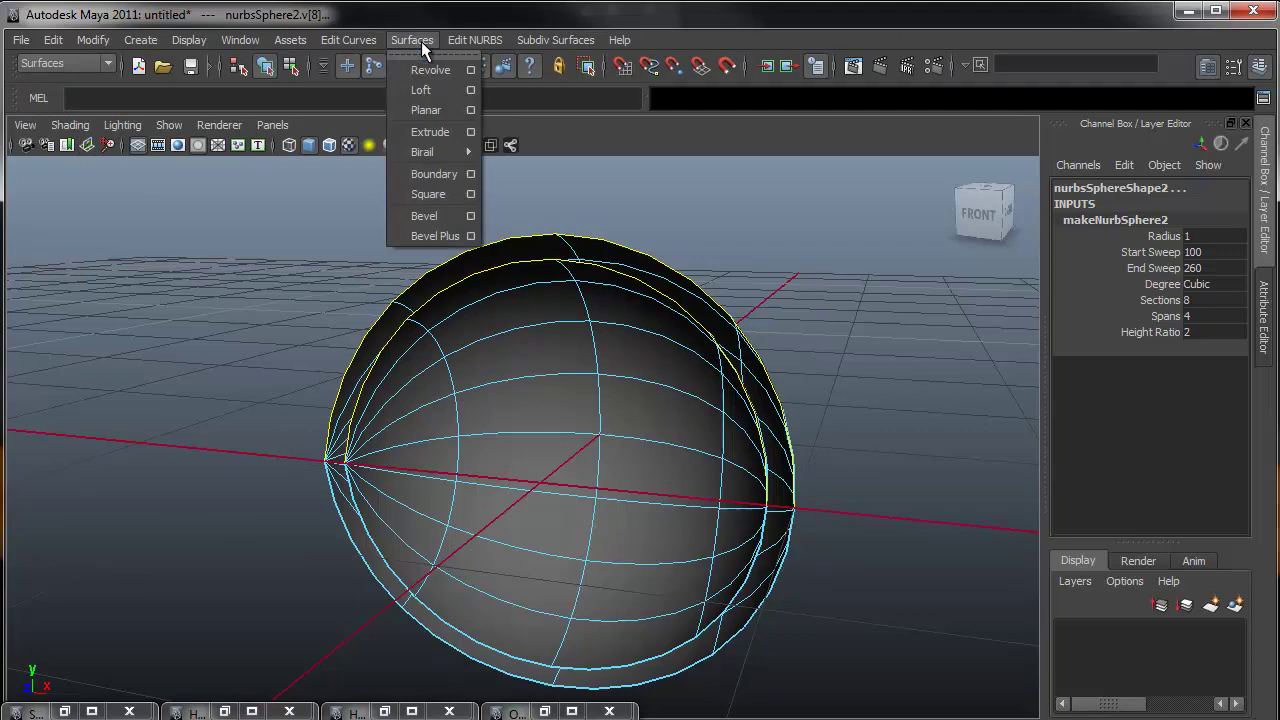
{"action": "left_click", "coordinate": [472, 90]}
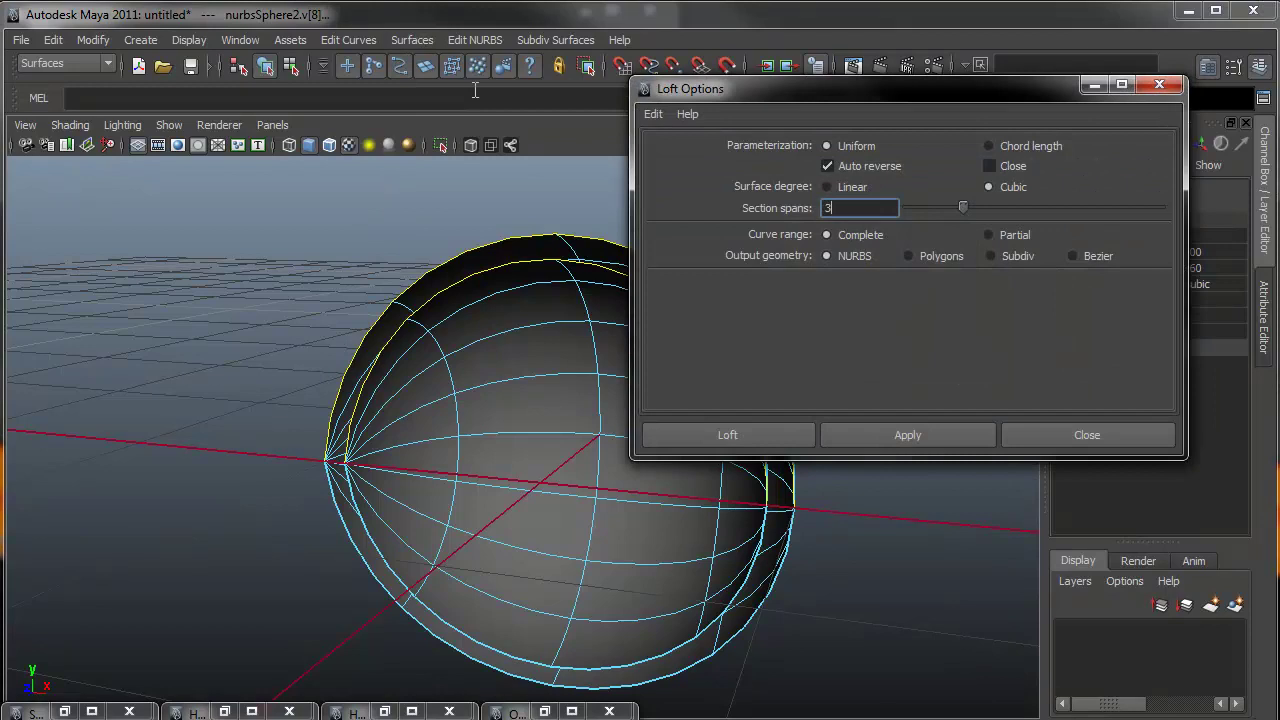
{"action": "left_click_drag", "start_coordinate": [833, 97], "coordinate": [870, 91]}
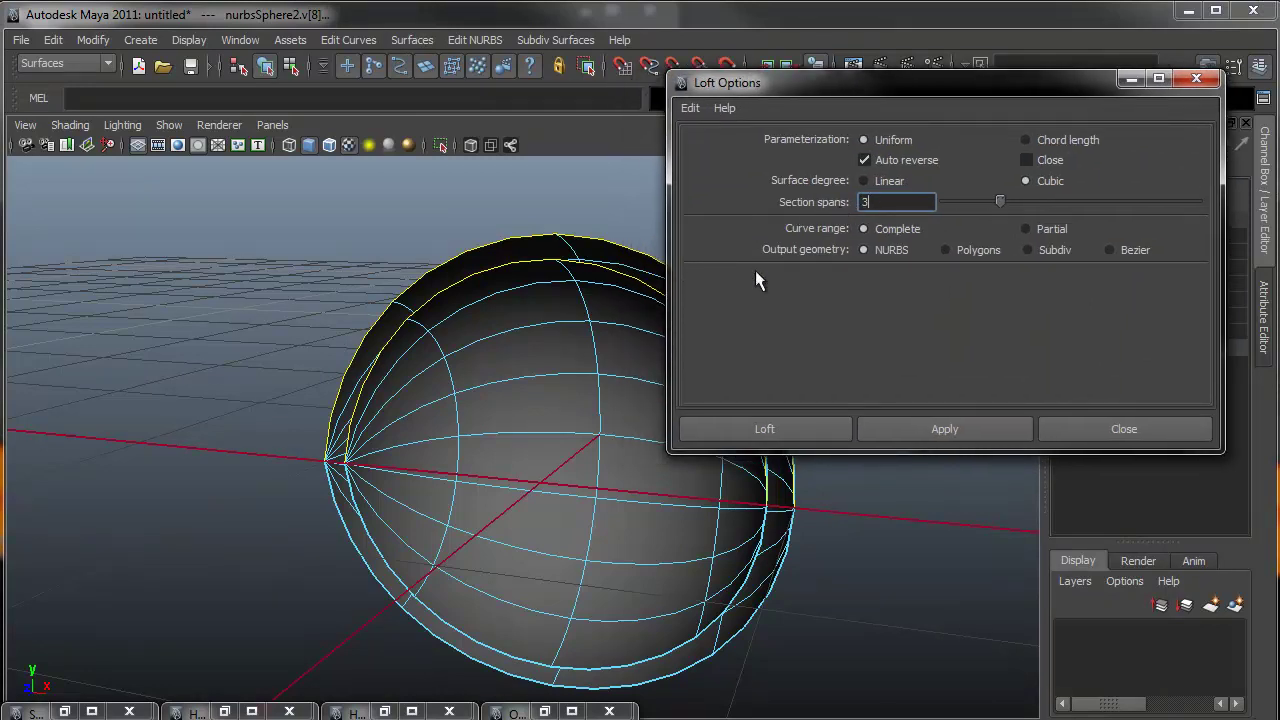
{"action": "left_click", "coordinate": [690, 108]}
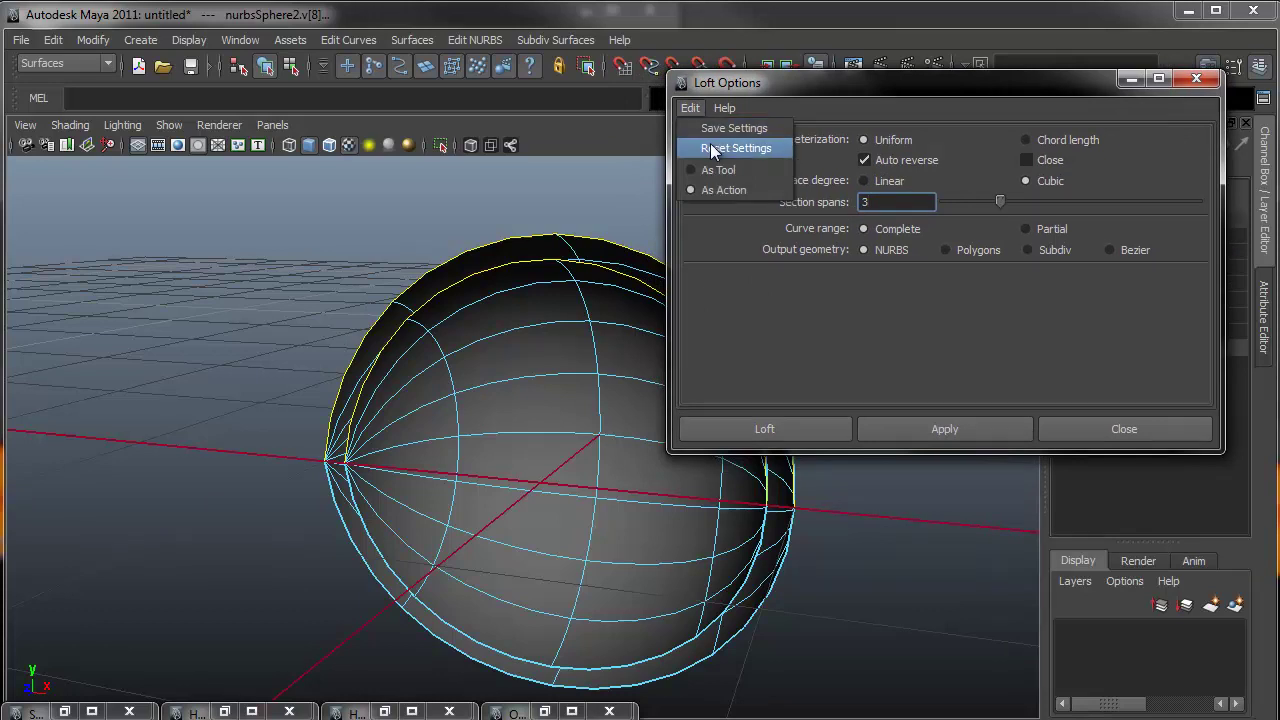
{"action": "left_click", "coordinate": [711, 150]}
Loft the selected upper rim isoparms of the two spheres as a NURBS surface with 3 section spans.
{"action": "left_click_drag", "start_coordinate": [494, 247], "coordinate": [498, 322], "text": "alt"}
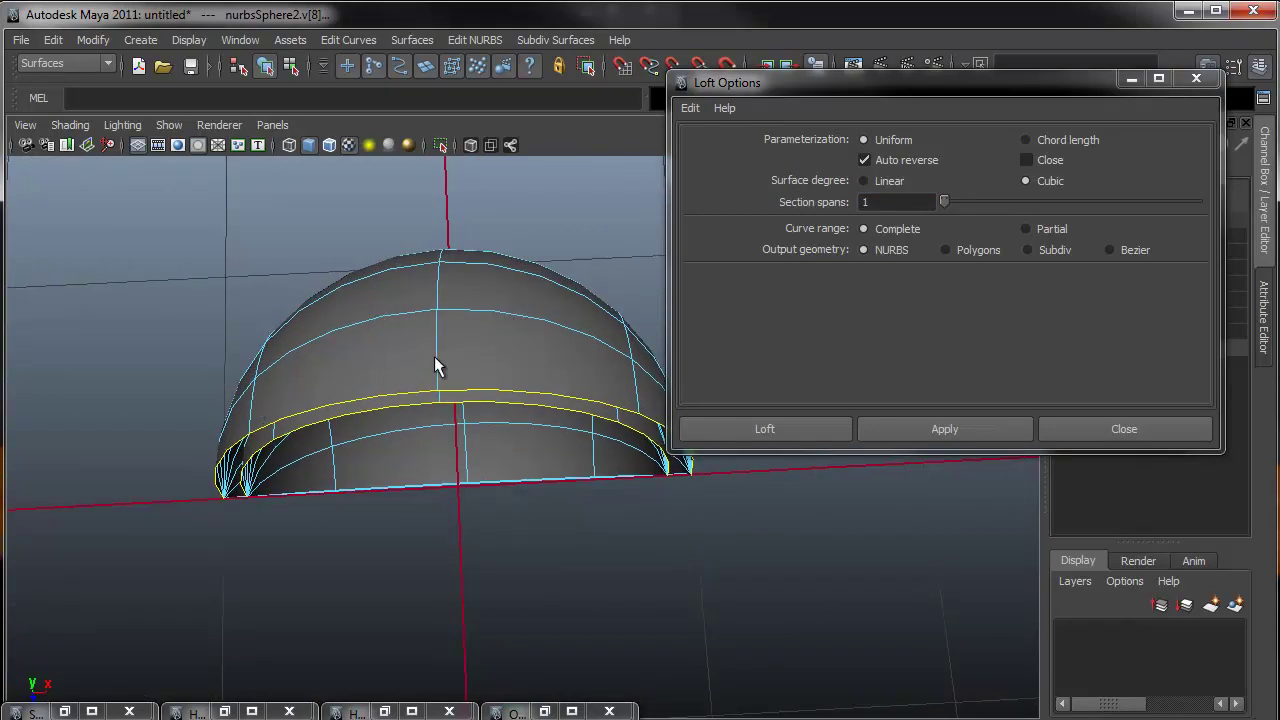
{"action": "left_click_drag", "start_coordinate": [637, 398], "coordinate": [843, 251], "text": "alt"}
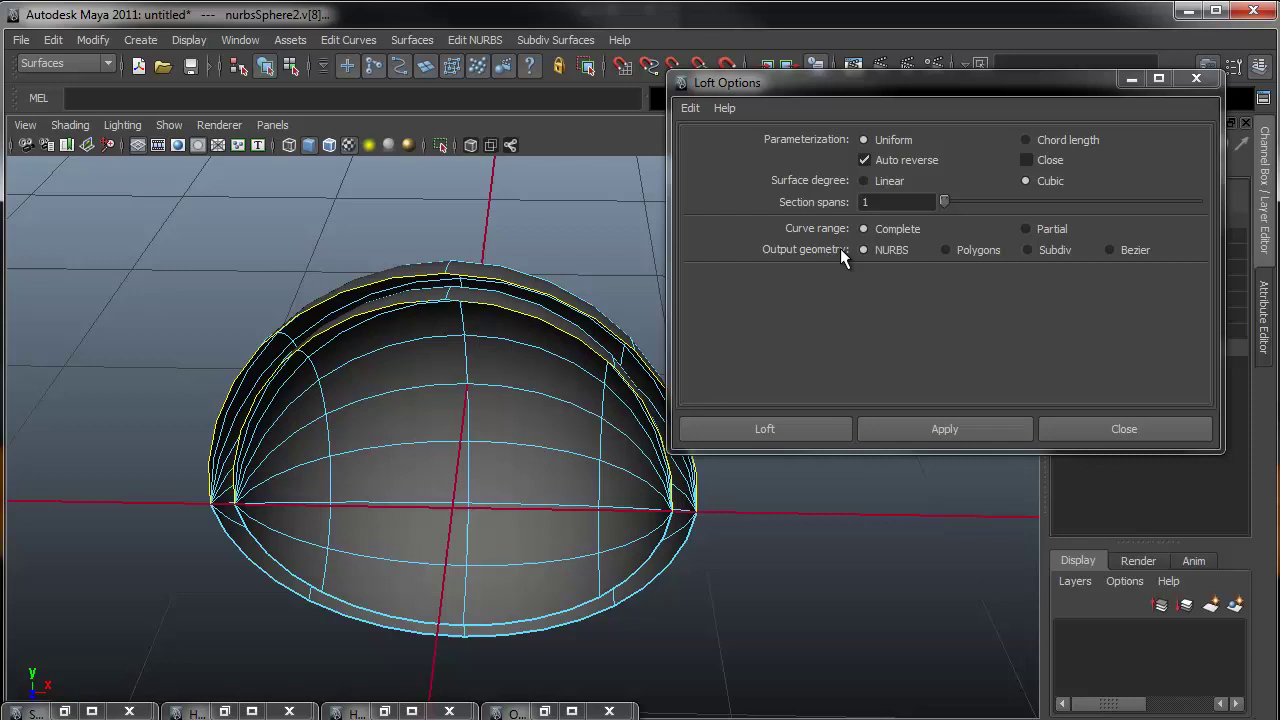
{"action": "left_click", "coordinate": [948, 206]}
{"action": "left_click_drag", "start_coordinate": [948, 206], "coordinate": [1000, 208]}
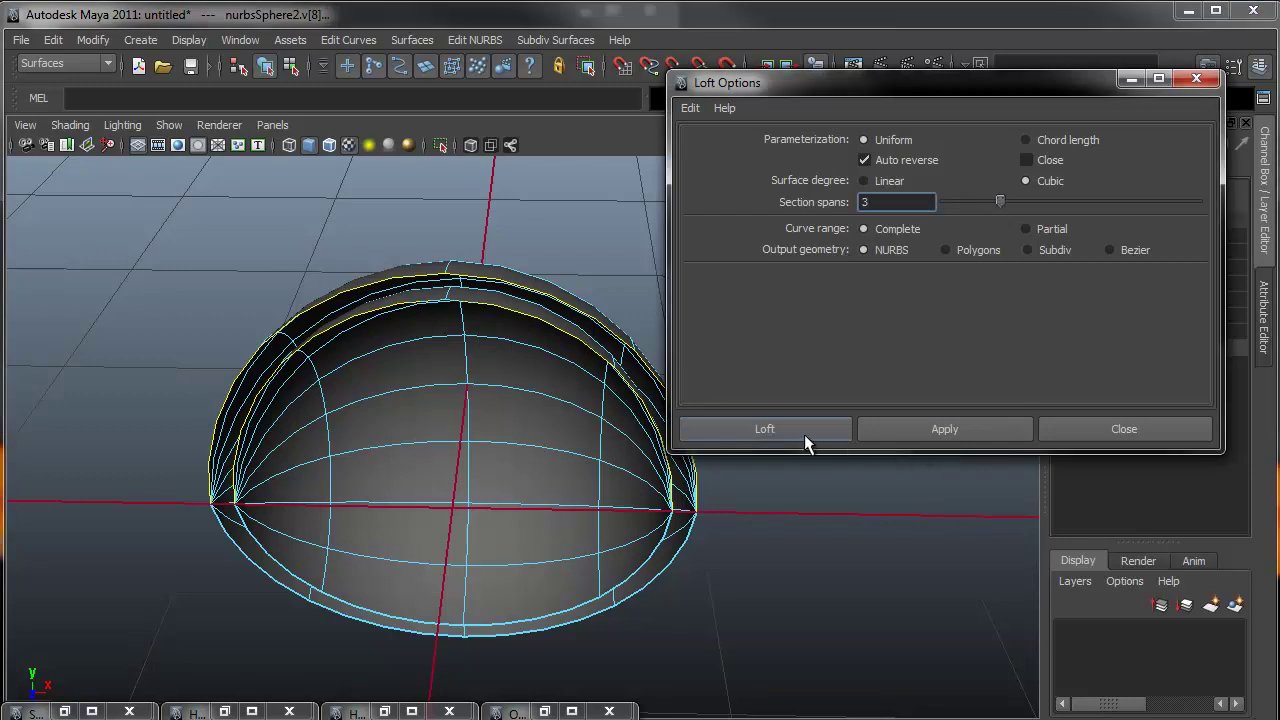
{"action": "left_click", "coordinate": [906, 438]}
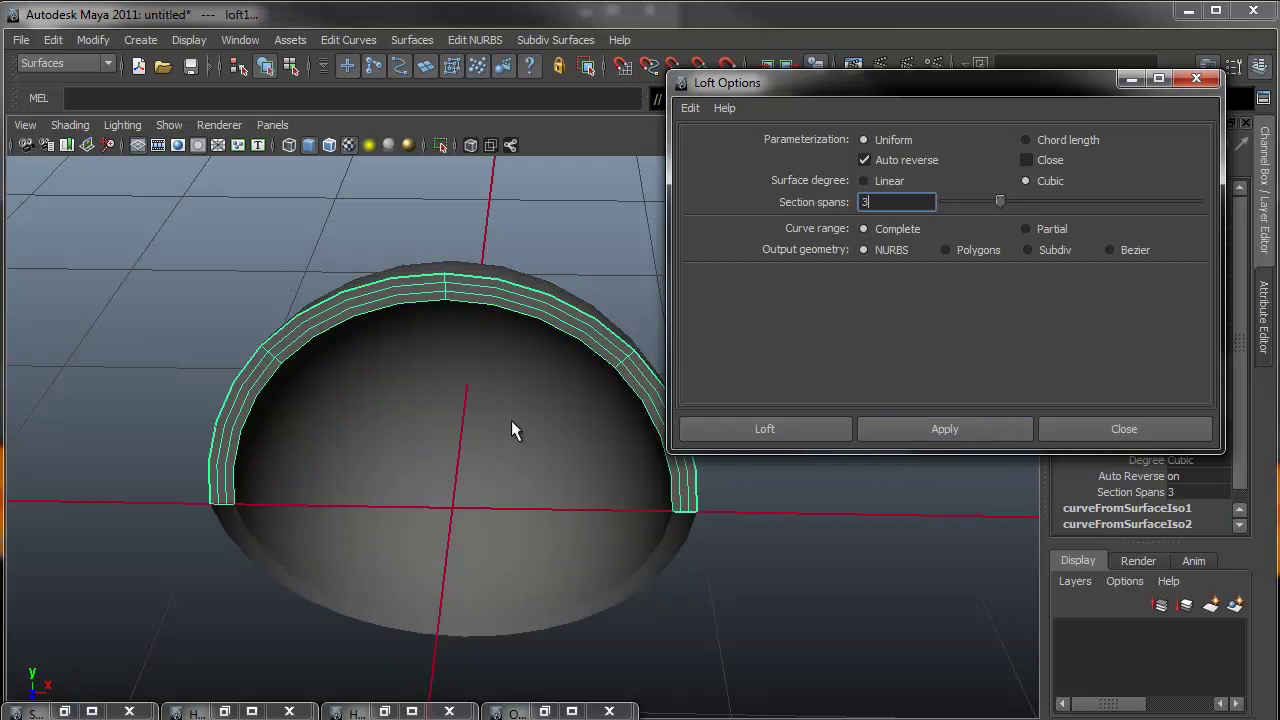
Select both the inner and outer partial spheres and switch them to isoparm selection.
{"action": "left_click_drag", "start_coordinate": [514, 429], "coordinate": [312, 374], "text": "alt"}
{"action": "mouse_move", "coordinate": [612, 345]}
{"action": "left_mouse_down", "text": "alt"}
{"action": "mouse_move", "coordinate": [486, 360]}
{"action": "mouse_move", "coordinate": [612, 338]}
{"action": "left_mouse_up", "text": "alt"}
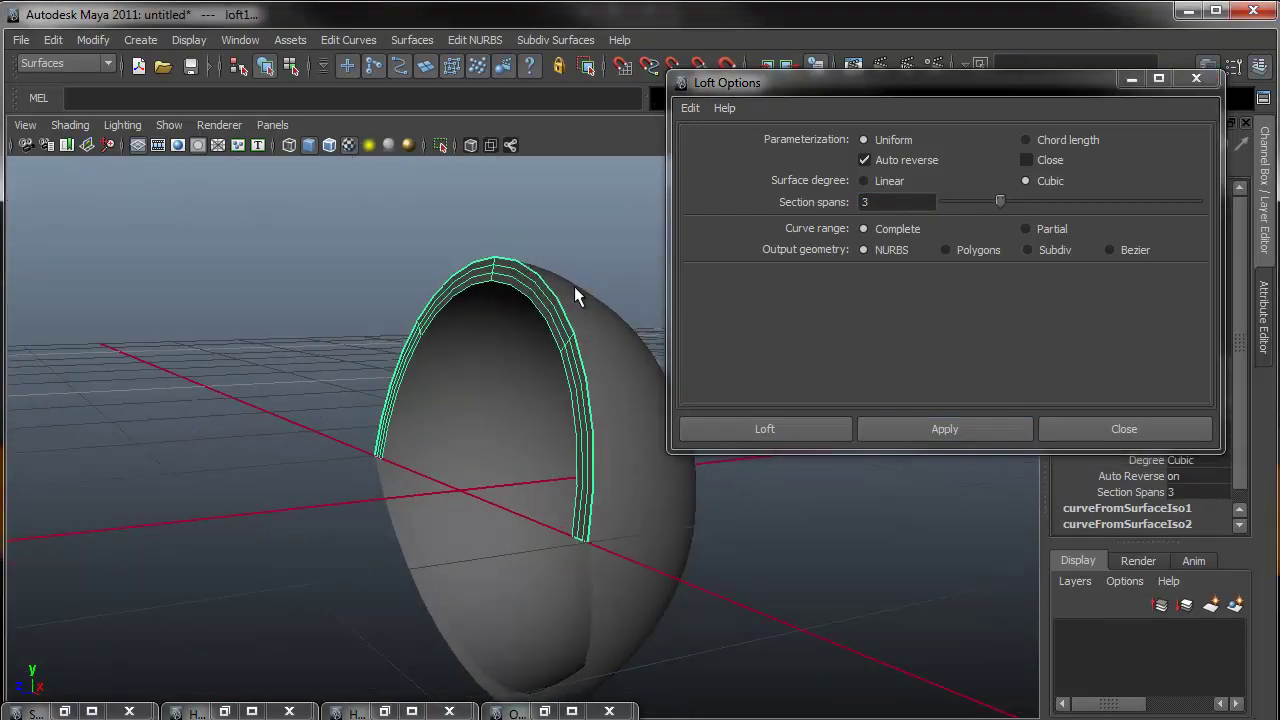
{"action": "left_click_drag", "start_coordinate": [476, 392], "coordinate": [548, 445], "text": "alt"}
{"action": "left_click", "coordinate": [548, 445]}
{"action": "left_click", "coordinate": [622, 476]}
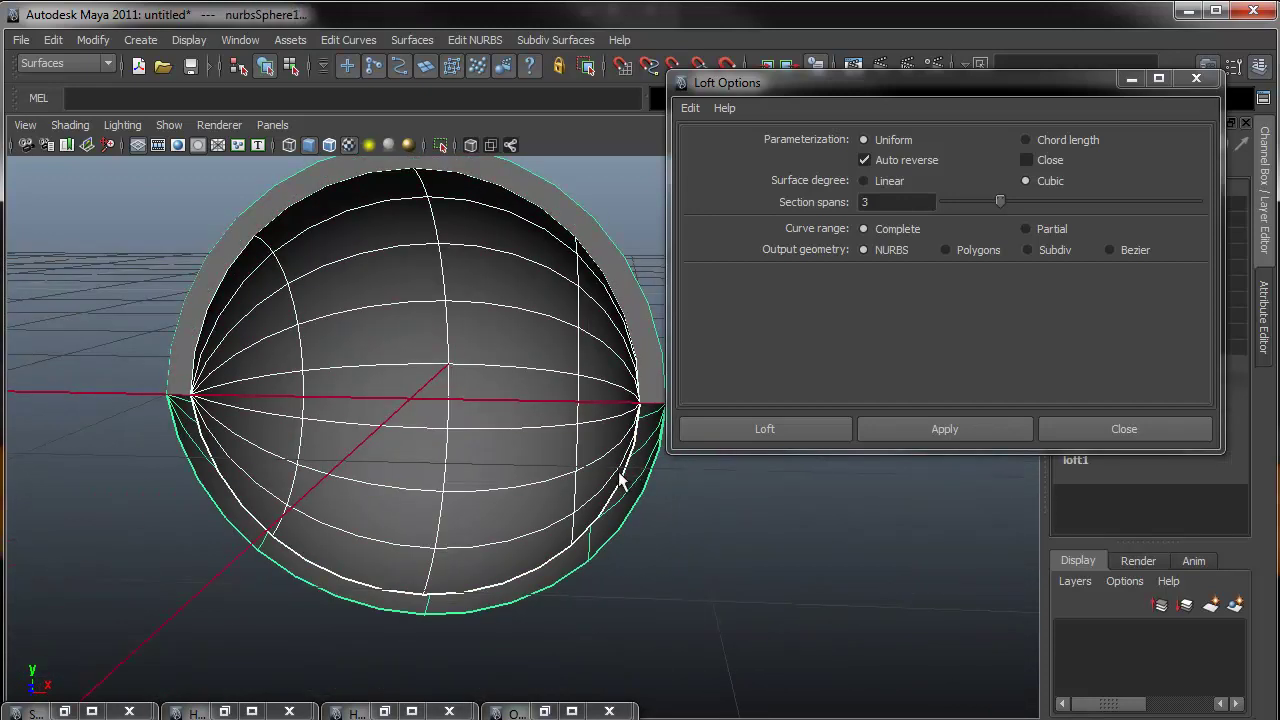
{"action": "right_click", "coordinate": [566, 441]}
{"action": "right_click_drag", "start_coordinate": [566, 441], "coordinate": [581, 395]}
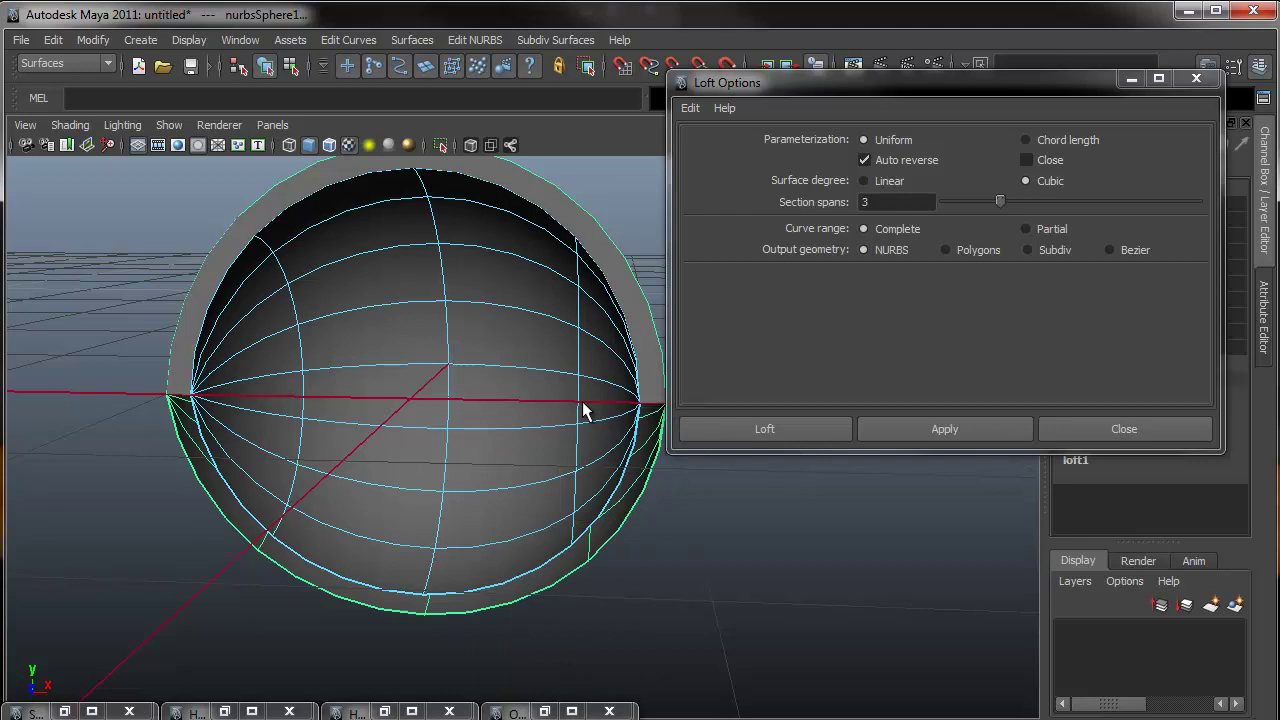
{"action": "right_click_drag", "start_coordinate": [636, 438], "coordinate": [641, 418]}
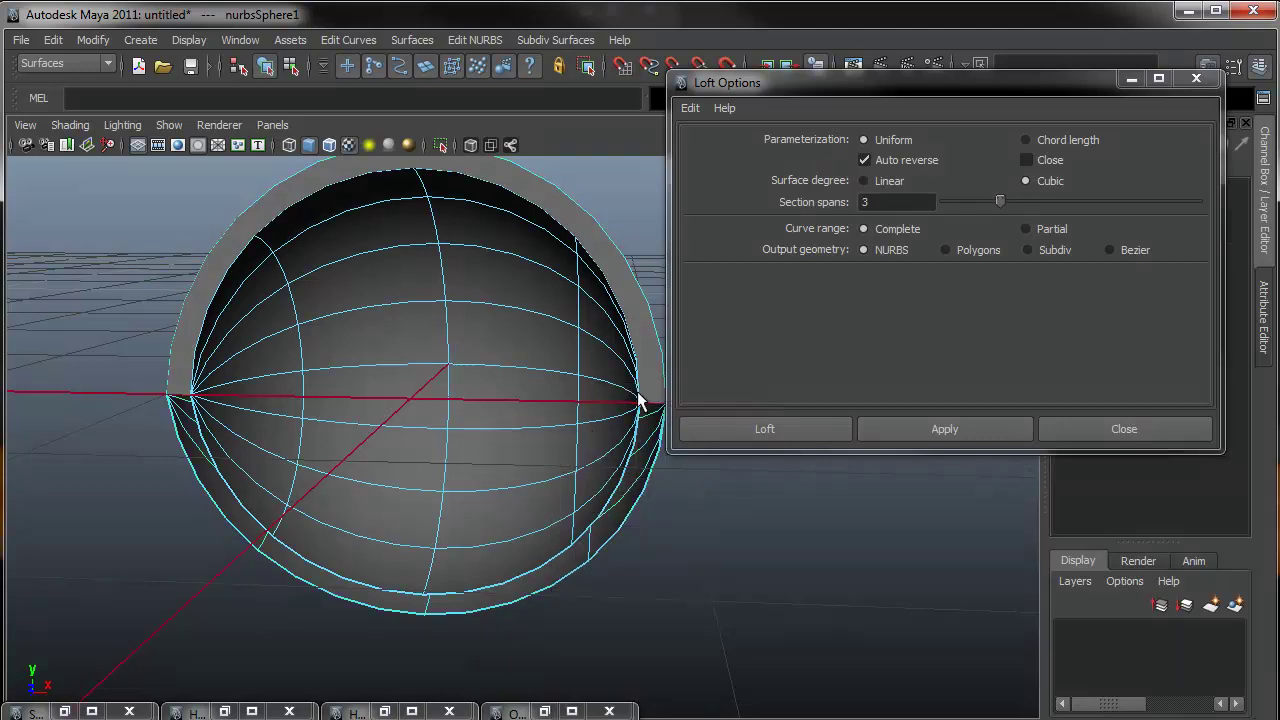
{"action": "left_click", "coordinate": [531, 596]}
{"action": "left_click", "coordinate": [526, 566], "text": "shift"}
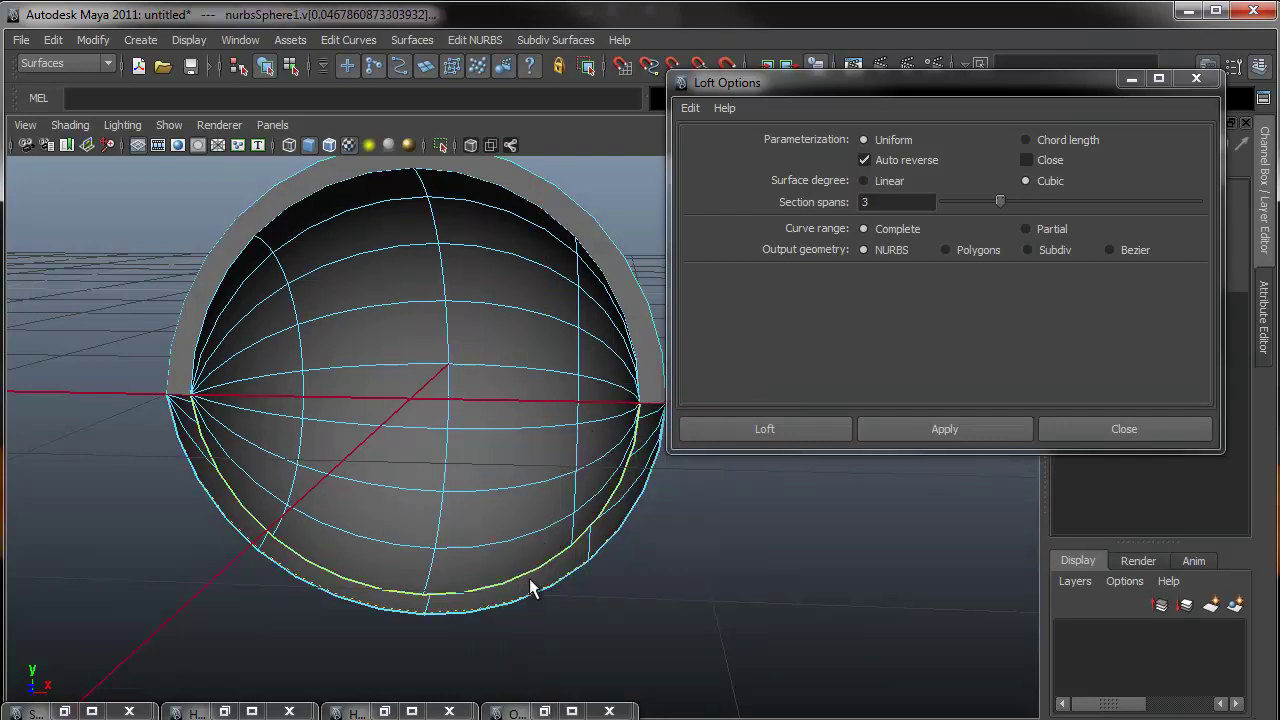
{"action": "left_click_drag", "start_coordinate": [531, 586], "coordinate": [449, 587], "text": "alt"}
{"action": "scroll", "coordinate": [360, 557], "scroll_direction": "up", "scroll_amount": 5}
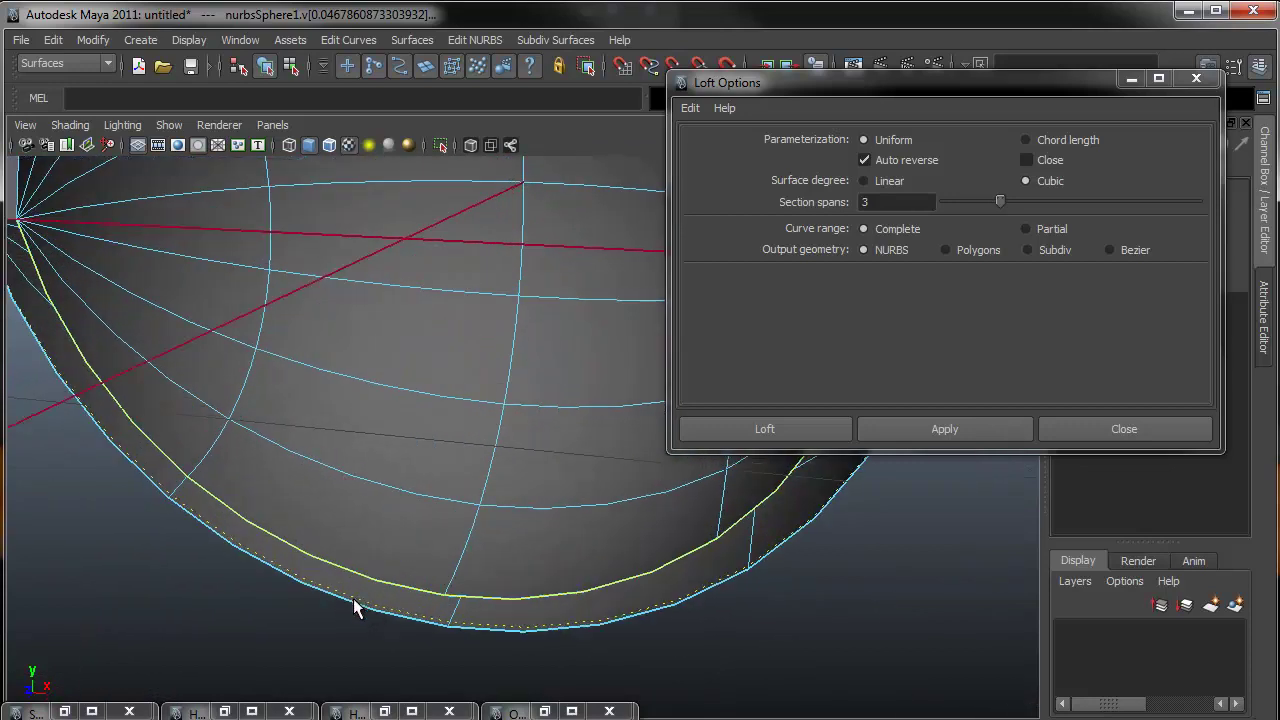
{"action": "left_click", "coordinate": [378, 582]}
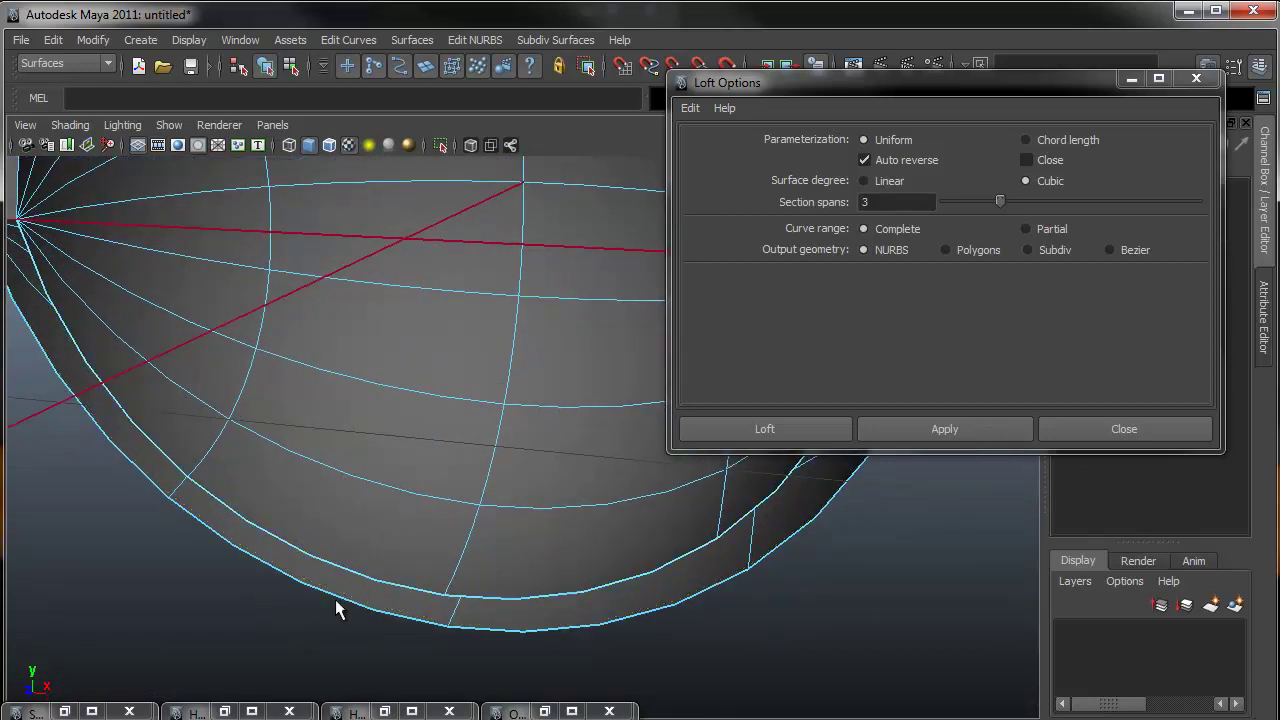
Select the lower rim isoparms of the inner and outer spheres and loft them with 3 section spans.
{"action": "left_click", "coordinate": [350, 580]}
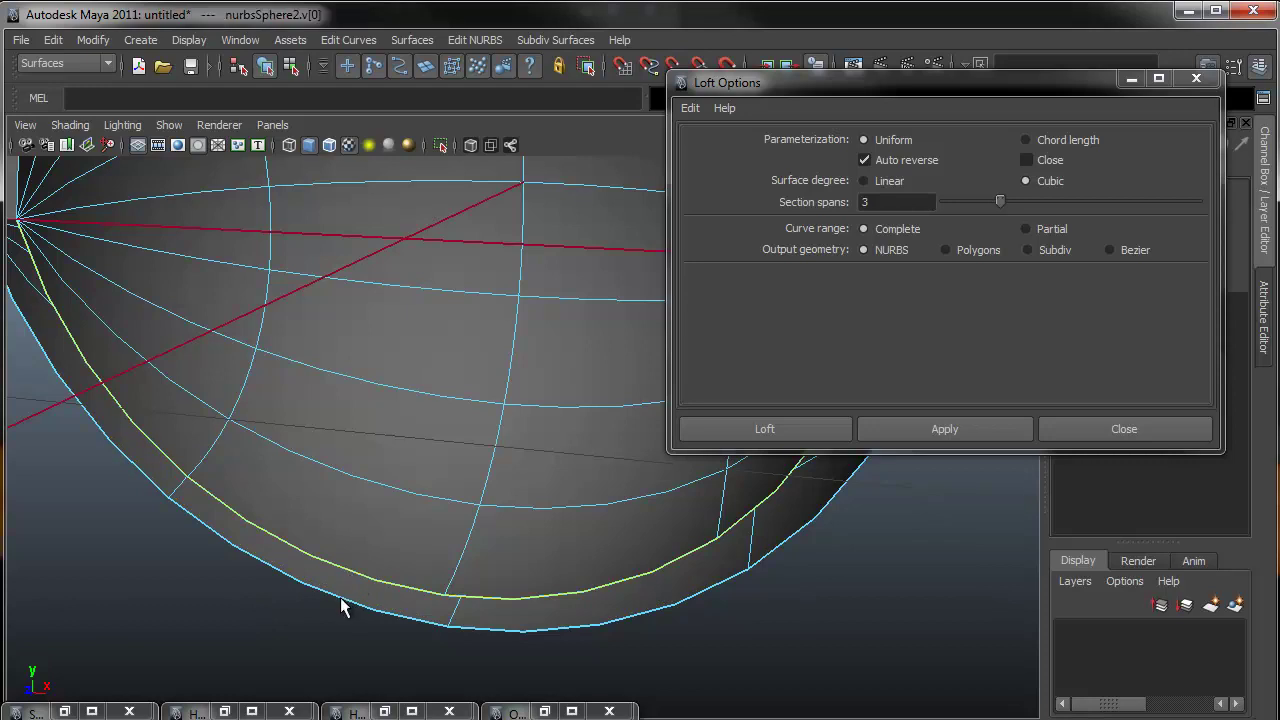
{"action": "left_click", "coordinate": [343, 604], "text": "shift"}
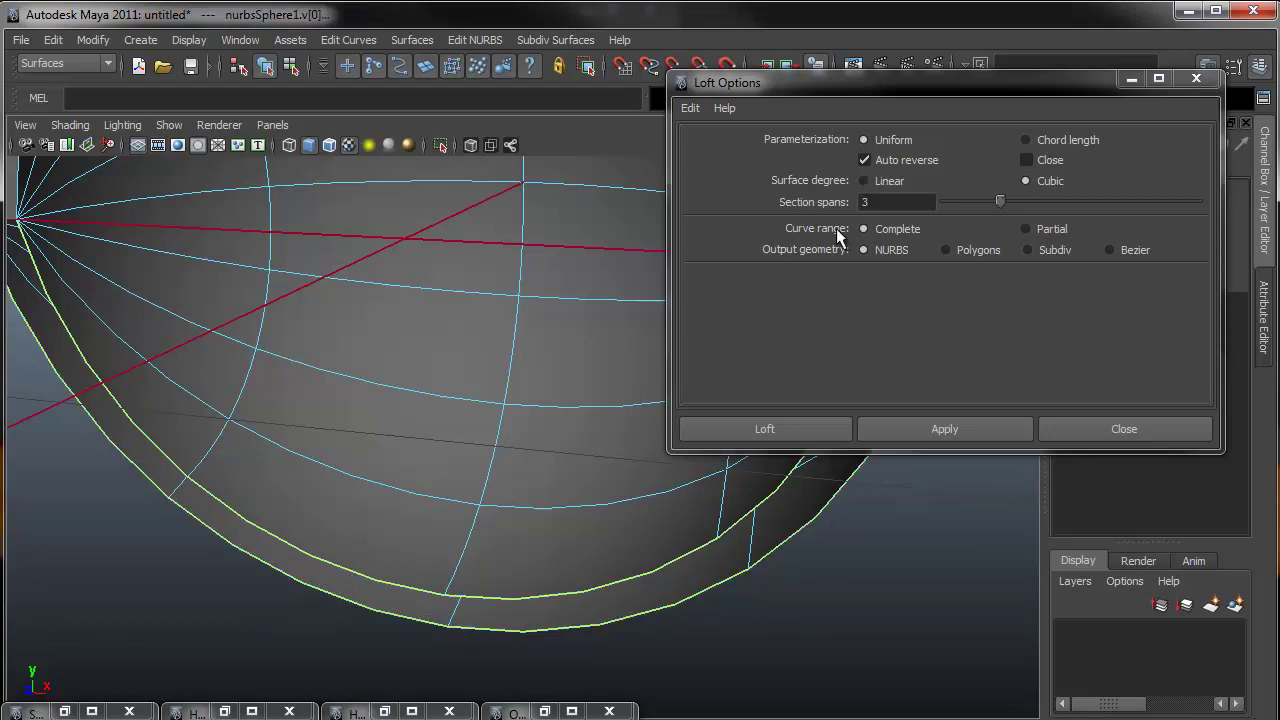
{"action": "left_click", "coordinate": [772, 426]}
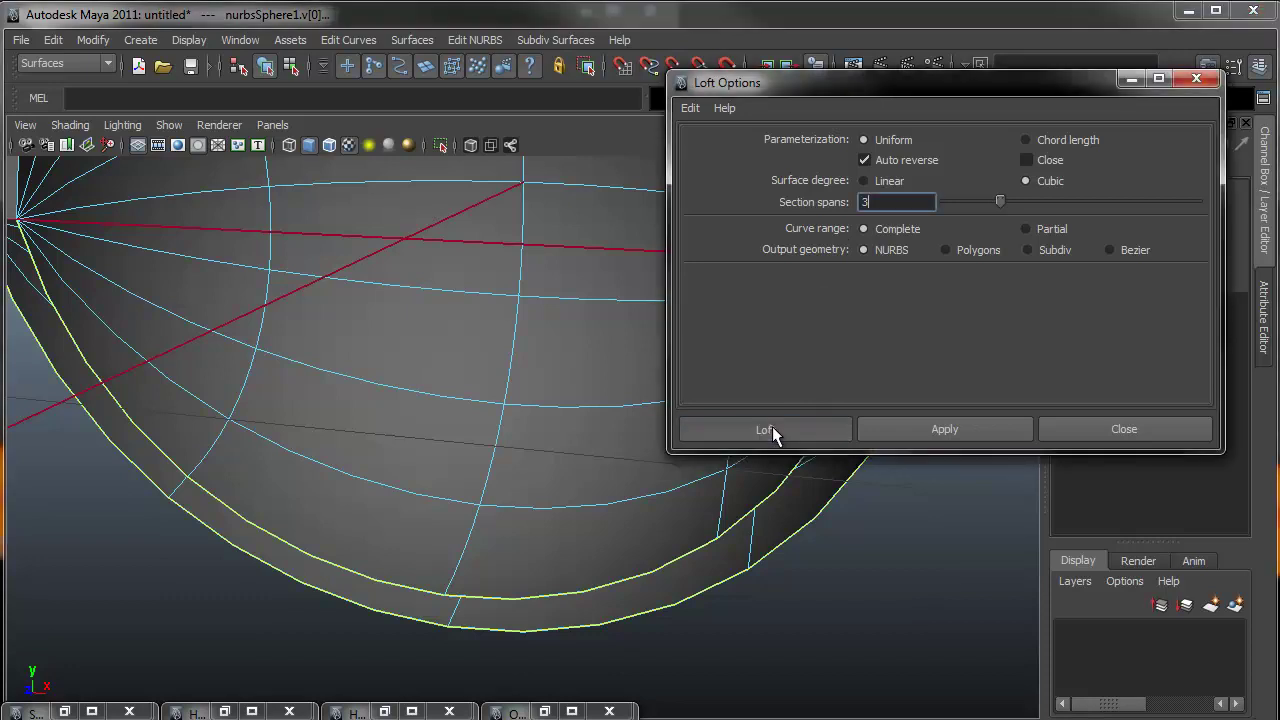
Select both partial spheres and try raising their End Sweep interactively to about 284 to test the lofted rims.
{"action": "left_click_drag", "start_coordinate": [964, 371], "coordinate": [737, 437], "text": "alt"}
{"action": "left_click", "coordinate": [706, 425]}
{"action": "left_click", "coordinate": [643, 357]}
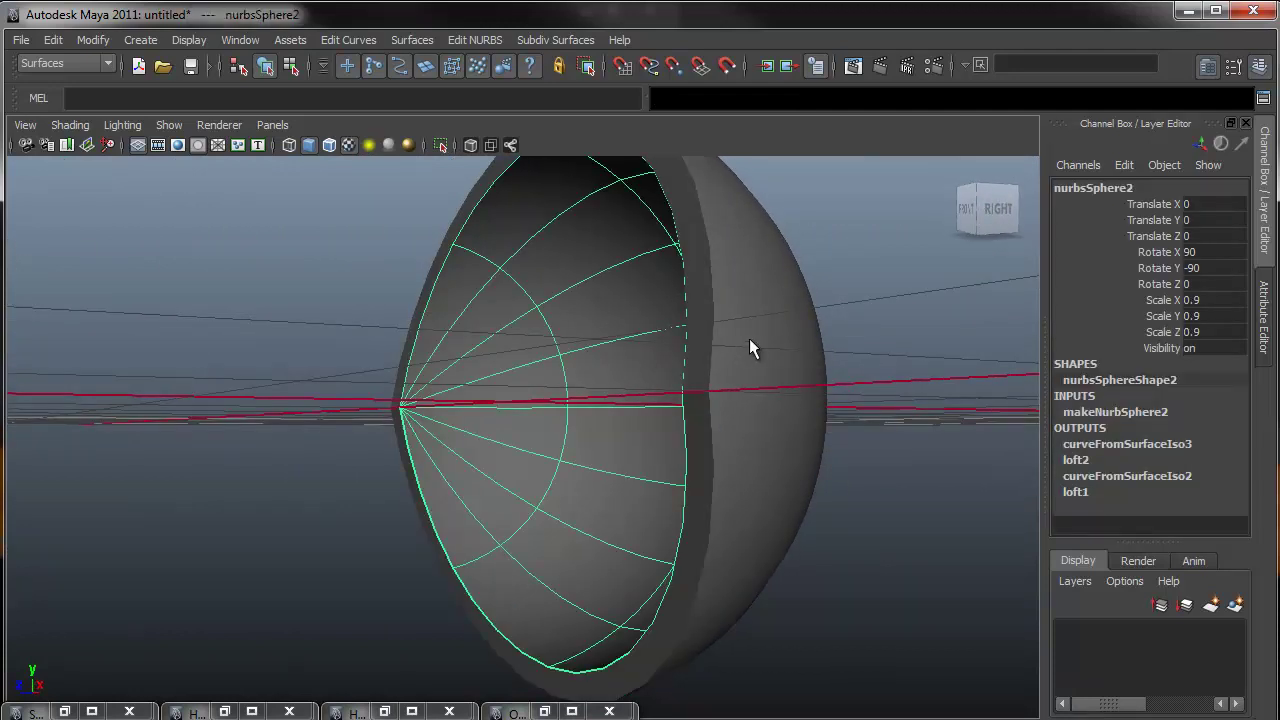
{"action": "left_click", "coordinate": [749, 338]}
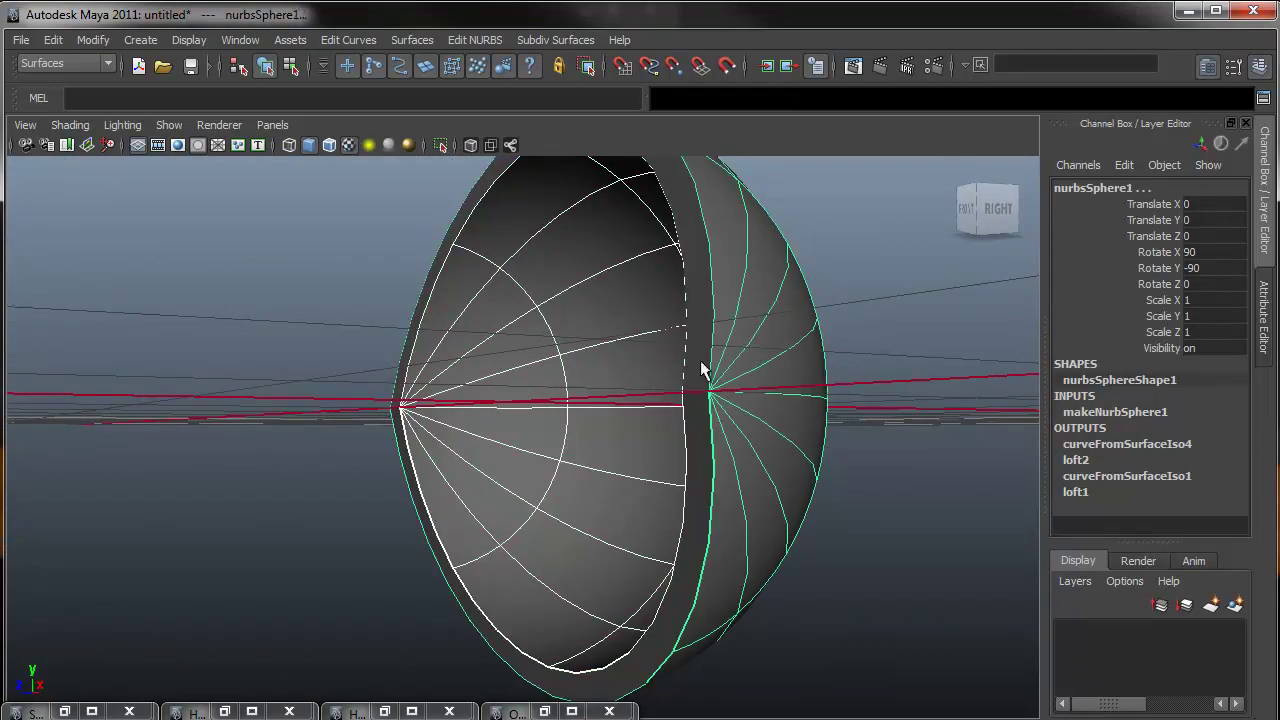
{"action": "left_click", "coordinate": [1095, 412]}
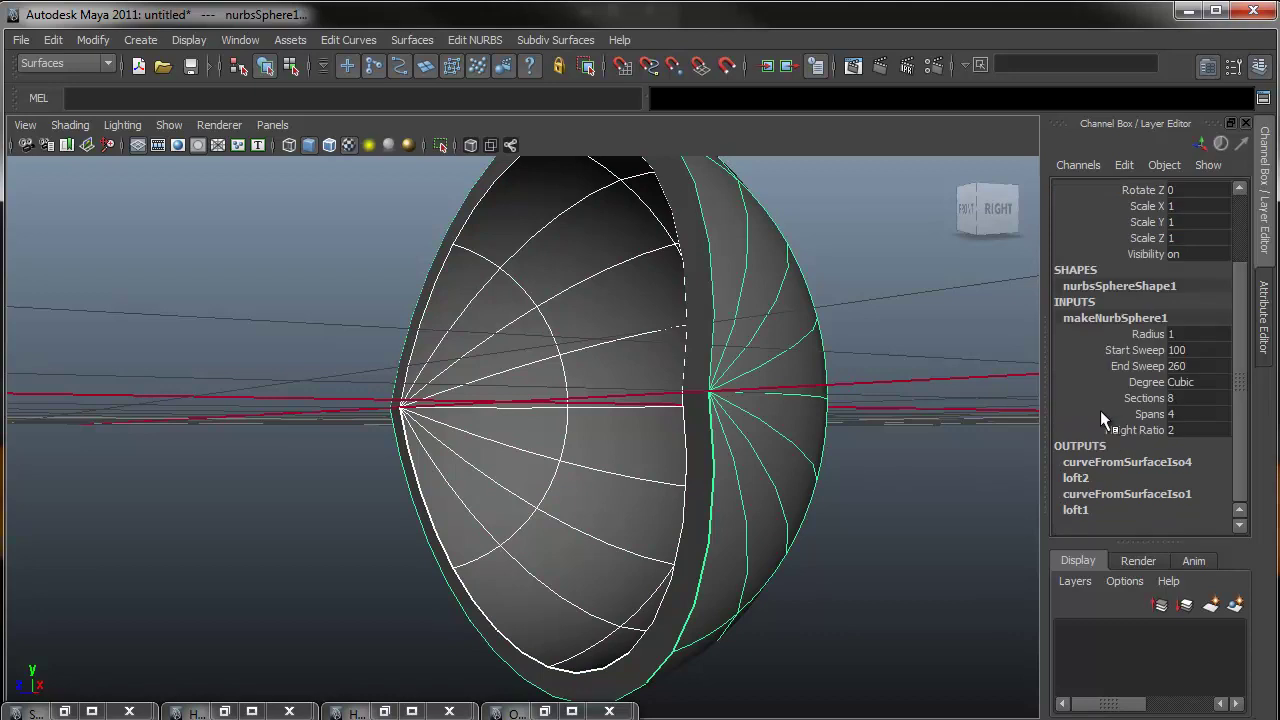
{"action": "left_click", "coordinate": [1140, 366]}
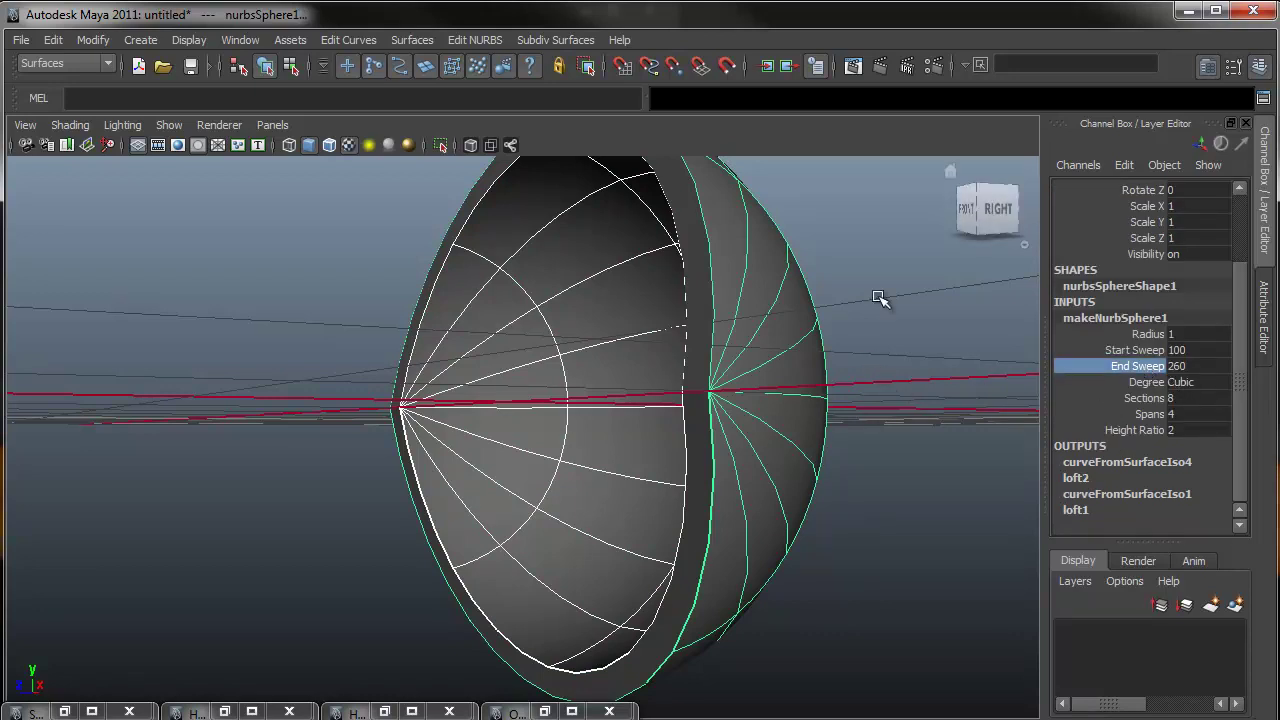
{"action": "middle_click_drag", "start_coordinate": [862, 293], "coordinate": [889, 320]}
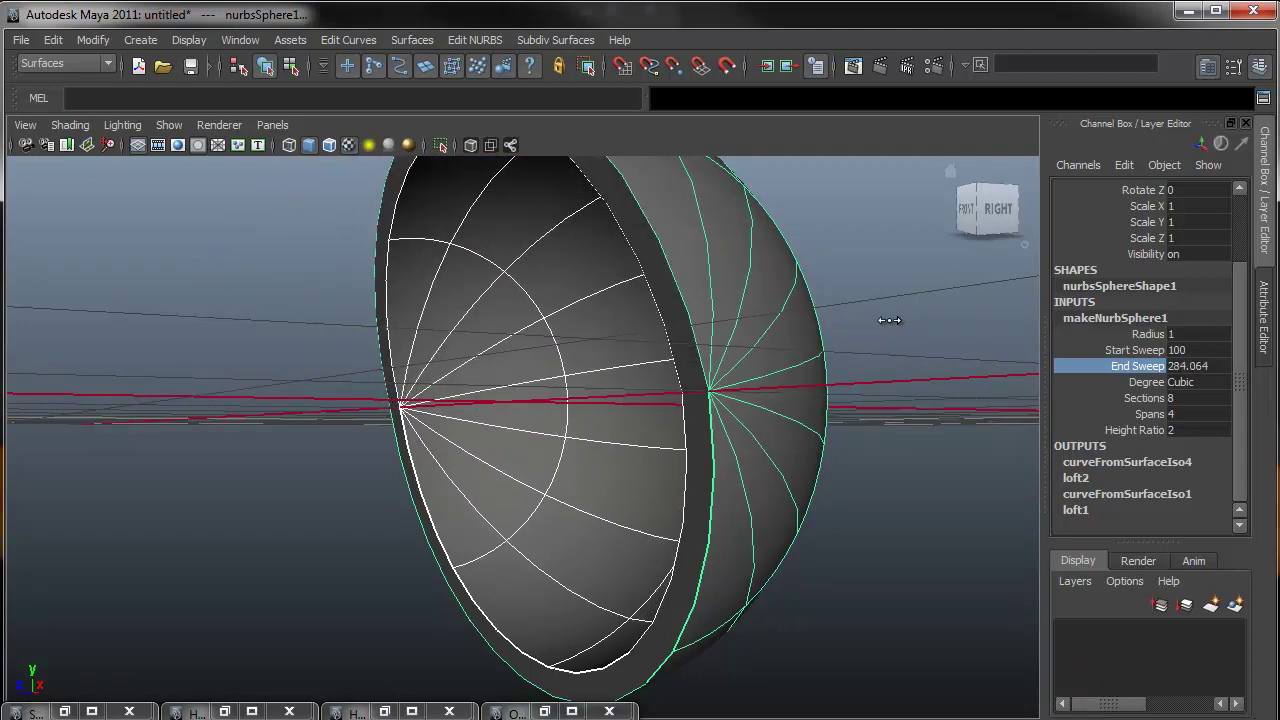
Set the End Sweep of both spheres to 260 and clear the selection.
{"action": "left_click", "coordinate": [1192, 365]}
{"action": "type", "text": "260"}
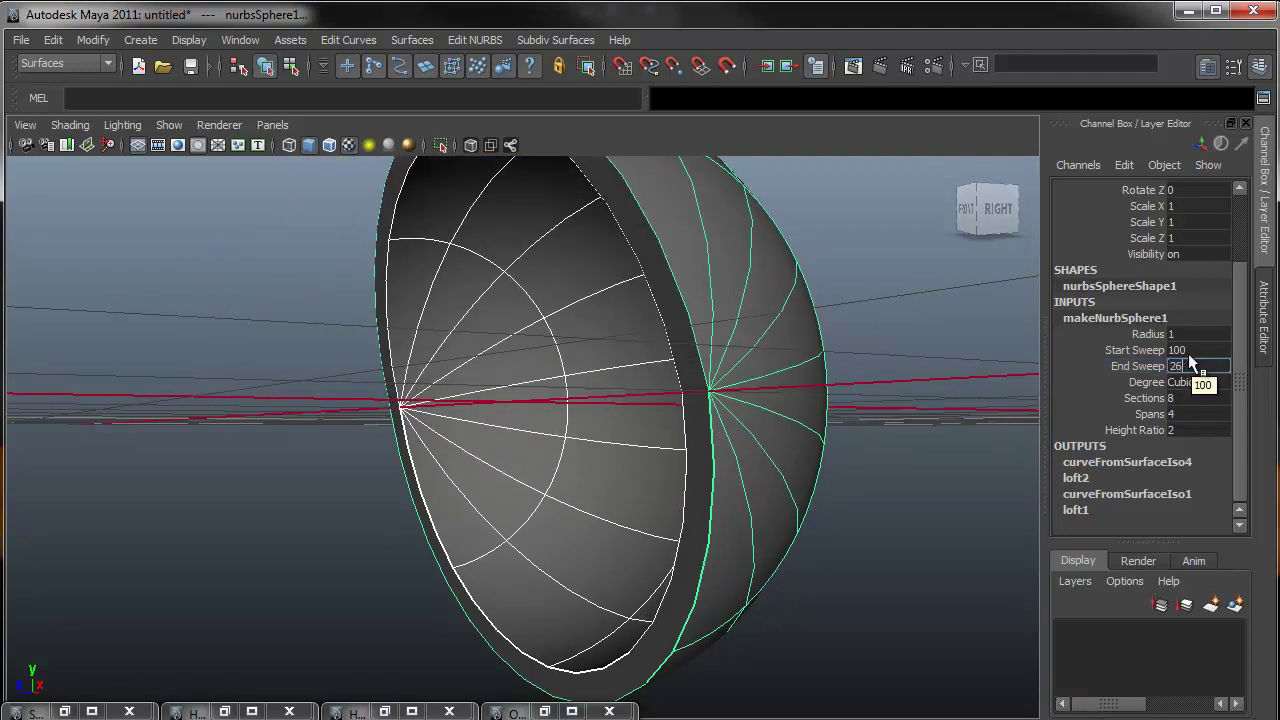
{"action": "key", "text": "Return"}
{"action": "left_click", "coordinate": [914, 480]}
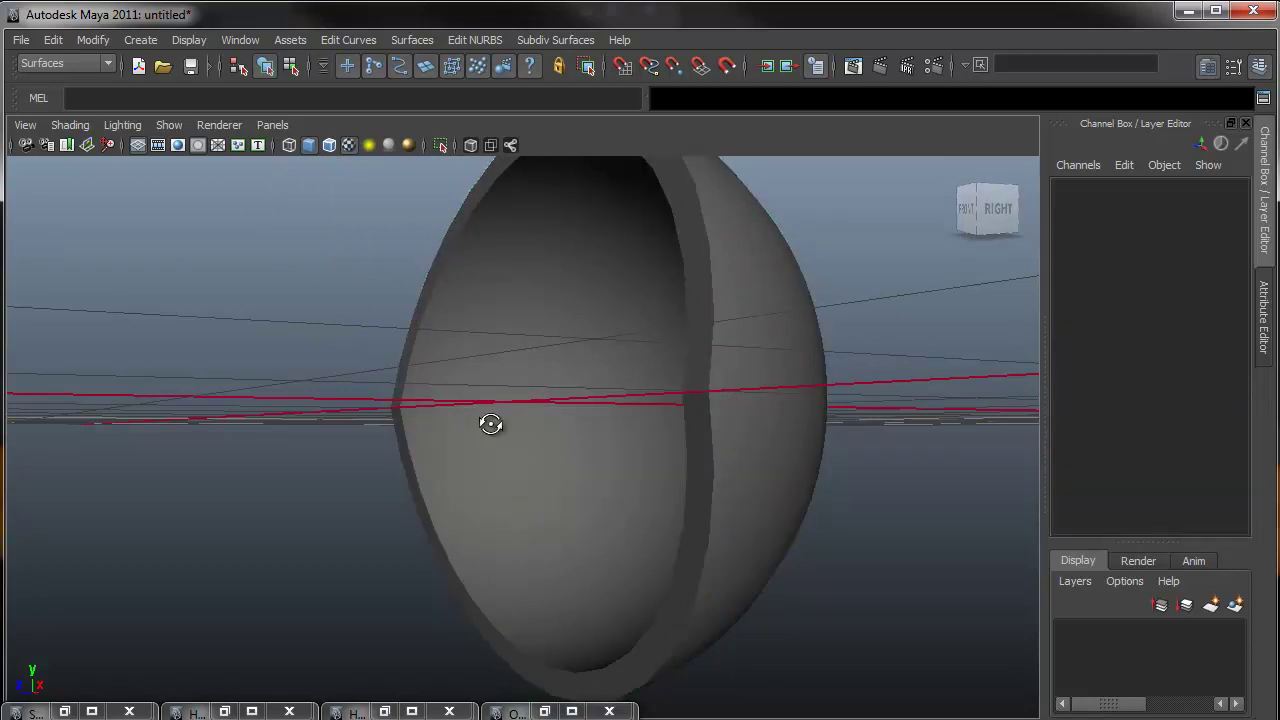
Look over the lofted shell in perspective, and switch to the front view with the shell framed larger.
{"action": "left_click_drag", "start_coordinate": [491, 423], "coordinate": [583, 397], "text": "alt"}
{"action": "right_click_drag", "start_coordinate": [617, 418], "coordinate": [503, 403], "text": "alt"}
{"action": "left_click_drag", "start_coordinate": [503, 403], "coordinate": [606, 331], "text": "alt"}
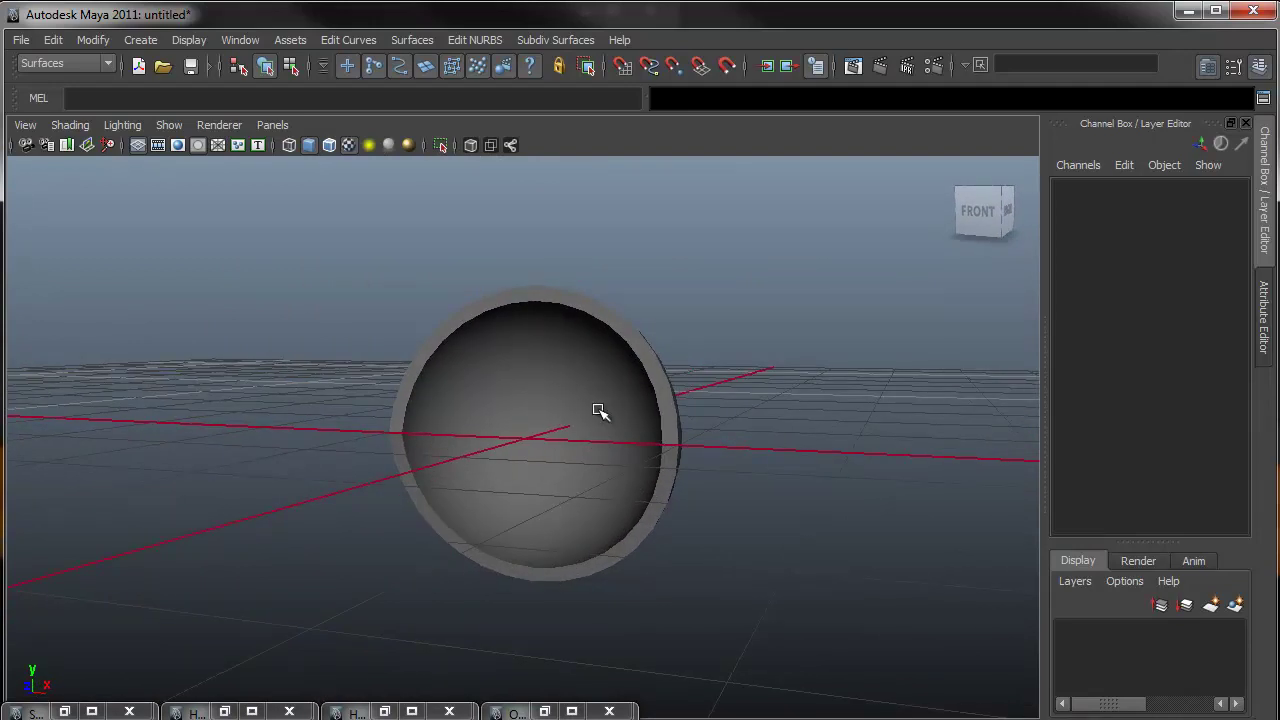
{"action": "mouse_move", "coordinate": [600, 409]}
{"action": "left_mouse_down", "text": "alt"}
{"action": "mouse_move", "coordinate": [486, 397]}
{"action": "mouse_move", "coordinate": [609, 403]}
{"action": "left_mouse_up", "text": "alt"}
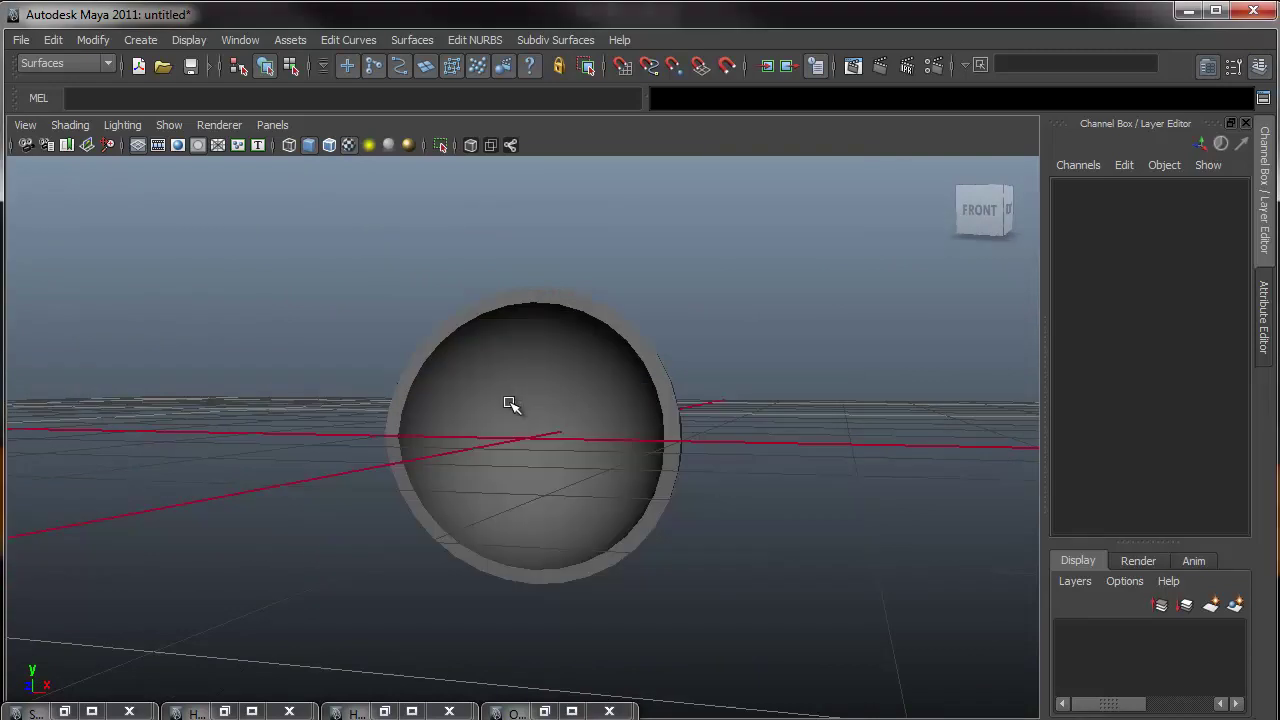
{"action": "key", "text": "space"}
{"action": "key", "text": "space"}
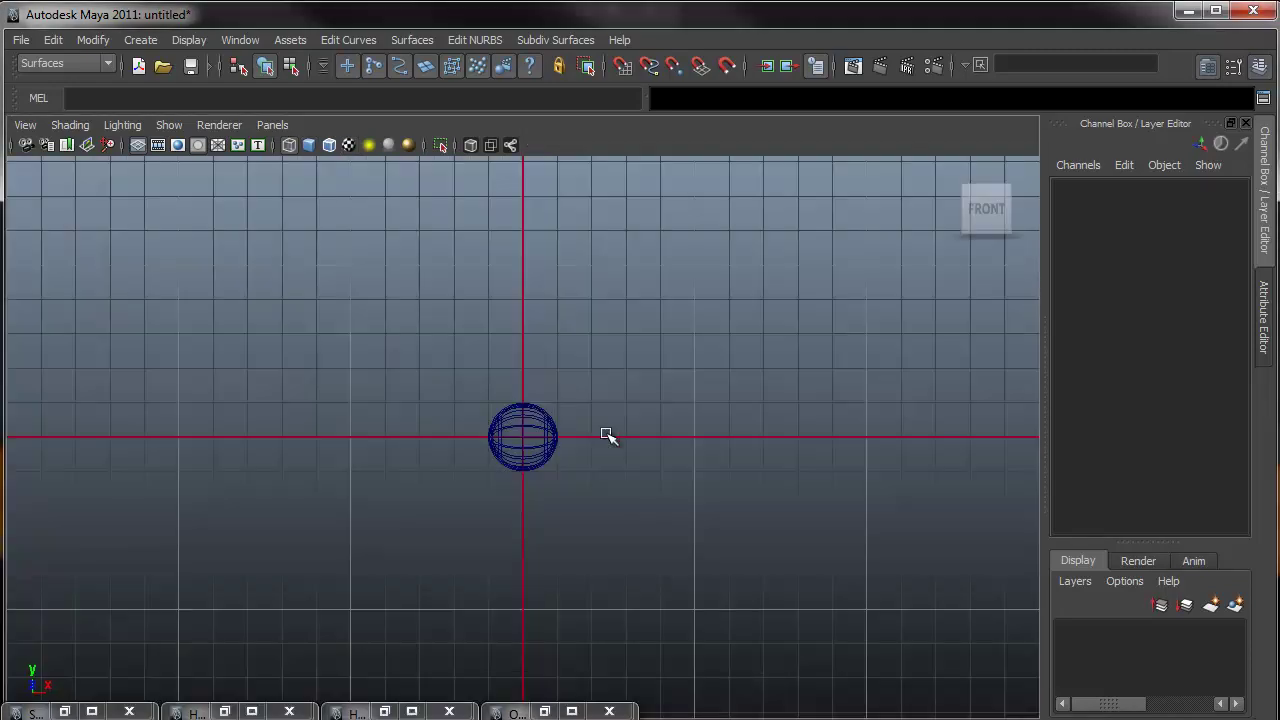
{"action": "right_click_drag", "start_coordinate": [414, 374], "coordinate": [1006, 417], "text": "alt"}
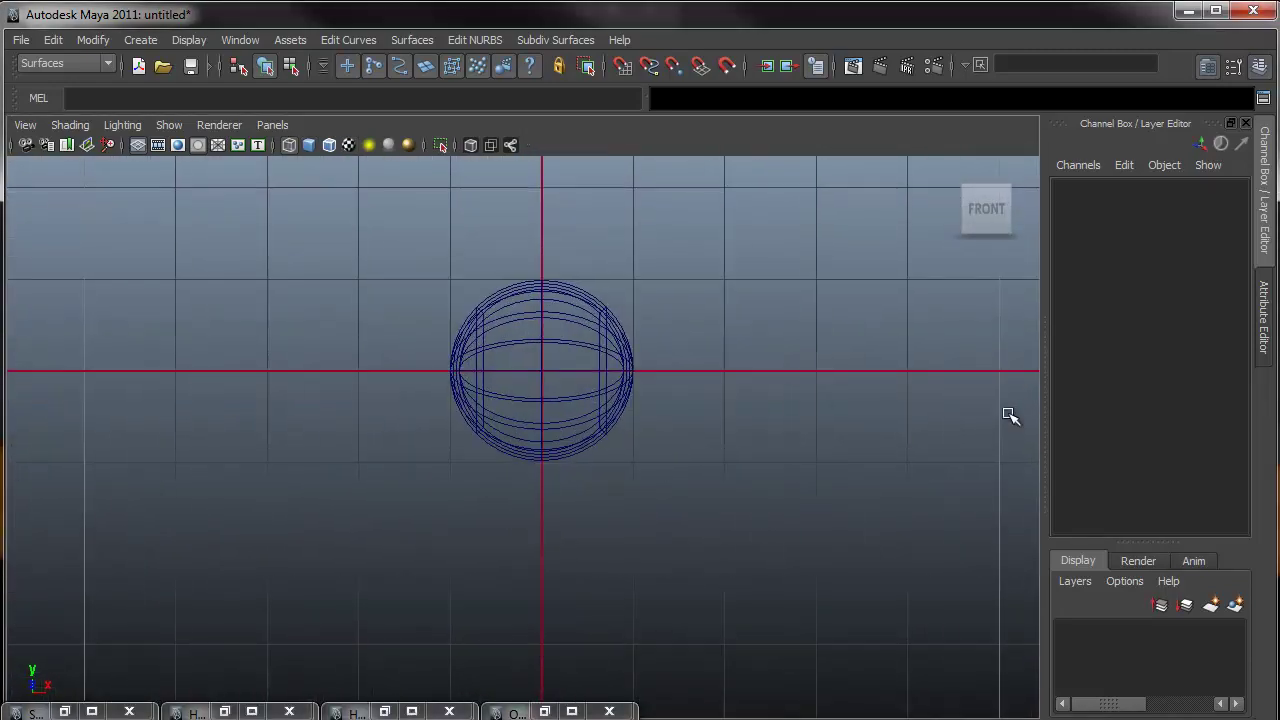
{"action": "right_click_drag", "start_coordinate": [522, 345], "coordinate": [606, 337], "text": "alt"}
{"action": "middle_click_drag", "start_coordinate": [606, 337], "coordinate": [600, 380], "text": "alt"}
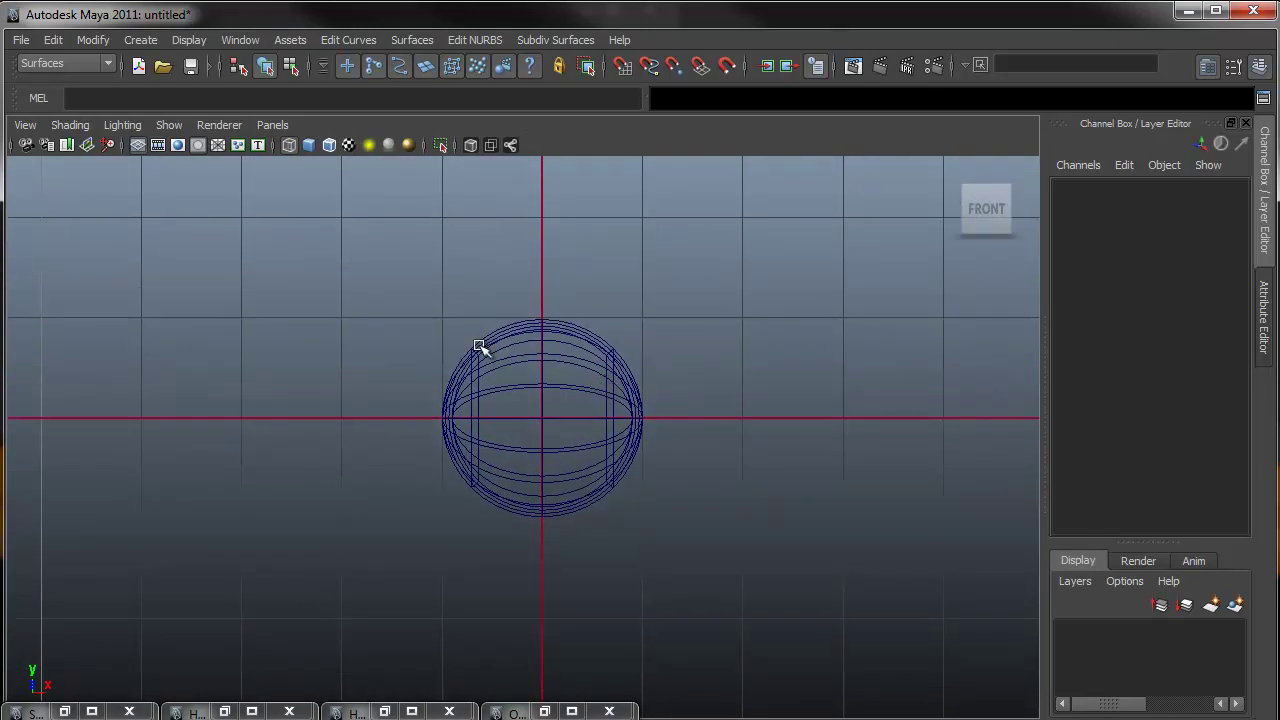
Activate the CV Curve Tool with its curve degree set to 1 Linear and close its settings.
{"action": "left_click", "coordinate": [137, 40]}
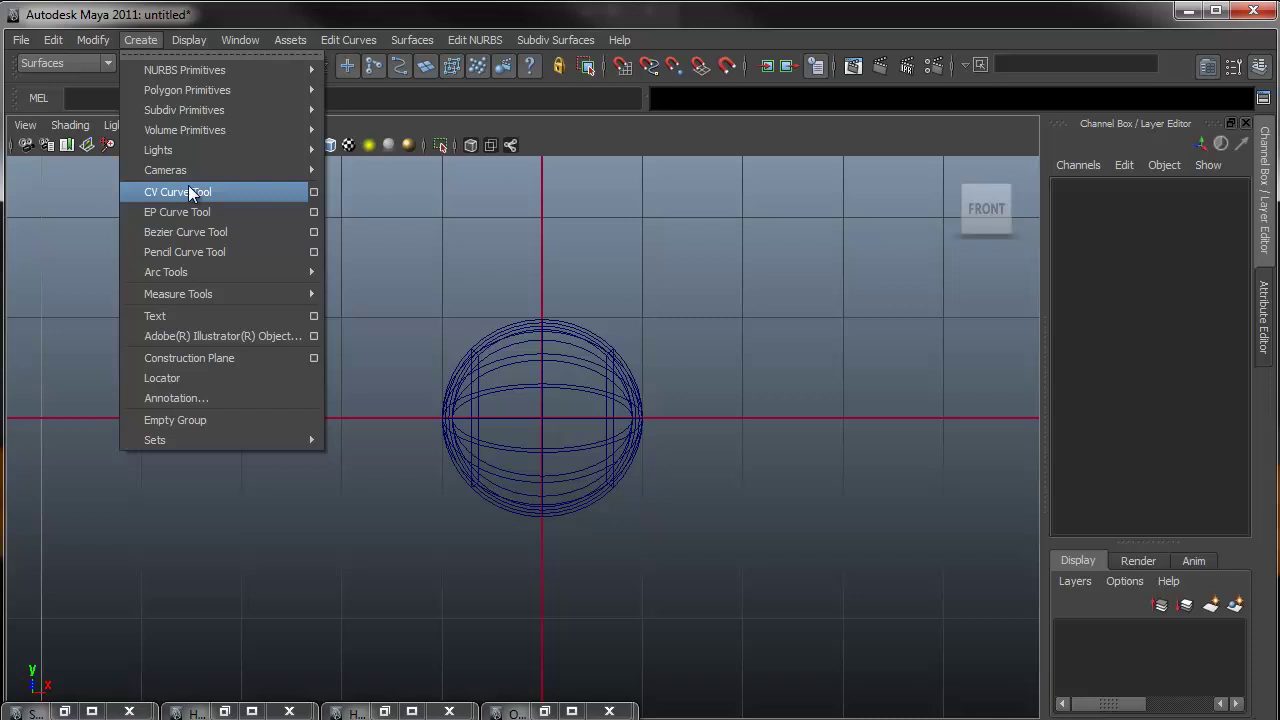
{"action": "left_click", "coordinate": [314, 189]}
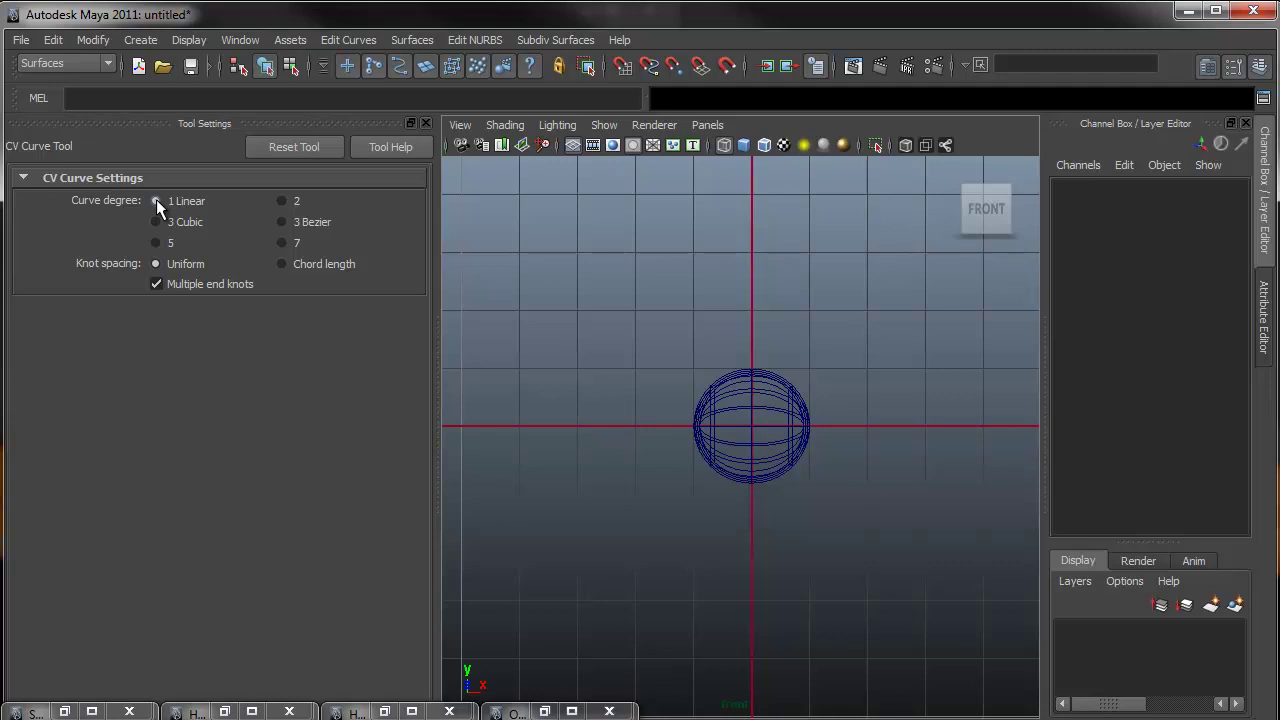
{"action": "left_click", "coordinate": [427, 123]}
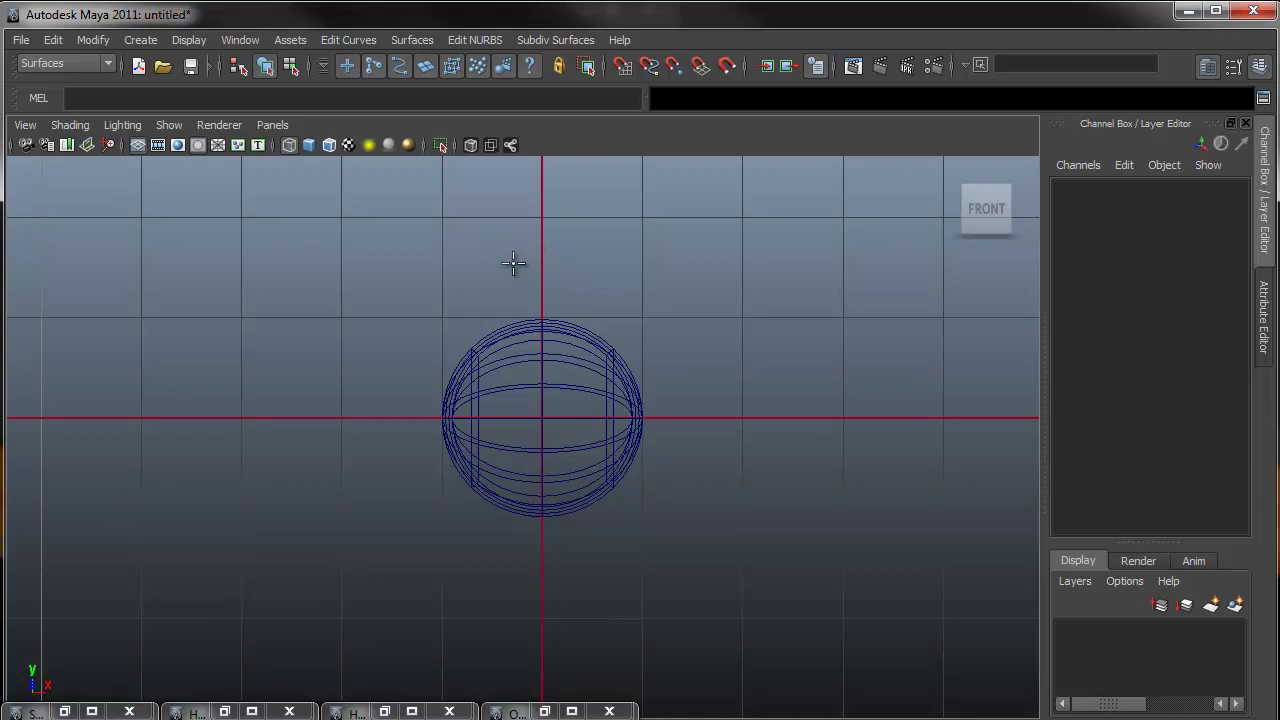
Draw a grid-snapped rectangle around the shell, centred on the origin, two grid squares wide and four high.
{"action": "key", "text": "x"}
{"action": "left_click", "coordinate": [442, 217]}
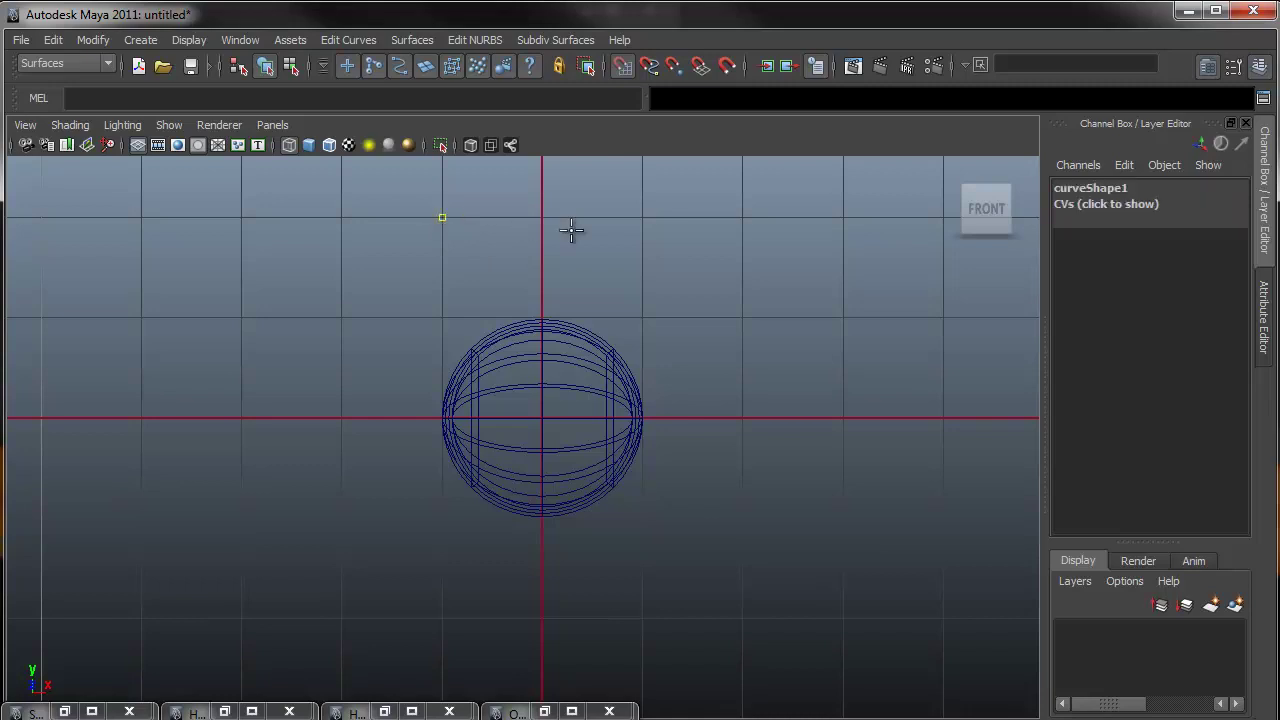
{"action": "left_click", "coordinate": [642, 217]}
{"action": "left_click", "coordinate": [642, 618]}
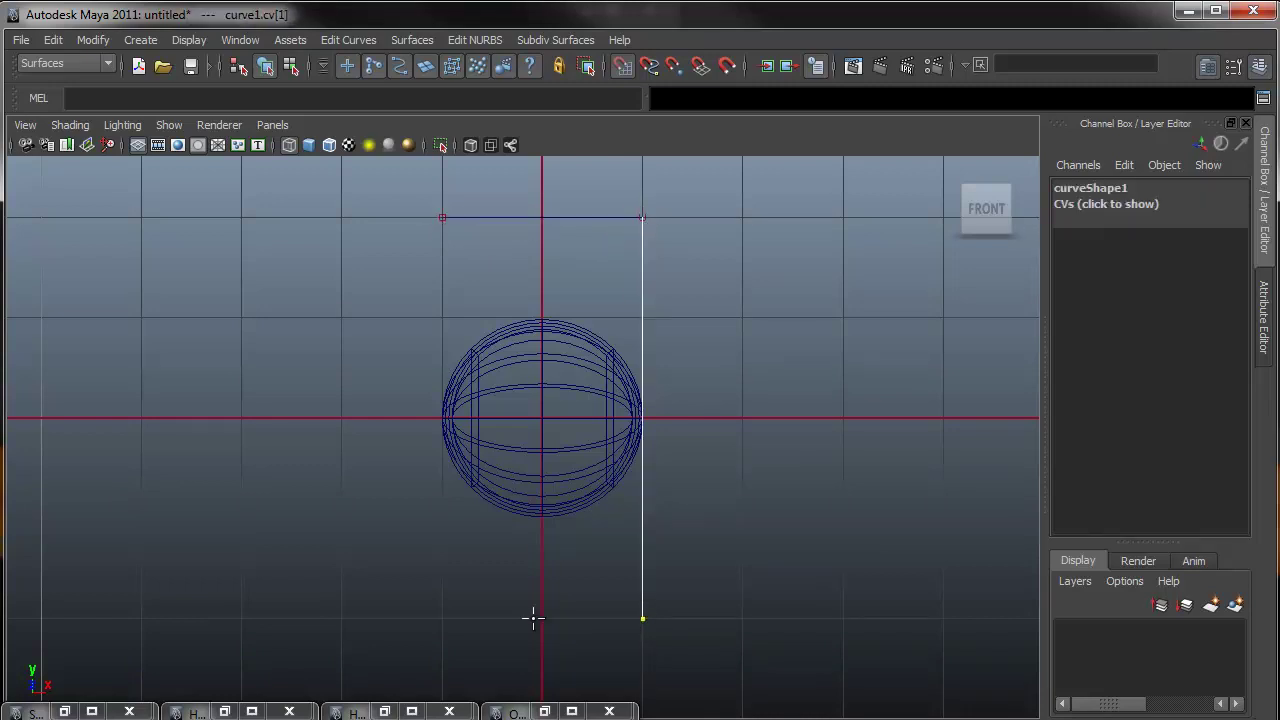
{"action": "left_click", "coordinate": [443, 617]}
{"action": "left_click", "coordinate": [442, 217]}
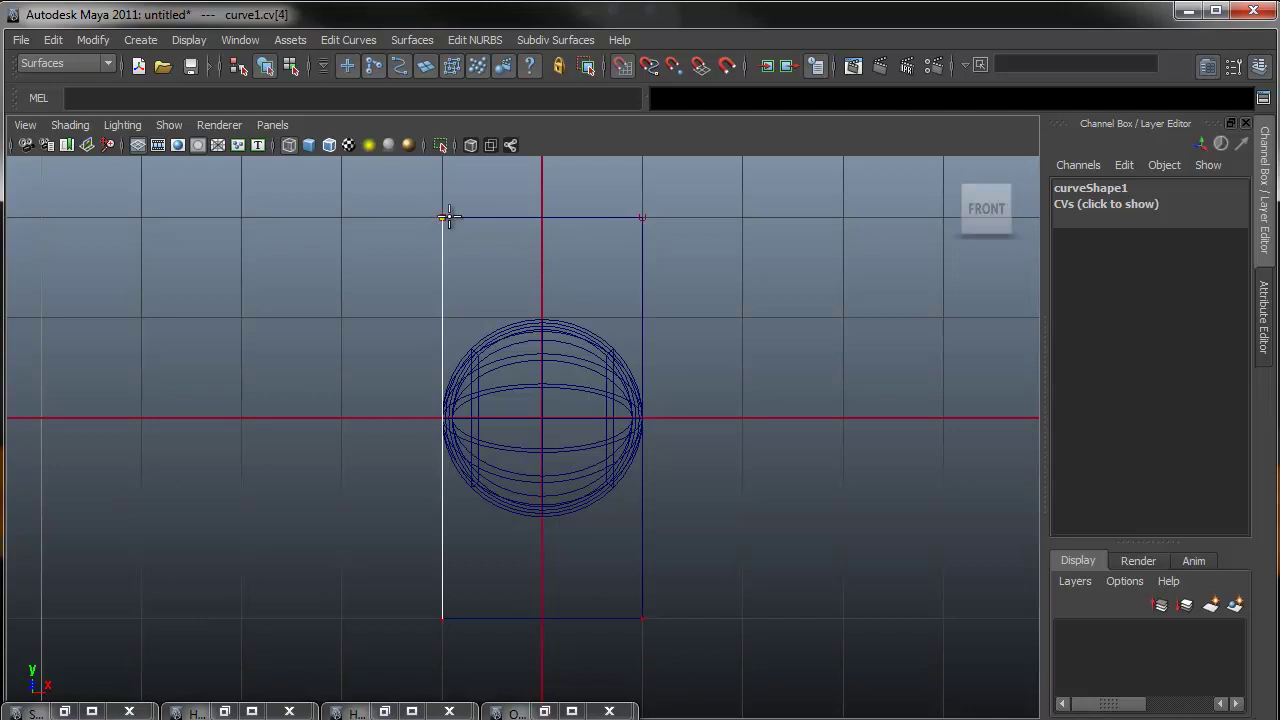
Continue the same curve through the rectangle's vertical and horizontal centre lines, snapped to the grid, and finish it.
{"action": "left_click", "coordinate": [542, 217]}
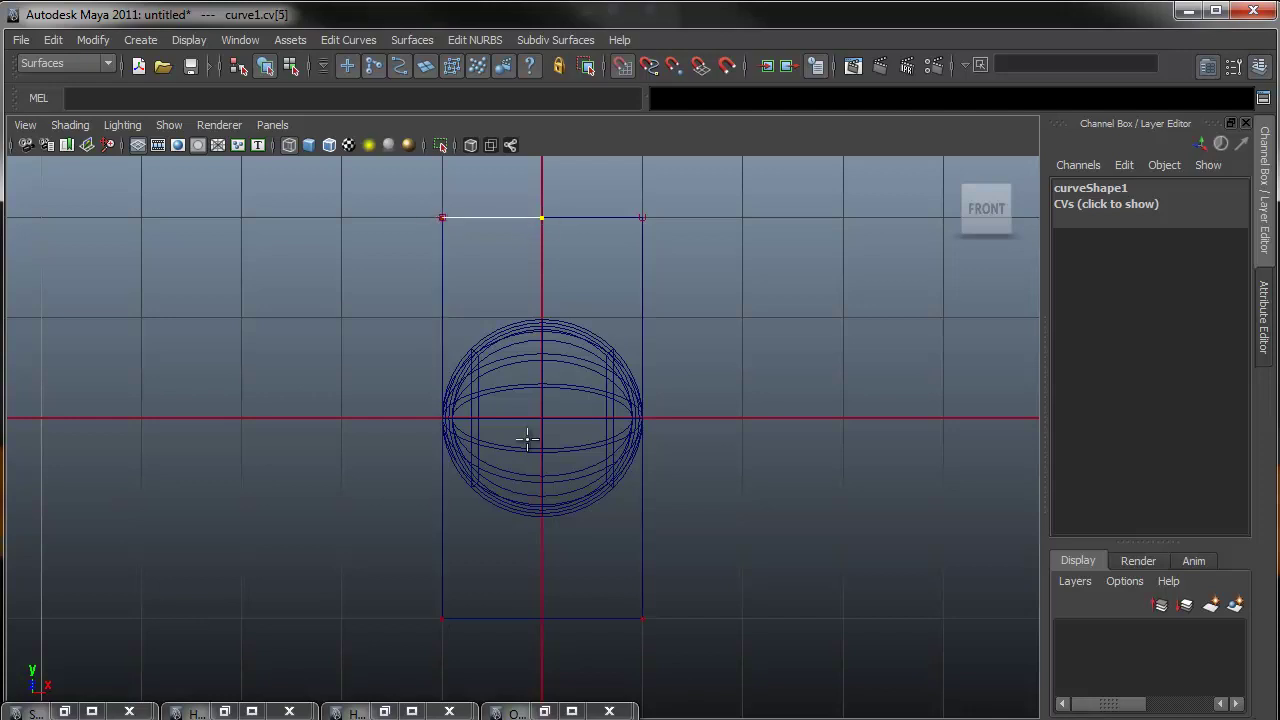
{"action": "left_click", "coordinate": [545, 606]}
{"action": "left_click", "coordinate": [641, 616]}
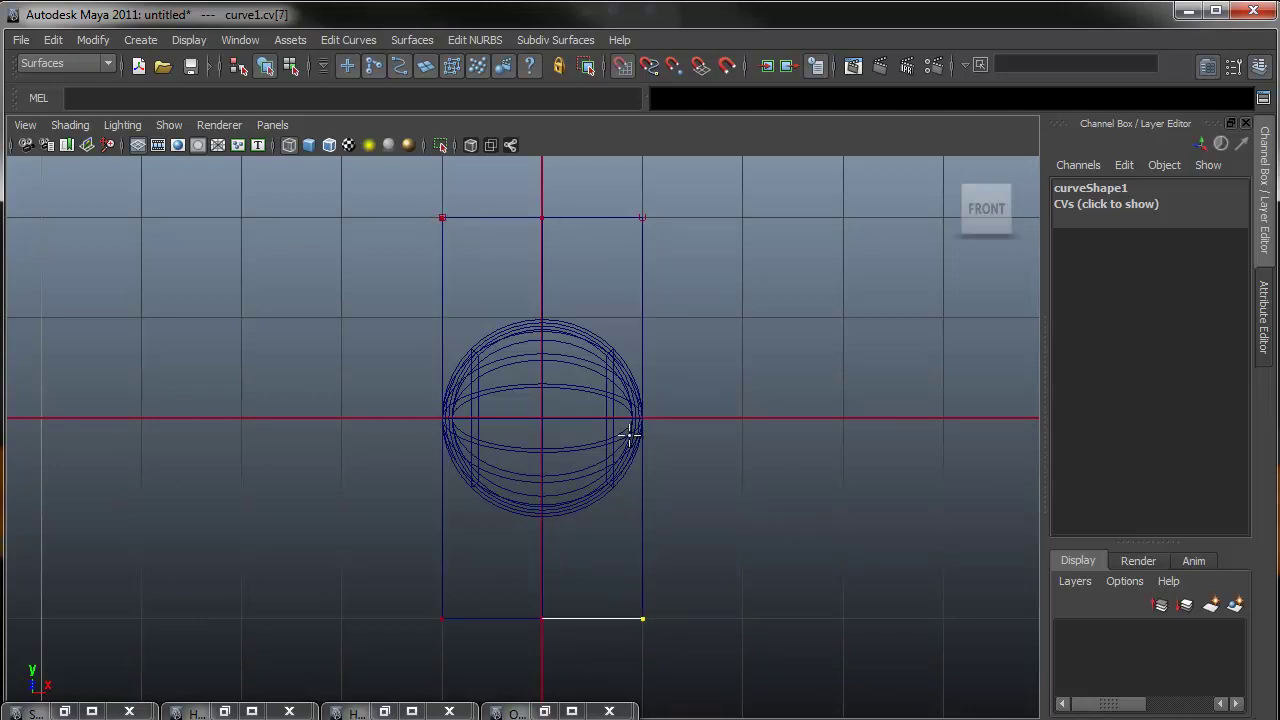
{"action": "left_click", "coordinate": [642, 418]}
{"action": "left_click", "coordinate": [443, 419]}
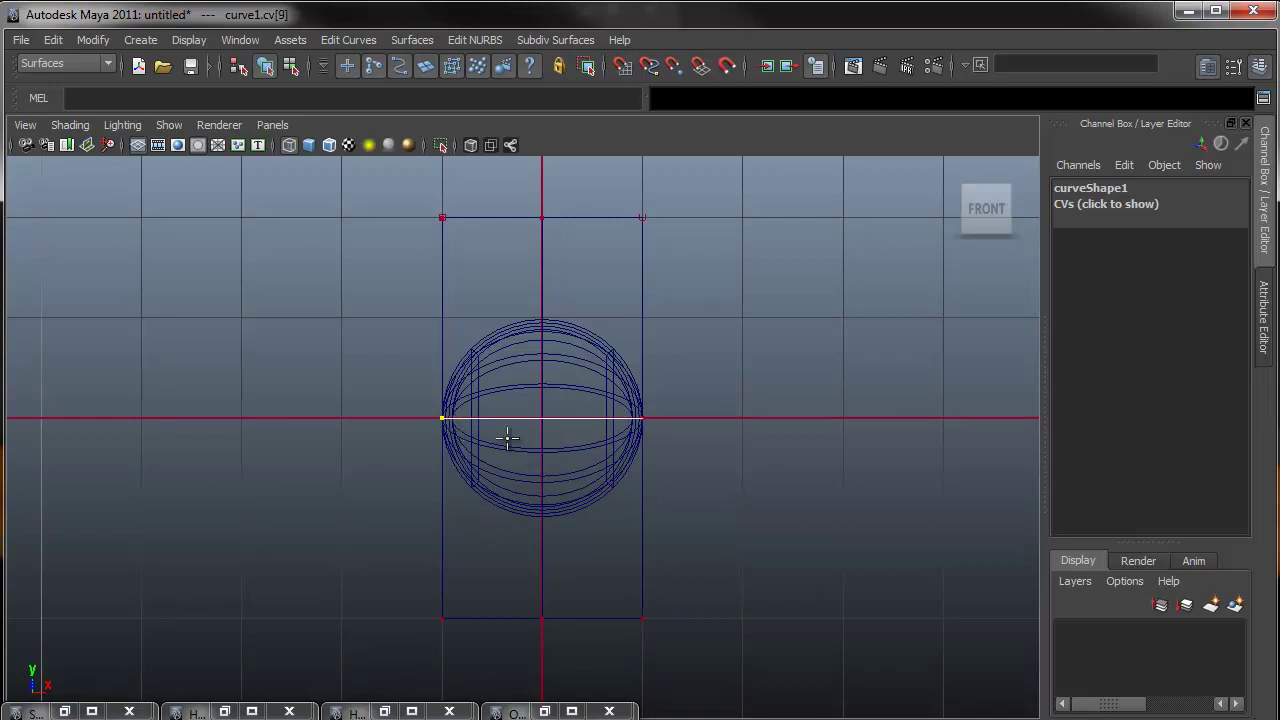
{"action": "key", "text": "Return"}
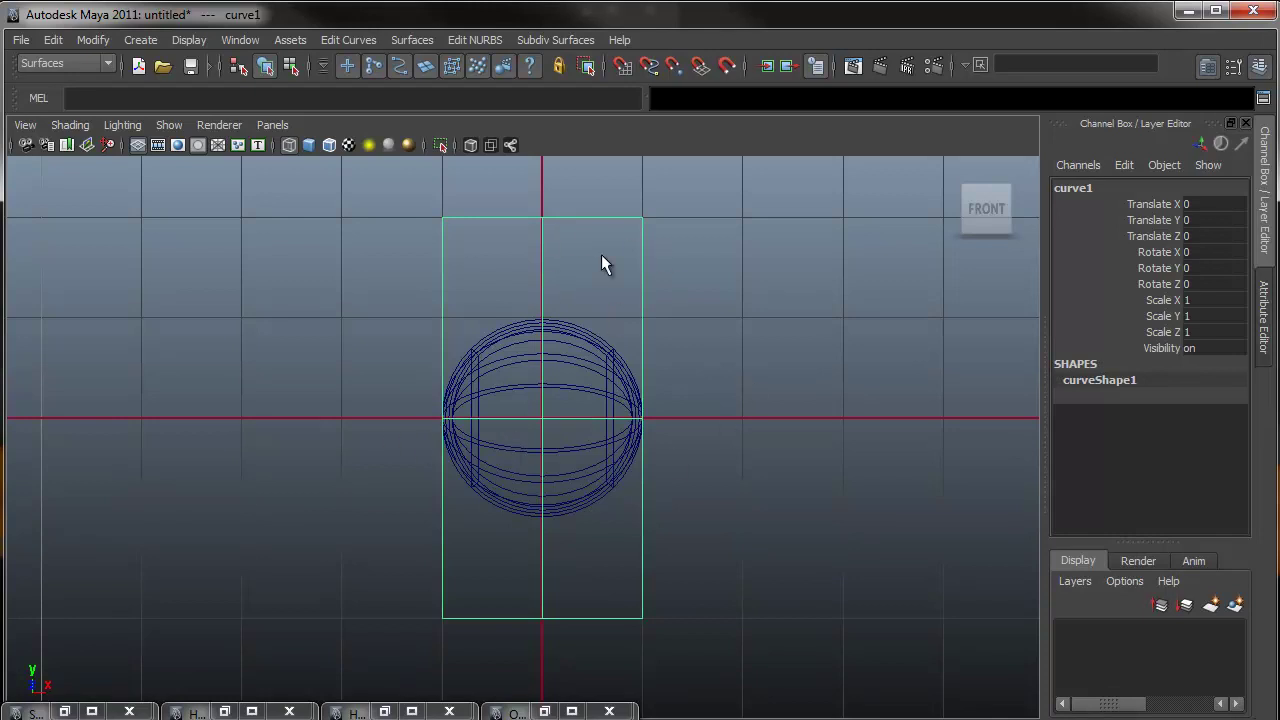
Draw a grid-snapped triangle with the CV Curve Tool, its base on the rectangle's top edge and its apex two grid squares above.
{"action": "middle_click_drag", "start_coordinate": [643, 300], "coordinate": [657, 371], "text": "alt"}
{"action": "scroll", "coordinate": [680, 371], "scroll_direction": "down", "scroll_amount": 4}
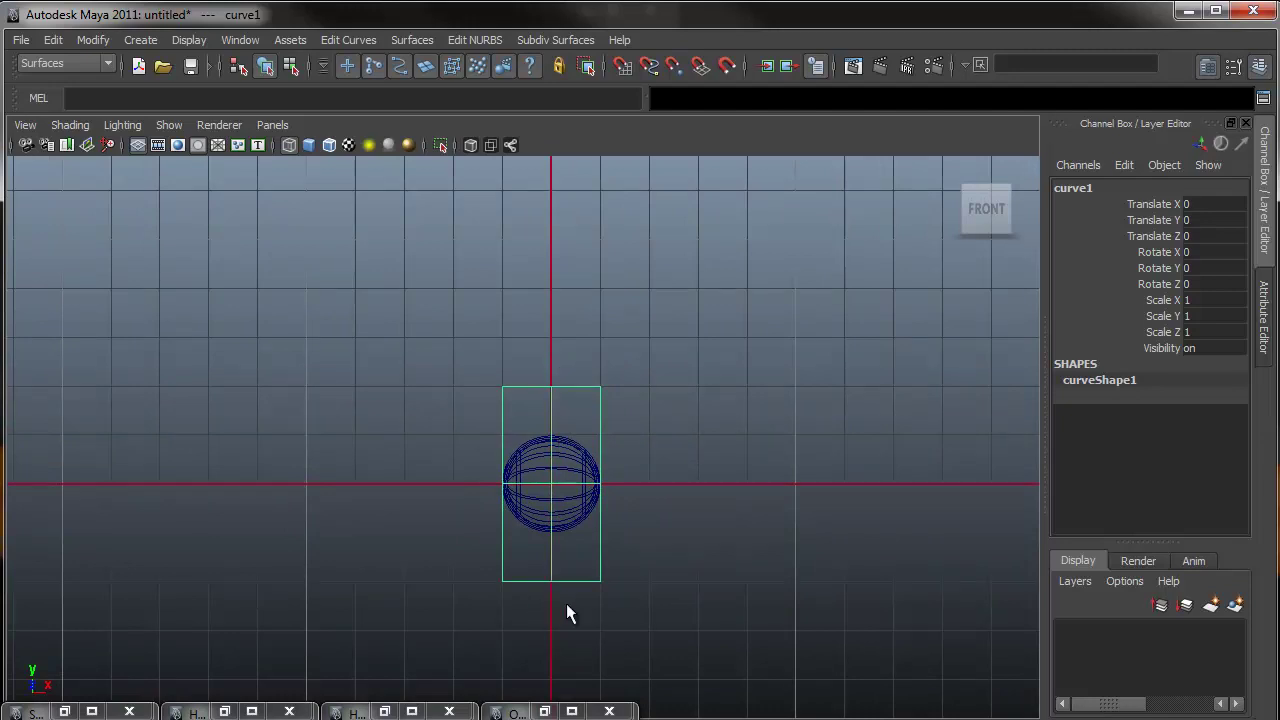
{"action": "left_click", "coordinate": [133, 36]}
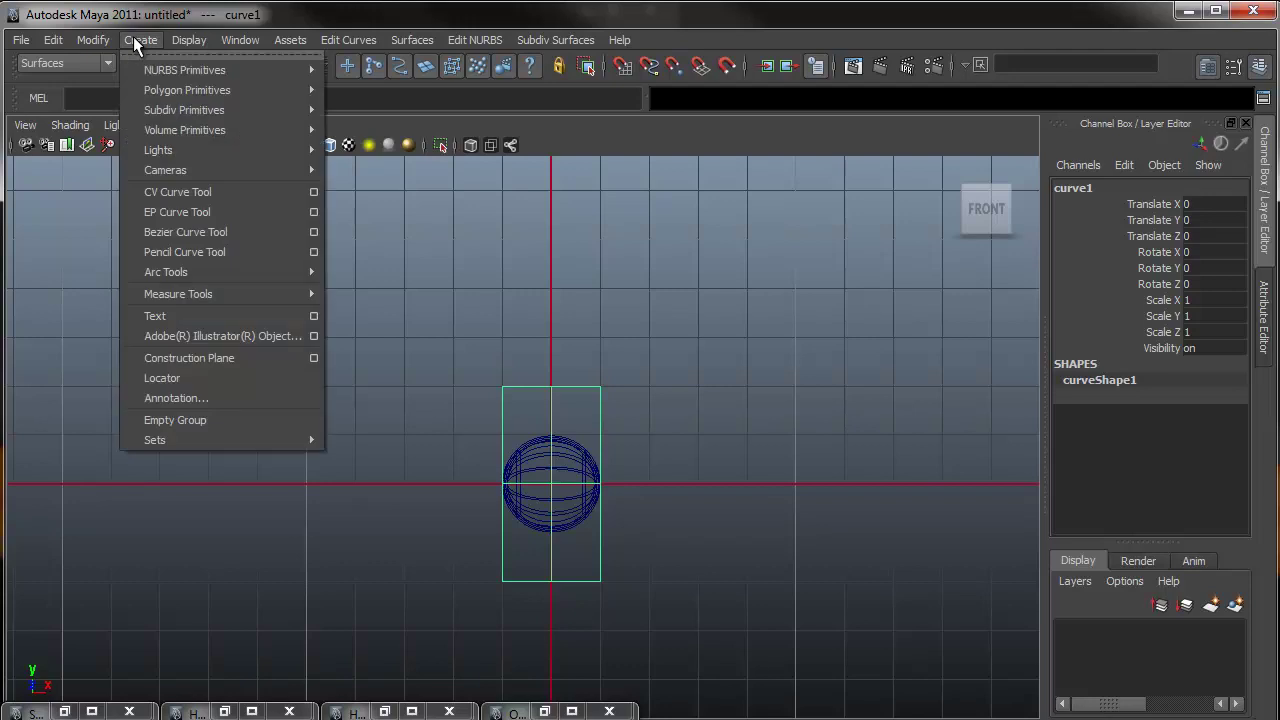
{"action": "left_click", "coordinate": [175, 188]}
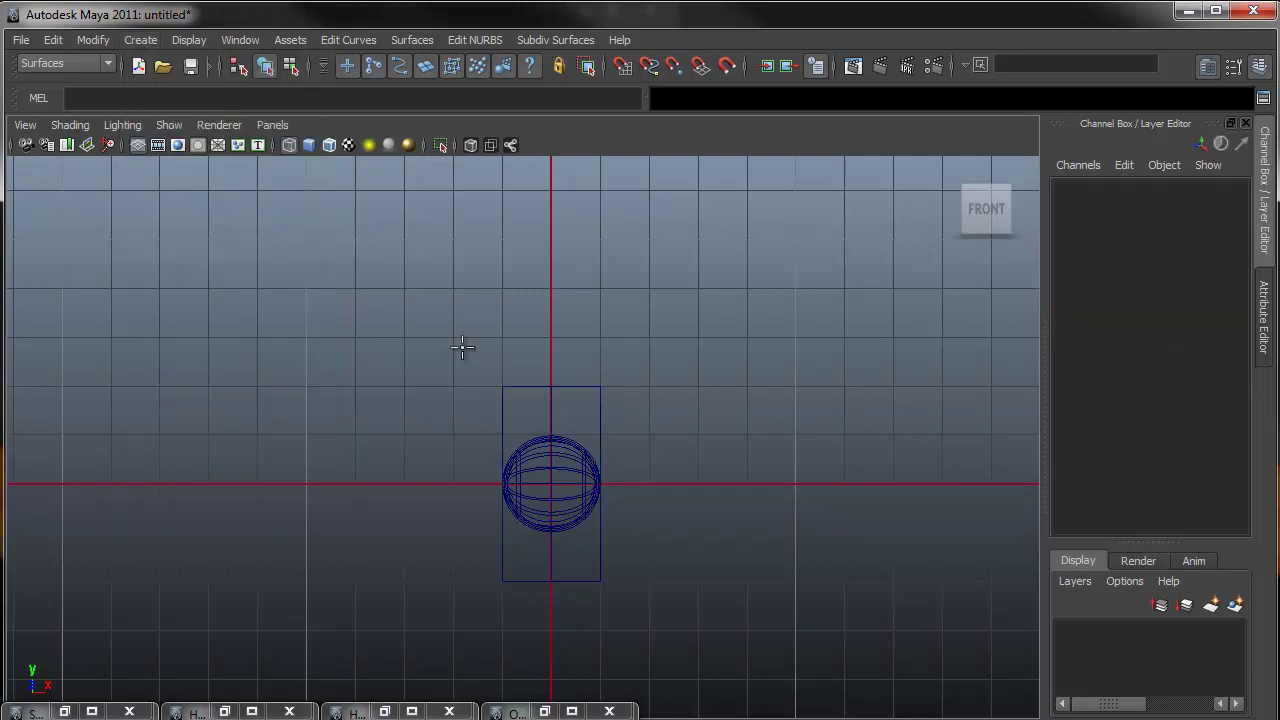
{"action": "left_click", "coordinate": [502, 386]}
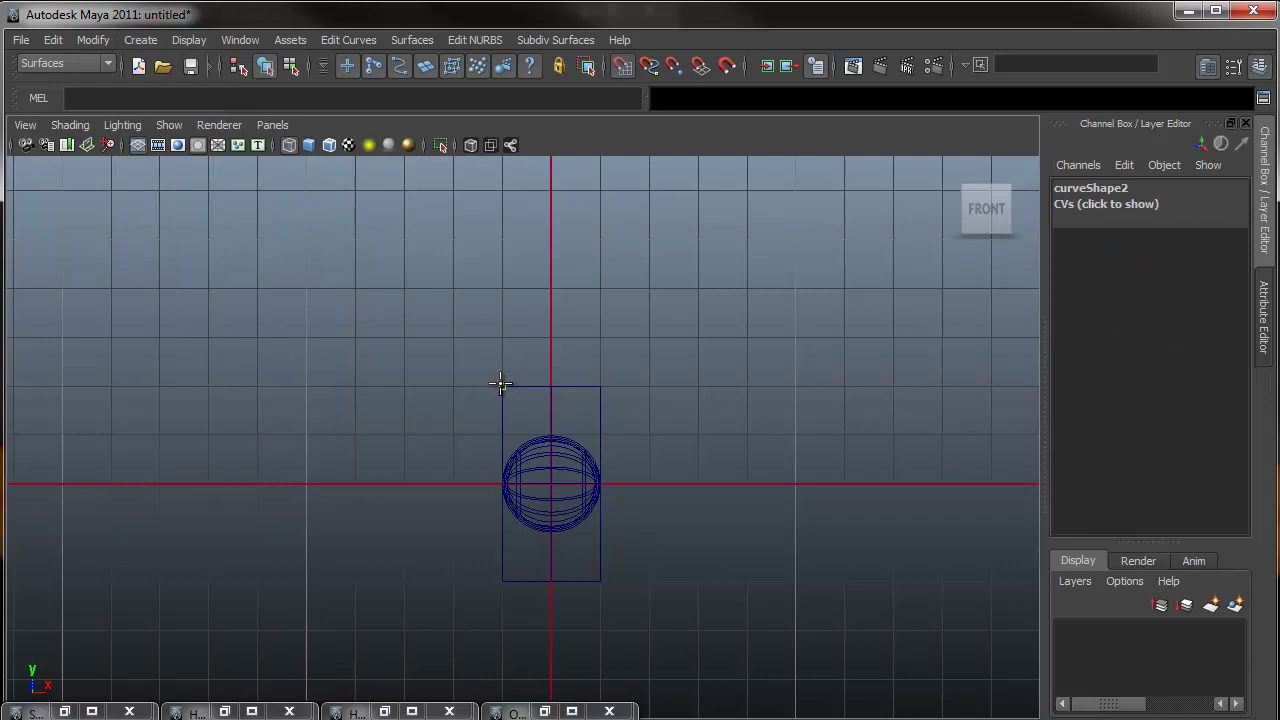
{"action": "left_click", "coordinate": [600, 386]}
{"action": "left_click", "coordinate": [551, 290]}
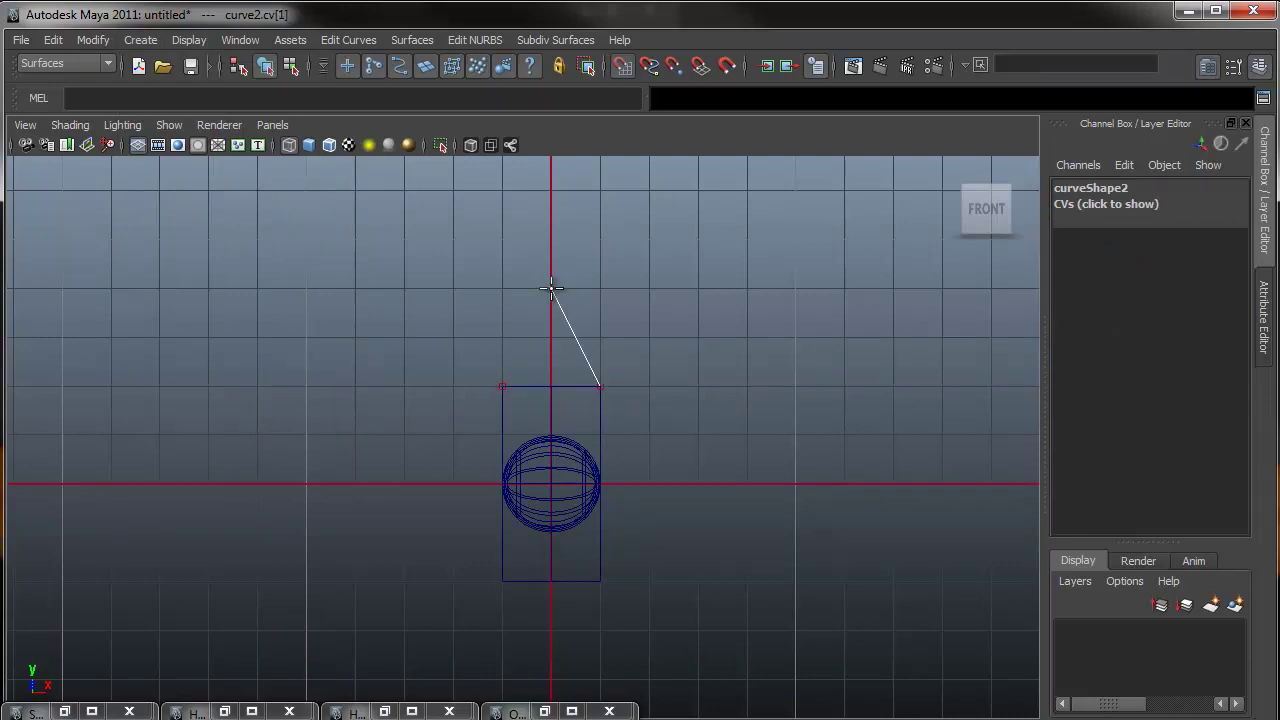
{"action": "left_click", "coordinate": [506, 384]}
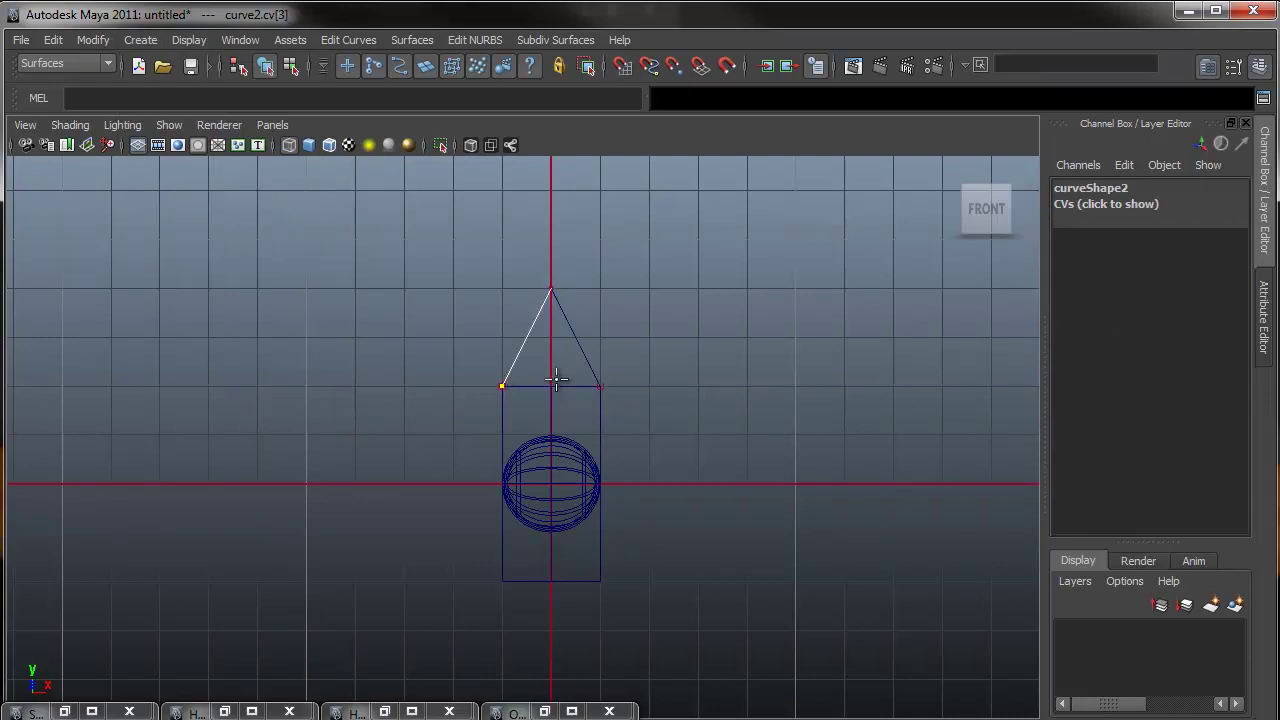
{"action": "key", "text": "Return"}
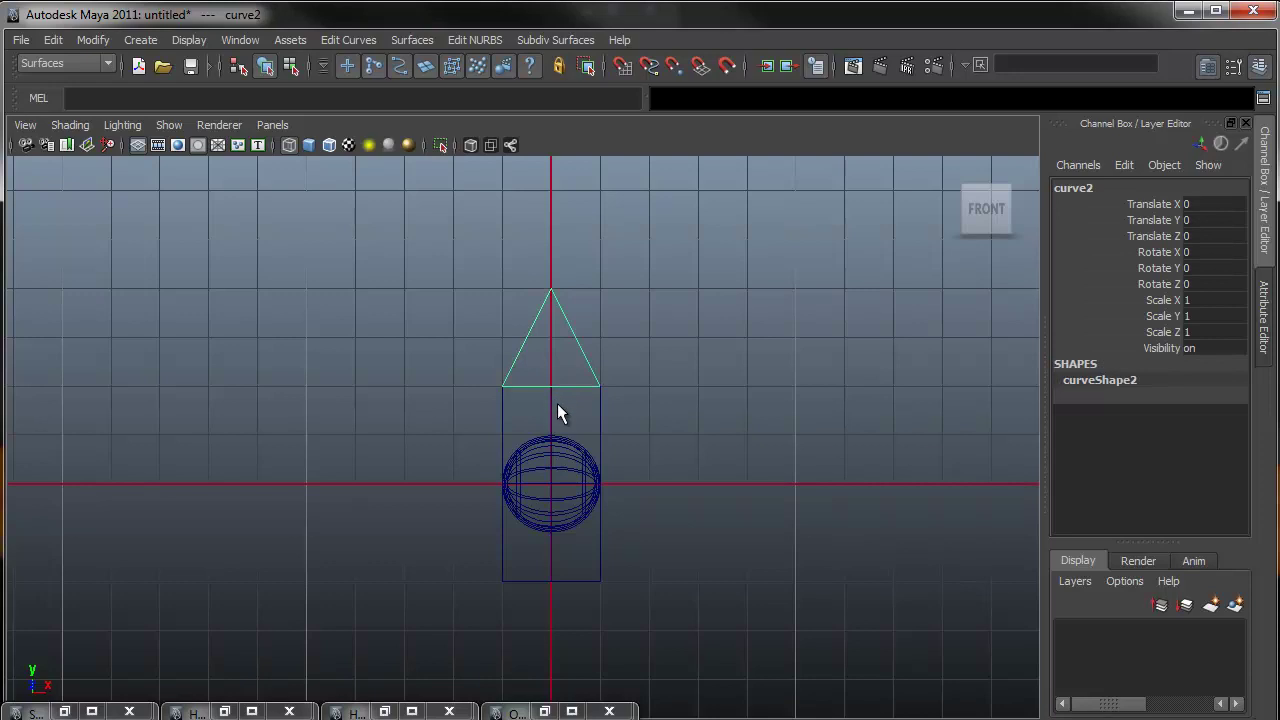
Draw a matching inverted triangle from the rectangle's bottom edge, its apex snapped to the grid two squares below.
{"action": "key", "text": "y"}
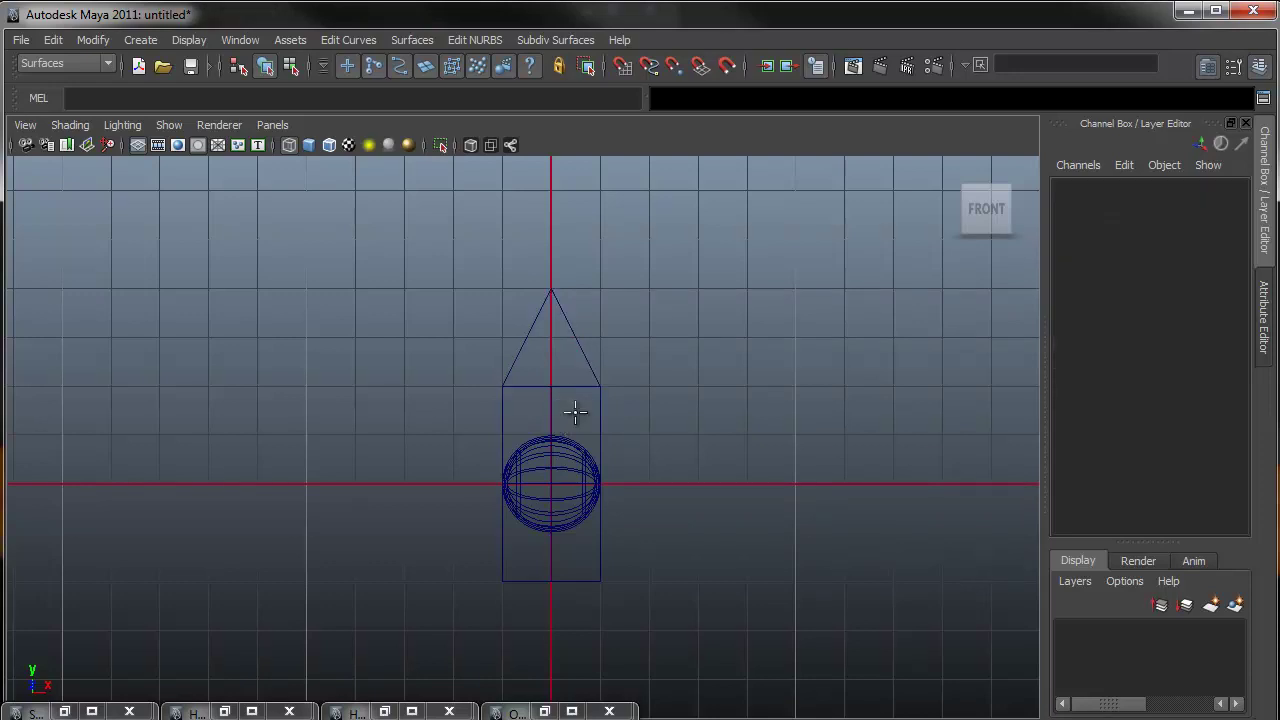
{"action": "key", "text": "x"}
{"action": "left_click", "coordinate": [505, 585]}
{"action": "left_click", "coordinate": [597, 589]}
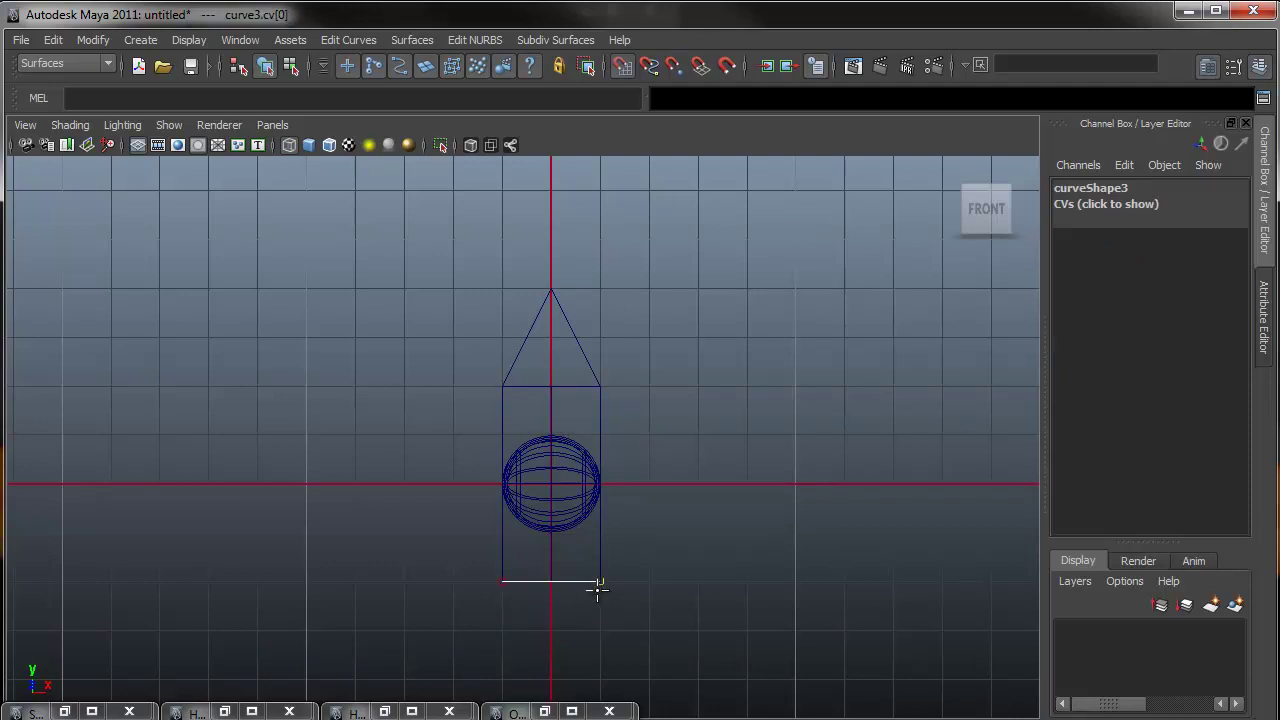
{"action": "left_click", "coordinate": [548, 674]}
{"action": "left_click", "coordinate": [503, 585]}
{"action": "key", "text": "Return"}
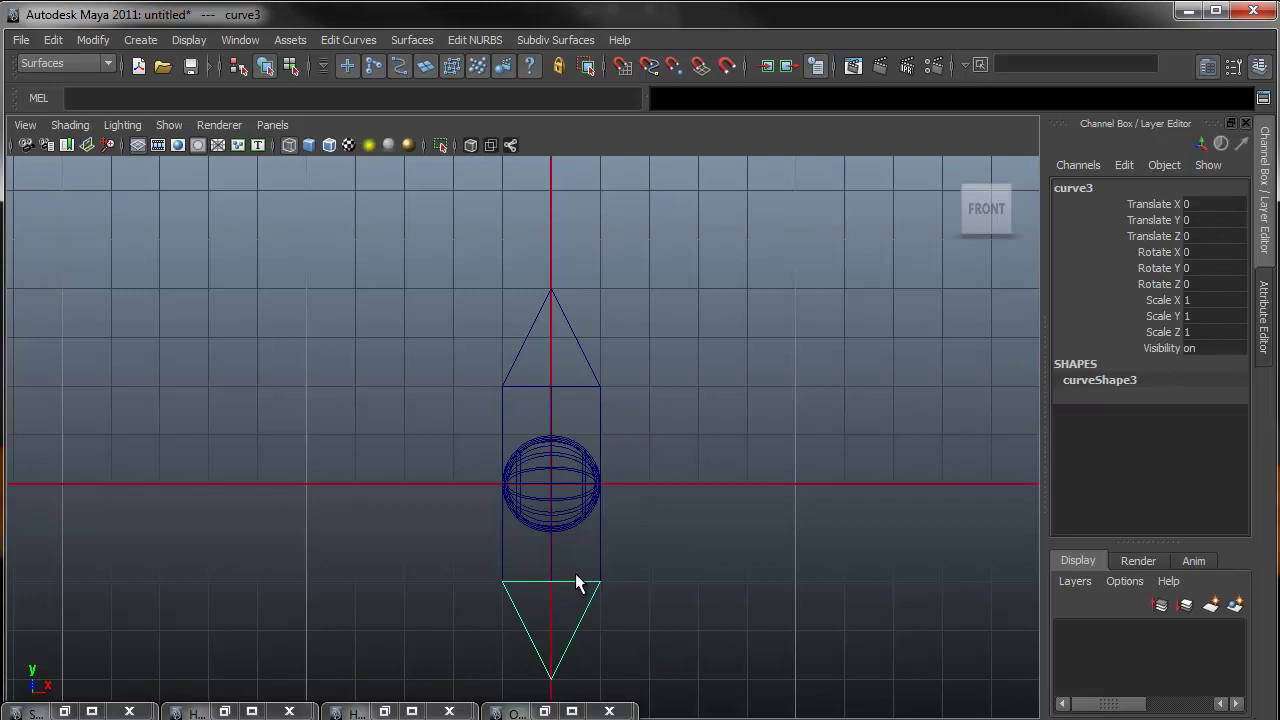
Move the lower triangle's pivot to the midpoint of its base, using curve snapping.
{"action": "scroll", "coordinate": [580, 520], "scroll_direction": "up", "scroll_amount": 5}
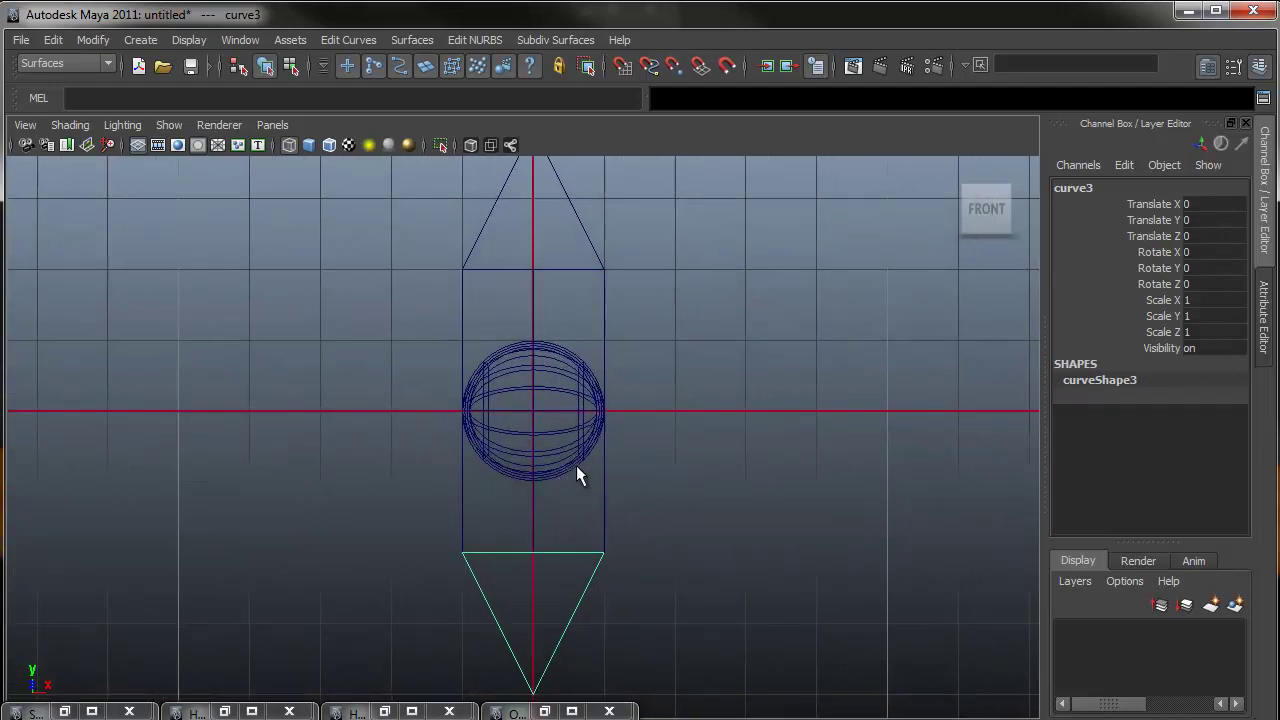
{"action": "key", "text": "w"}
{"action": "middle_click_drag", "start_coordinate": [555, 478], "coordinate": [551, 402], "text": "alt"}
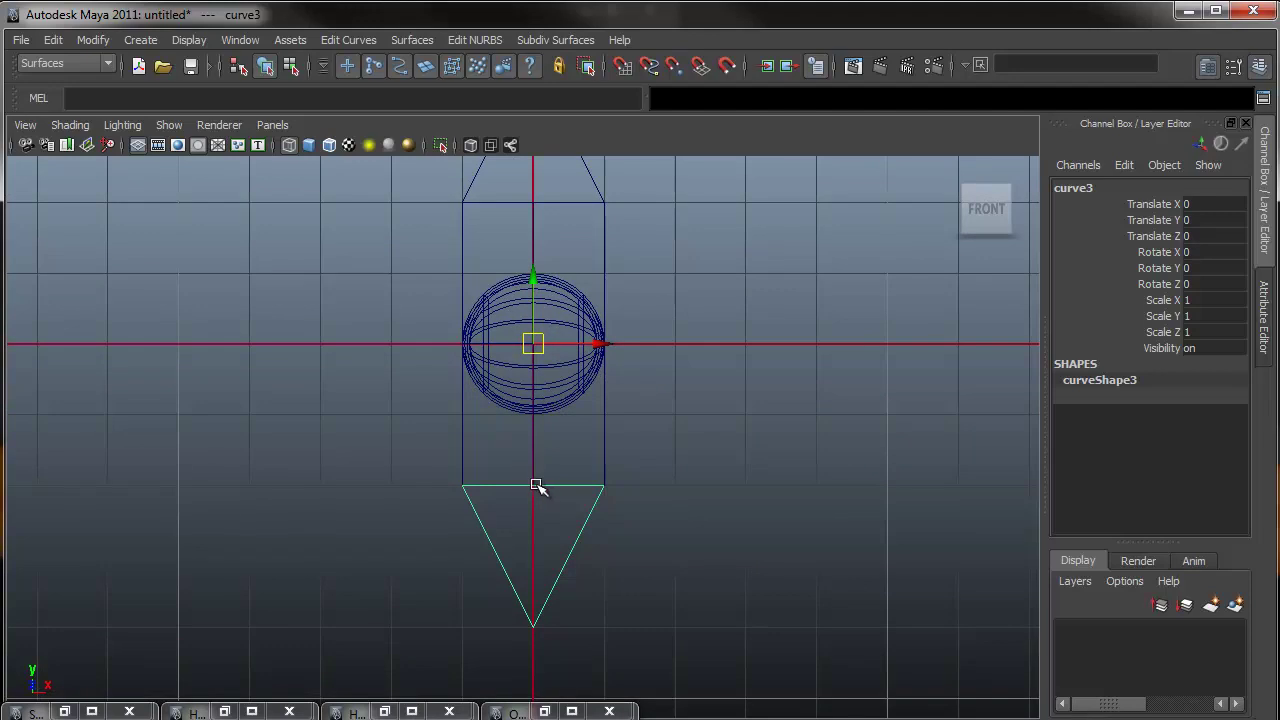
{"action": "key", "text": "Insert"}
{"action": "key", "text": "c"}
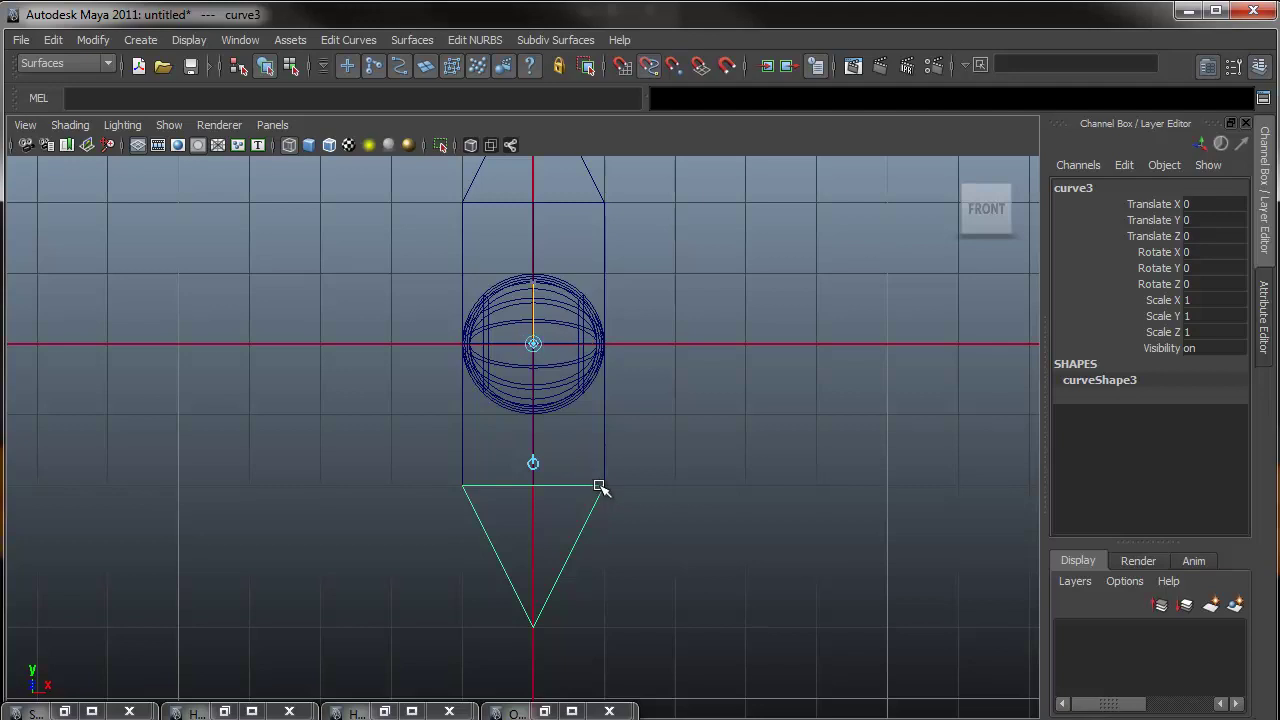
{"action": "middle_click_drag", "start_coordinate": [599, 487], "coordinate": [606, 487]}
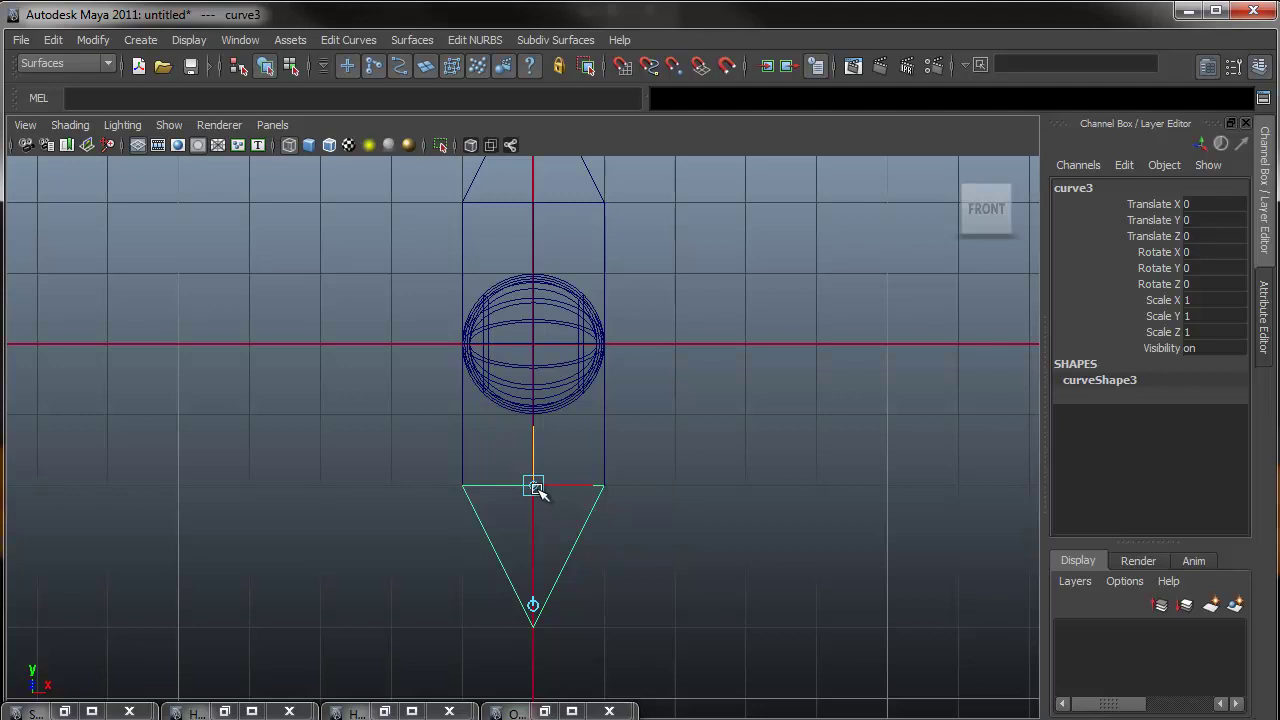
{"action": "key", "text": "Insert"}
Select the upper triangle curve and start editing its pivot.
{"action": "middle_click_drag", "start_coordinate": [563, 403], "coordinate": [556, 515], "text": "alt"}
{"action": "left_click", "coordinate": [576, 302]}
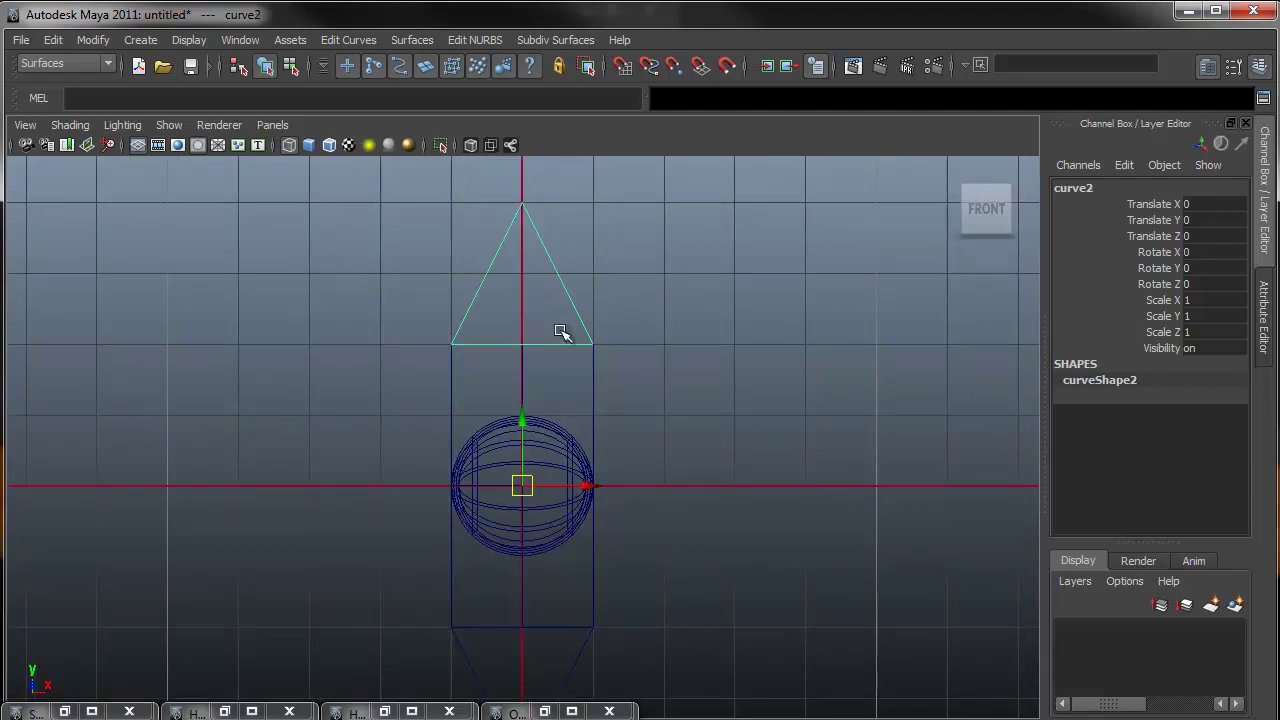
{"action": "key", "text": "Insert"}
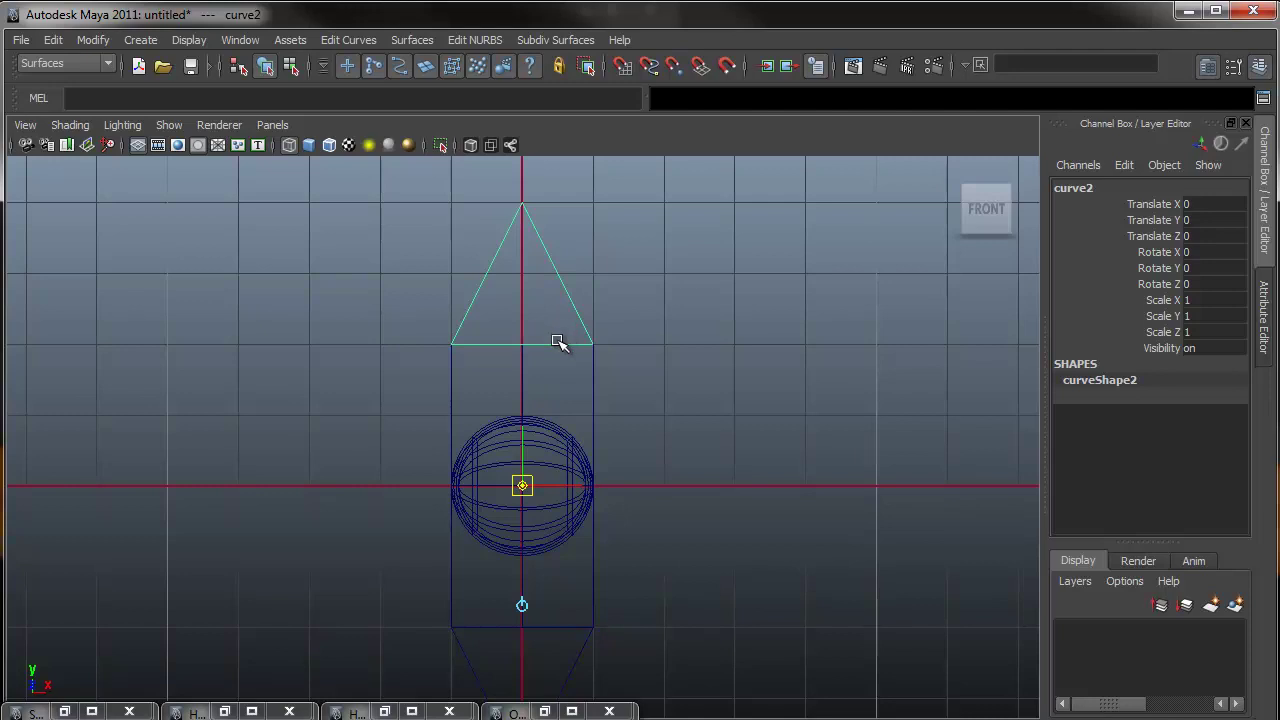
{"action": "key", "text": "c"}
{"action": "middle_click_drag", "start_coordinate": [587, 345], "coordinate": [548, 387]}
{"action": "key", "text": "Insert"}
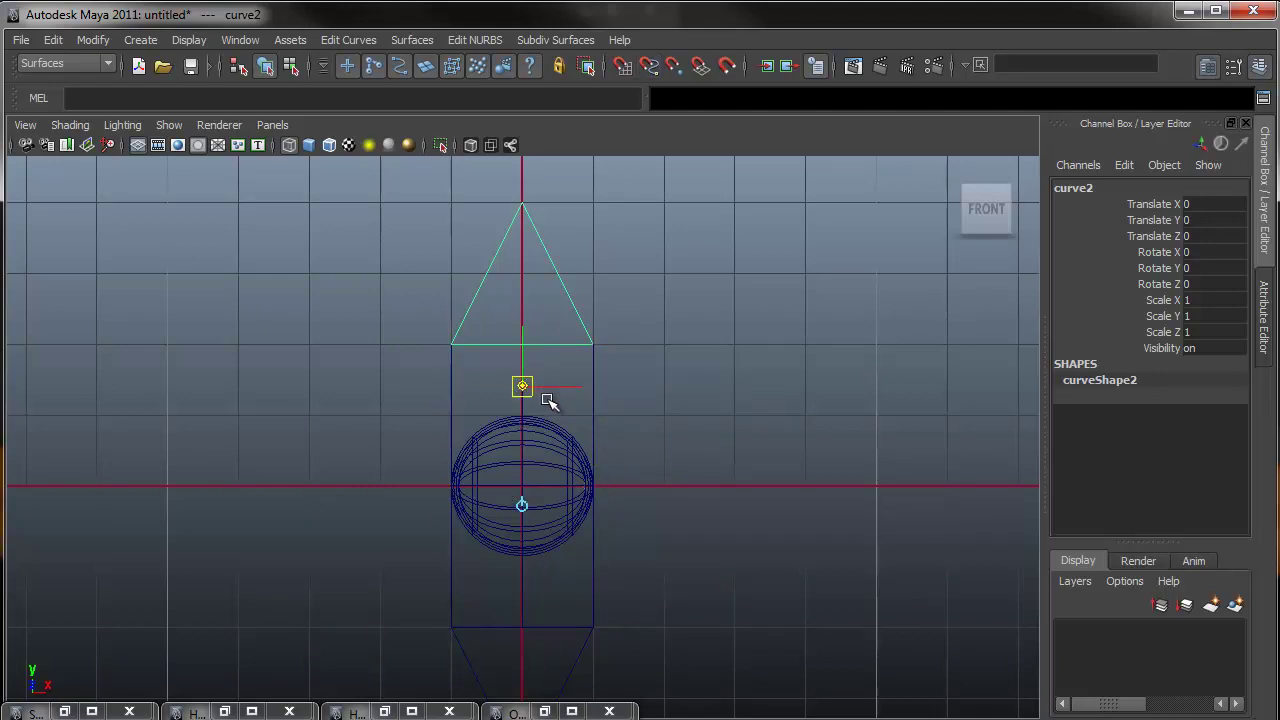
{"action": "key", "text": "ctrl+z"}
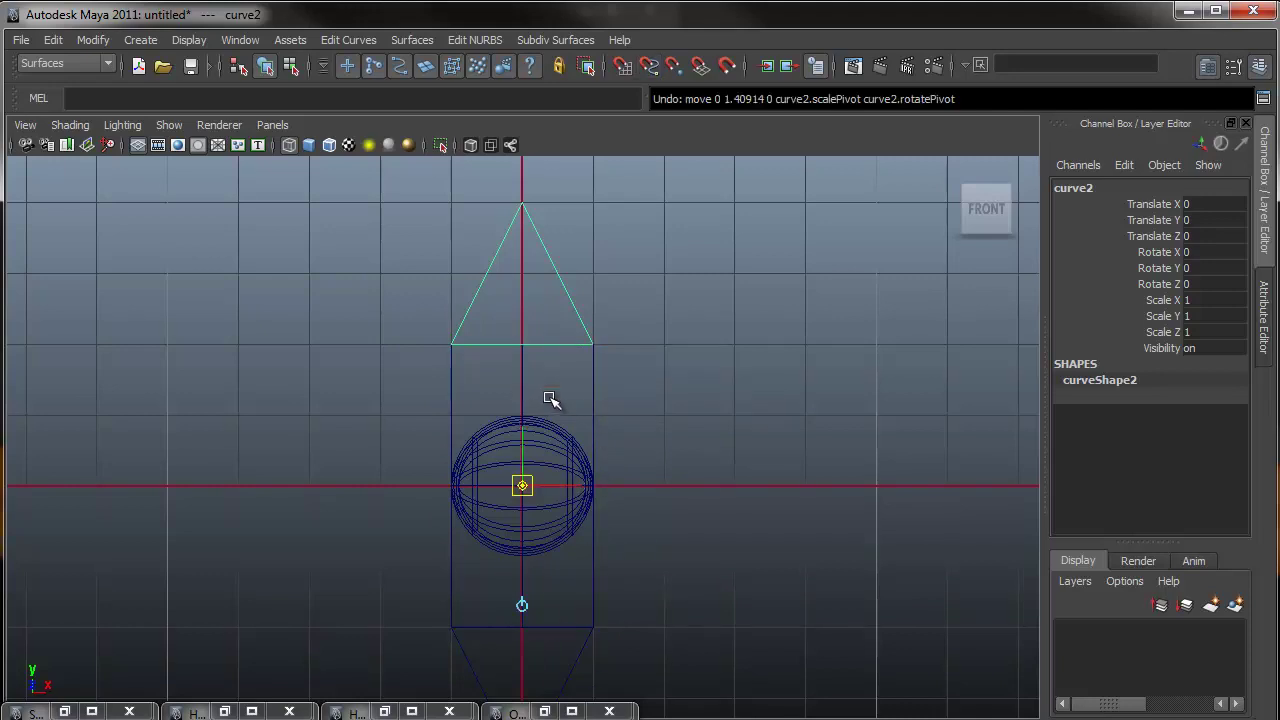
Constrain the upper triangle's pivot to the vertical axis, snap it to the midpoint of the base and finish pivot editing.
{"action": "left_click", "coordinate": [522, 444]}
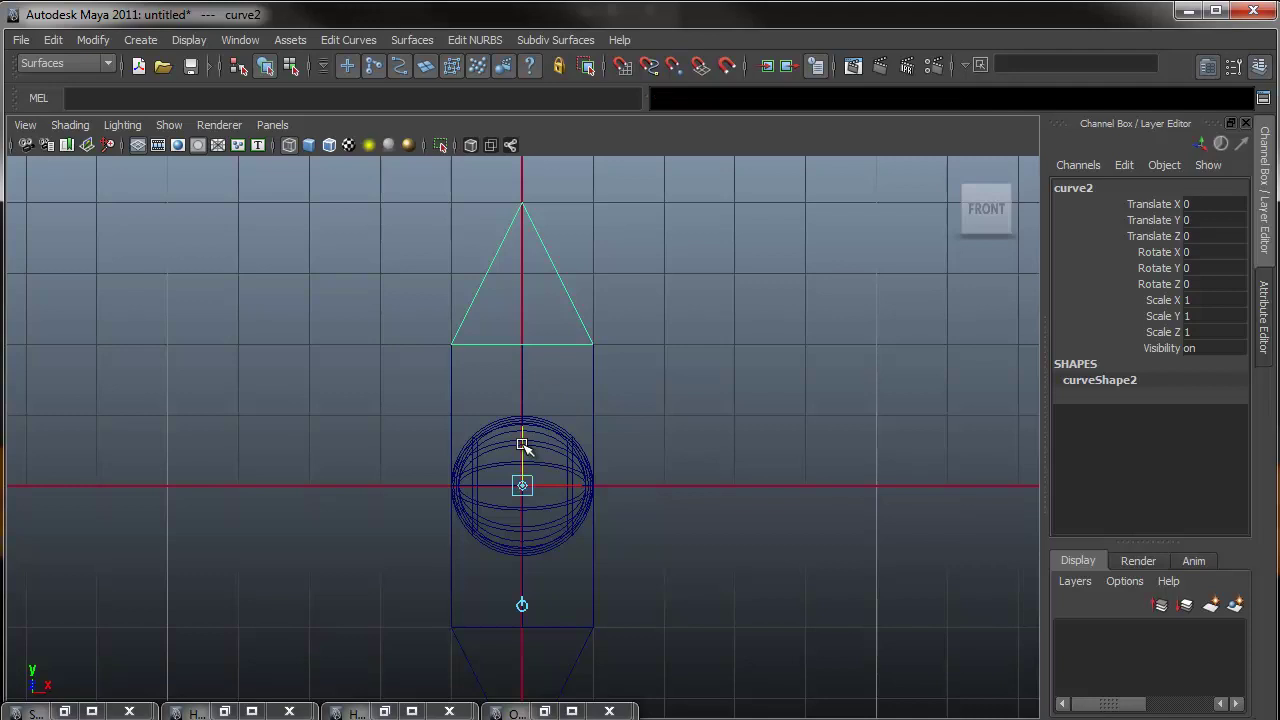
{"action": "key", "text": "c"}
{"action": "middle_click_drag", "start_coordinate": [589, 349], "coordinate": [594, 343]}
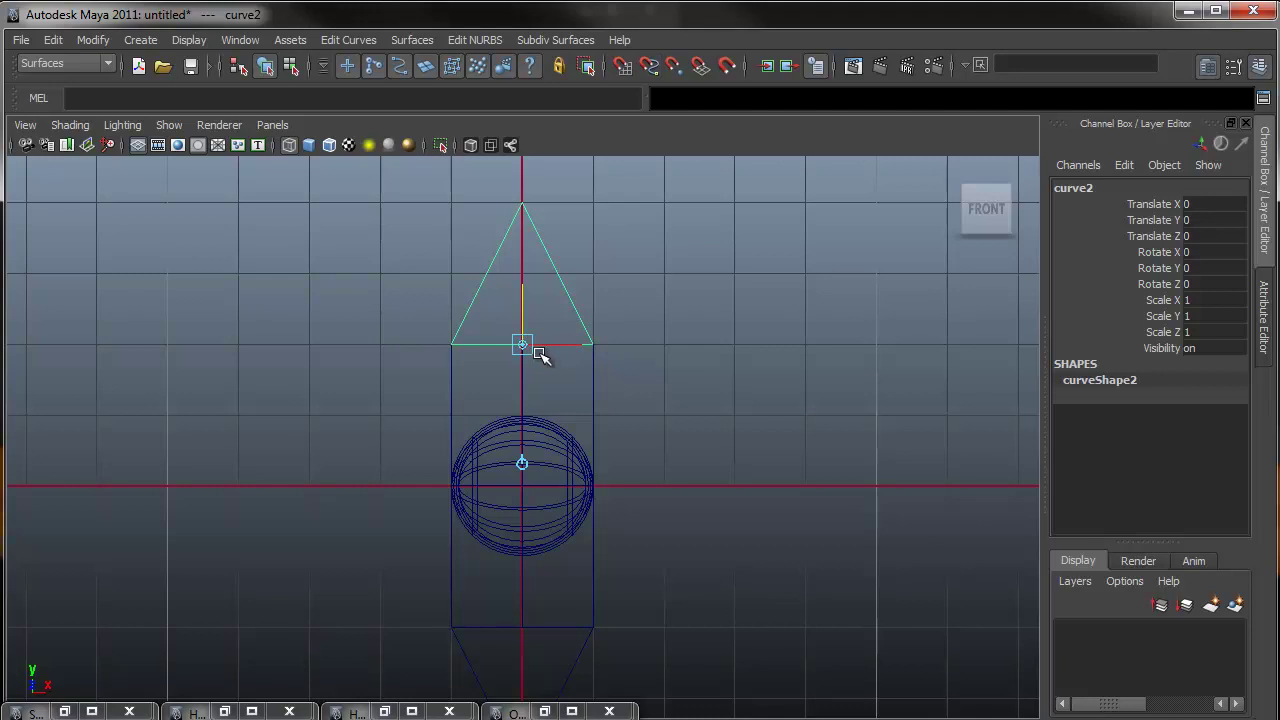
{"action": "key", "text": "Insert"}
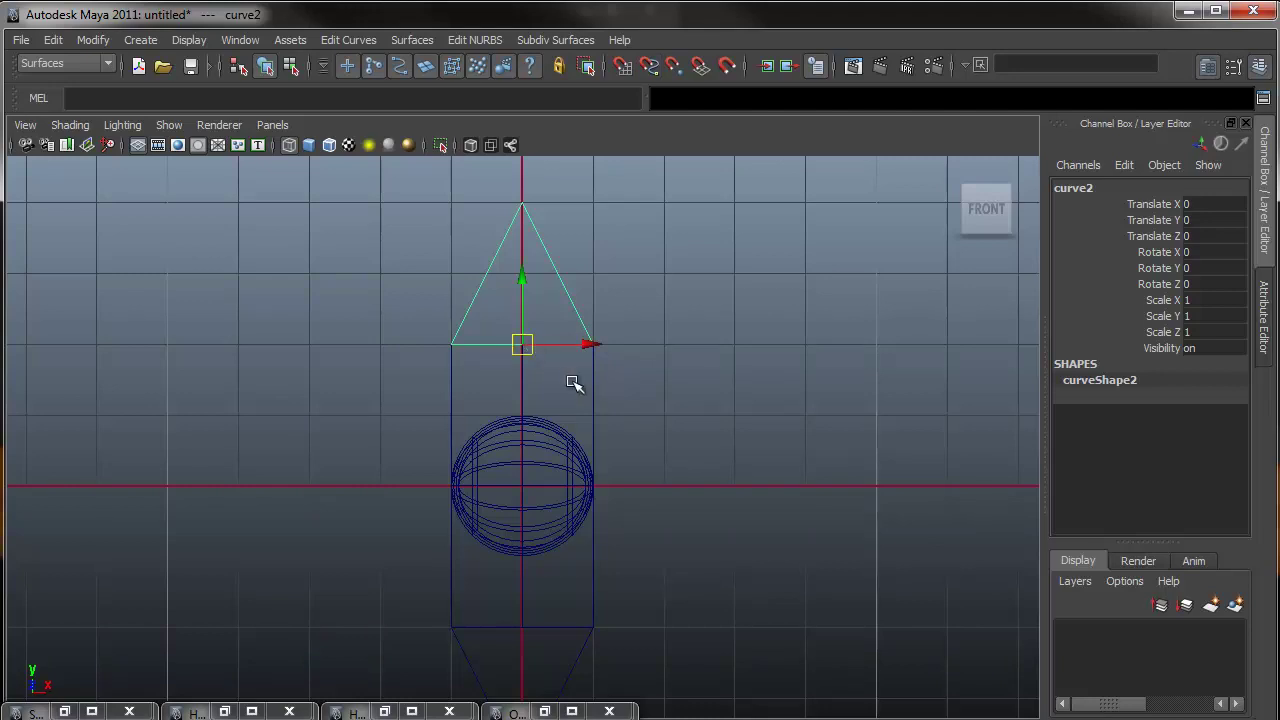
Select both triangles and the rectangle curve together and set their Scale X, Y and Z to 0.5.
{"action": "middle_click_drag", "start_coordinate": [617, 441], "coordinate": [611, 360], "text": "alt"}
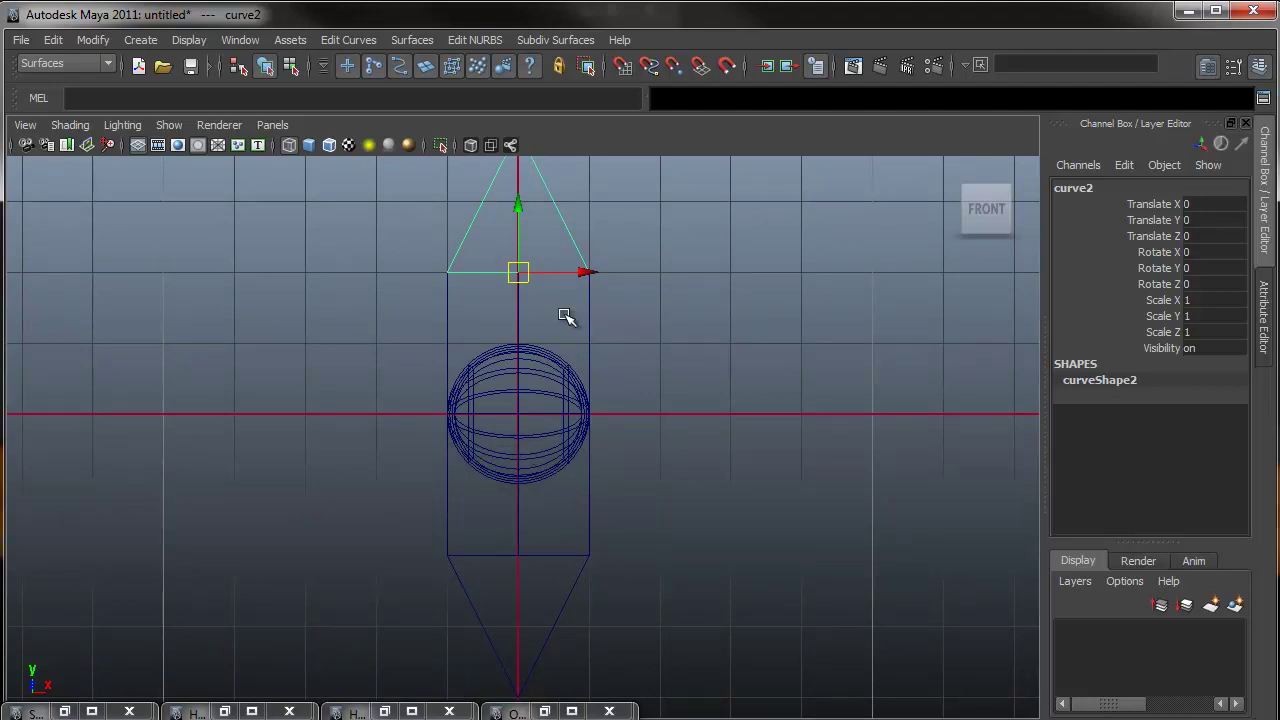
{"action": "left_click", "coordinate": [588, 386]}
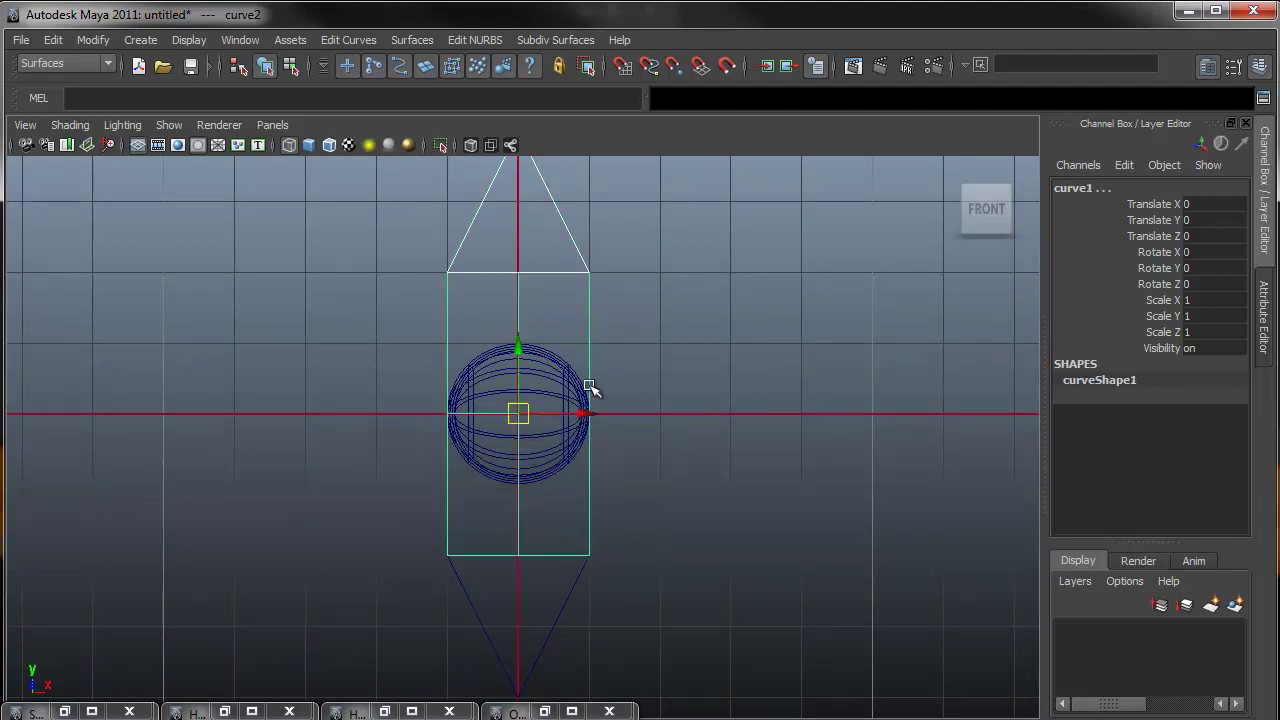
{"action": "left_click", "coordinate": [566, 604]}
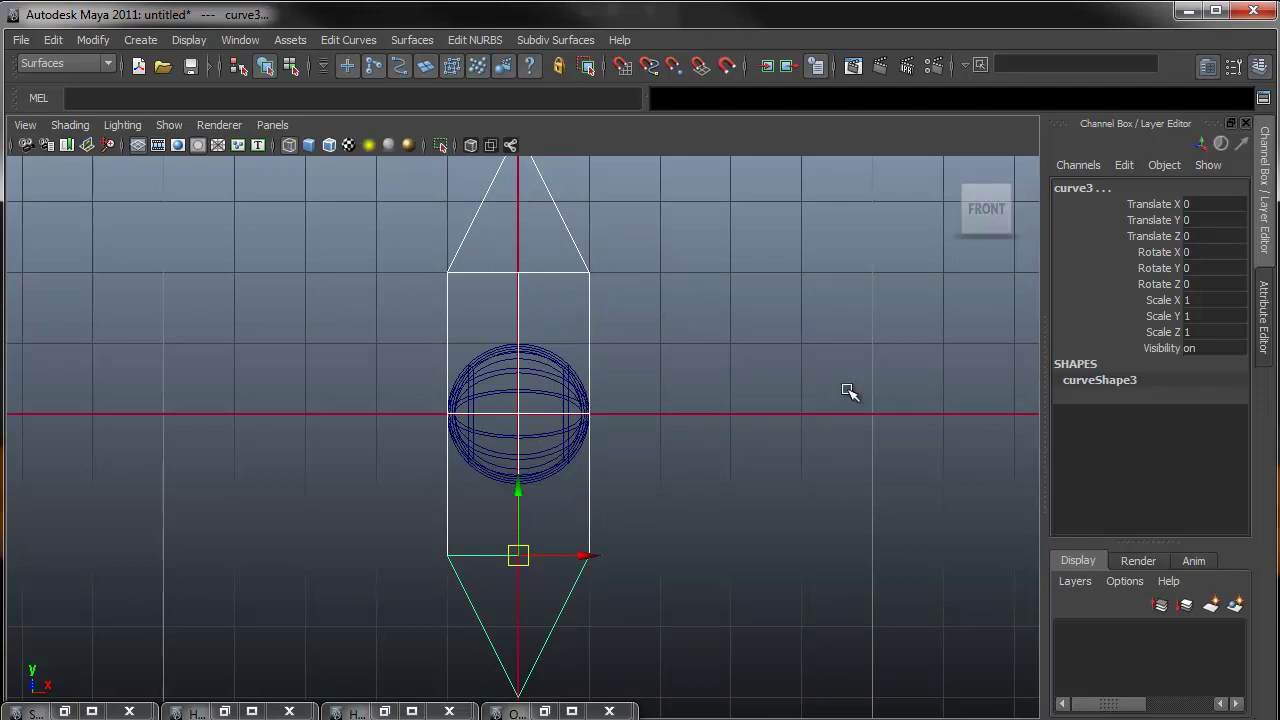
{"action": "left_click_drag", "start_coordinate": [1201, 300], "coordinate": [1212, 332]}
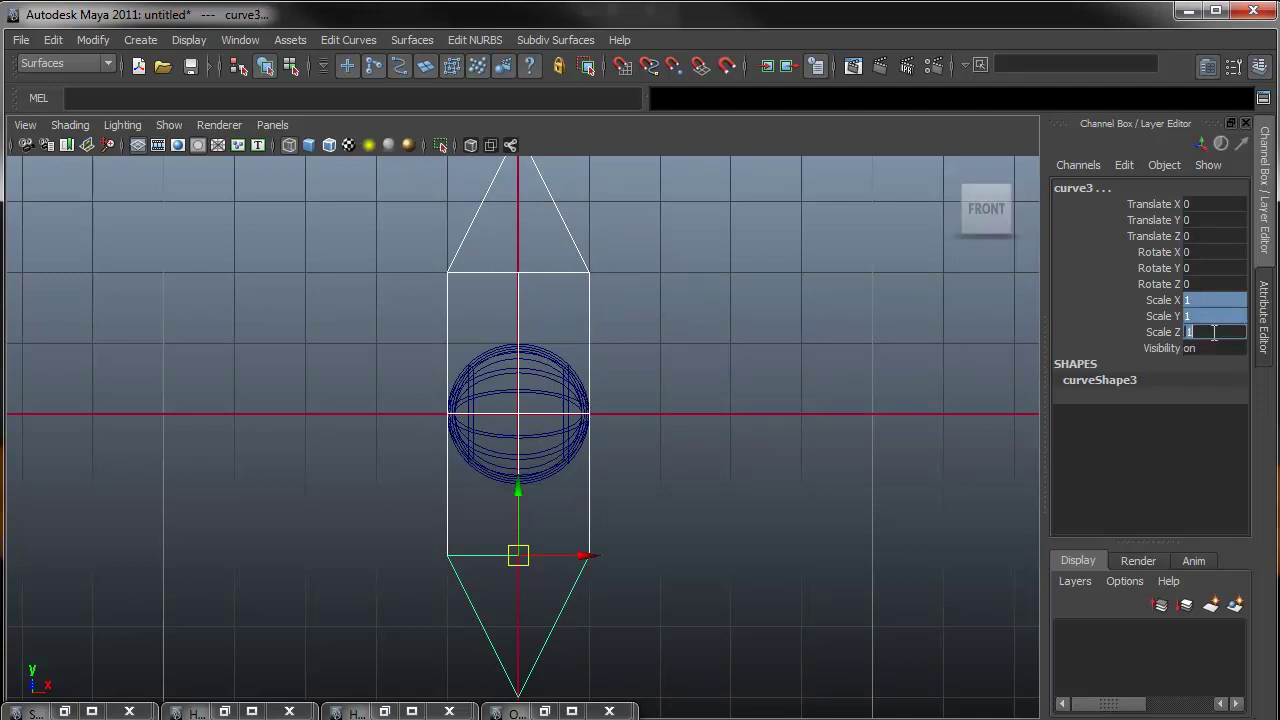
{"action": "type", "text": ".5"}
{"action": "key", "text": "Return"}
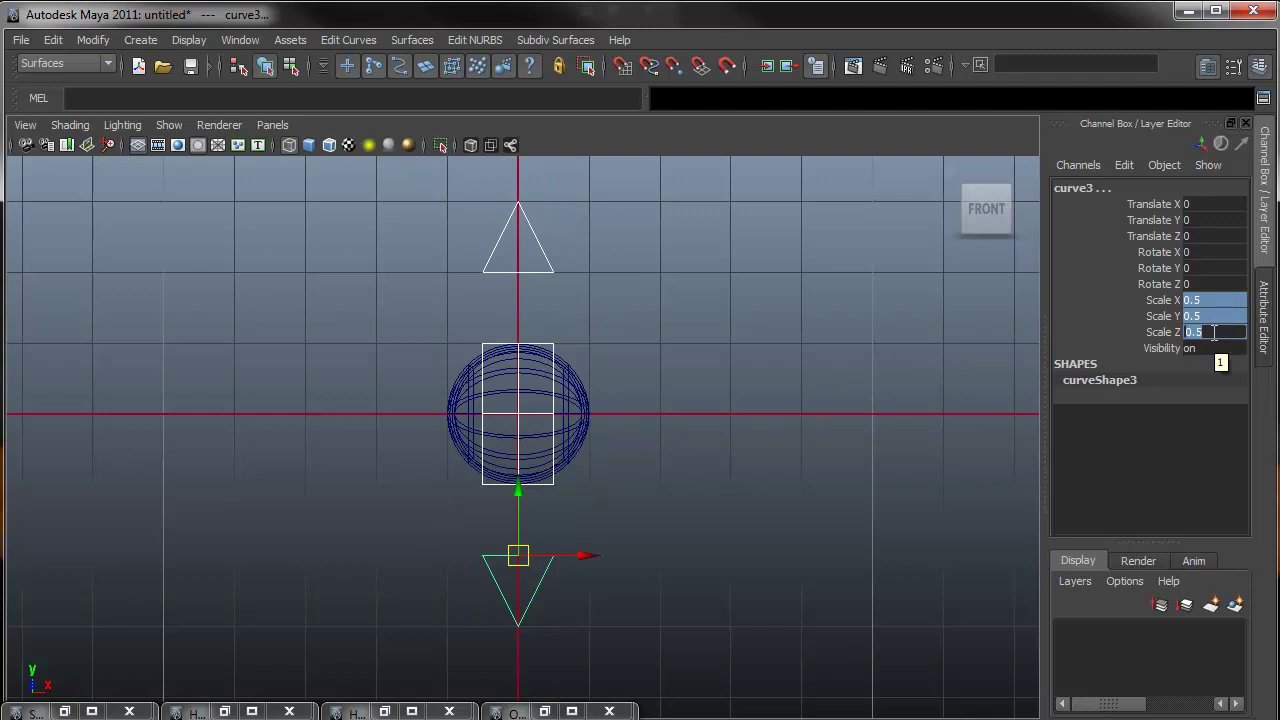
{"action": "scroll", "coordinate": [657, 400], "scroll_direction": "up", "scroll_amount": 5}
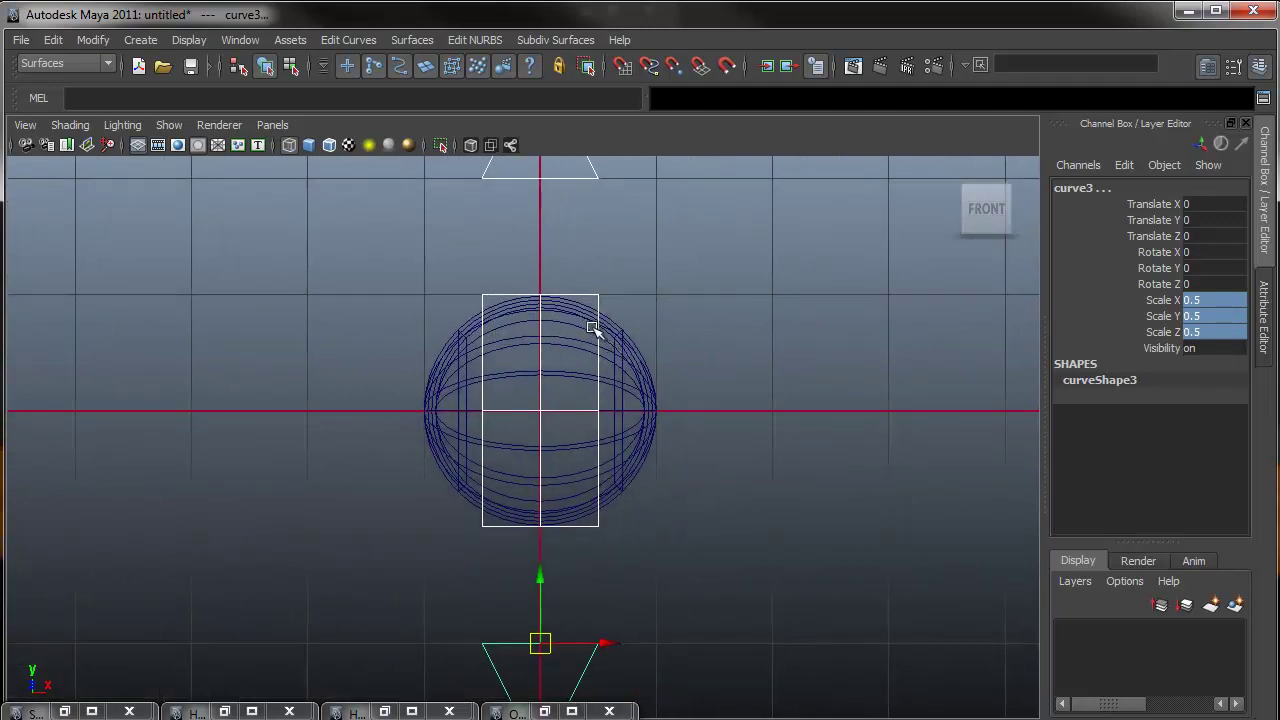
{"action": "middle_click_drag", "start_coordinate": [597, 331], "coordinate": [598, 313], "text": "alt"}
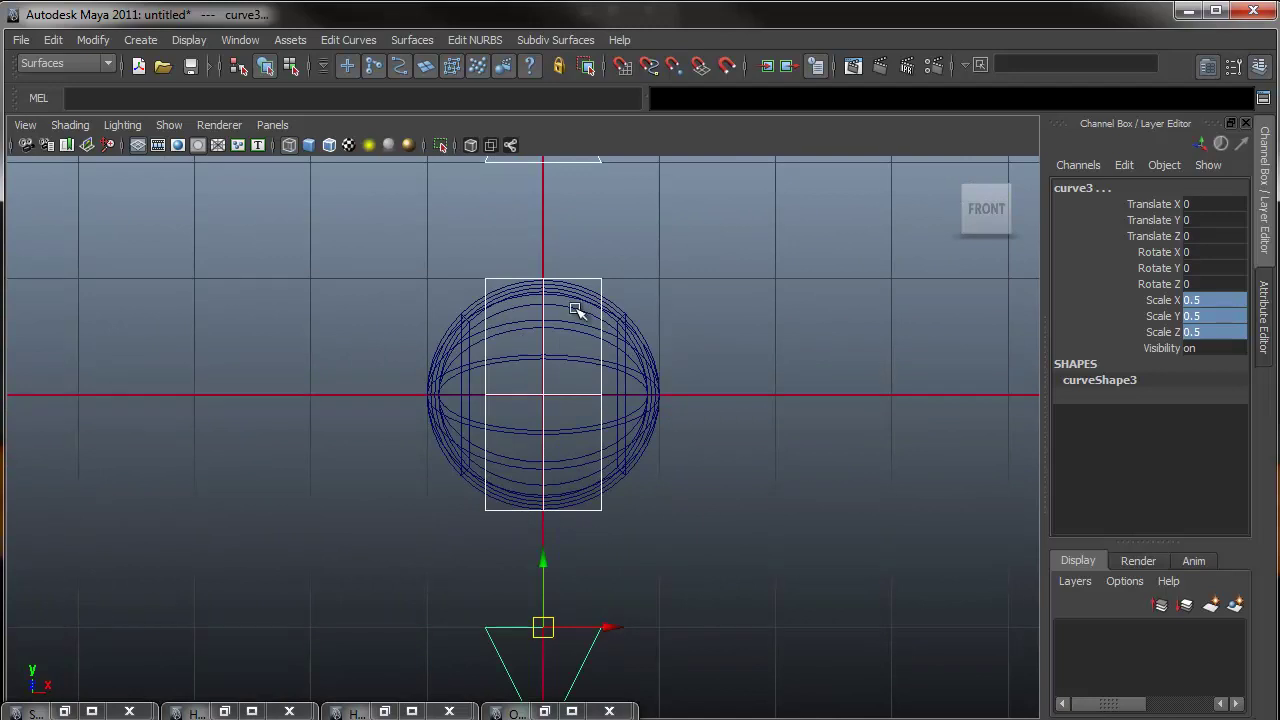
Snap the lower triangle up to the rectangle's bottom edge at Translate Y 1 and the upper triangle down to its top edge at Translate Y -1.
{"action": "middle_click_drag", "start_coordinate": [640, 386], "coordinate": [640, 309], "text": "alt"}
{"action": "scroll", "coordinate": [606, 471], "scroll_direction": "down", "scroll_amount": 2}
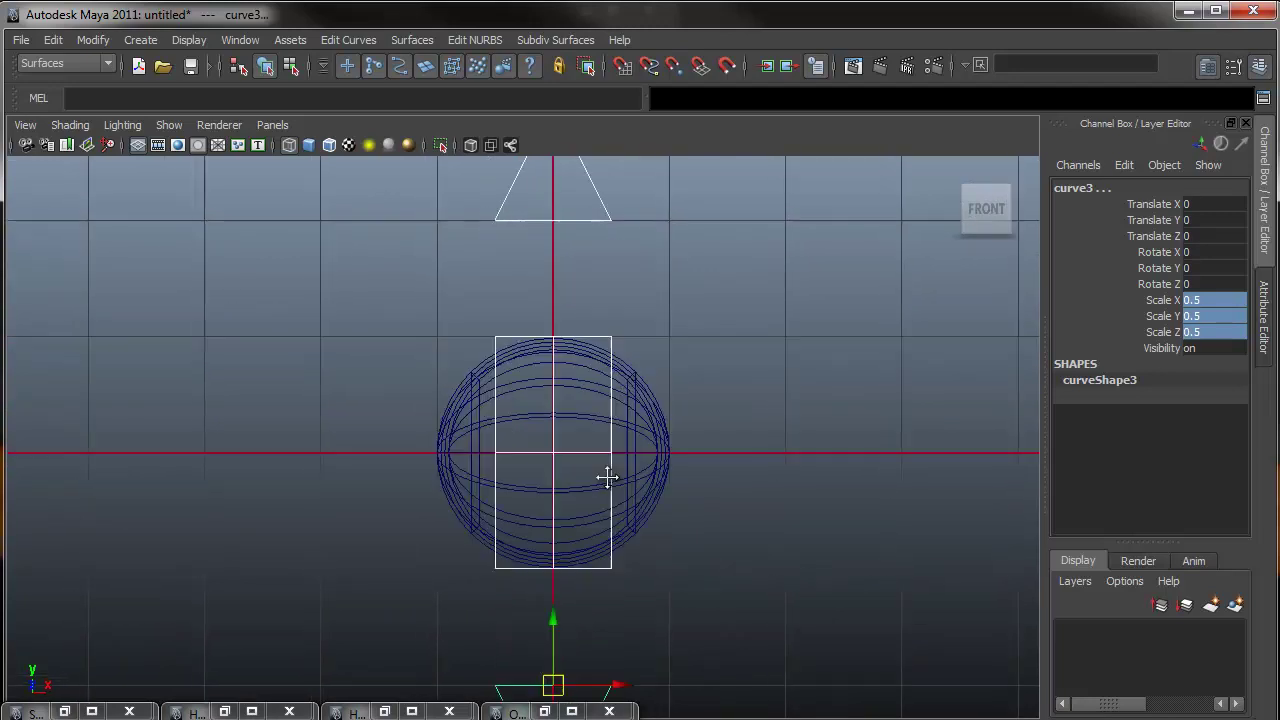
{"action": "scroll", "coordinate": [633, 373], "scroll_direction": "down", "scroll_amount": 1}
{"action": "scroll", "coordinate": [633, 373], "scroll_direction": "down", "scroll_amount": 1}
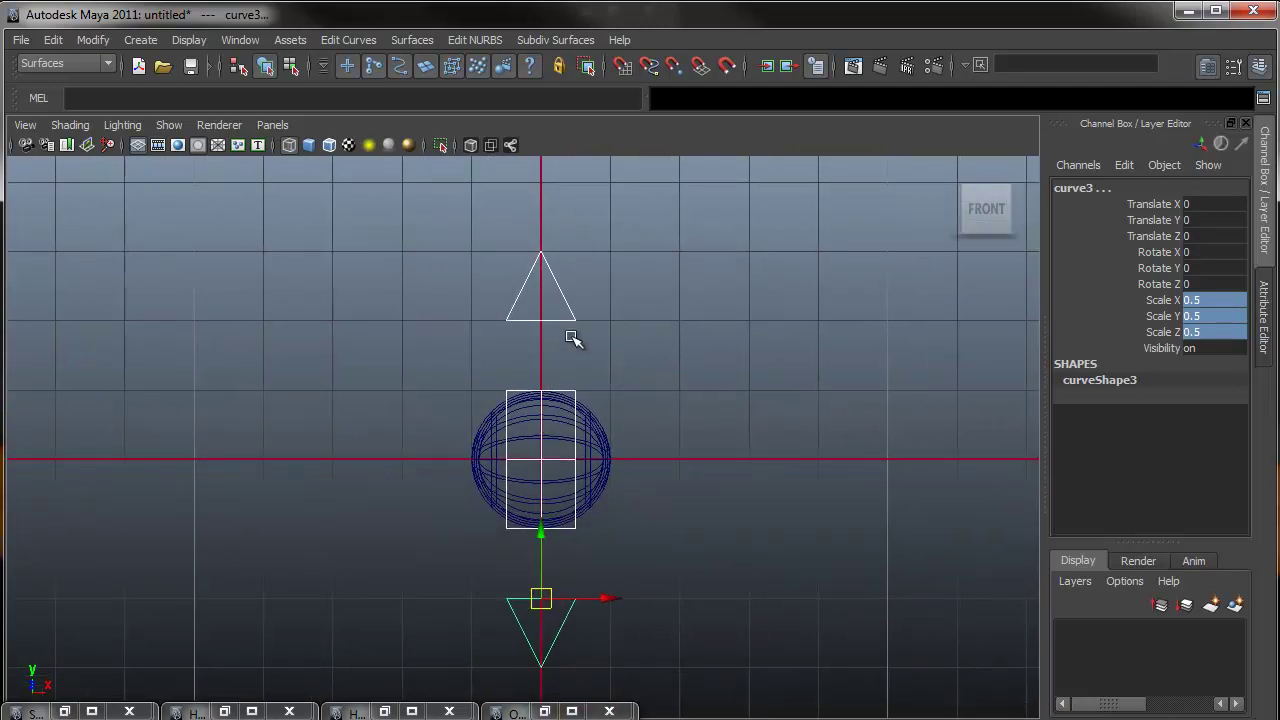
{"action": "left_click", "coordinate": [561, 636]}
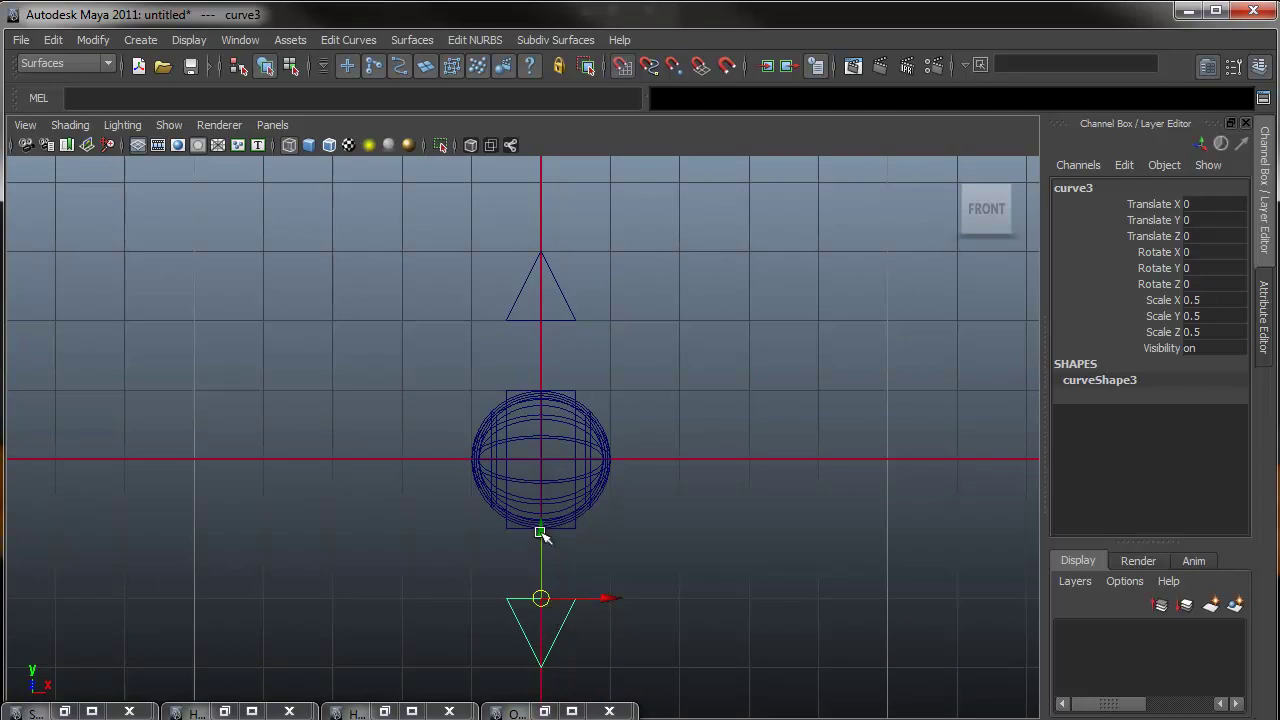
{"action": "left_click_drag", "start_coordinate": [540, 528], "coordinate": [541, 530]}
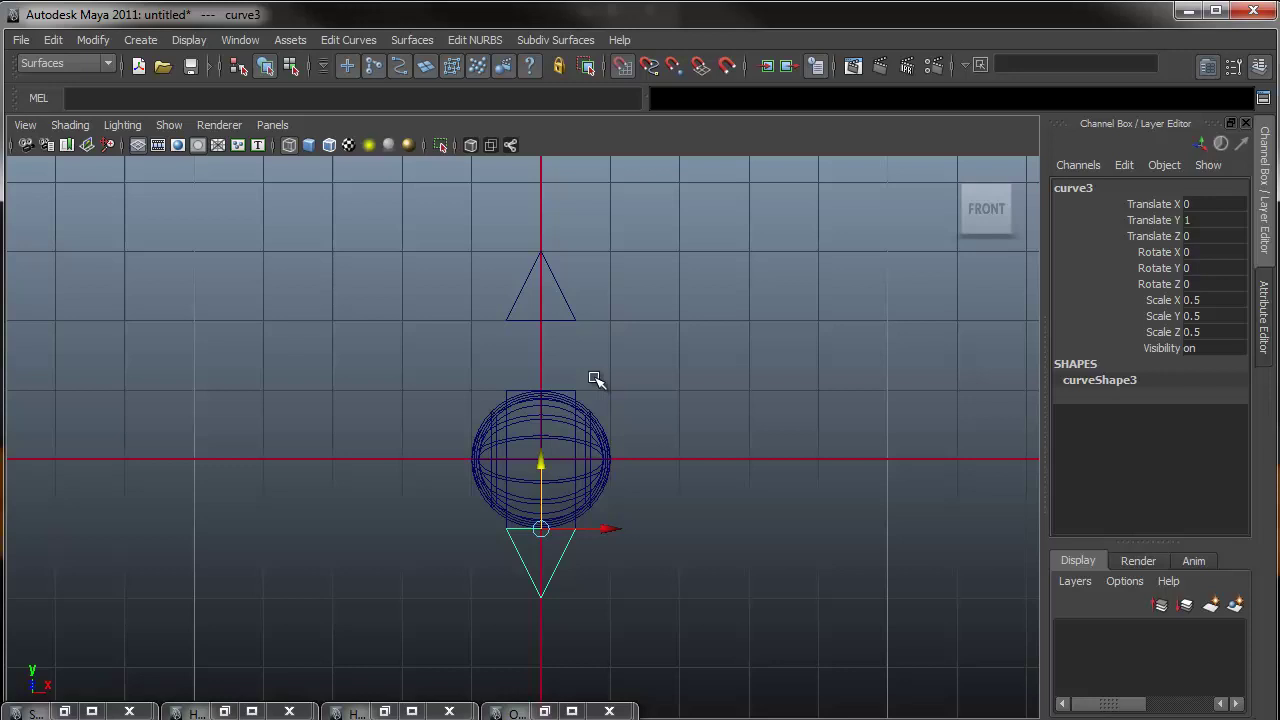
{"action": "left_click", "coordinate": [551, 280]}
{"action": "left_click_drag", "start_coordinate": [551, 277], "coordinate": [543, 372]}
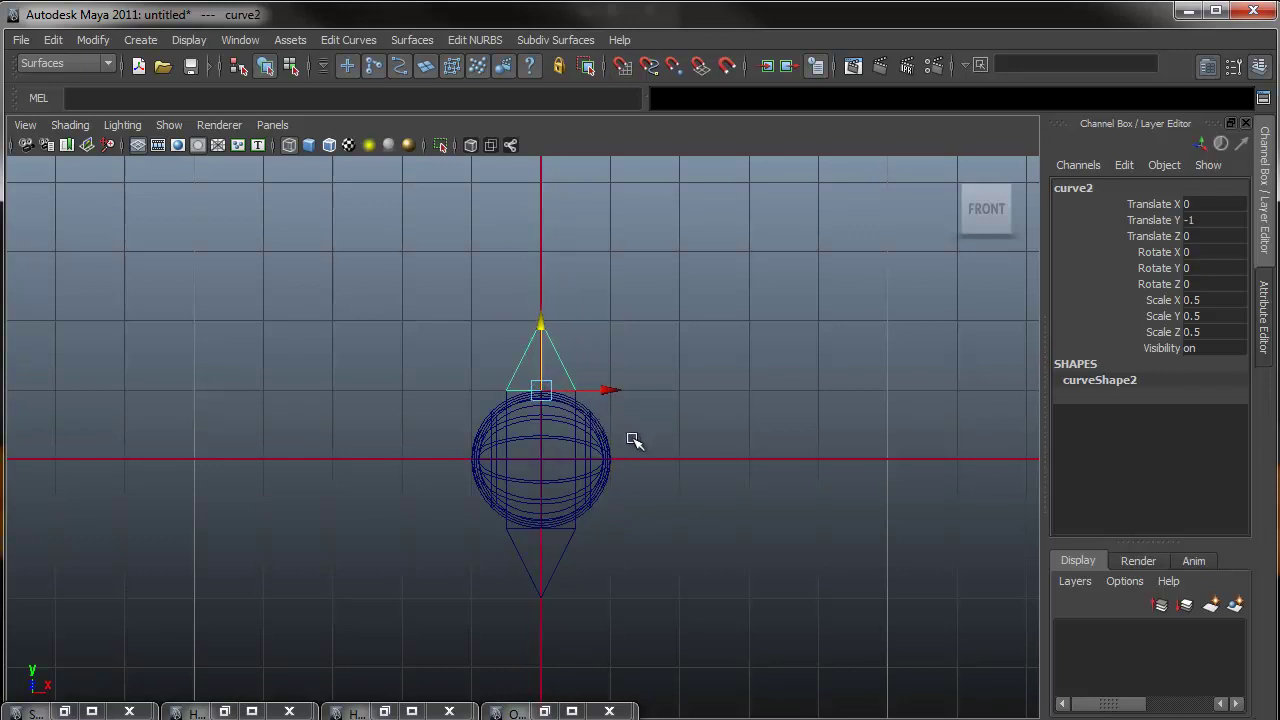
Move both triangles and the rectangle together in front of the shell, to about Translate Z 1.229, and freeze their transformations.
{"action": "key", "text": "space"}
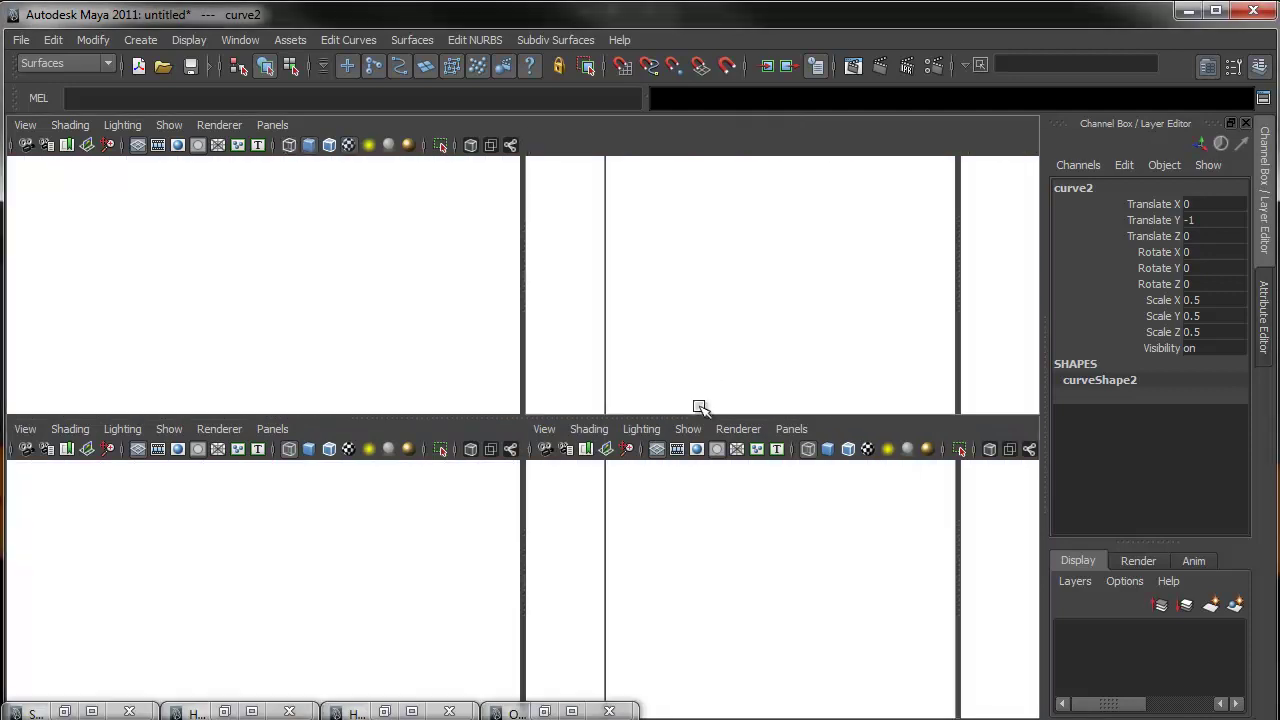
{"action": "key", "text": "space"}
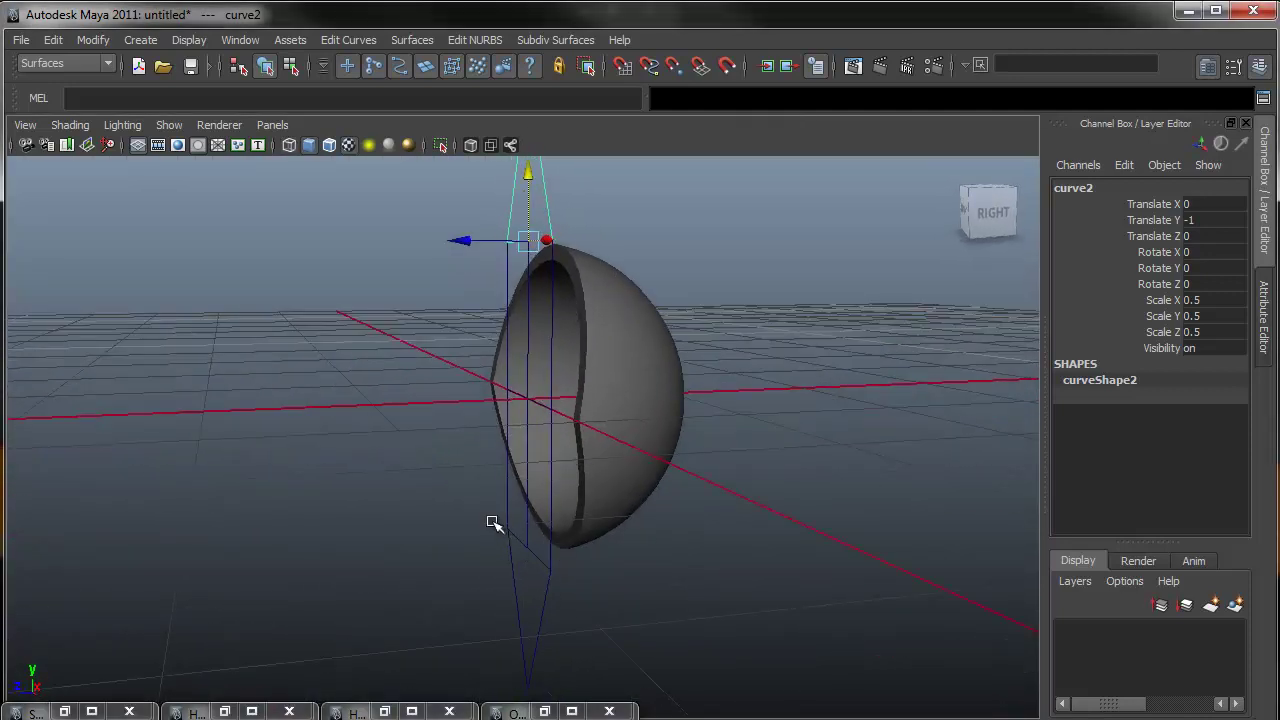
{"action": "key", "text": "ctrl+d"}
{"action": "left_click_drag", "start_coordinate": [523, 546], "coordinate": [484, 577], "text": "alt"}
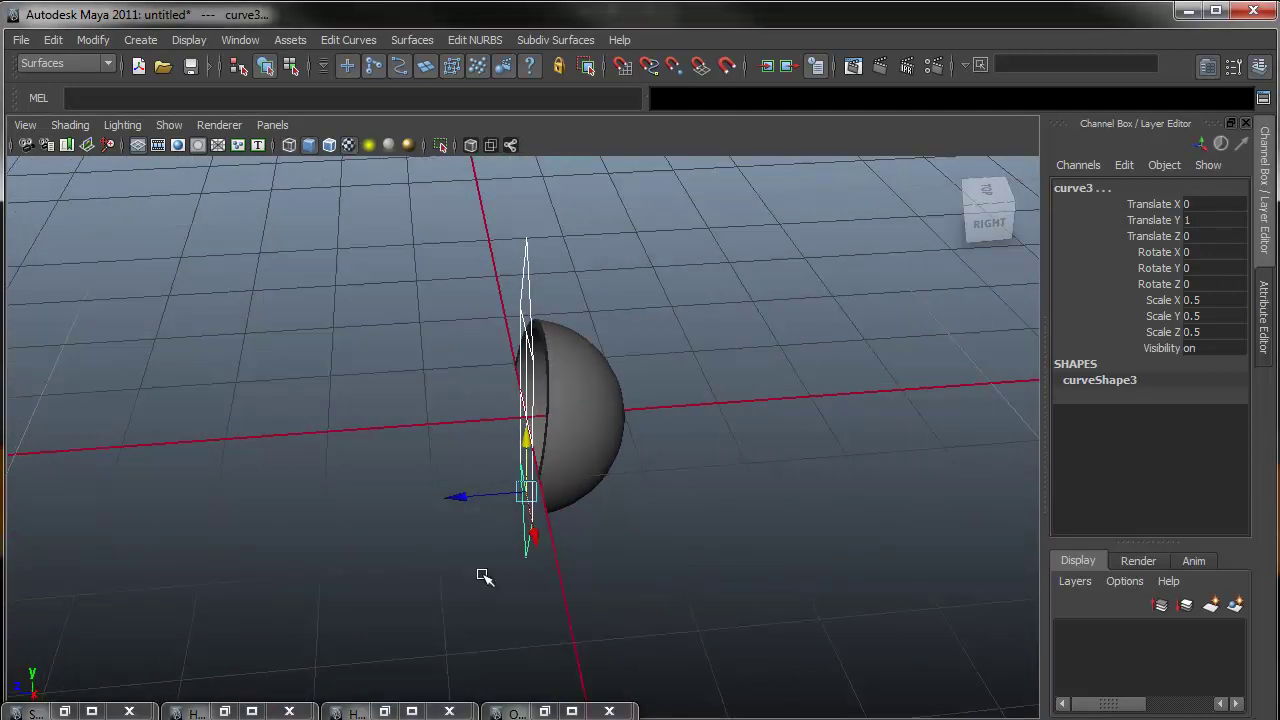
{"action": "left_click_drag", "start_coordinate": [460, 497], "coordinate": [543, 414]}
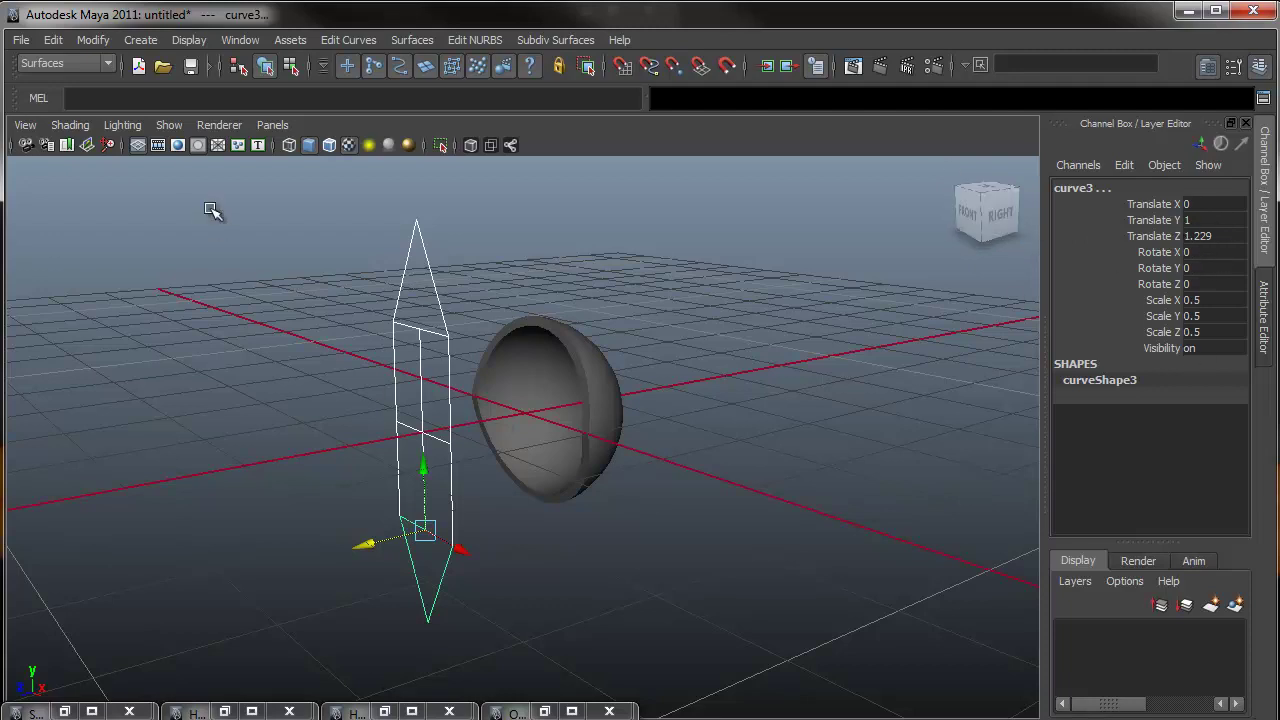
{"action": "left_click", "coordinate": [90, 40]}
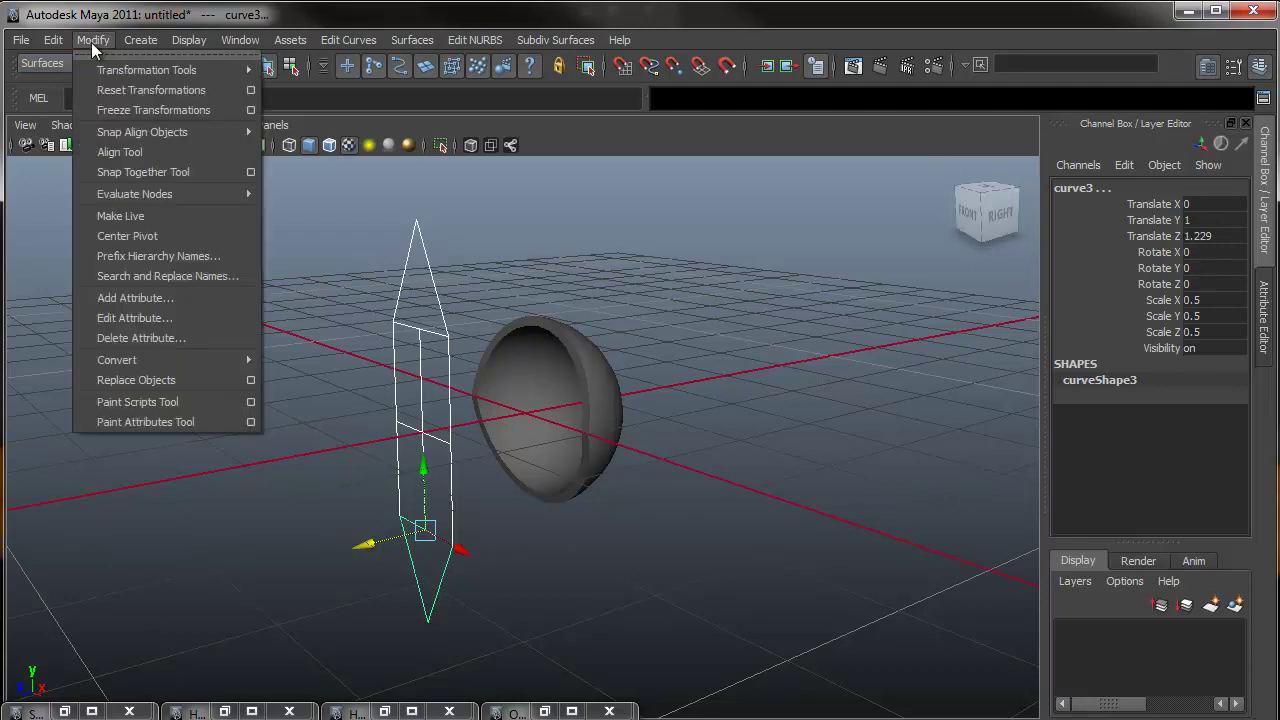
{"action": "left_click", "coordinate": [113, 110]}
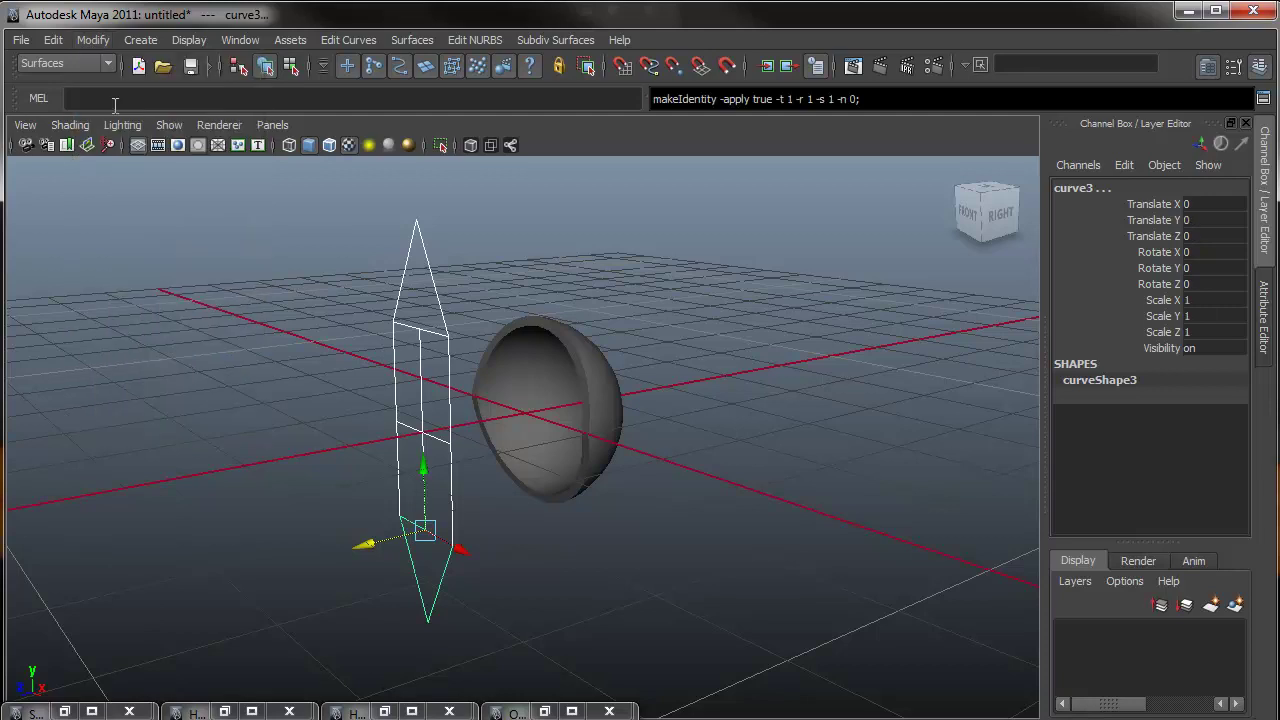
Select the inner and outer sphere surfaces of the shell together and freeze their transformations.
{"action": "mouse_move", "coordinate": [489, 418]}
{"action": "left_mouse_down", "text": "alt"}
{"action": "mouse_move", "coordinate": [558, 430]}
{"action": "mouse_move", "coordinate": [506, 426]}
{"action": "left_mouse_up", "text": "alt"}
{"action": "left_click", "coordinate": [537, 394]}
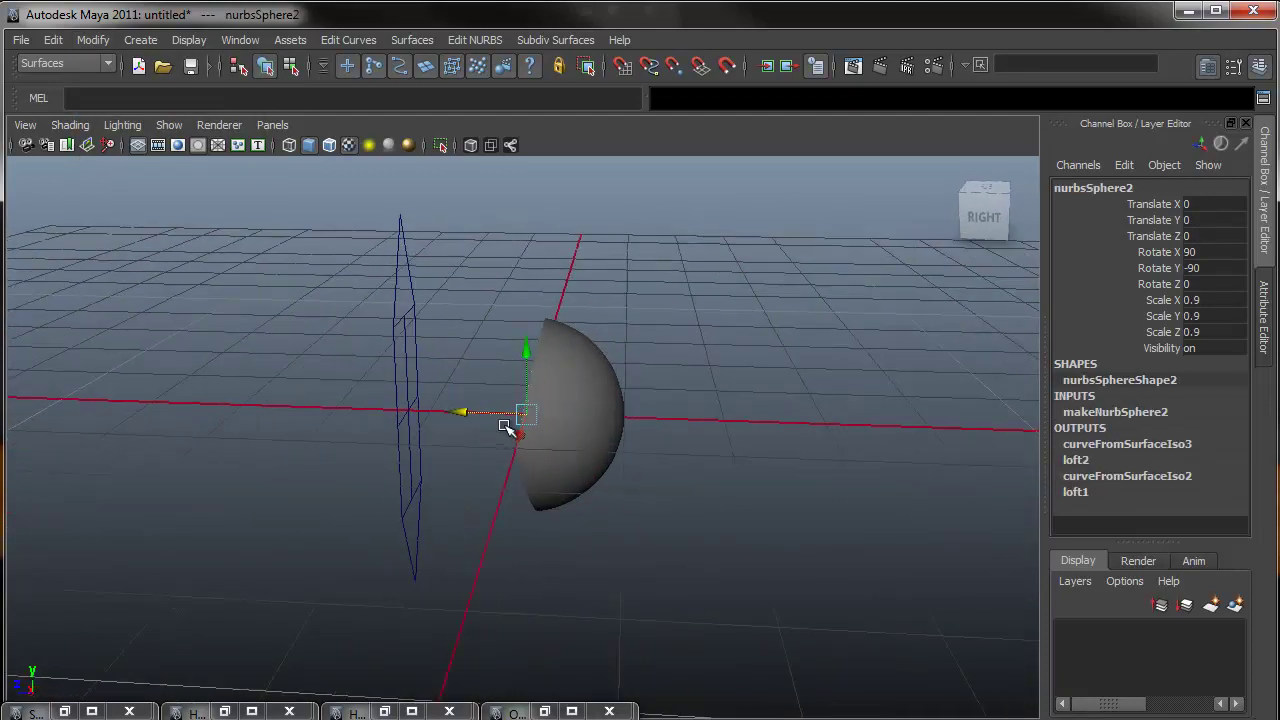
{"action": "left_click", "coordinate": [613, 412]}
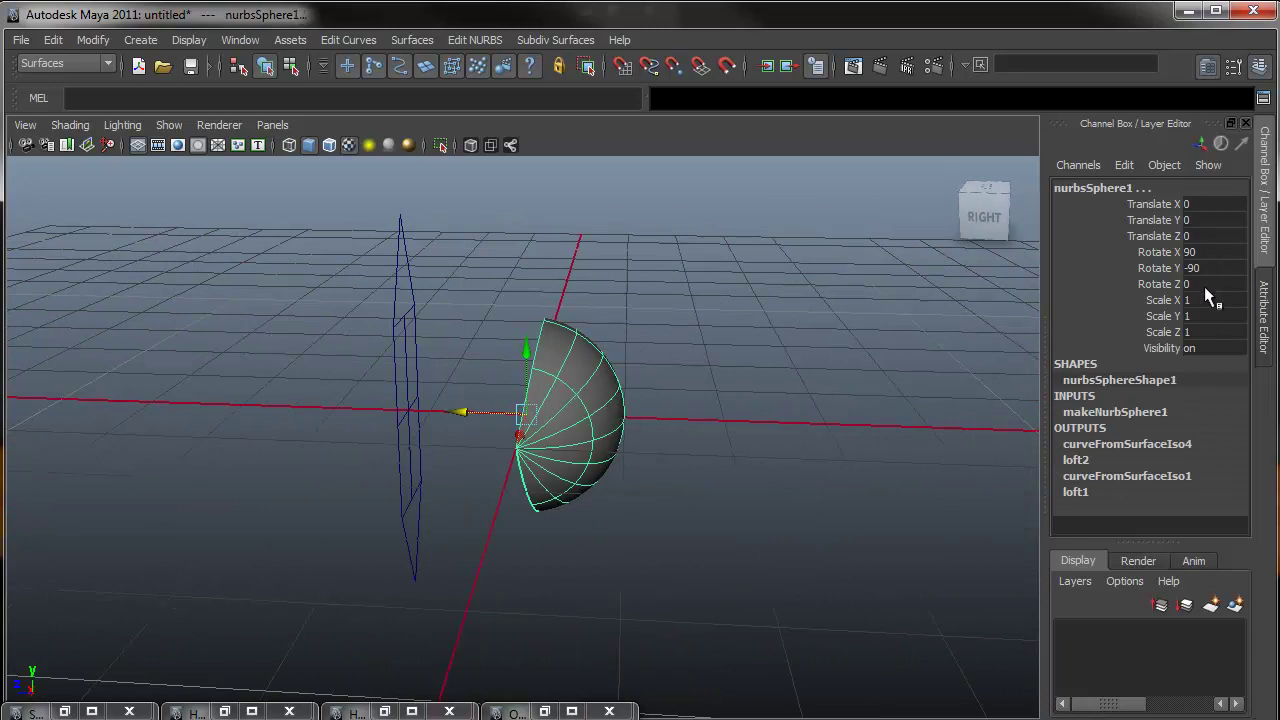
{"action": "left_click", "coordinate": [88, 39]}
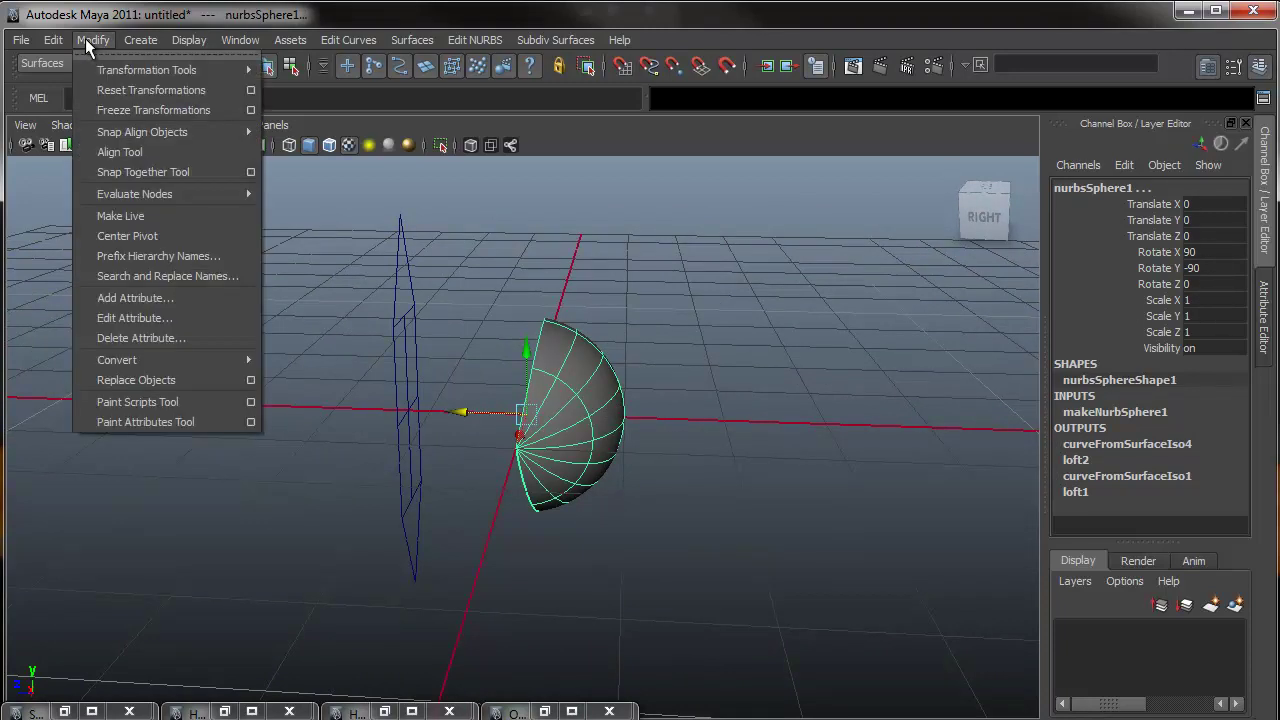
{"action": "left_click", "coordinate": [124, 110]}
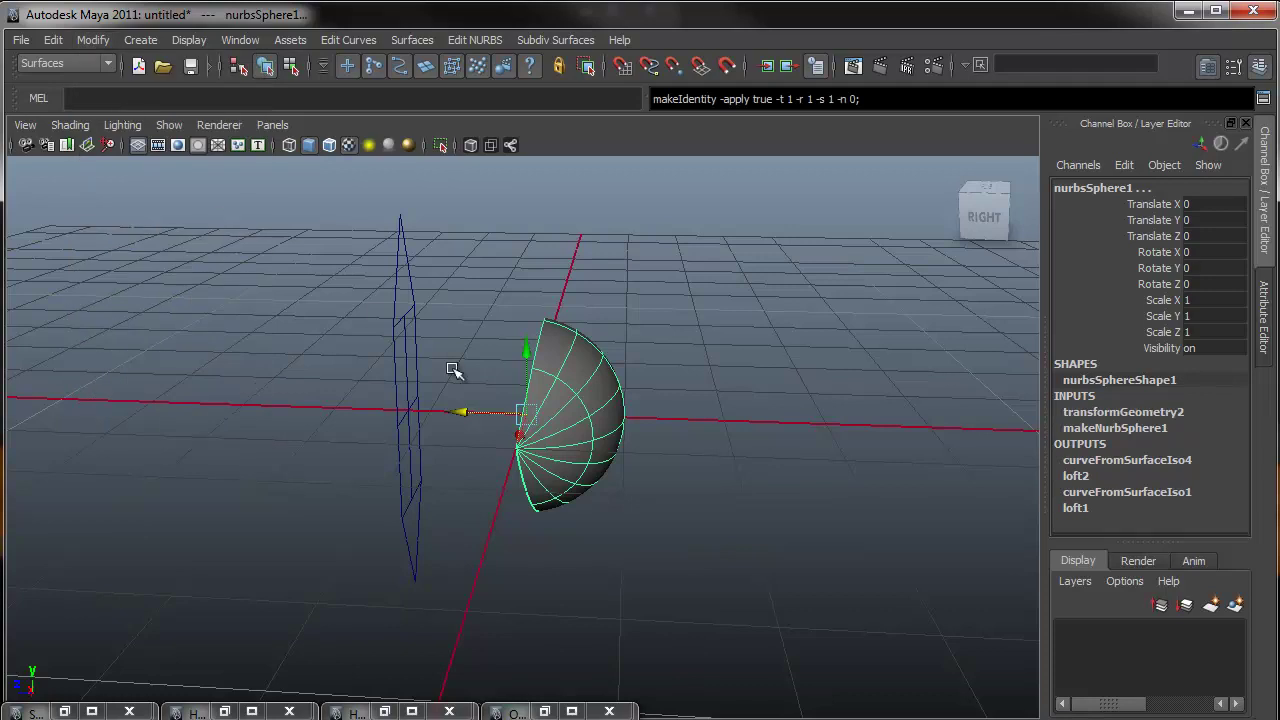
Try sliding the upper triangle along the vertical axis.
{"action": "left_click_drag", "start_coordinate": [455, 400], "coordinate": [657, 489], "text": "alt"}
{"action": "left_click", "coordinate": [655, 485]}
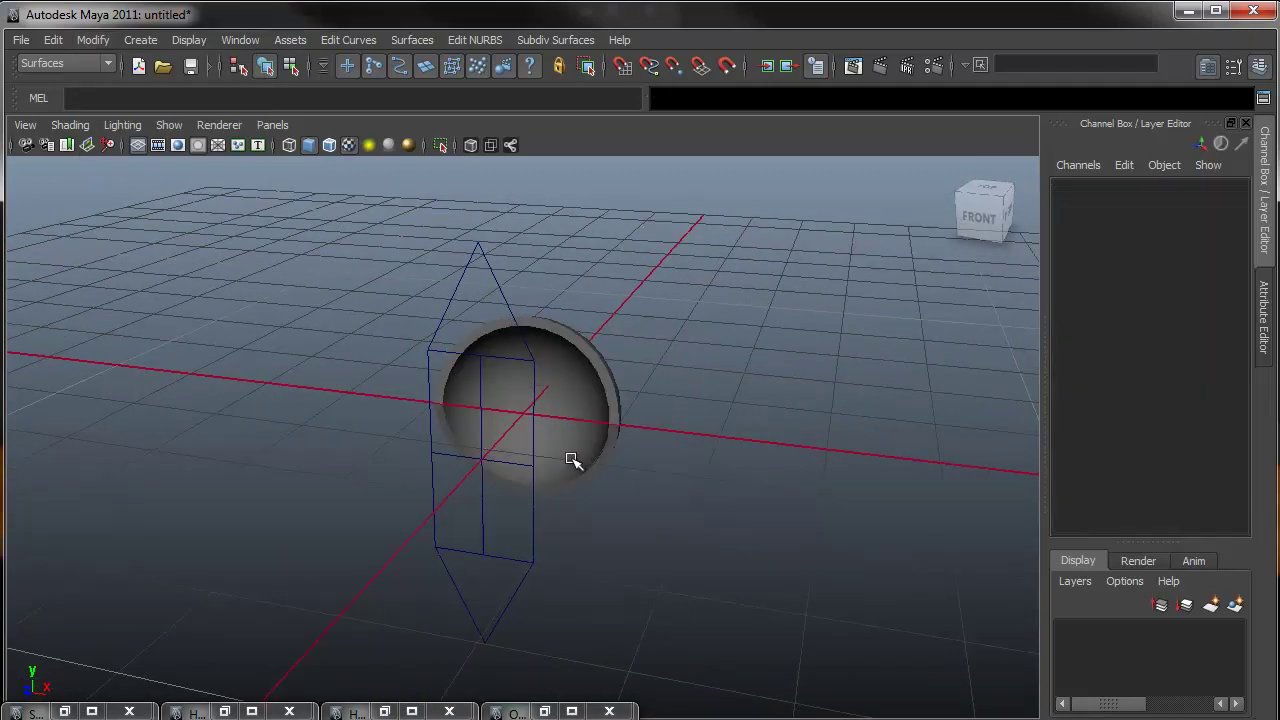
{"action": "left_click_drag", "start_coordinate": [571, 463], "coordinate": [520, 420], "text": "alt"}
{"action": "left_click", "coordinate": [474, 270]}
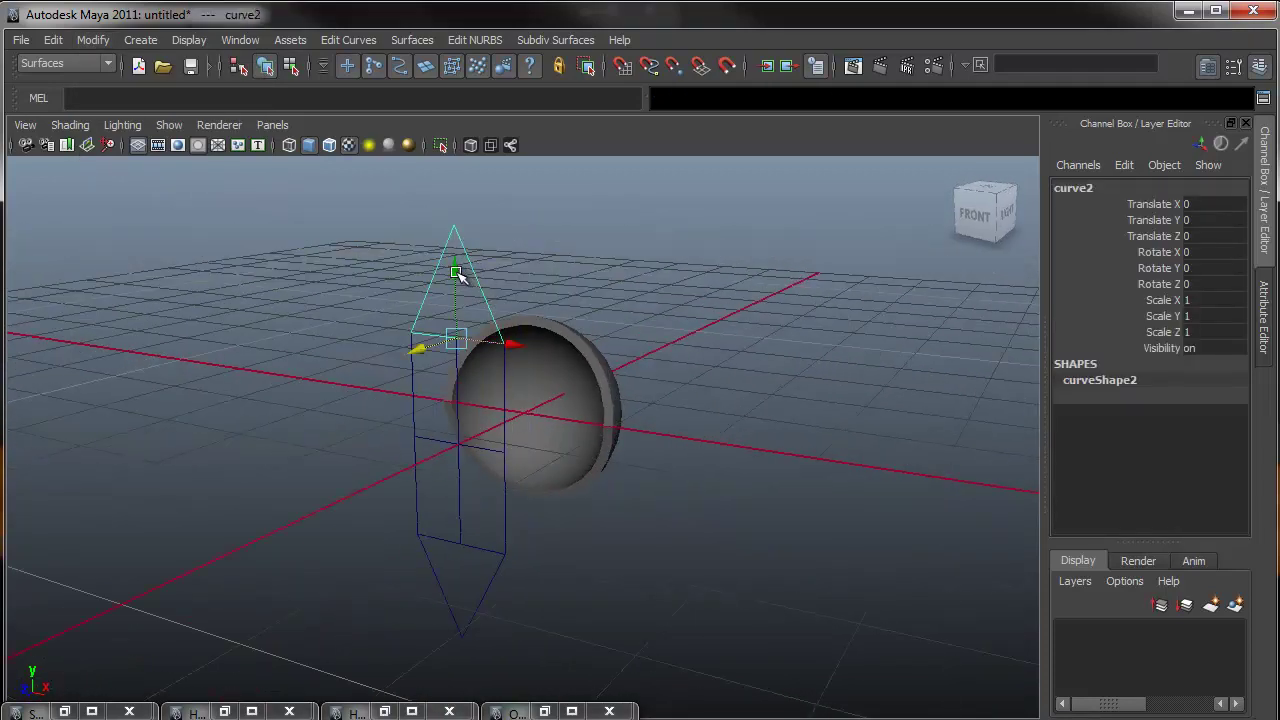
{"action": "mouse_move", "coordinate": [462, 276]}
{"action": "left_mouse_down"}
{"action": "mouse_move", "coordinate": [450, 488]}
{"action": "mouse_move", "coordinate": [462, 275]}
{"action": "left_mouse_up"}
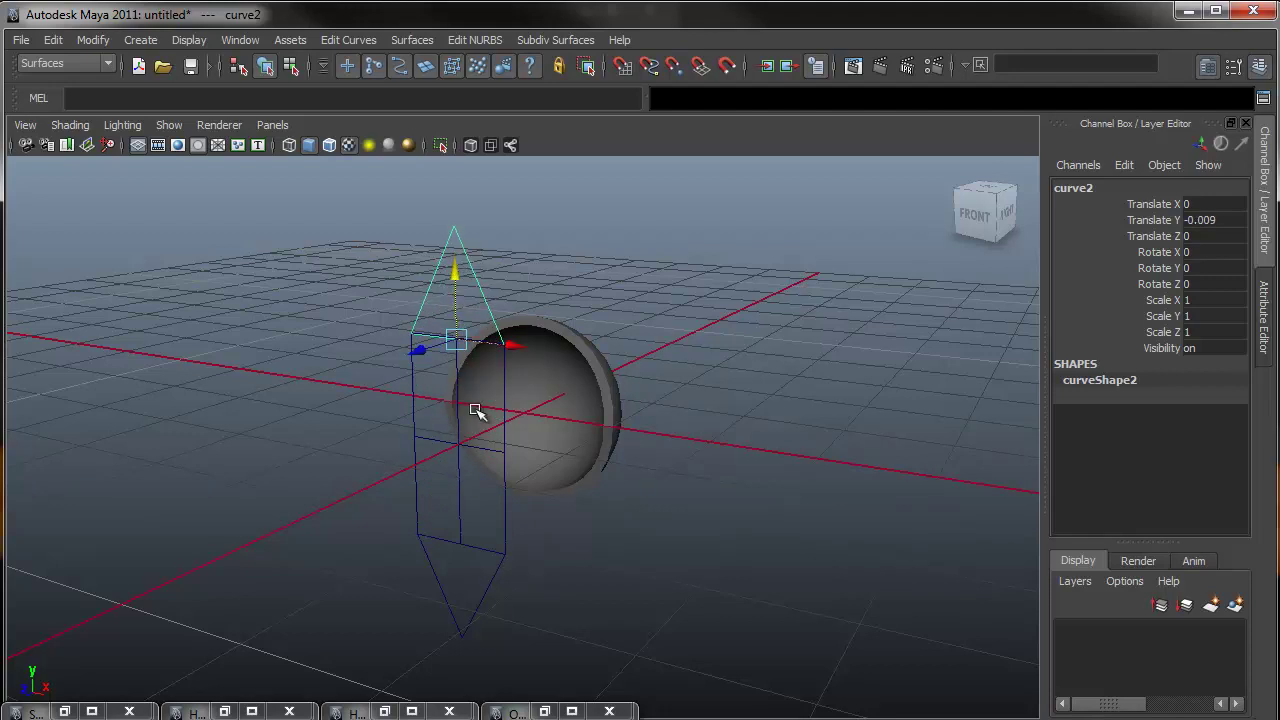
Test raising the lower triangle to the rectangle's top edge with Translate Y 2, and reset both triangles' Translate Y to 0.
{"action": "left_click", "coordinate": [466, 583]}
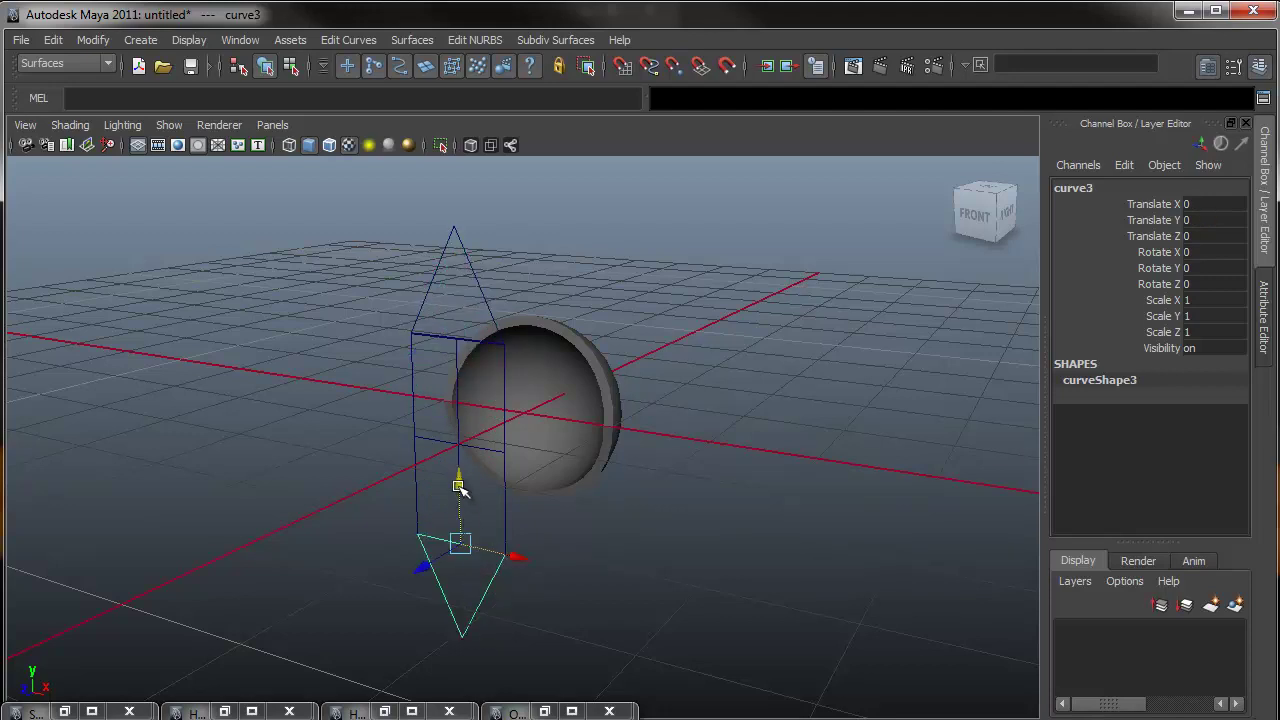
{"action": "left_click_drag", "start_coordinate": [460, 482], "coordinate": [457, 275]}
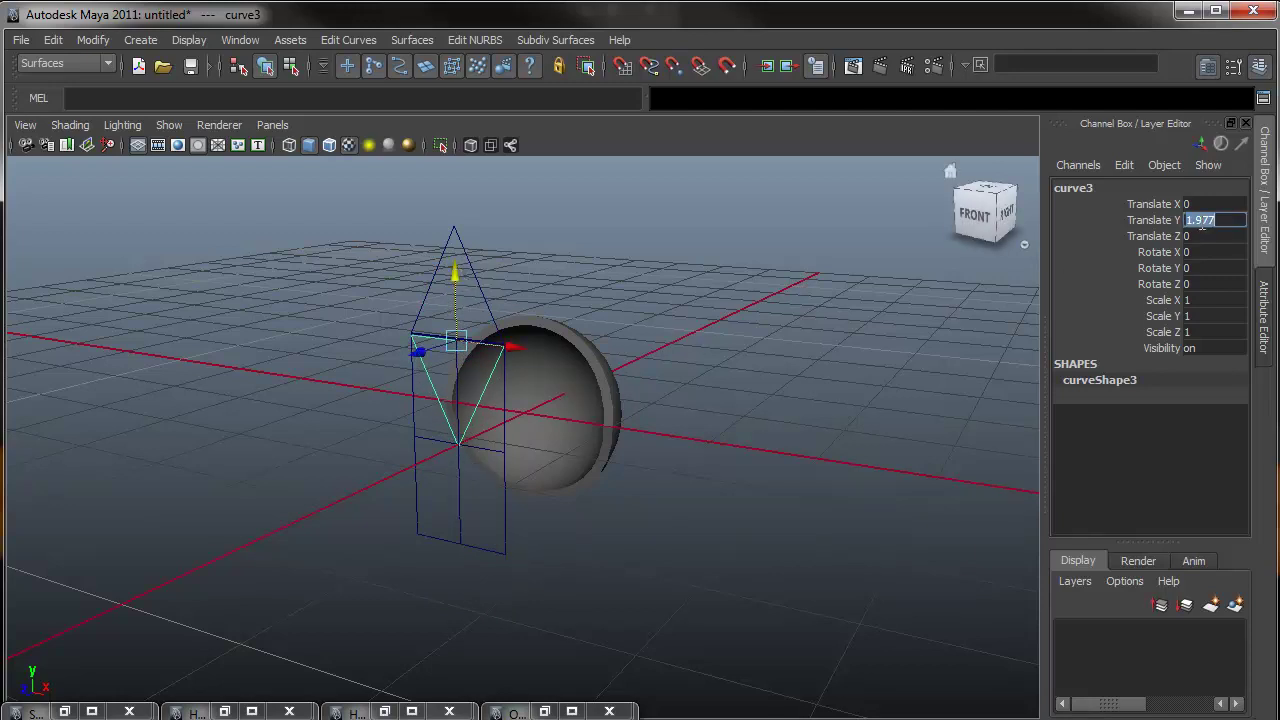
{"action": "type", "text": "2"}
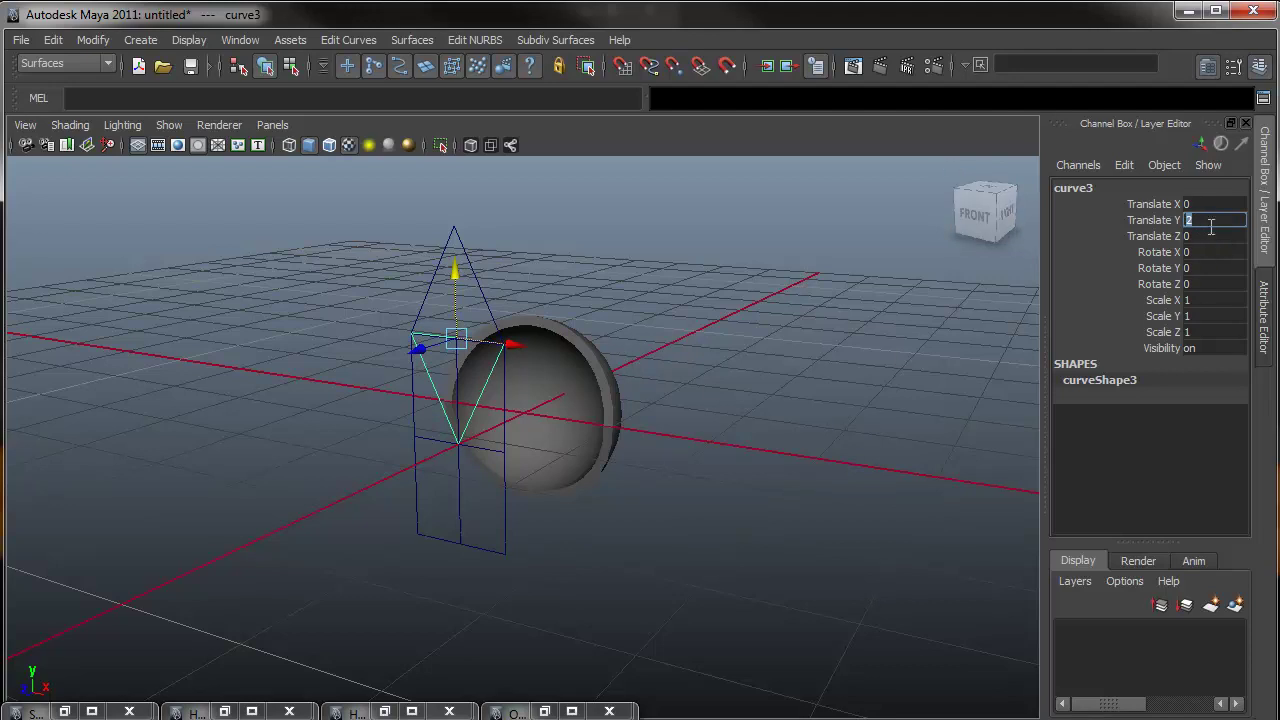
{"action": "type", "text": "0"}
{"action": "key", "text": "Return"}
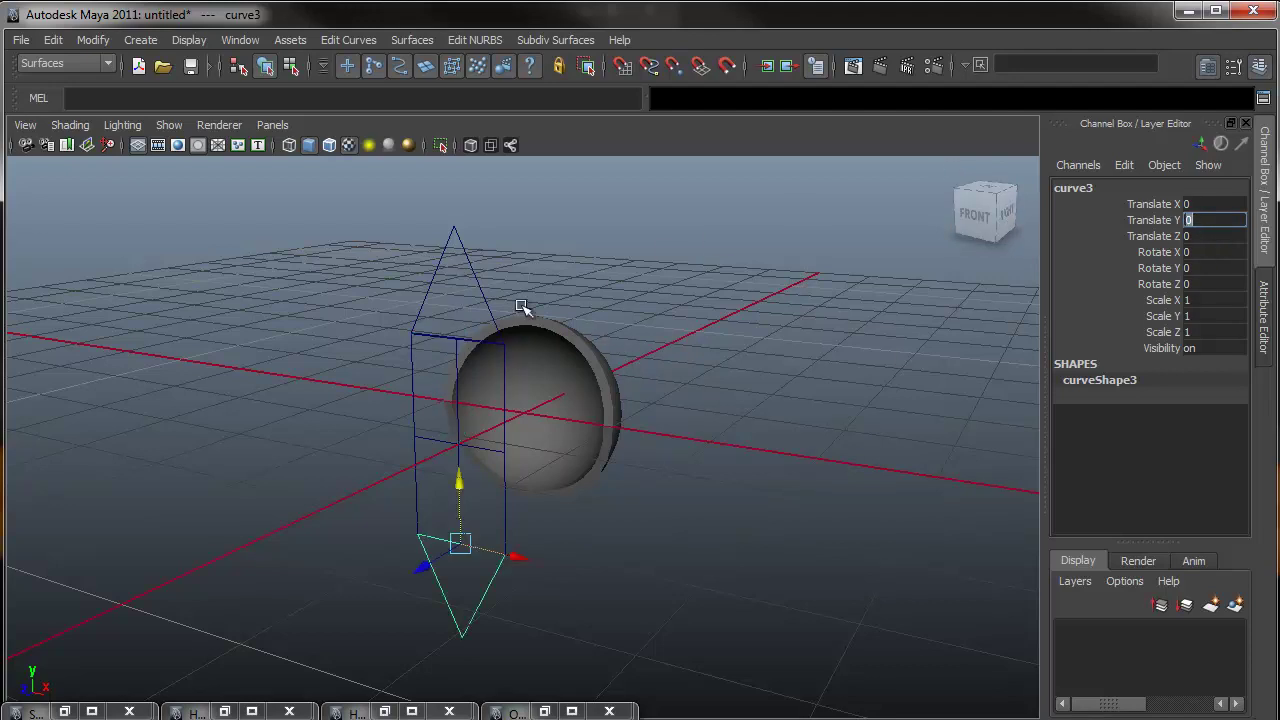
{"action": "left_click", "coordinate": [430, 277]}
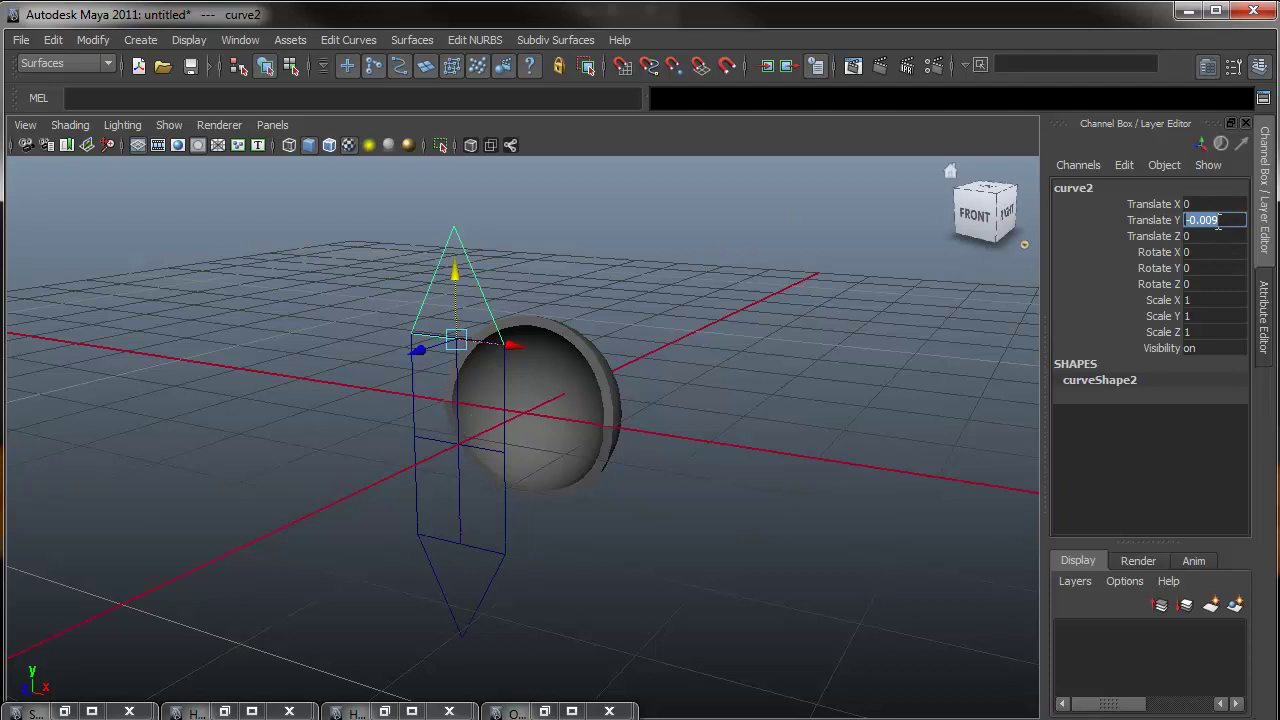
{"action": "left_click", "coordinate": [720, 405]}
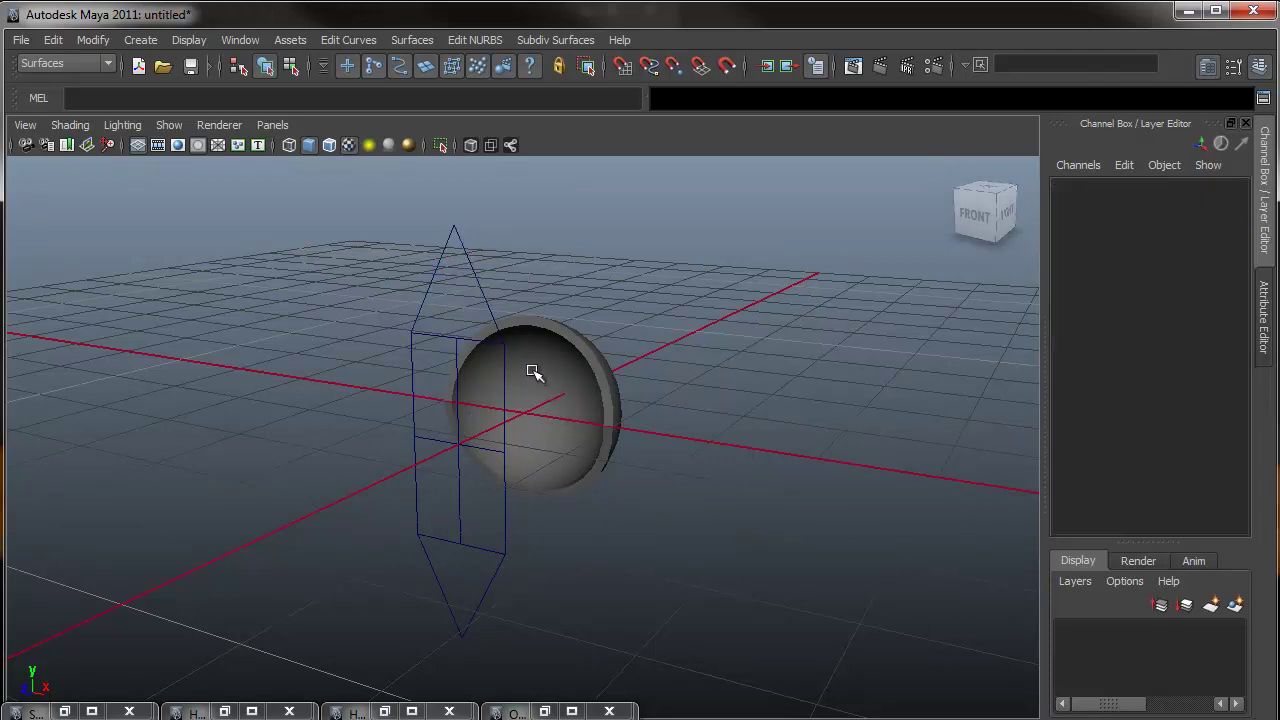
Open Set Driven Key for the upper triangle curve and load that curve as the driver.
{"action": "scroll", "coordinate": [534, 372], "scroll_direction": "up", "scroll_amount": 4}
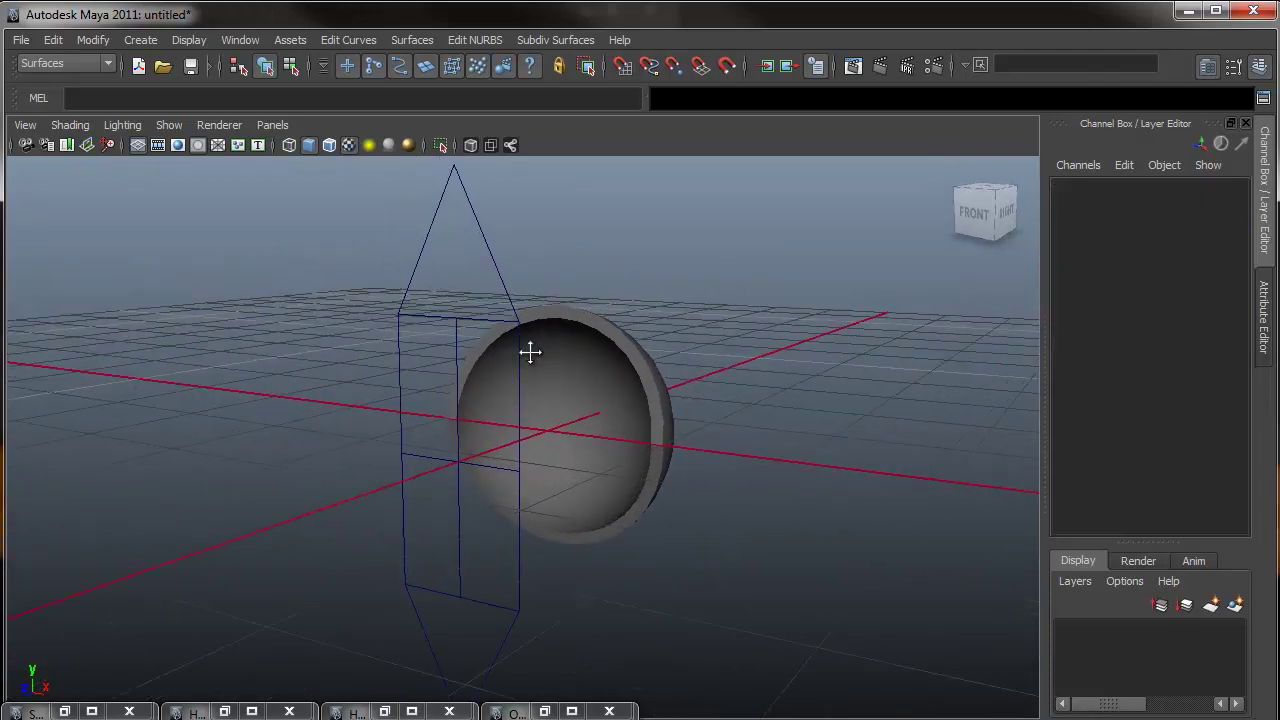
{"action": "scroll", "coordinate": [530, 352], "scroll_direction": "up", "scroll_amount": 1}
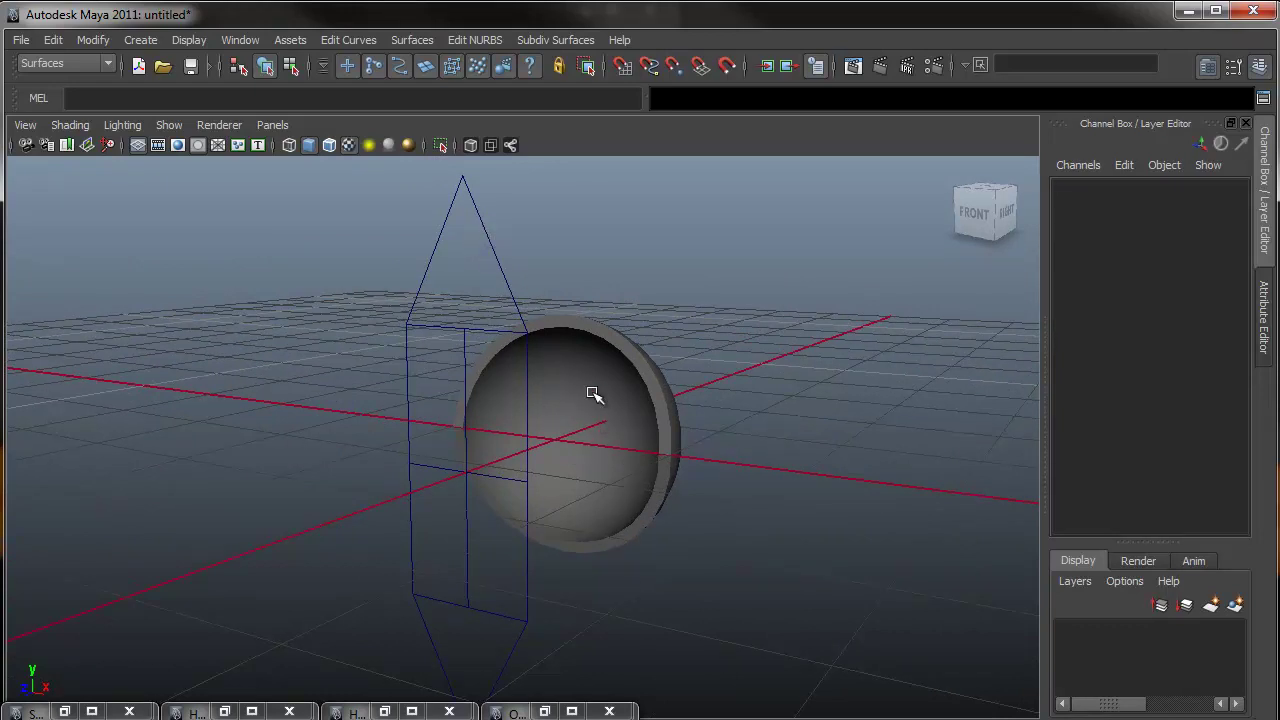
{"action": "left_click_drag", "start_coordinate": [600, 400], "coordinate": [580, 400], "text": "alt"}
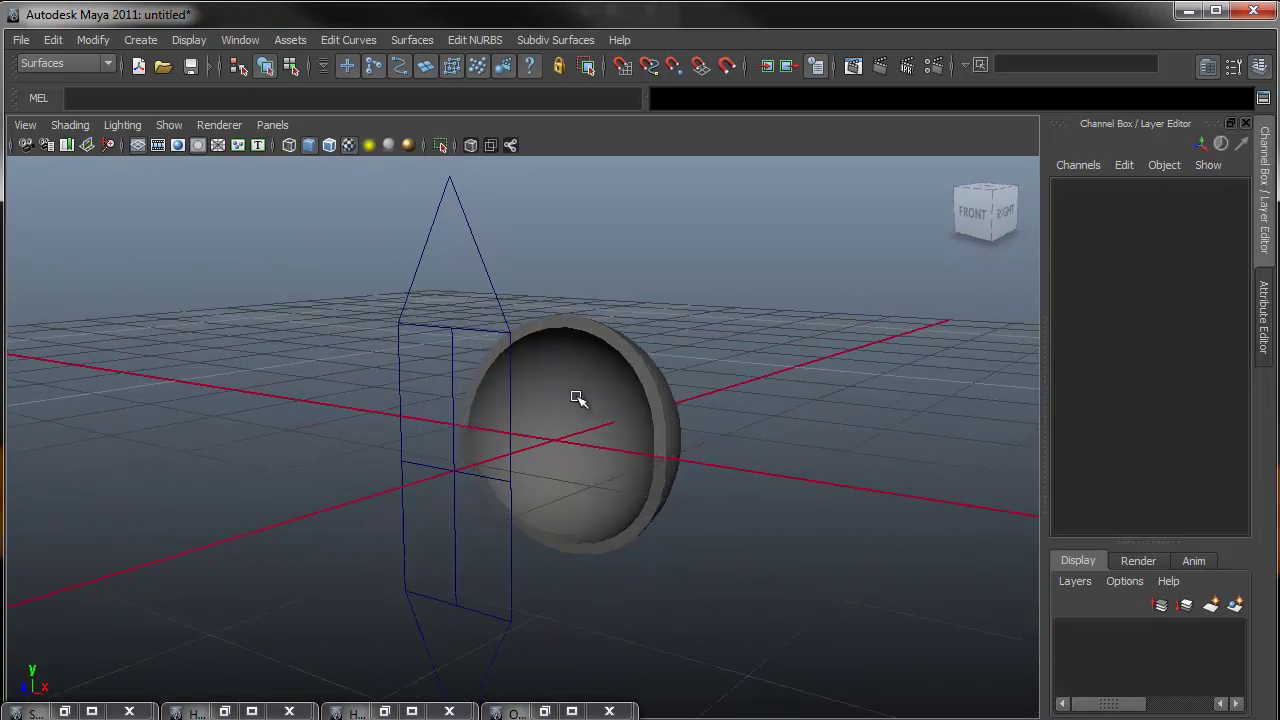
{"action": "left_click", "coordinate": [486, 271]}
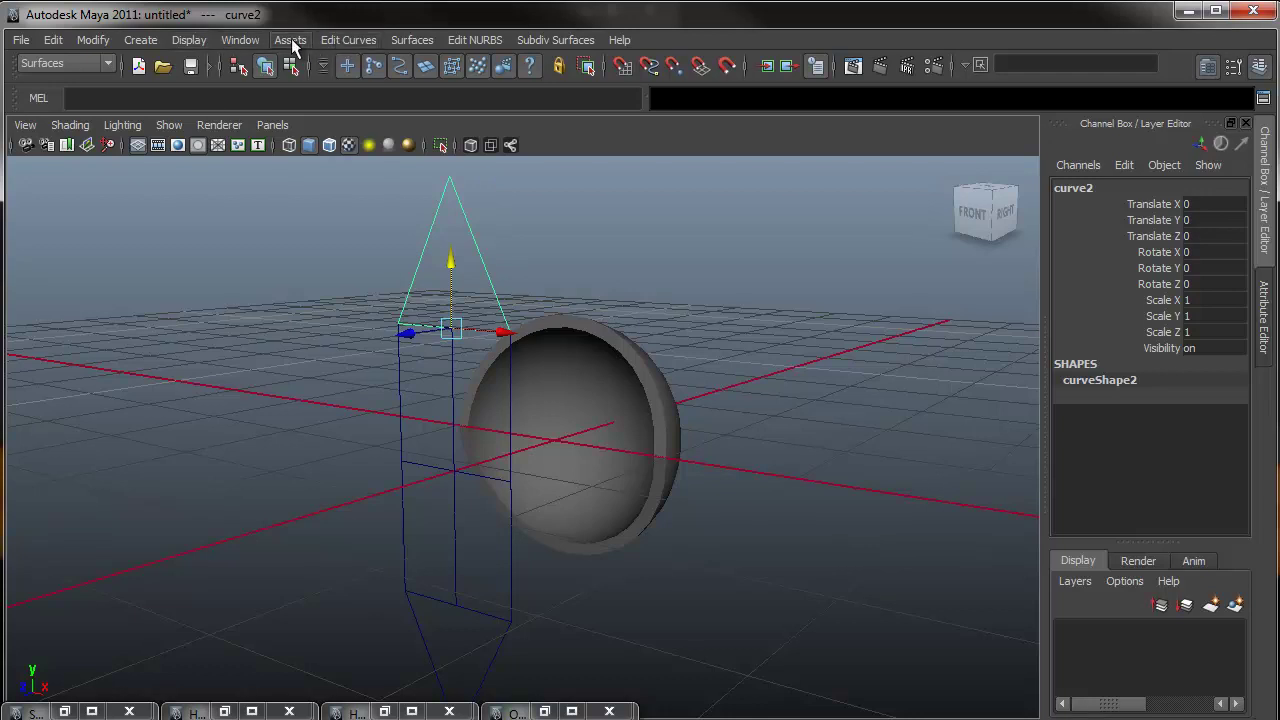
{"action": "left_click", "coordinate": [50, 63]}
{"action": "left_click", "coordinate": [53, 80]}
{"action": "left_click", "coordinate": [340, 38]}
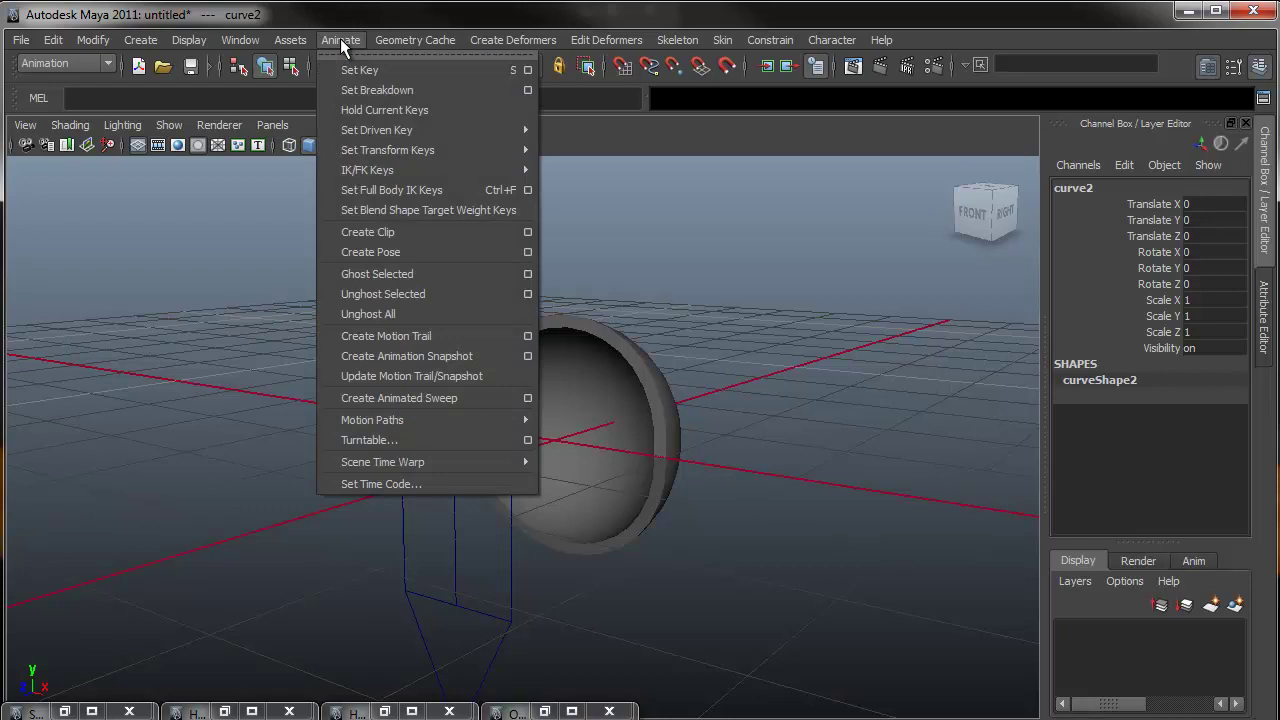
{"action": "mouse_move", "coordinate": [371, 128]}
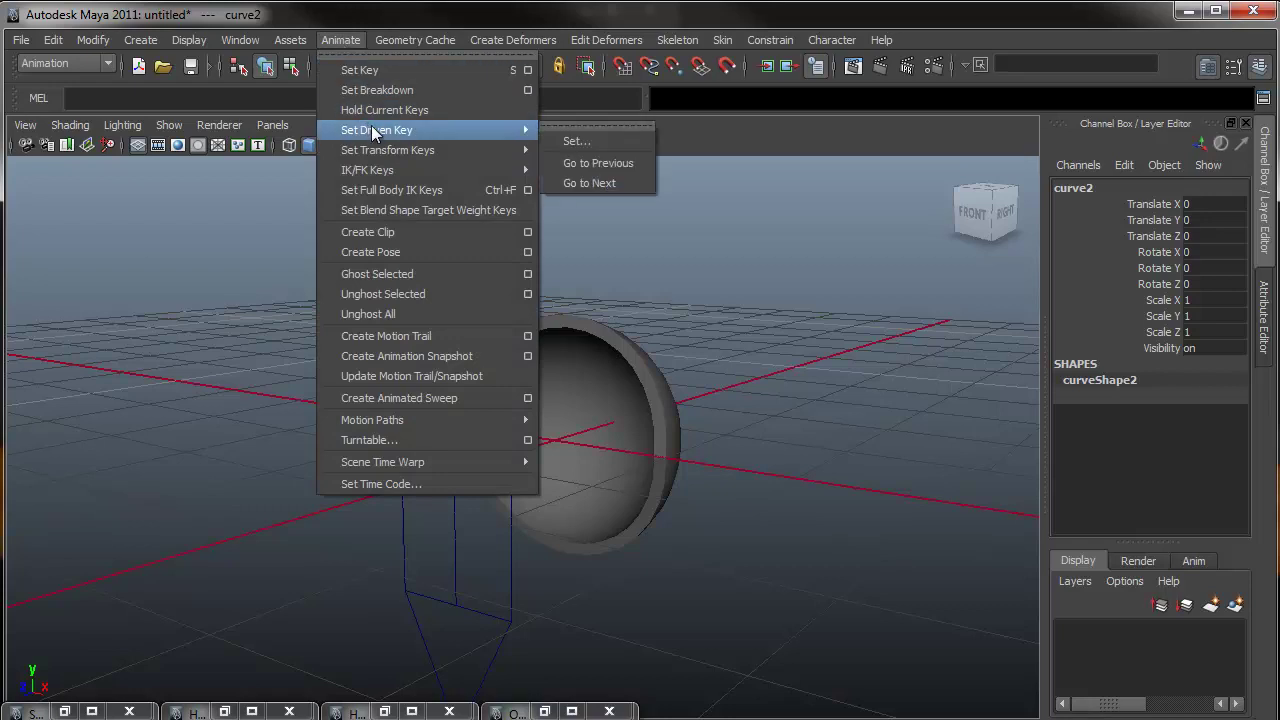
{"action": "left_click", "coordinate": [577, 141]}
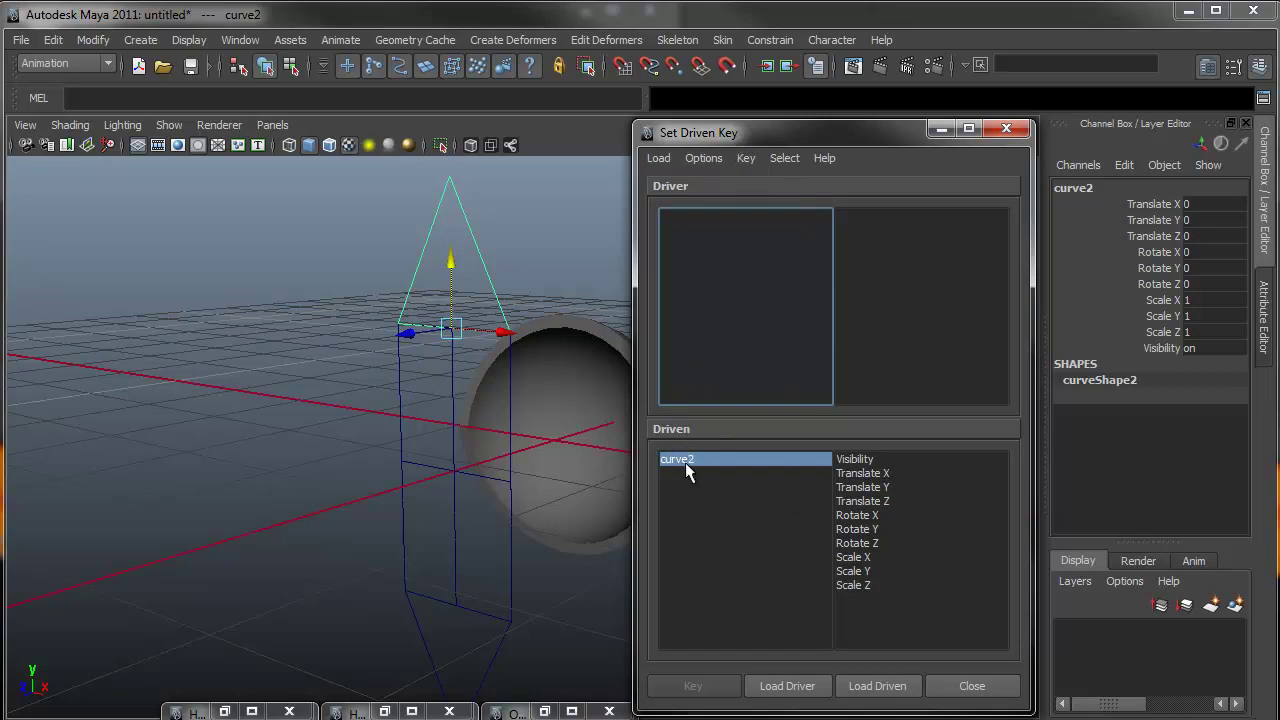
{"action": "left_click", "coordinate": [777, 687]}
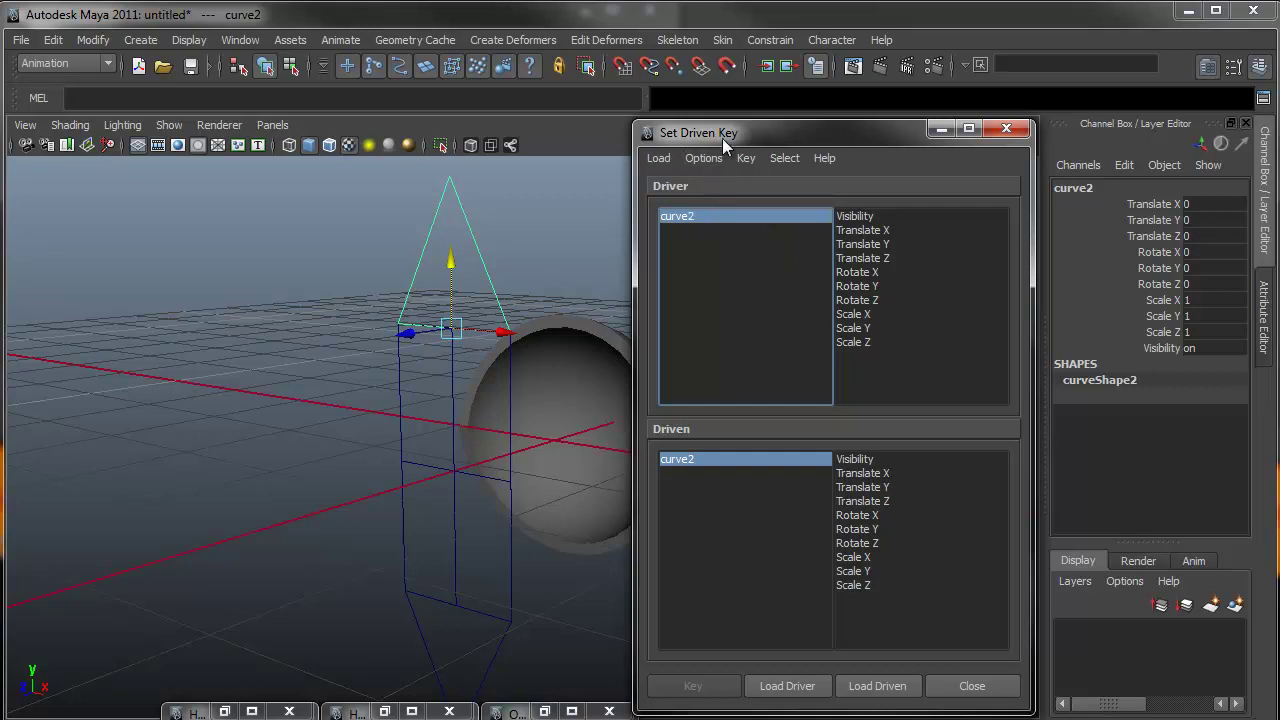
Select the shell's inner sphere surface and load it as the driven object in Set Driven Key.
{"action": "left_click_drag", "start_coordinate": [589, 423], "coordinate": [416, 391], "text": "alt"}
{"action": "left_click", "coordinate": [487, 401]}
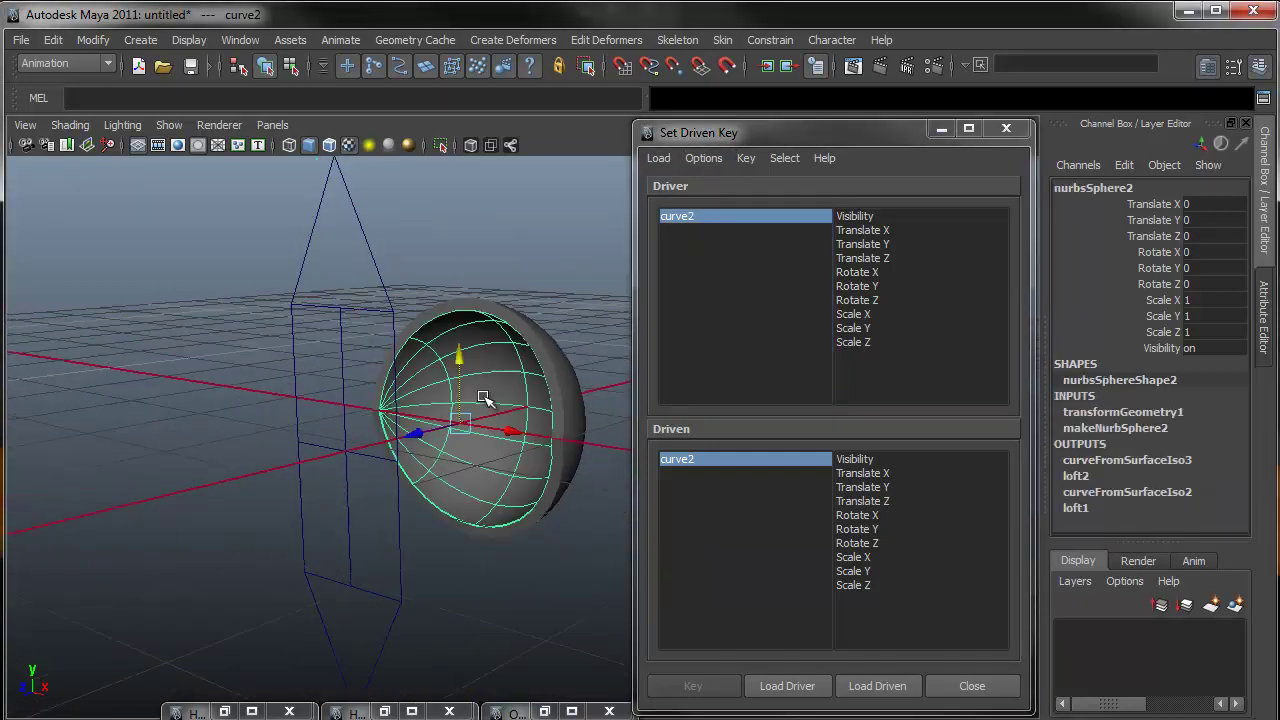
{"action": "middle_click_drag", "start_coordinate": [508, 398], "coordinate": [470, 360], "text": "alt"}
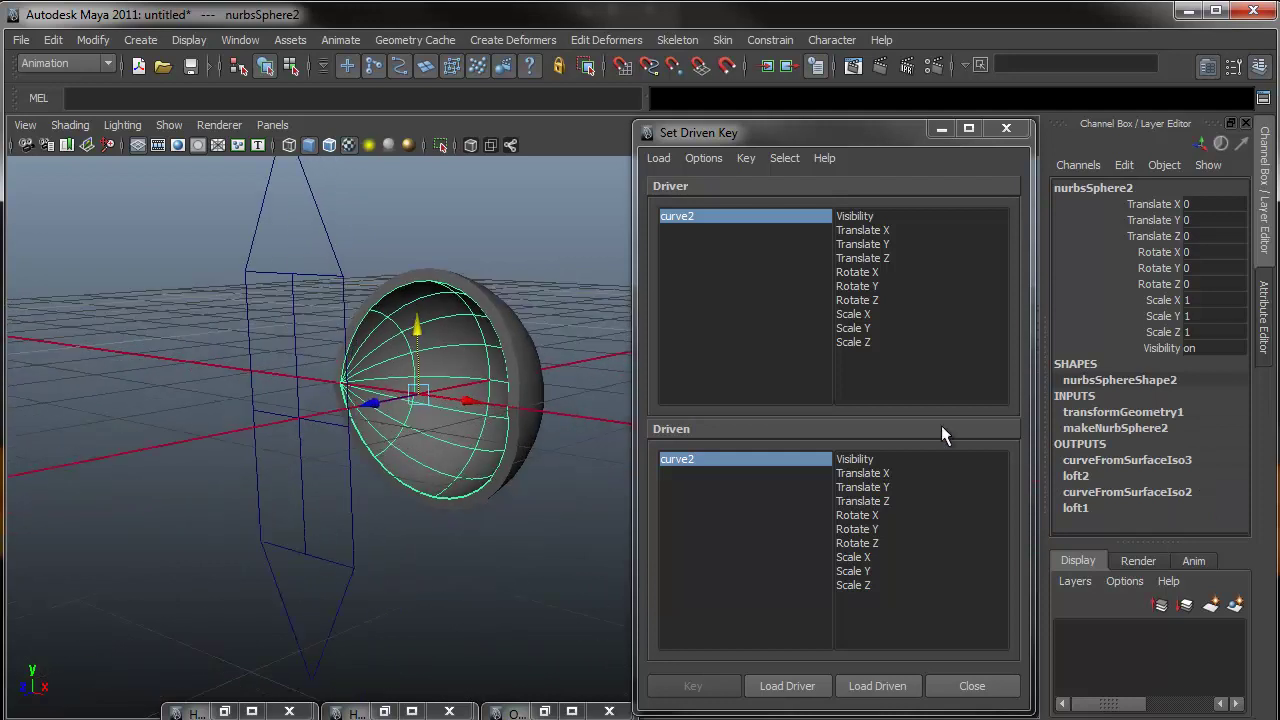
{"action": "left_click", "coordinate": [877, 686]}
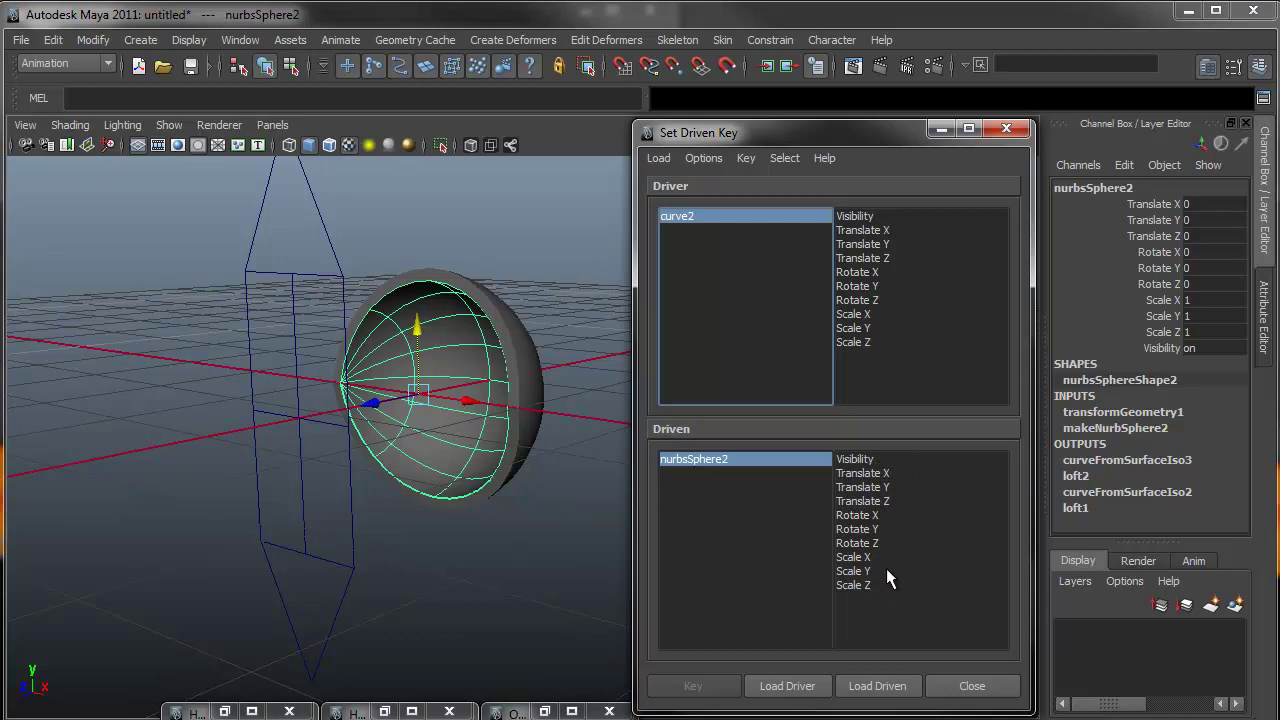
Load the inner sphere's makeNurbSphere2 input as driven in Set Driven Key and select it for its sweep attributes.
{"action": "left_click", "coordinate": [1102, 429]}
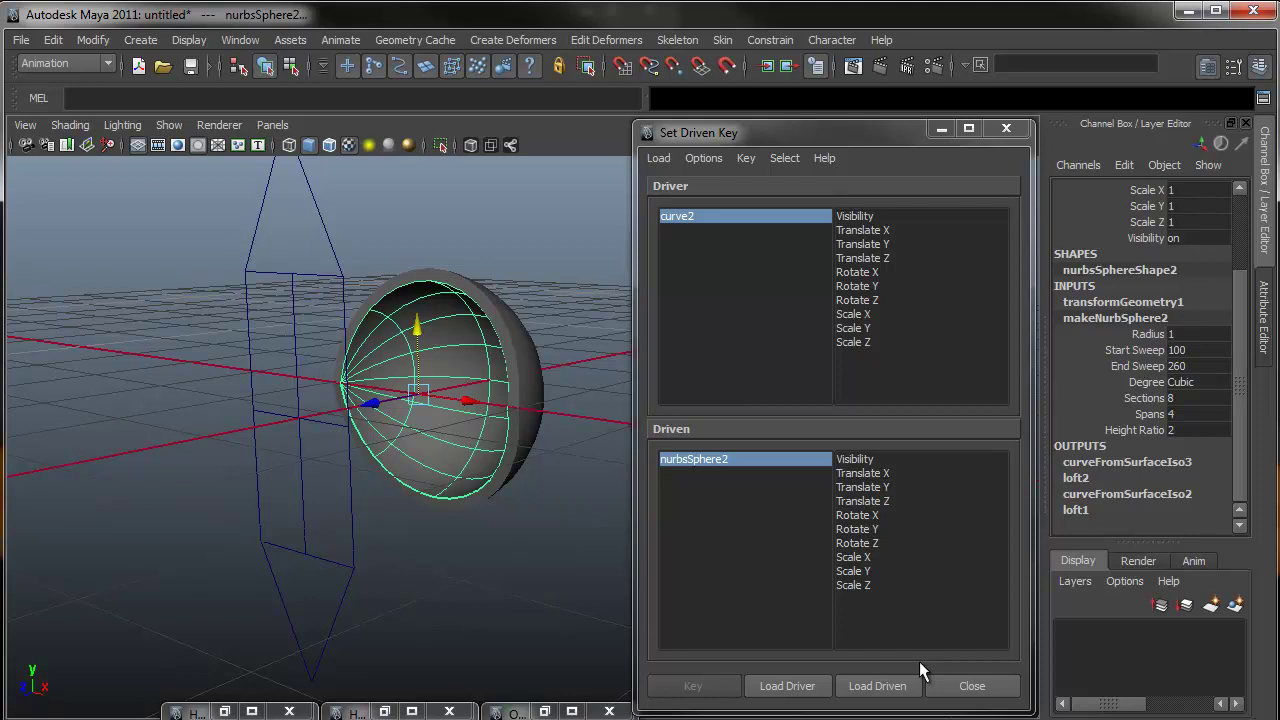
{"action": "left_click", "coordinate": [864, 686]}
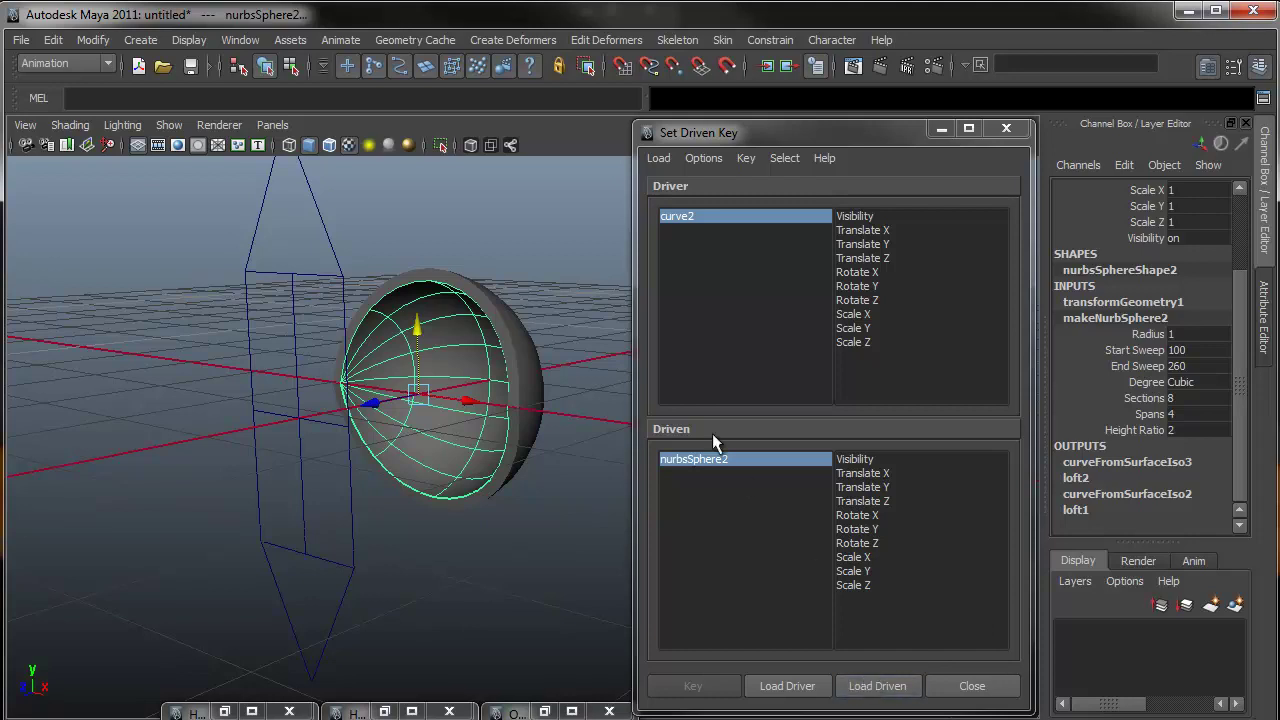
{"action": "left_click", "coordinate": [878, 686]}
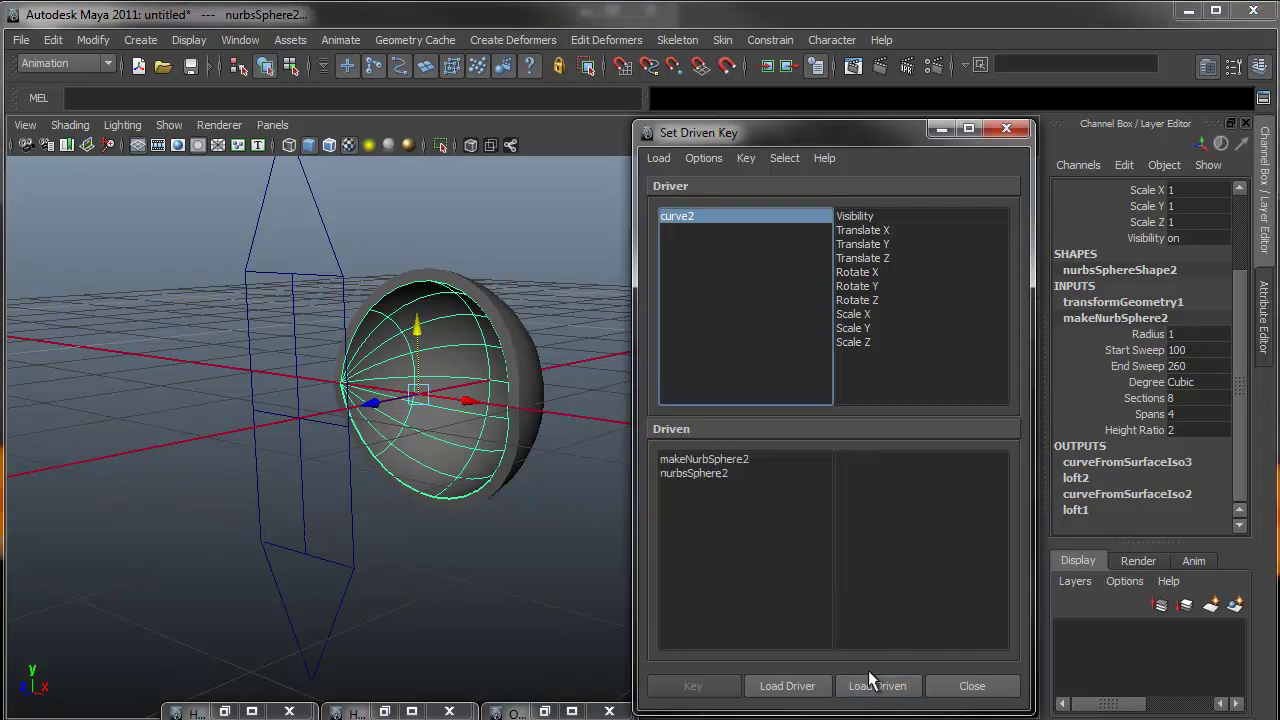
{"action": "left_click", "coordinate": [734, 459]}
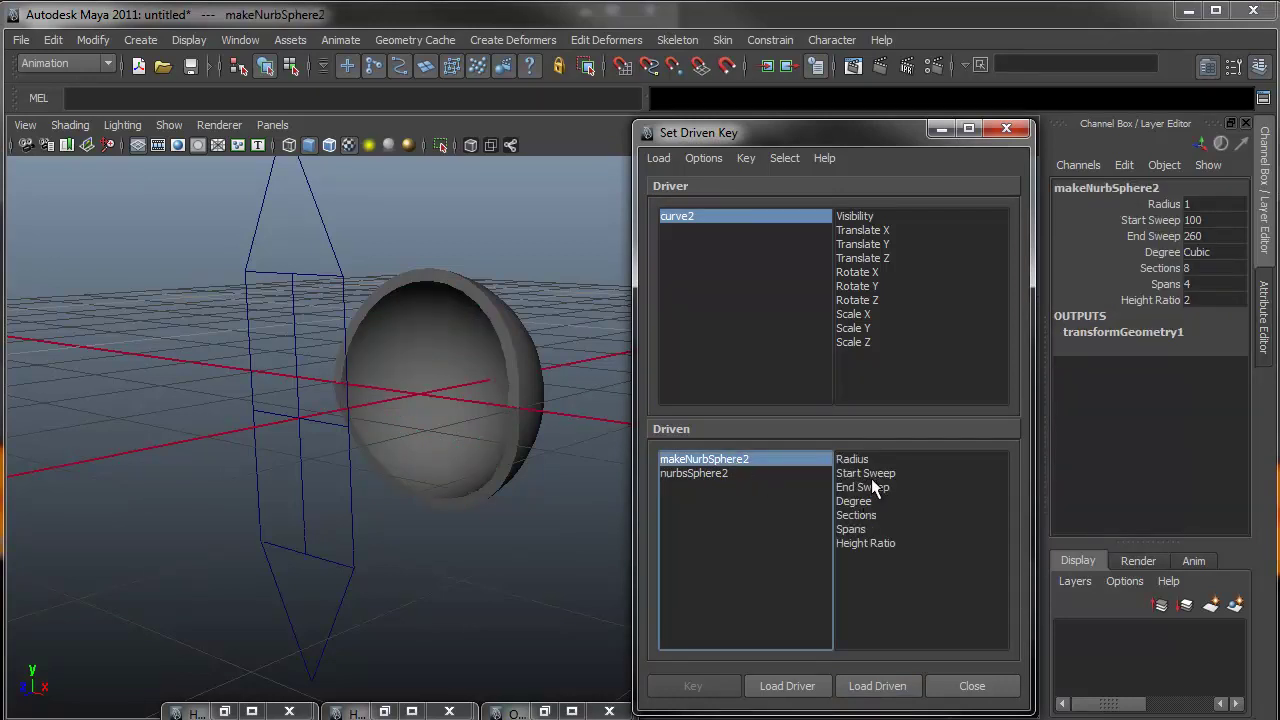
Key the inner sphere's End Sweep of 260 against the upper triangle's Translate Y at 0.
{"action": "left_click", "coordinate": [877, 243]}
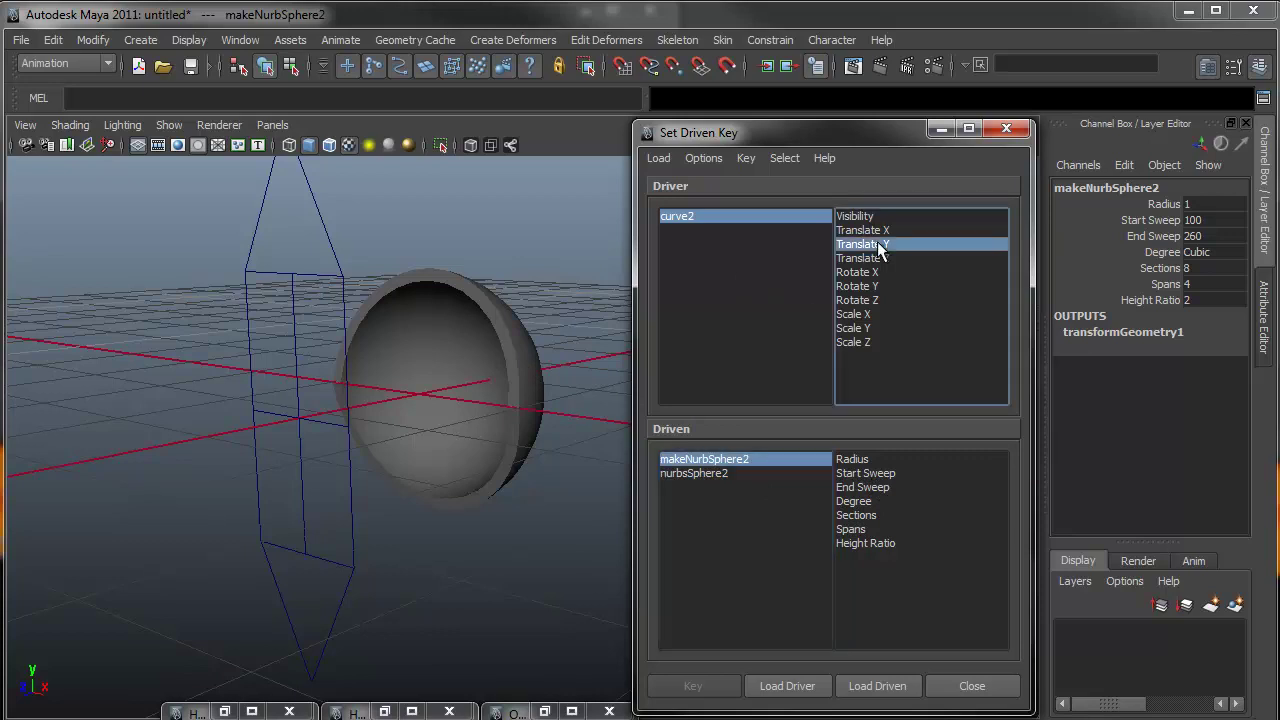
{"action": "left_click", "coordinate": [878, 485]}
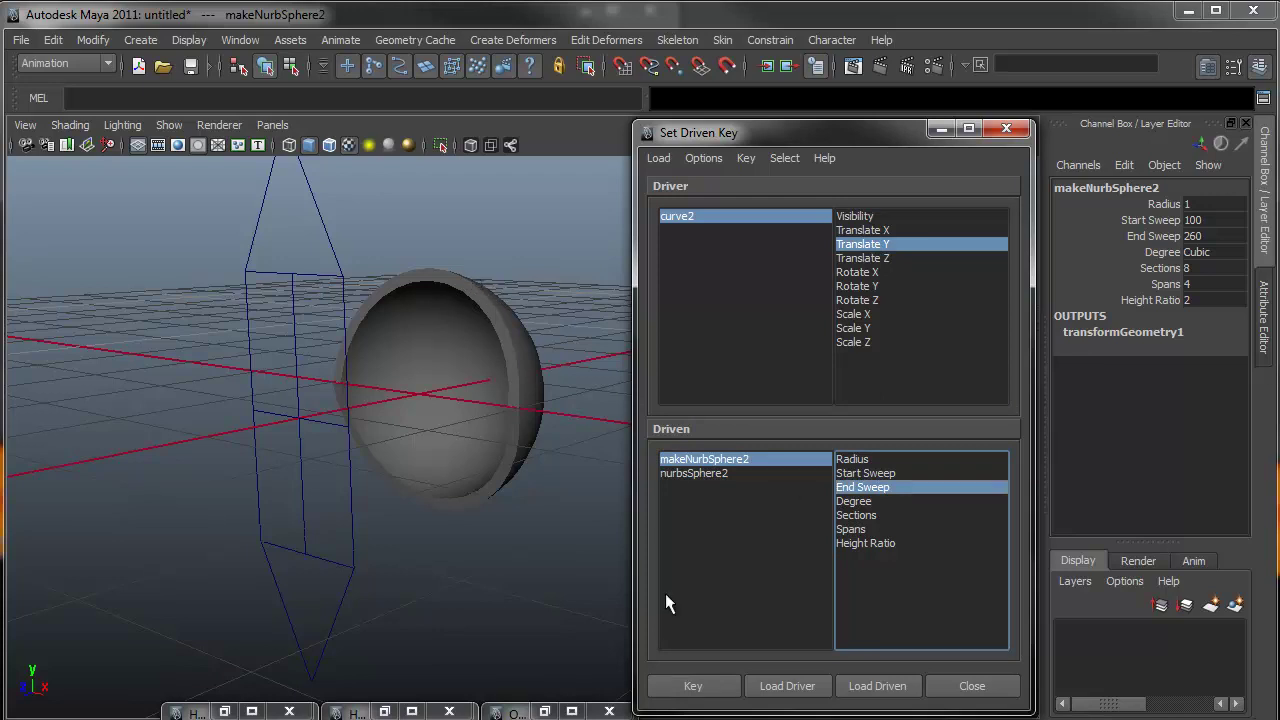
{"action": "left_click", "coordinate": [693, 686]}
{"action": "left_click", "coordinate": [693, 686]}
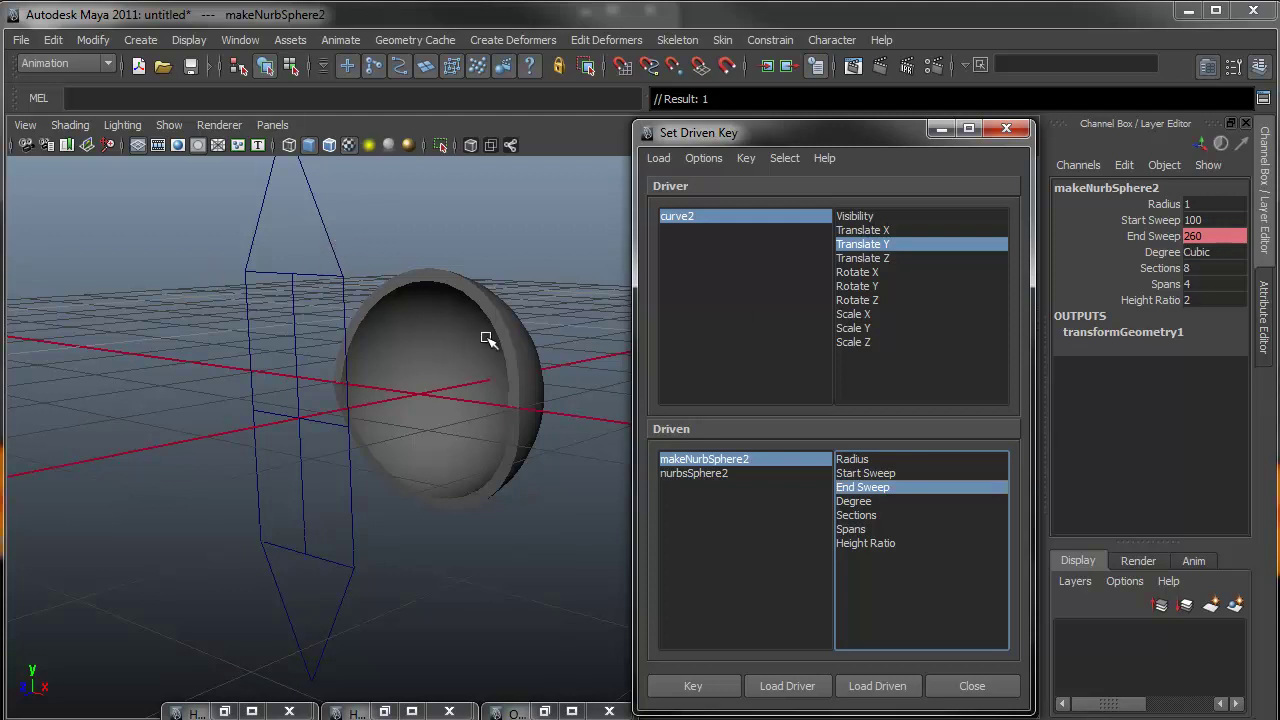
Lower the upper triangle curve to the rectangle's bottom edge with Translate Y -2.
{"action": "left_click", "coordinate": [322, 229]}
{"action": "left_click_drag", "start_coordinate": [287, 210], "coordinate": [309, 488]}
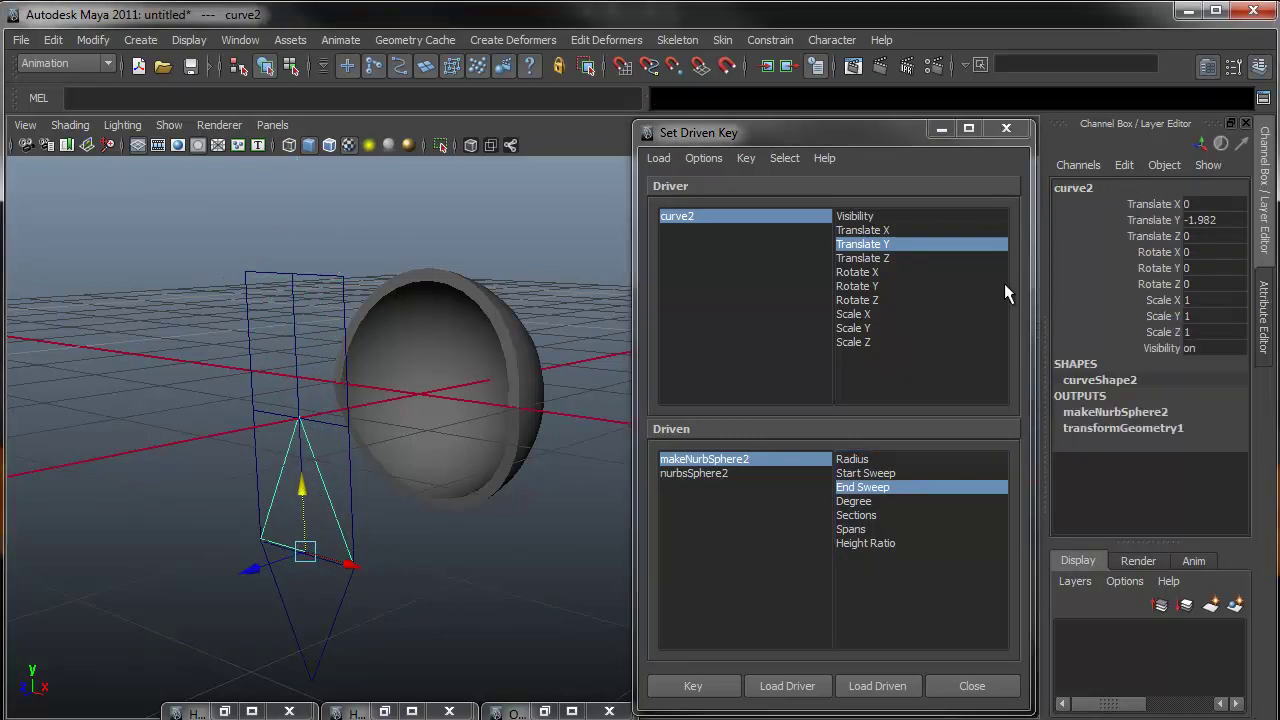
{"action": "double_click", "coordinate": [1210, 220]}
{"action": "type", "text": "-"}
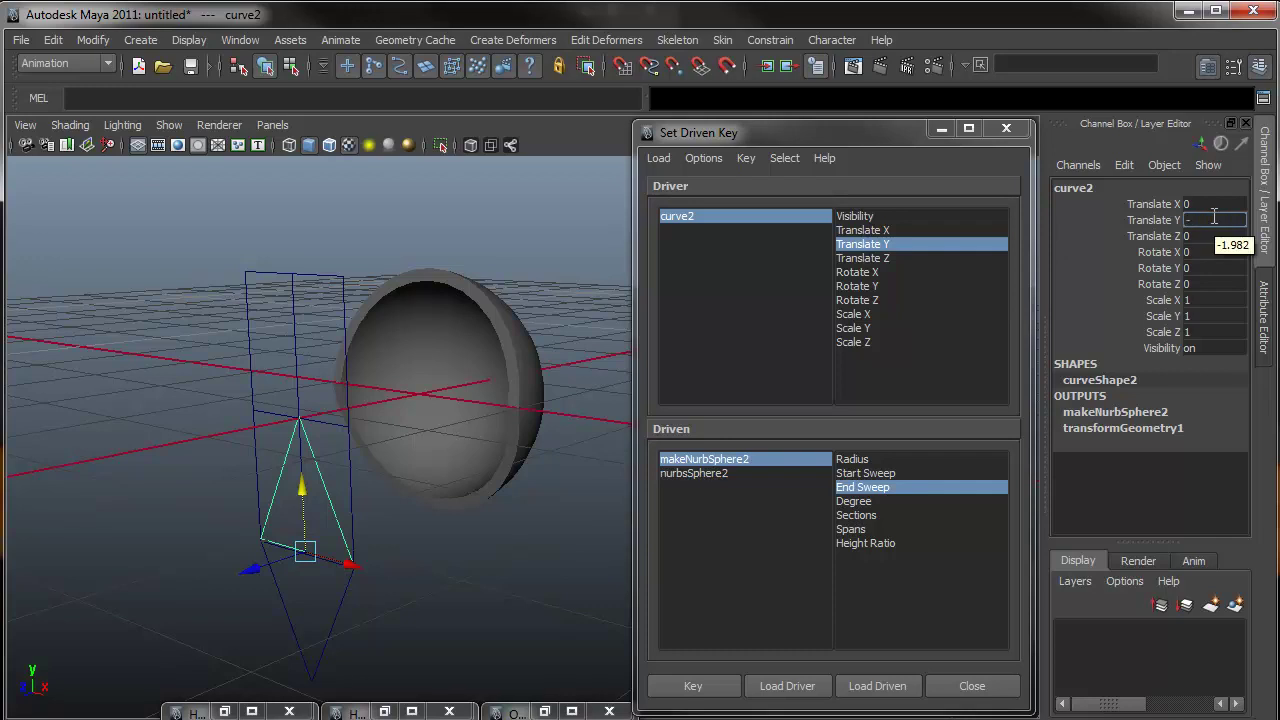
{"action": "type", "text": "2"}
{"action": "key", "text": "Return"}
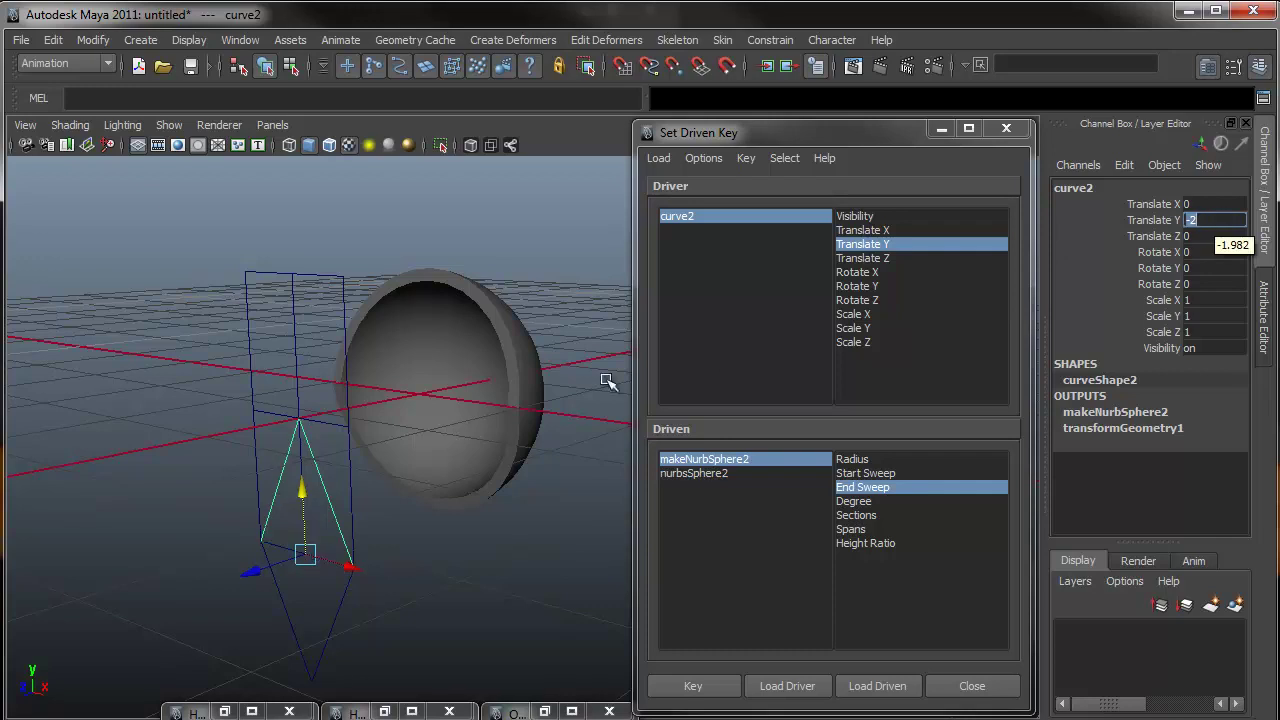
Set the End Sweep of the inner sphere's makeNurbSphere2 input to 460.
{"action": "left_click", "coordinate": [457, 365]}
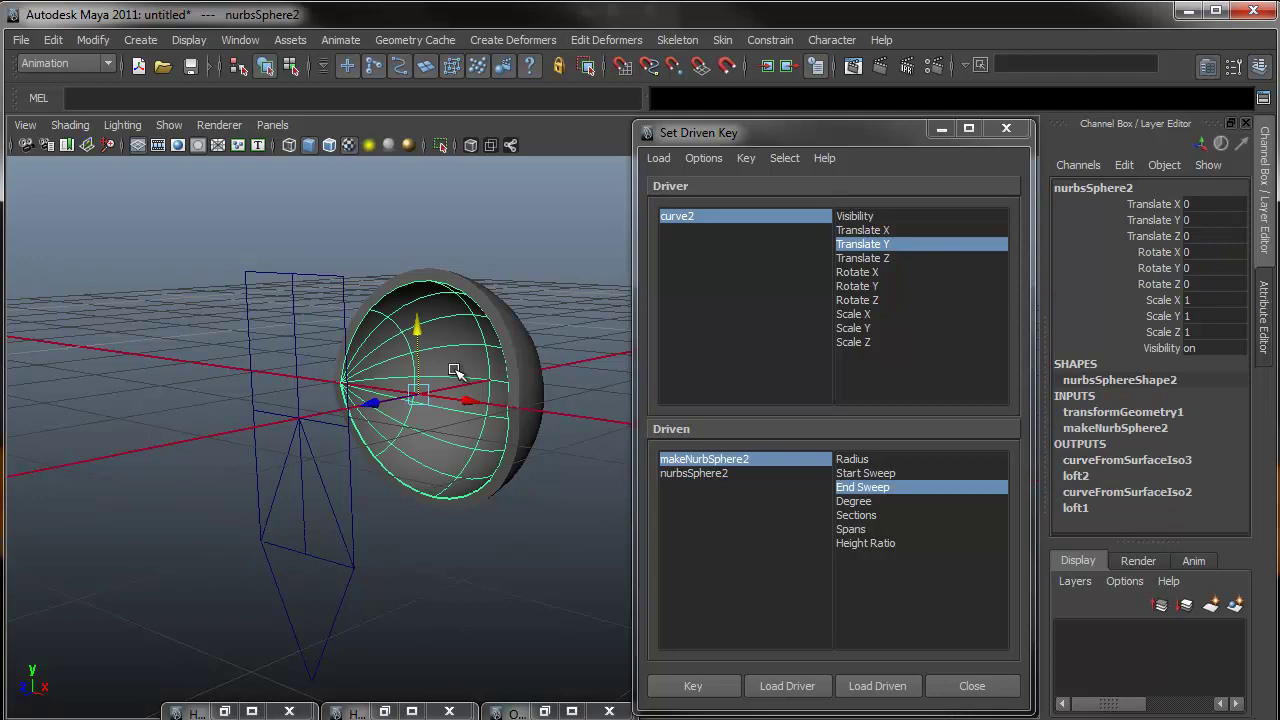
{"action": "left_click", "coordinate": [1080, 427]}
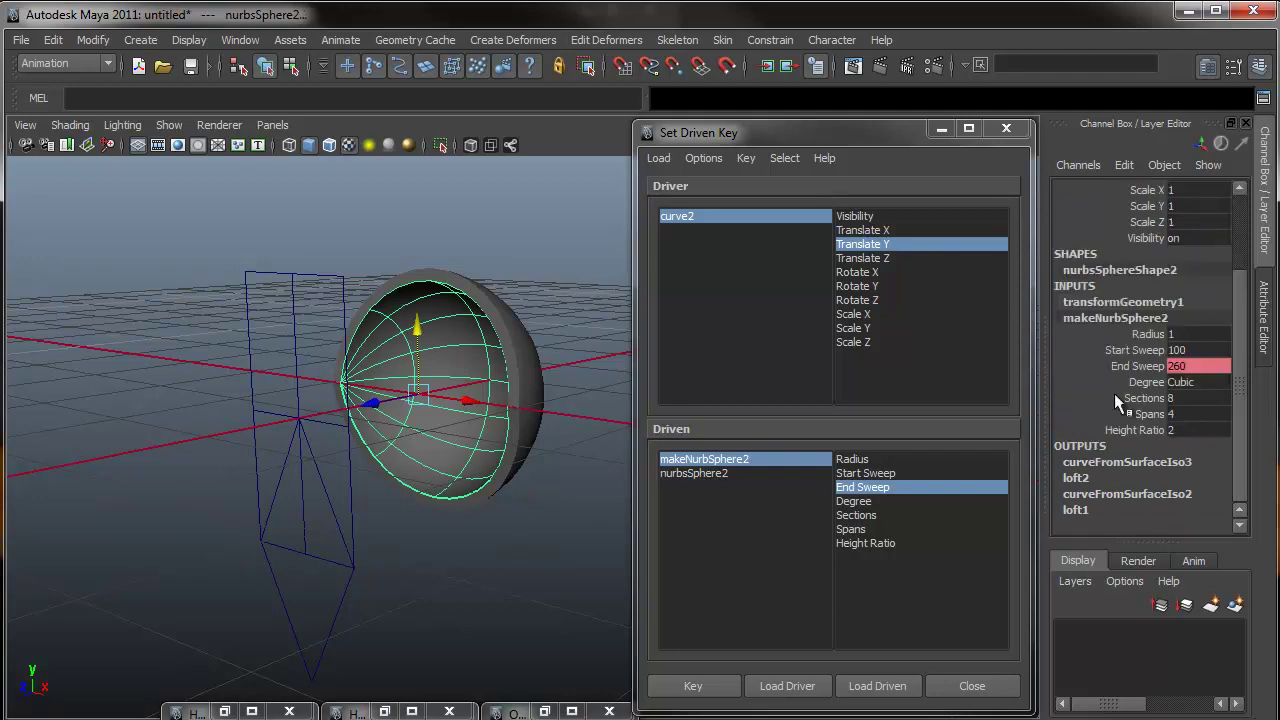
{"action": "left_click", "coordinate": [1194, 366]}
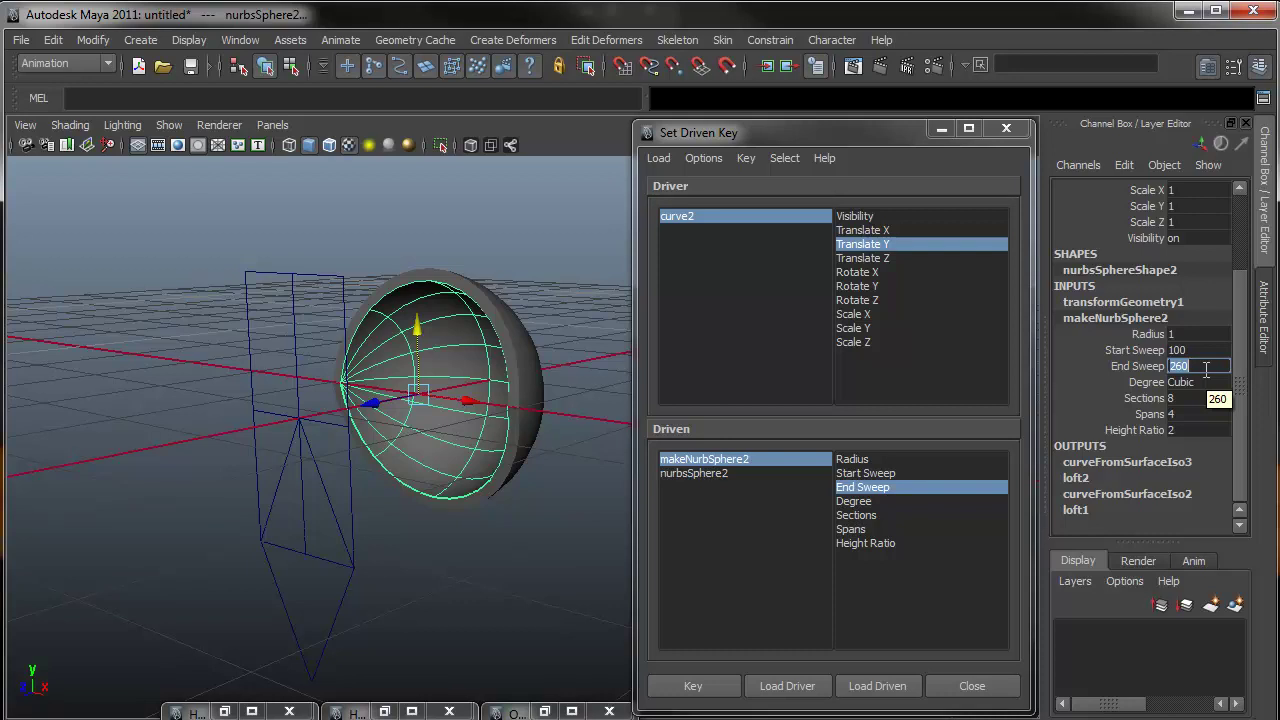
{"action": "type", "text": "4"}
{"action": "key", "text": "Return"}
Key the inner sphere's End Sweep of 460 against the upper triangle's Translate Y at -2.
{"action": "left_click_drag", "start_coordinate": [450, 500], "coordinate": [450, 395], "text": "alt"}
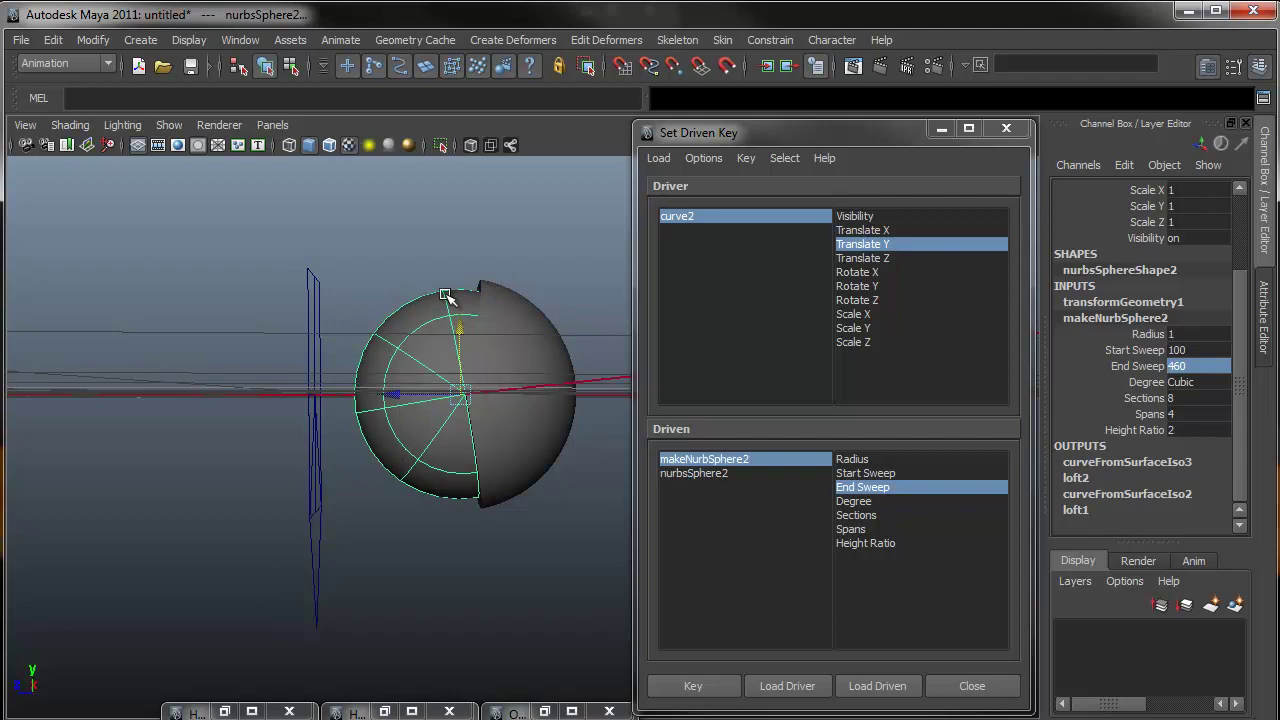
{"action": "left_click_drag", "start_coordinate": [360, 408], "coordinate": [448, 420], "text": "alt"}
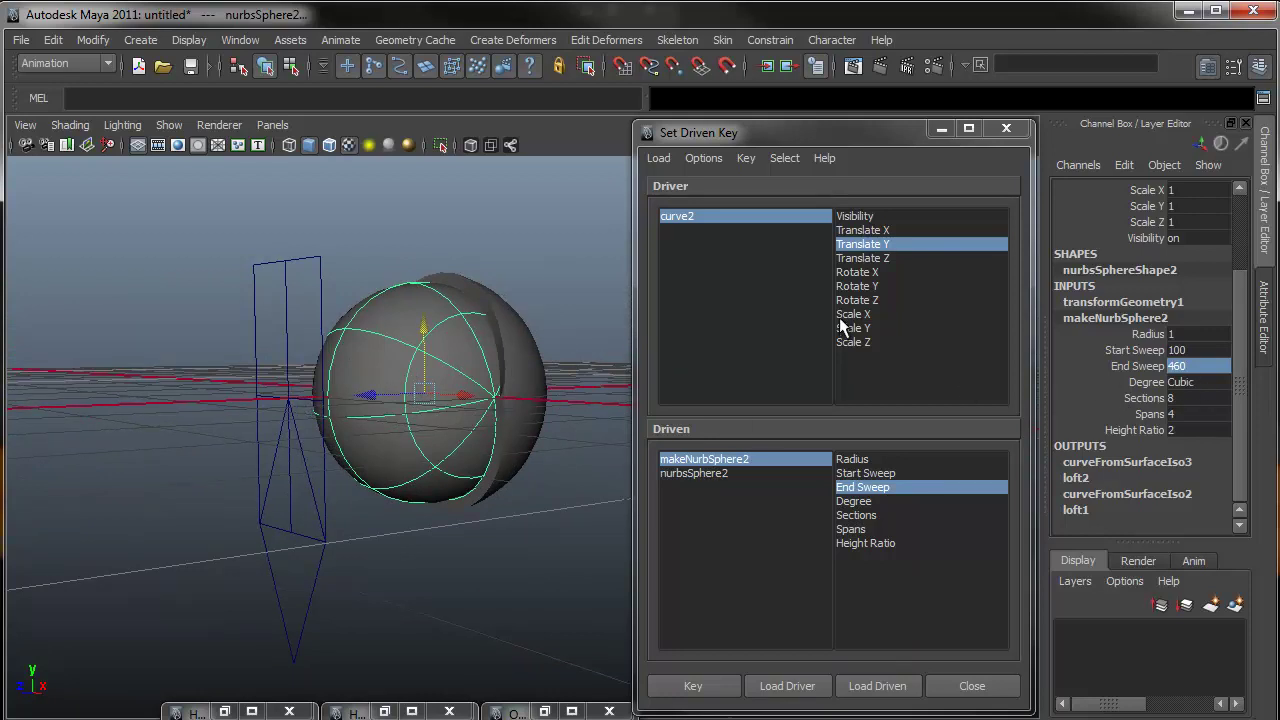
{"action": "left_click", "coordinate": [867, 250]}
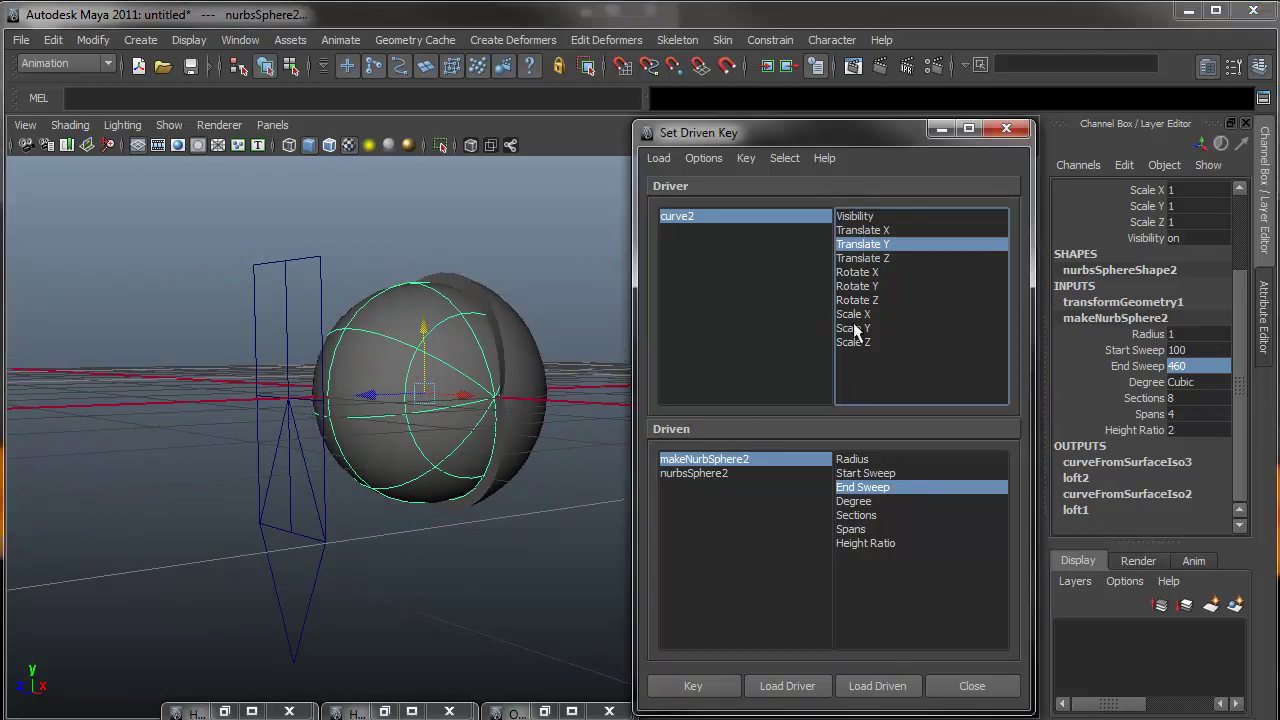
{"action": "left_click", "coordinate": [866, 486]}
{"action": "left_click", "coordinate": [693, 686]}
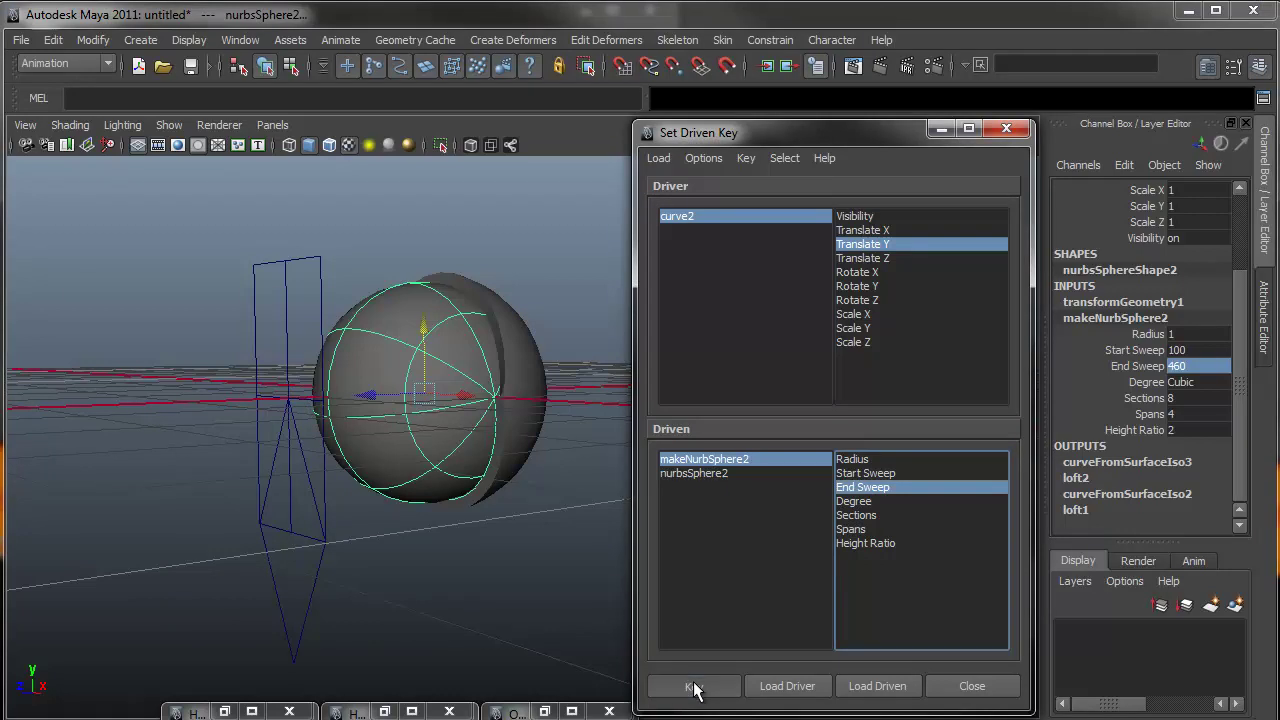
Test the inner sphere's driven sweep by sliding the upper triangle upward, and reset its Translate Y to 0.
{"action": "left_click", "coordinate": [311, 486]}
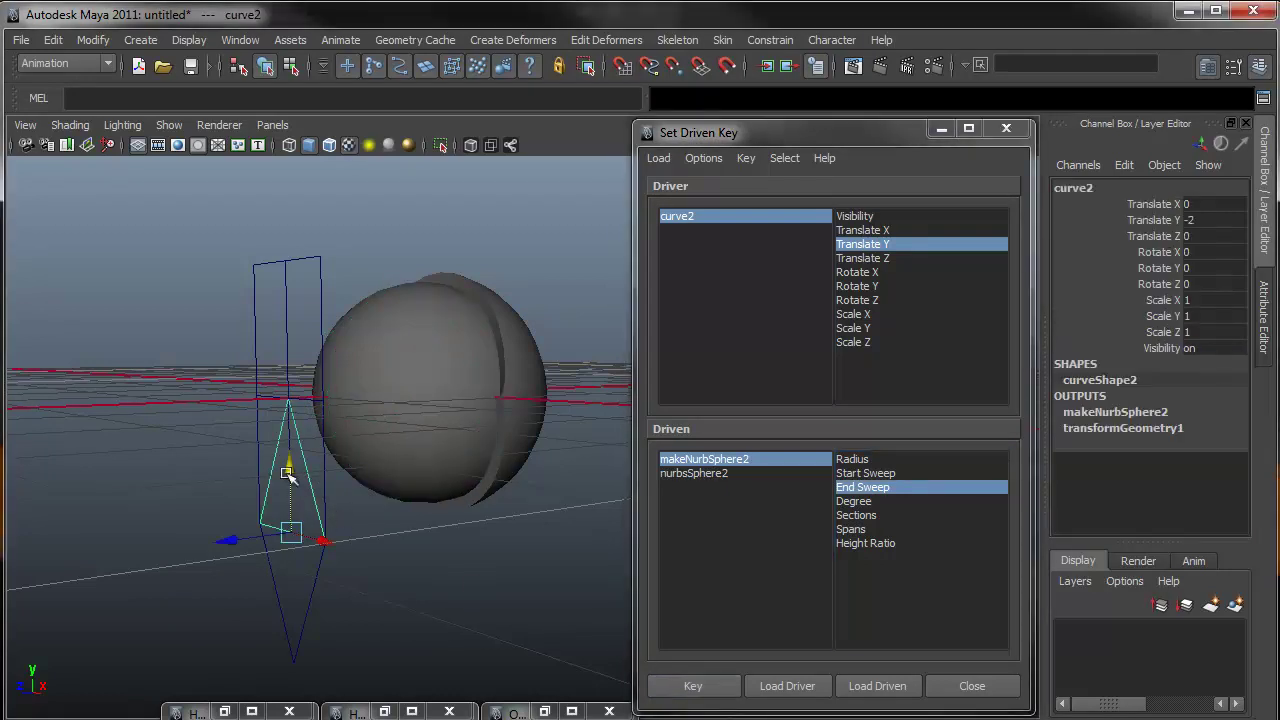
{"action": "left_click_drag", "start_coordinate": [287, 460], "coordinate": [323, 243]}
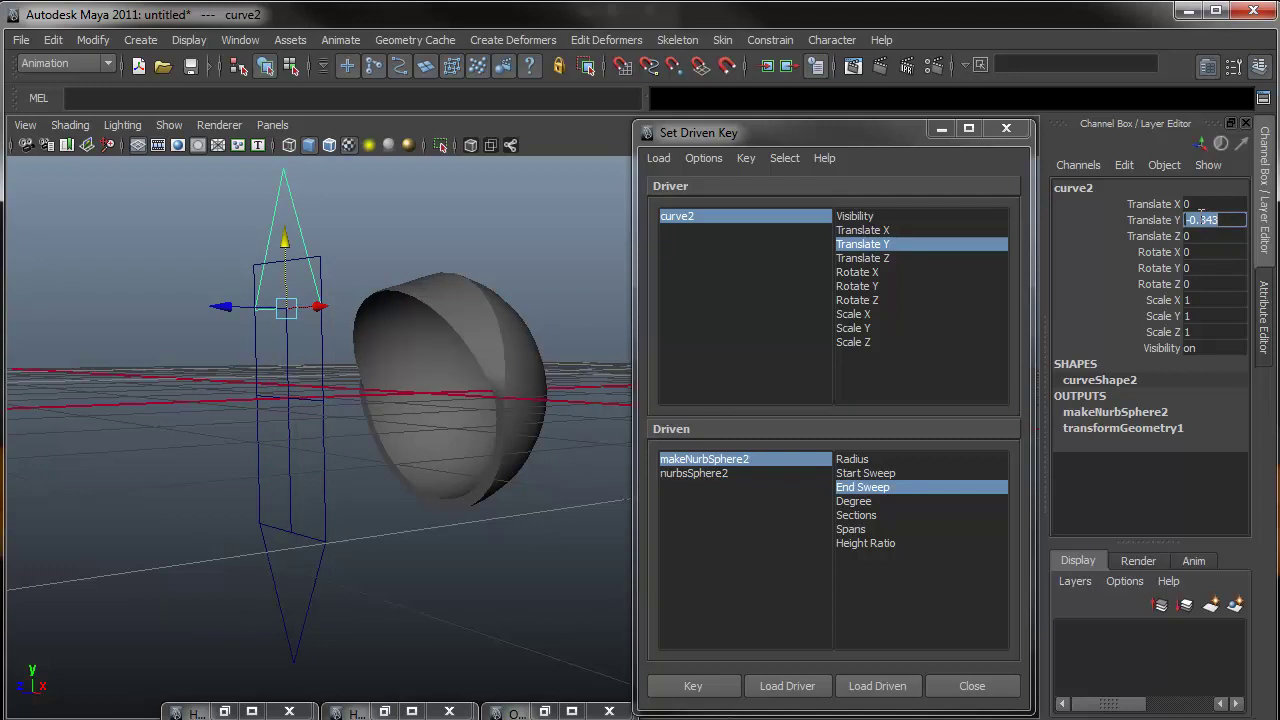
{"action": "type", "text": "0"}
{"action": "key", "text": "Return"}
Select the shell's outer sphere surface and load its makeNurbSphere1 input as the driven node in Set Driven Key.
{"action": "left_click_drag", "start_coordinate": [457, 337], "coordinate": [491, 349], "text": "alt"}
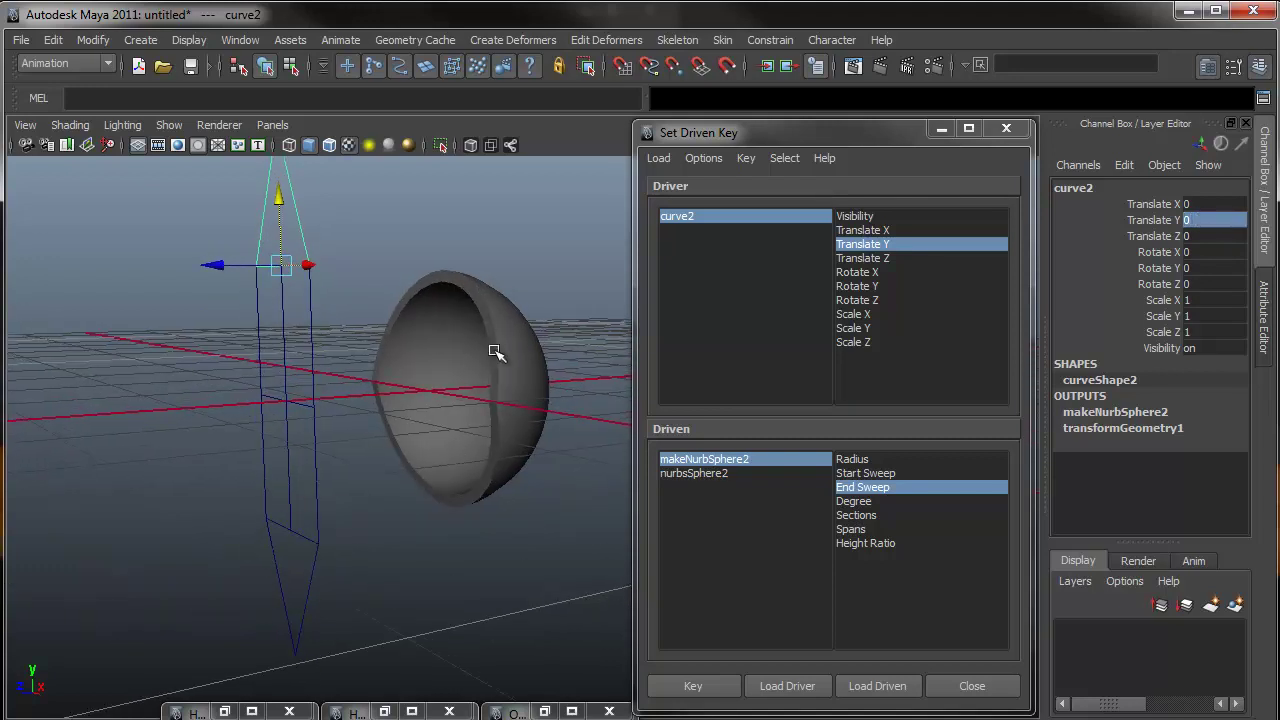
{"action": "left_click", "coordinate": [531, 361]}
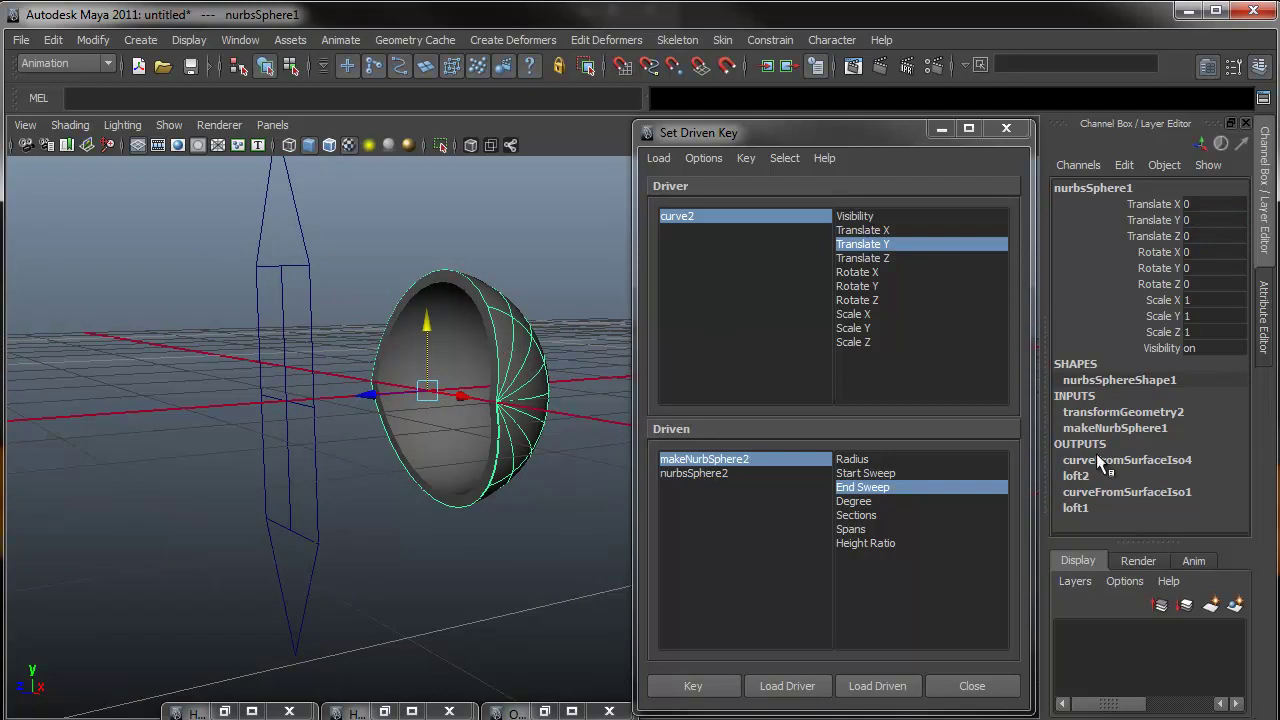
{"action": "left_click", "coordinate": [1124, 428]}
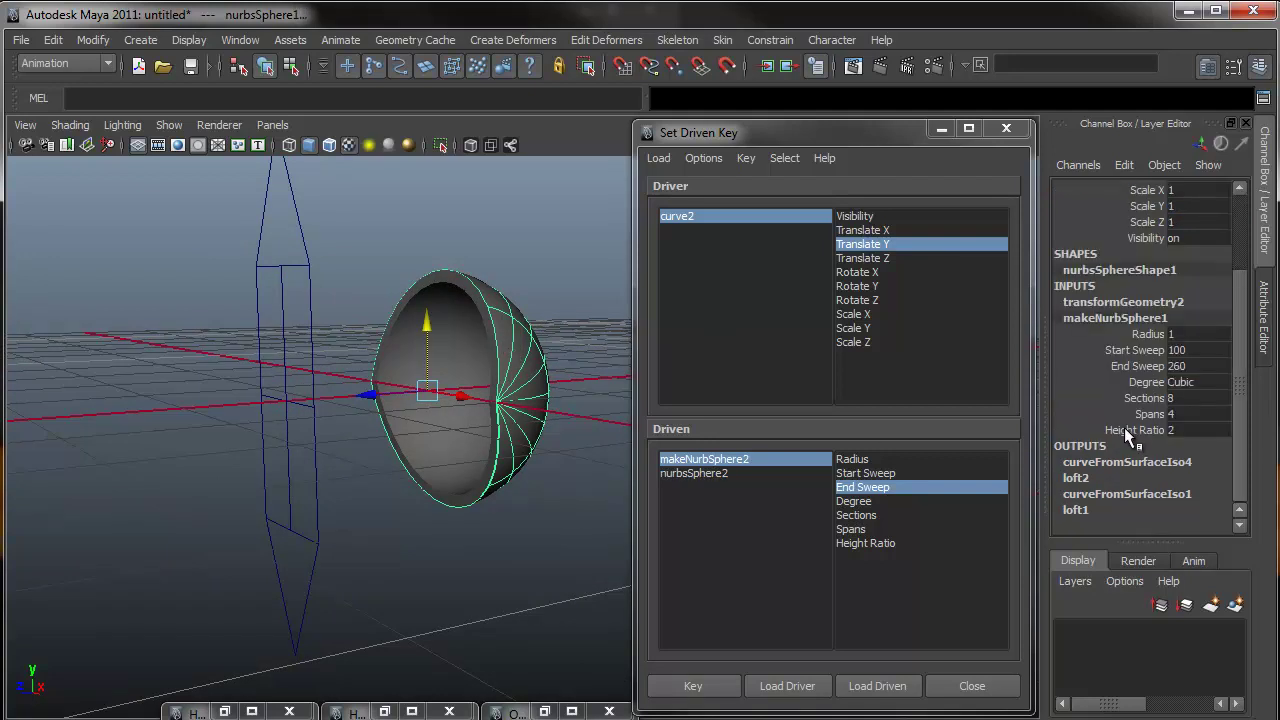
{"action": "left_click", "coordinate": [885, 688]}
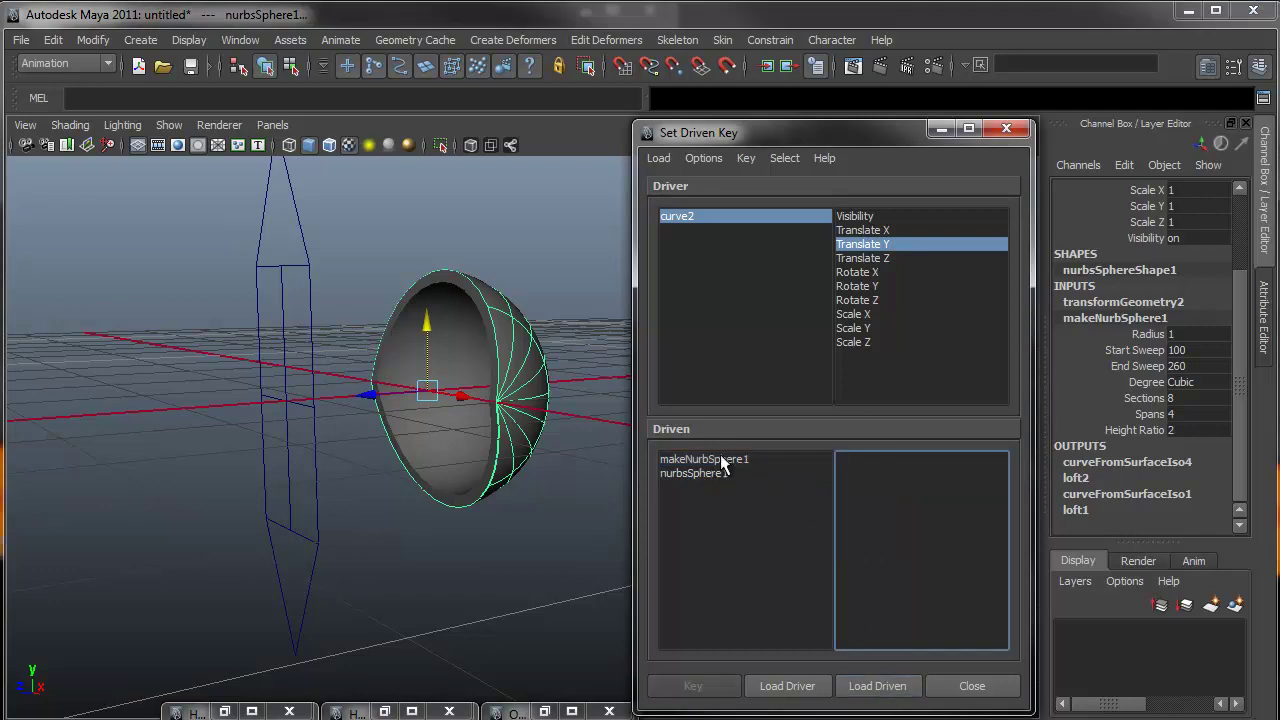
{"action": "left_click", "coordinate": [725, 459]}
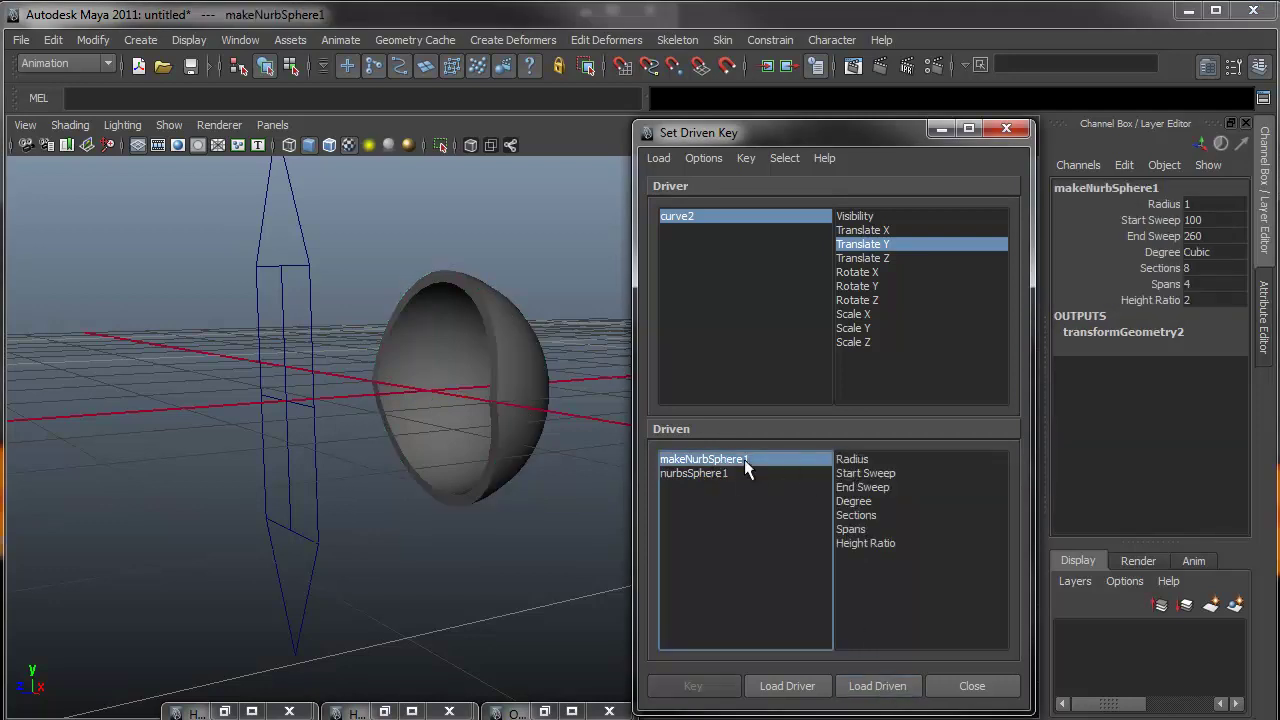
Key the outer sphere's End Sweep of 260 against the upper triangle's Translate Y at 0.
{"action": "left_click", "coordinate": [868, 487]}
{"action": "left_click", "coordinate": [864, 246]}
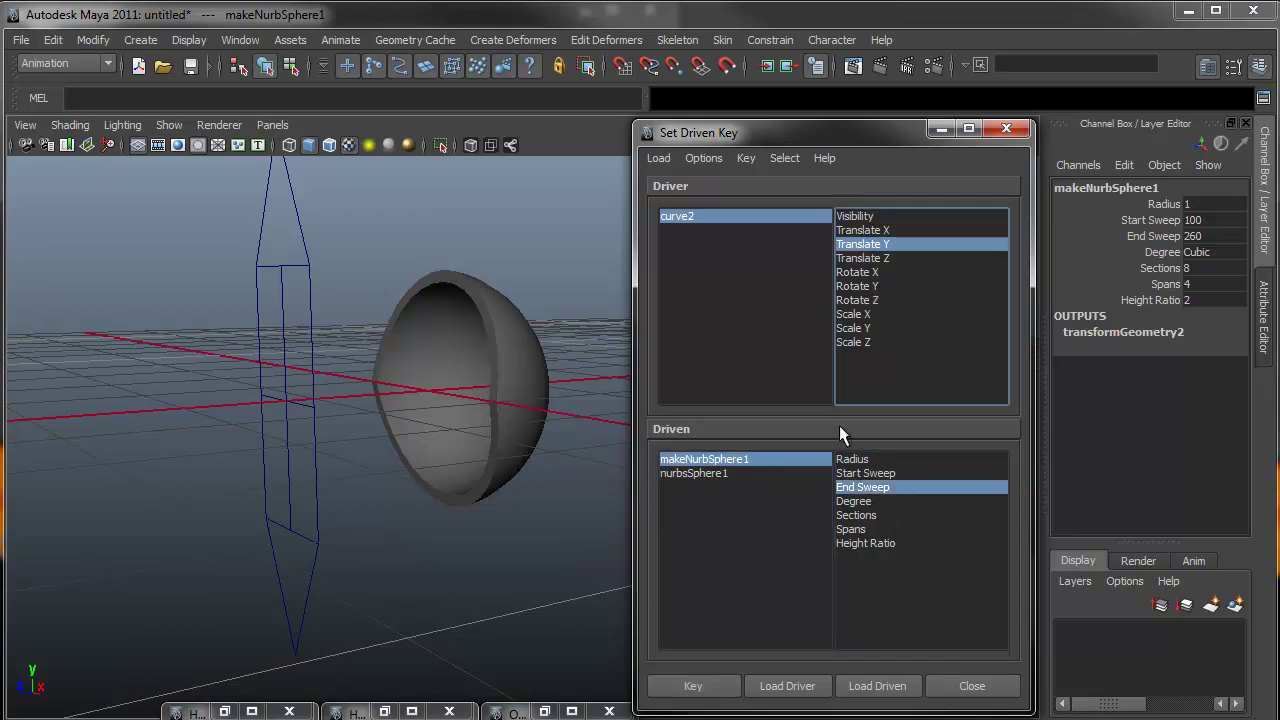
{"action": "left_click", "coordinate": [693, 686]}
Select the upper triangle curve again and set its Translate Y to -2.
{"action": "left_click", "coordinate": [300, 237]}
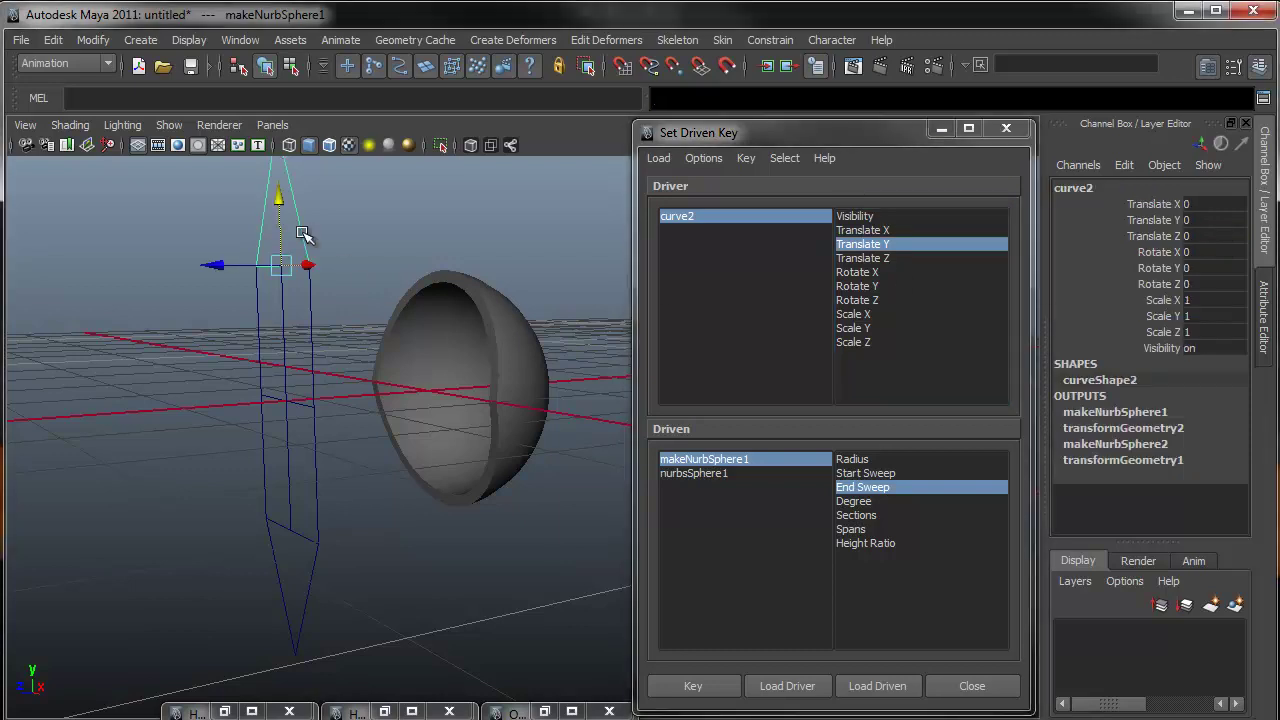
{"action": "left_click", "coordinate": [1203, 218]}
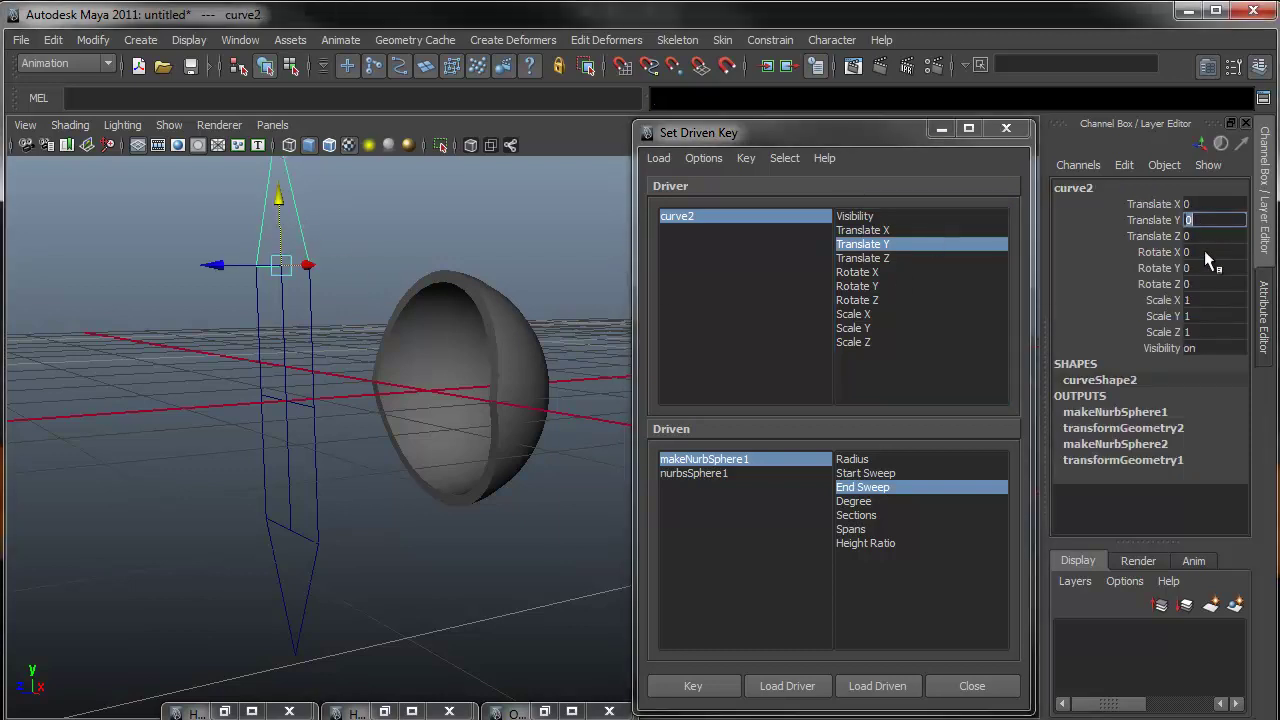
{"action": "type", "text": "-2"}
{"action": "key", "text": "Return"}
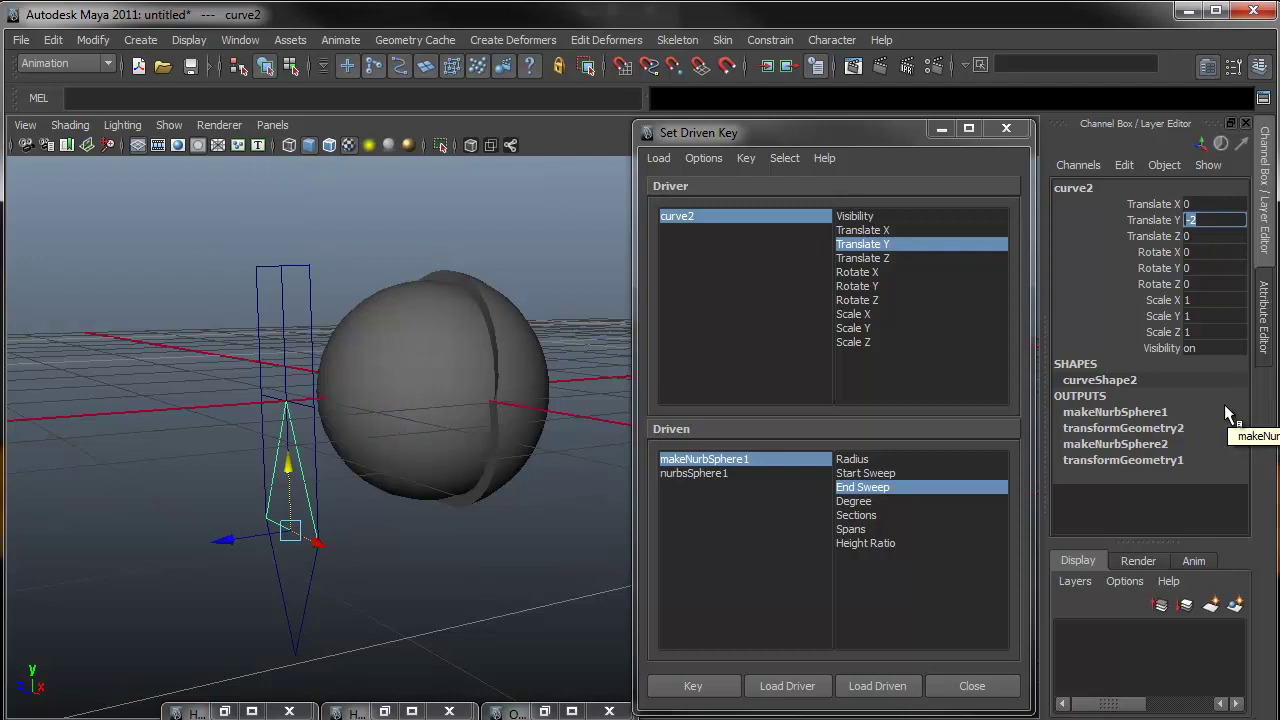
Set the End Sweep of the outer sphere's makeNurbSphere1 input to 460.
{"action": "left_click", "coordinate": [549, 363]}
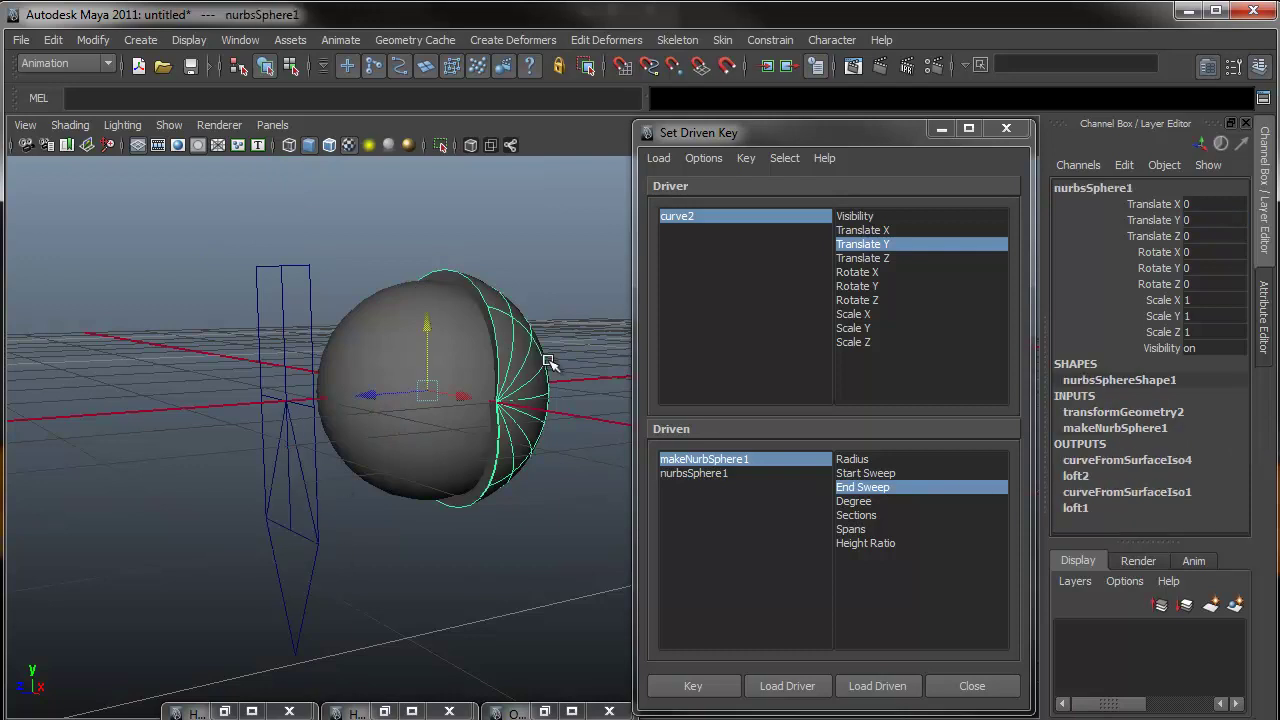
{"action": "left_click", "coordinate": [1131, 427]}
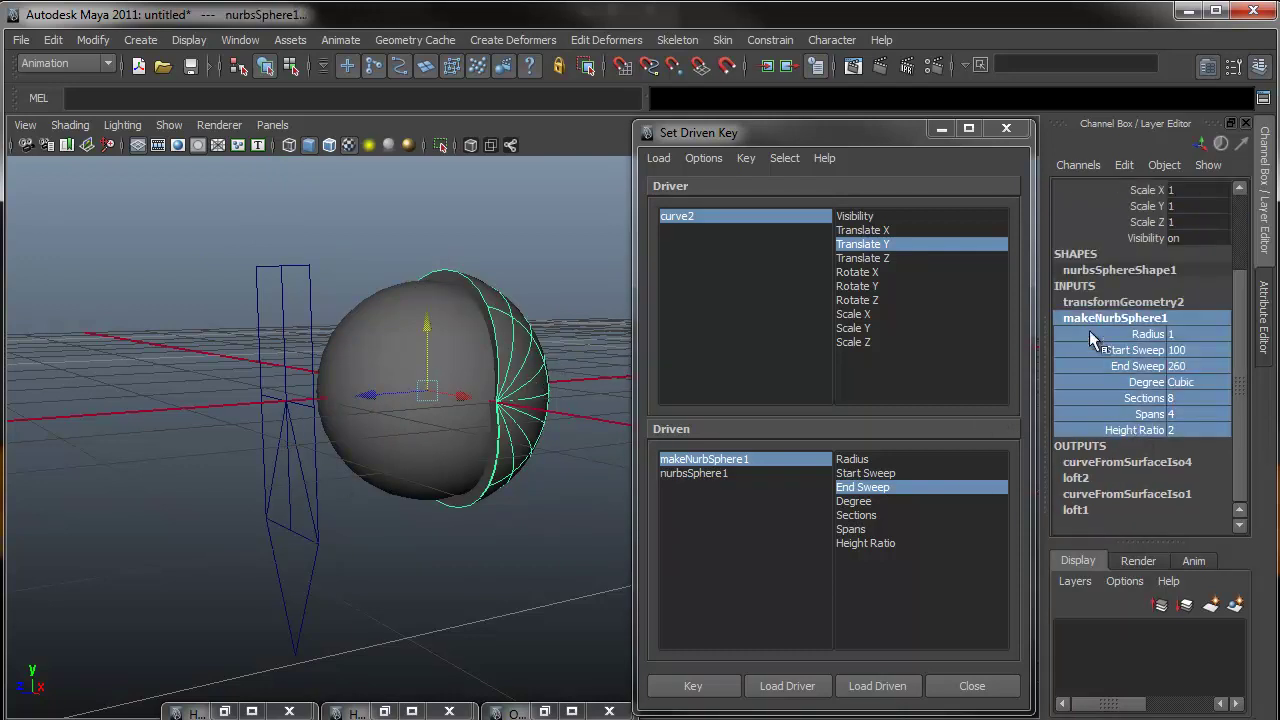
{"action": "left_click", "coordinate": [1189, 367]}
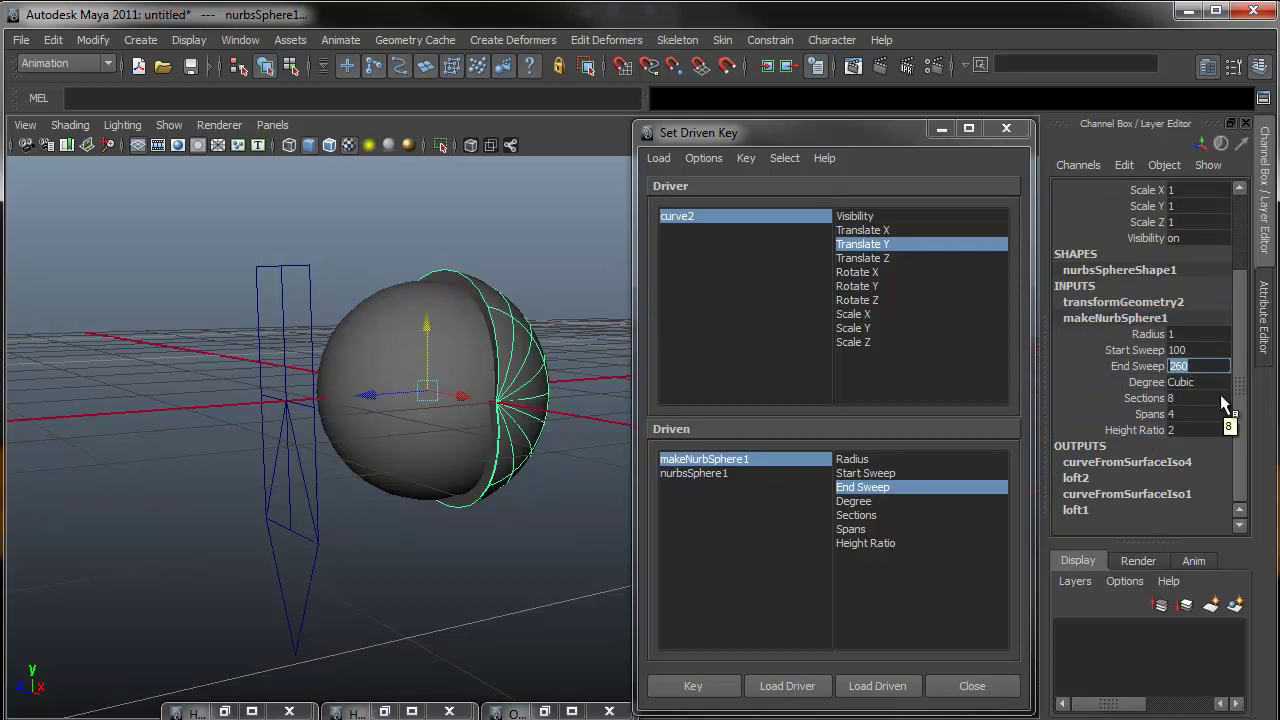
{"action": "type", "text": "460"}
{"action": "key", "text": "Return"}
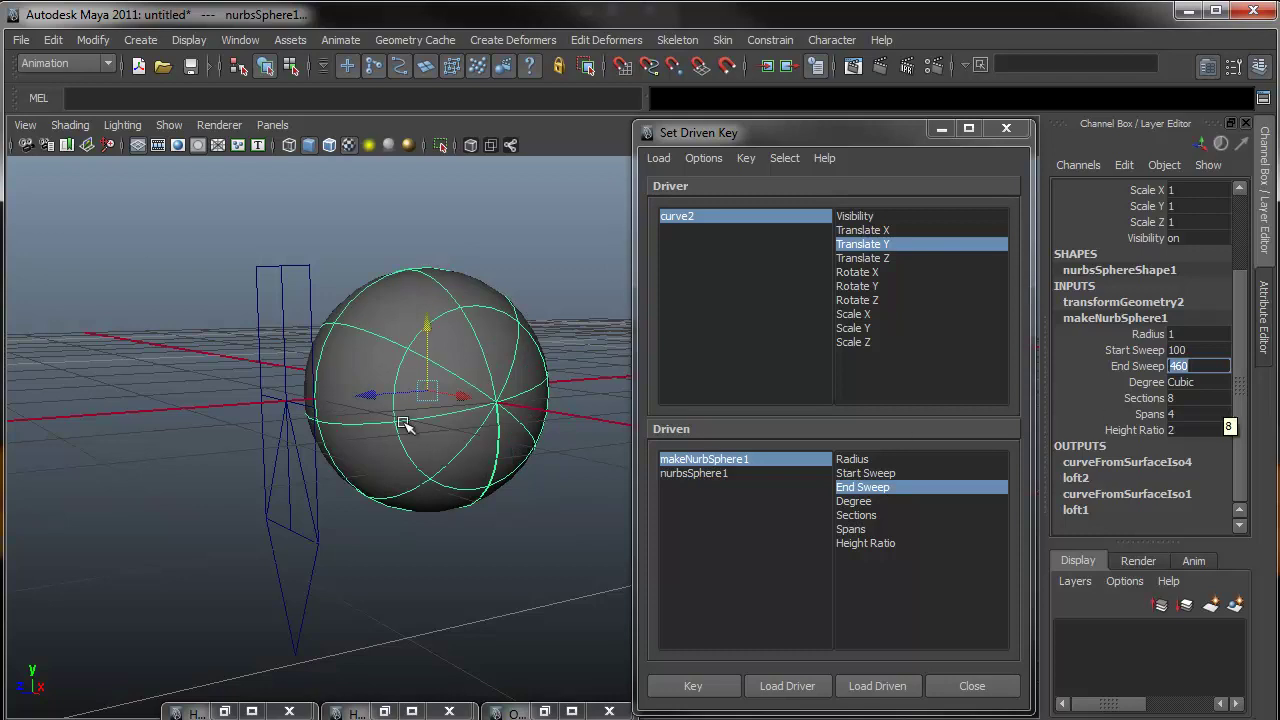
Key the outer sphere's End Sweep of 460 against the upper triangle's Translate Y at -2.
{"action": "left_click", "coordinate": [864, 248]}
{"action": "left_click", "coordinate": [872, 490]}
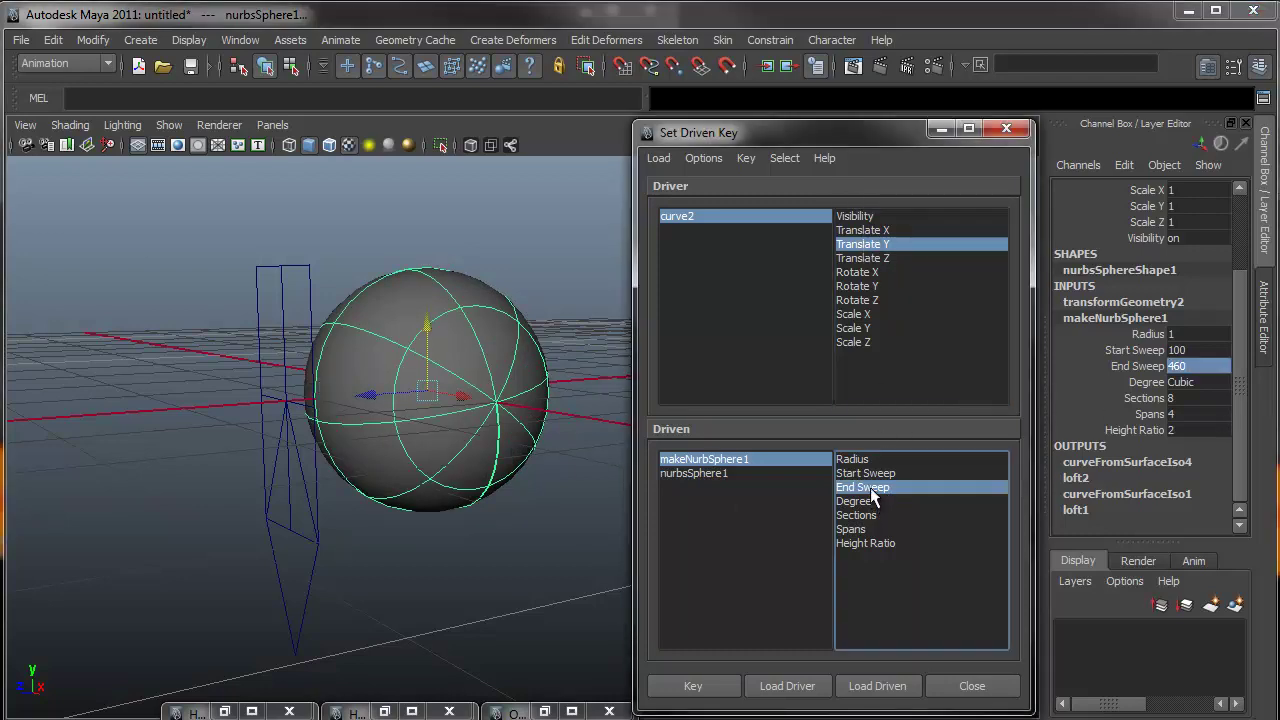
{"action": "left_click", "coordinate": [709, 686]}
Test both driven sphere sweeps by sliding the upper triangle back up, and return its Translate Y to 0.
{"action": "left_click", "coordinate": [302, 460]}
{"action": "left_click_drag", "start_coordinate": [294, 457], "coordinate": [304, 203]}
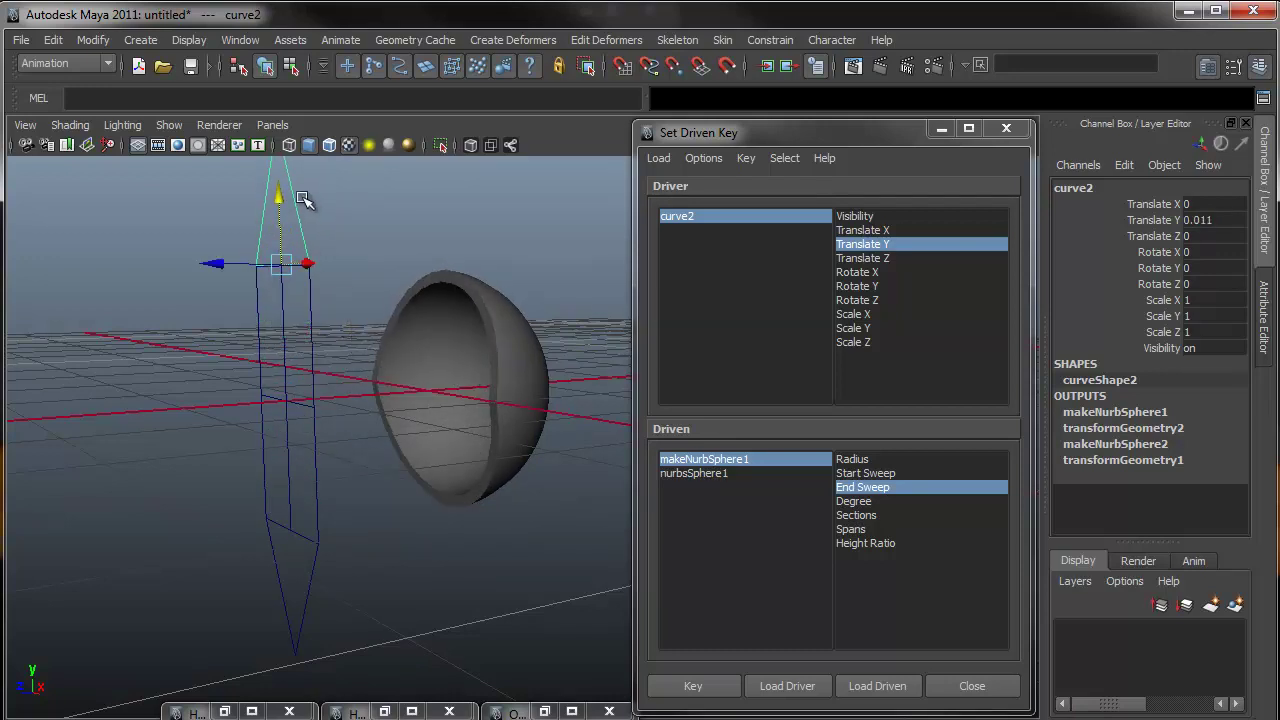
{"action": "left_click", "coordinate": [1212, 220]}
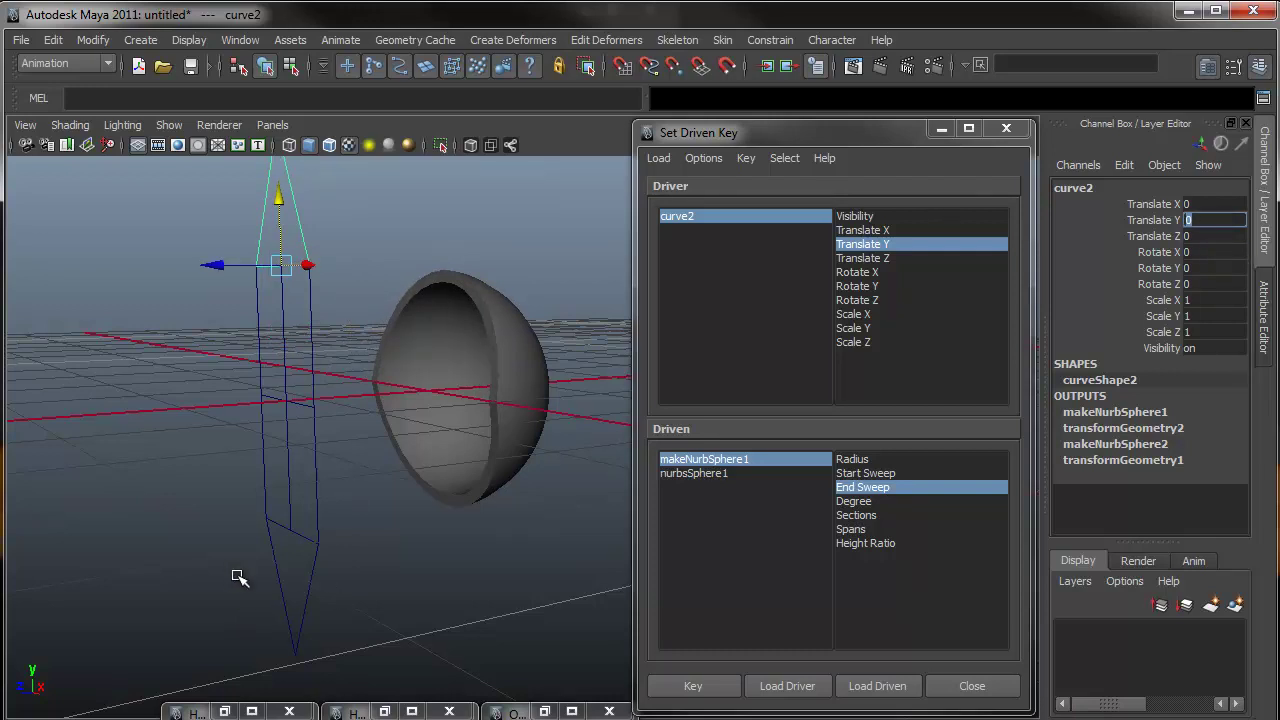
Load the lower triangle curve as the driver and choose its Translate Y as the driving attribute.
{"action": "left_click", "coordinate": [316, 620]}
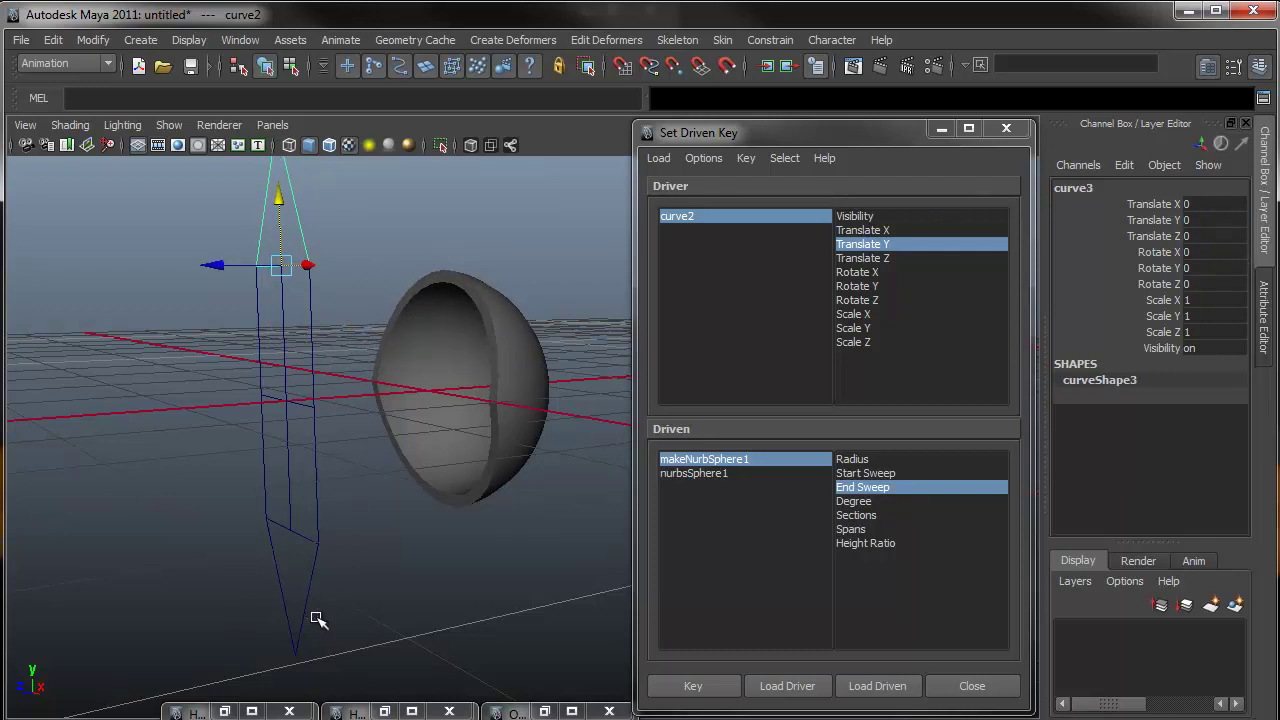
{"action": "left_click", "coordinate": [786, 690]}
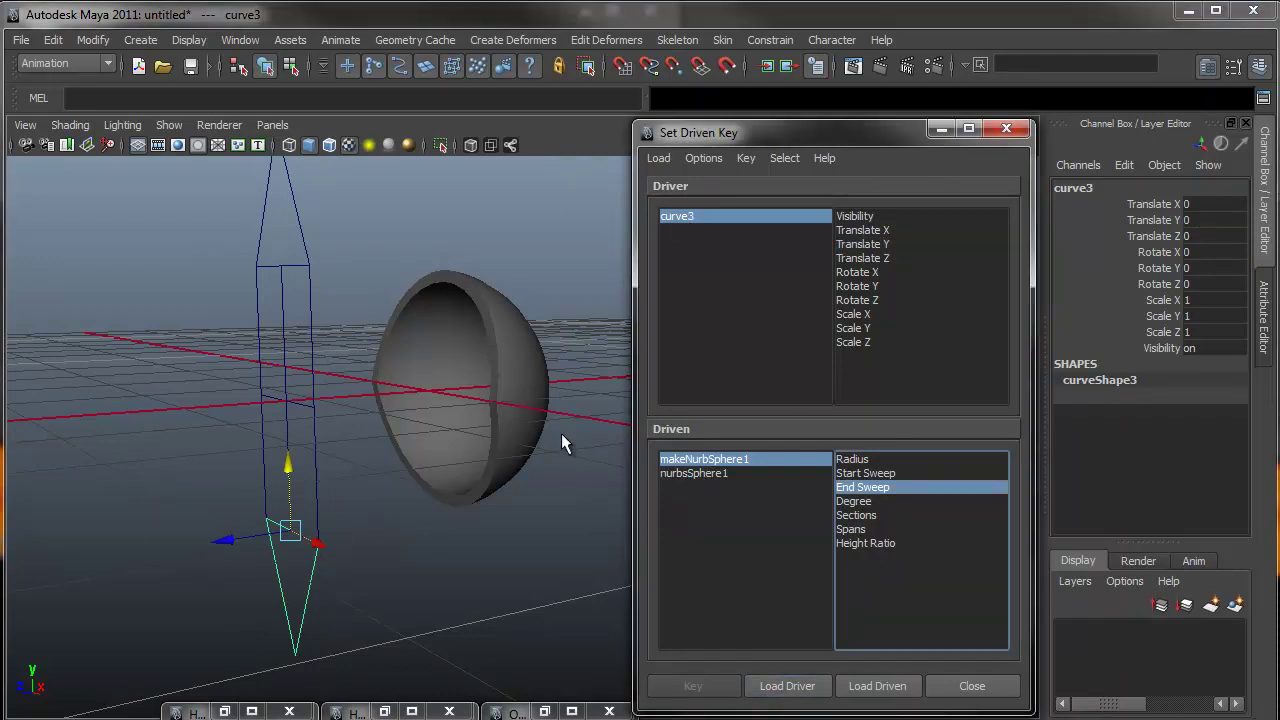
{"action": "left_click", "coordinate": [883, 245]}
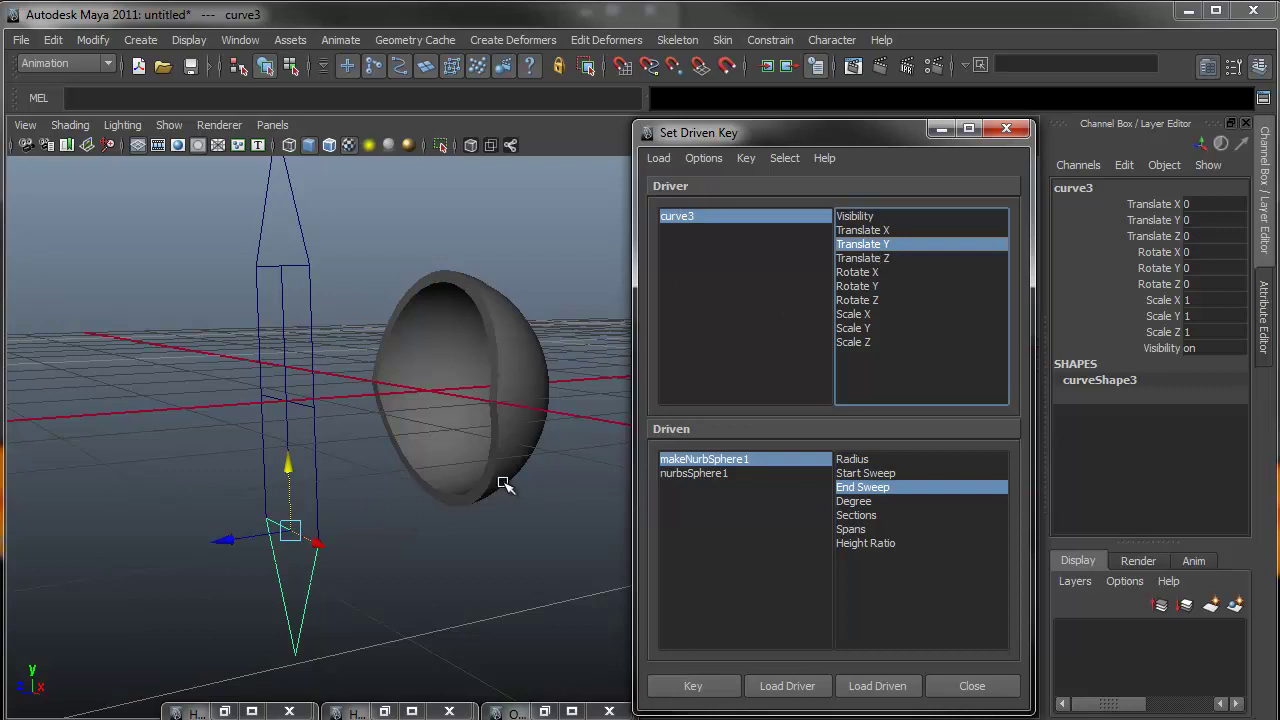
Load the inner sphere's makeNurbSphere2 as driven and key its Start Sweep against the lower triangle's Translate Y at 0.
{"action": "left_click", "coordinate": [443, 458]}
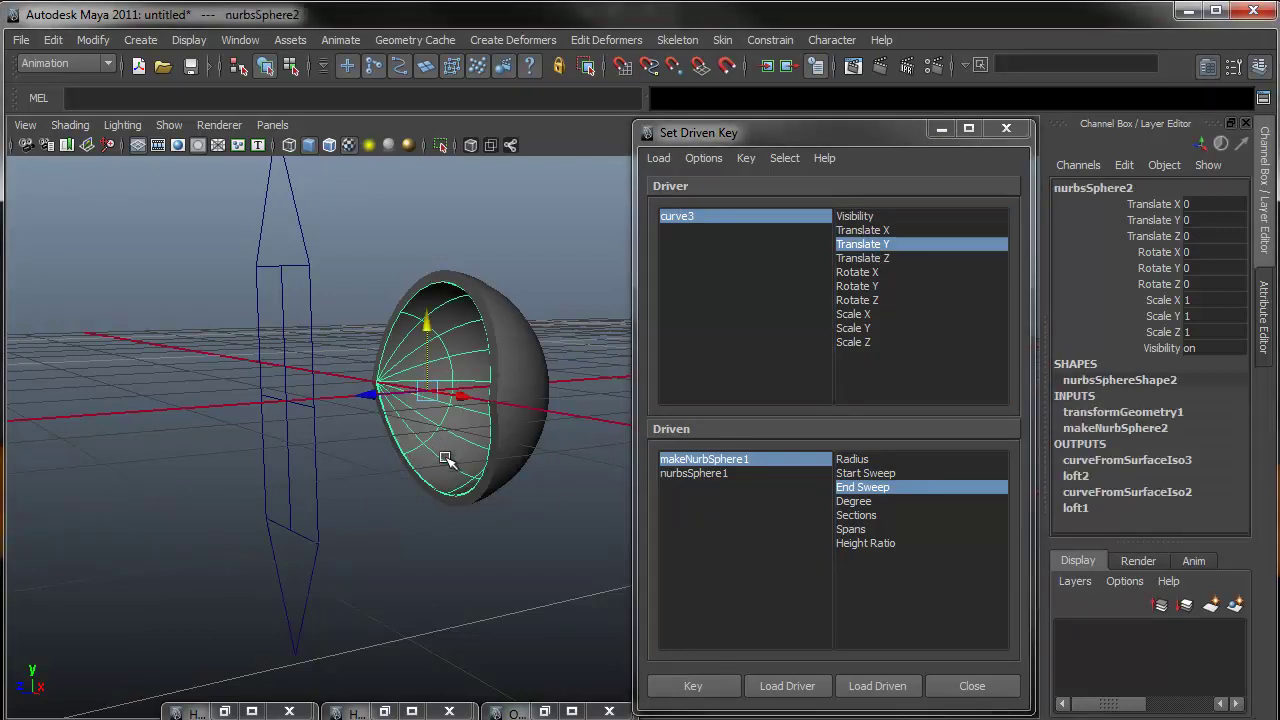
{"action": "left_click", "coordinate": [1141, 428]}
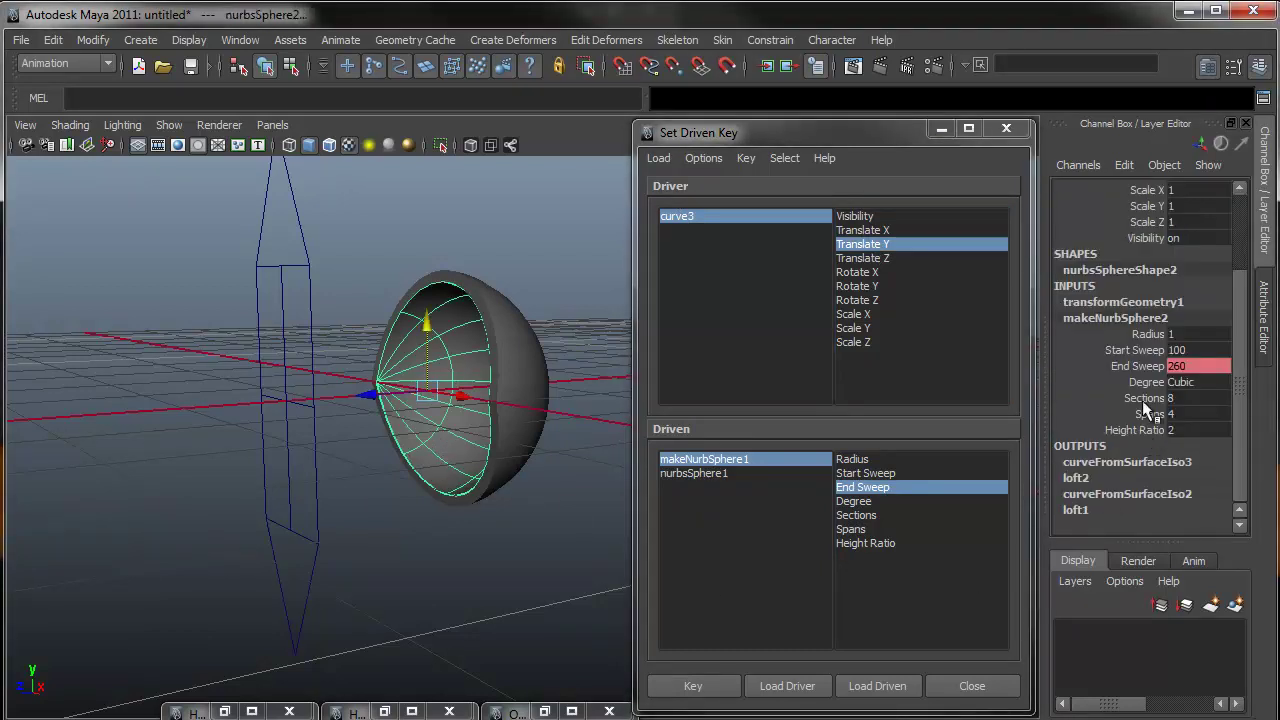
{"action": "left_click", "coordinate": [877, 686]}
{"action": "left_click", "coordinate": [716, 457]}
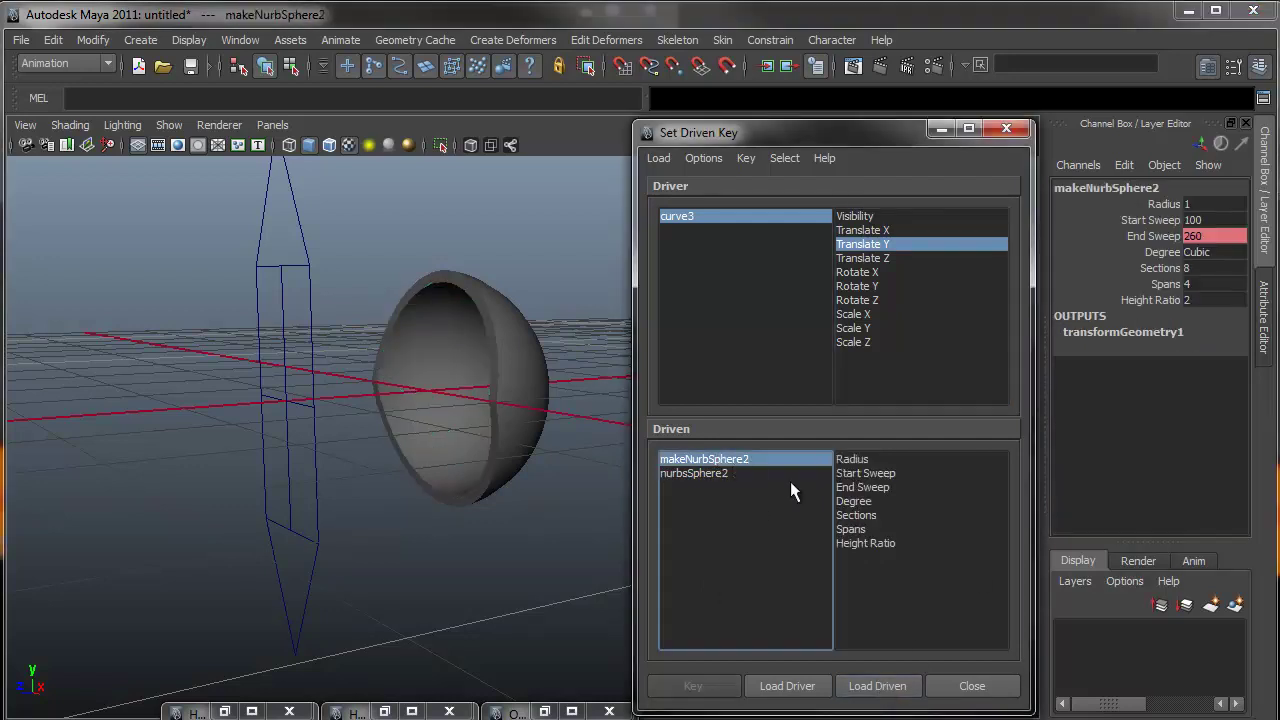
{"action": "left_click", "coordinate": [870, 473]}
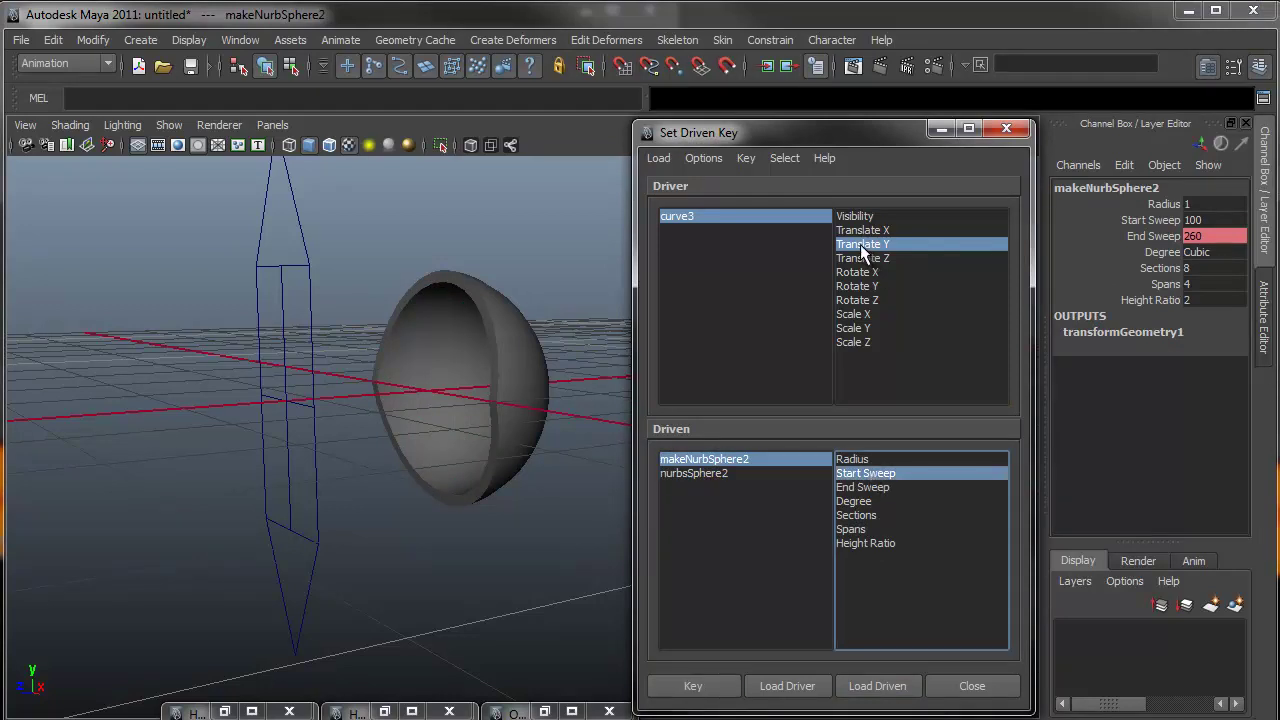
{"action": "left_click", "coordinate": [697, 686]}
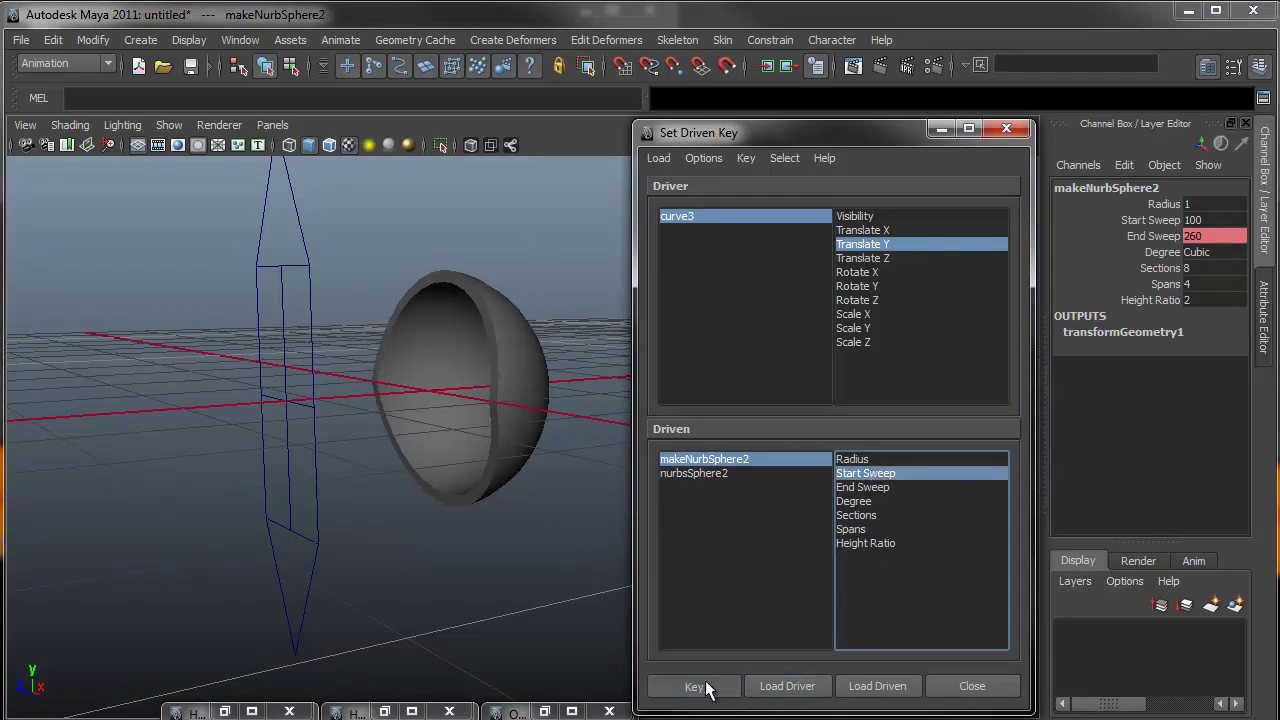
Select the lower triangle curve and set its Translate Y to 2.
{"action": "left_click", "coordinate": [440, 452]}
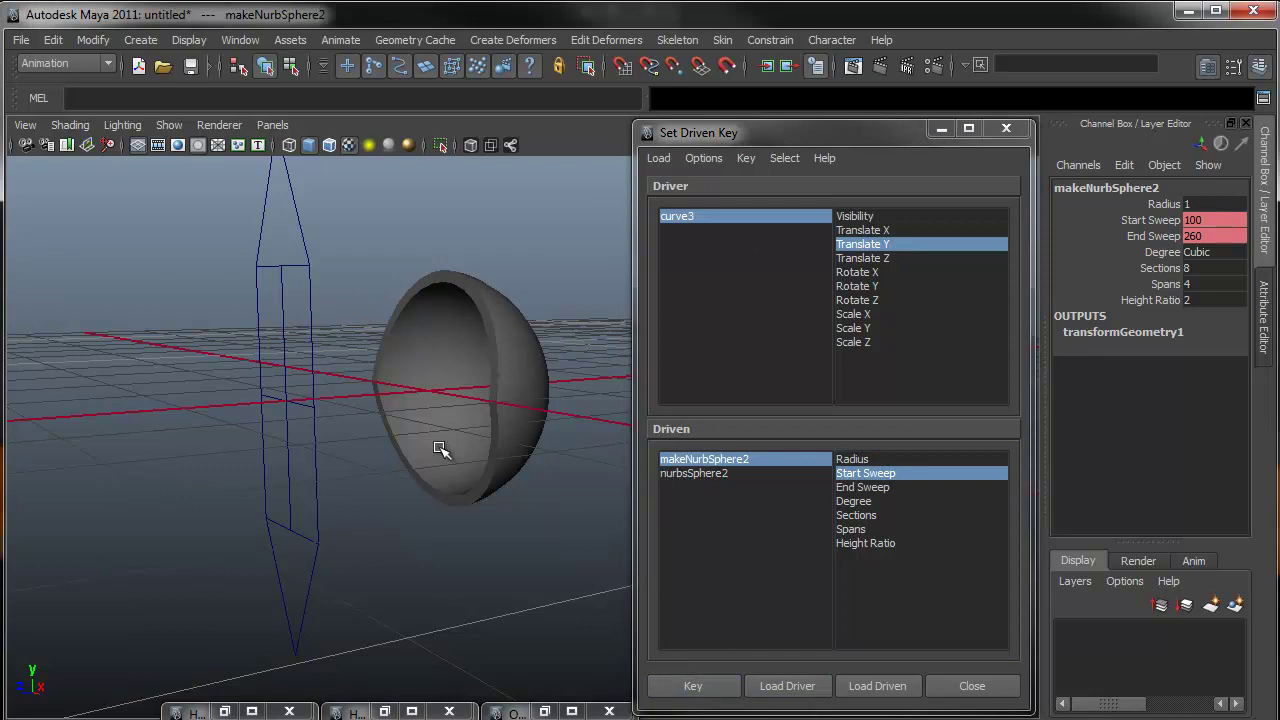
{"action": "left_click", "coordinate": [288, 598]}
{"action": "left_click_drag", "start_coordinate": [288, 468], "coordinate": [285, 337]}
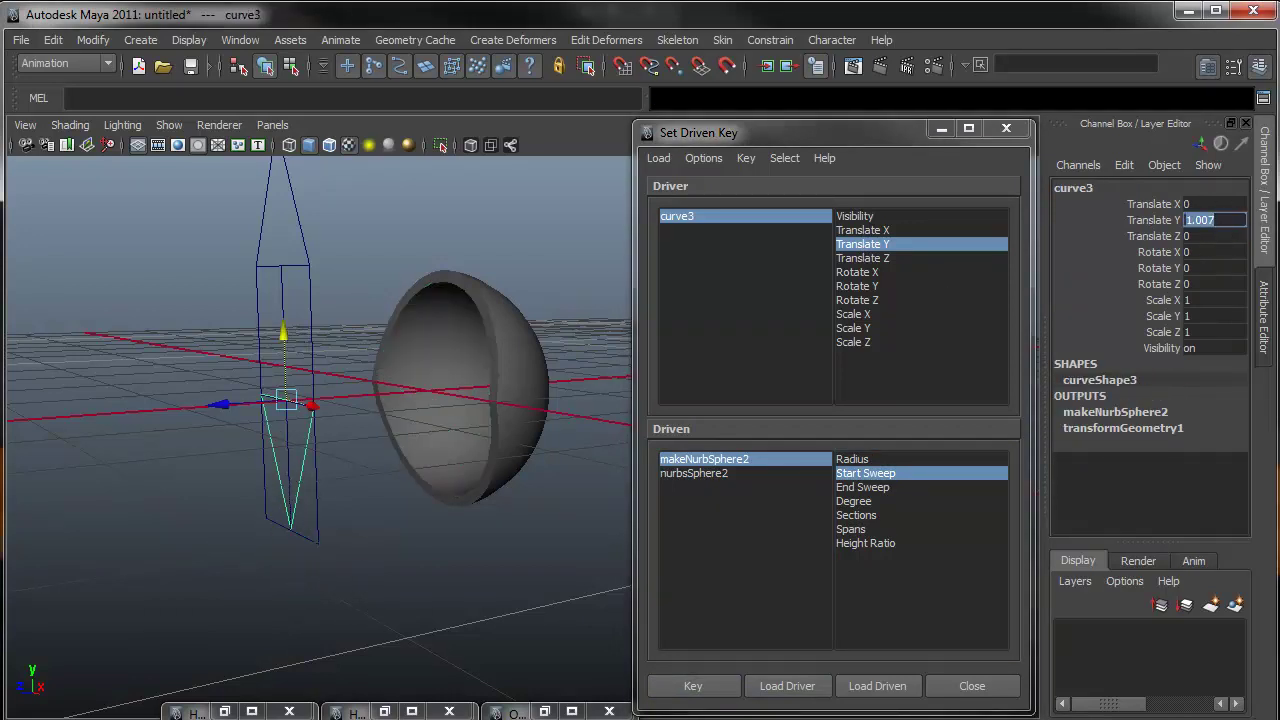
{"action": "type", "text": "2"}
{"action": "key", "text": "Return"}
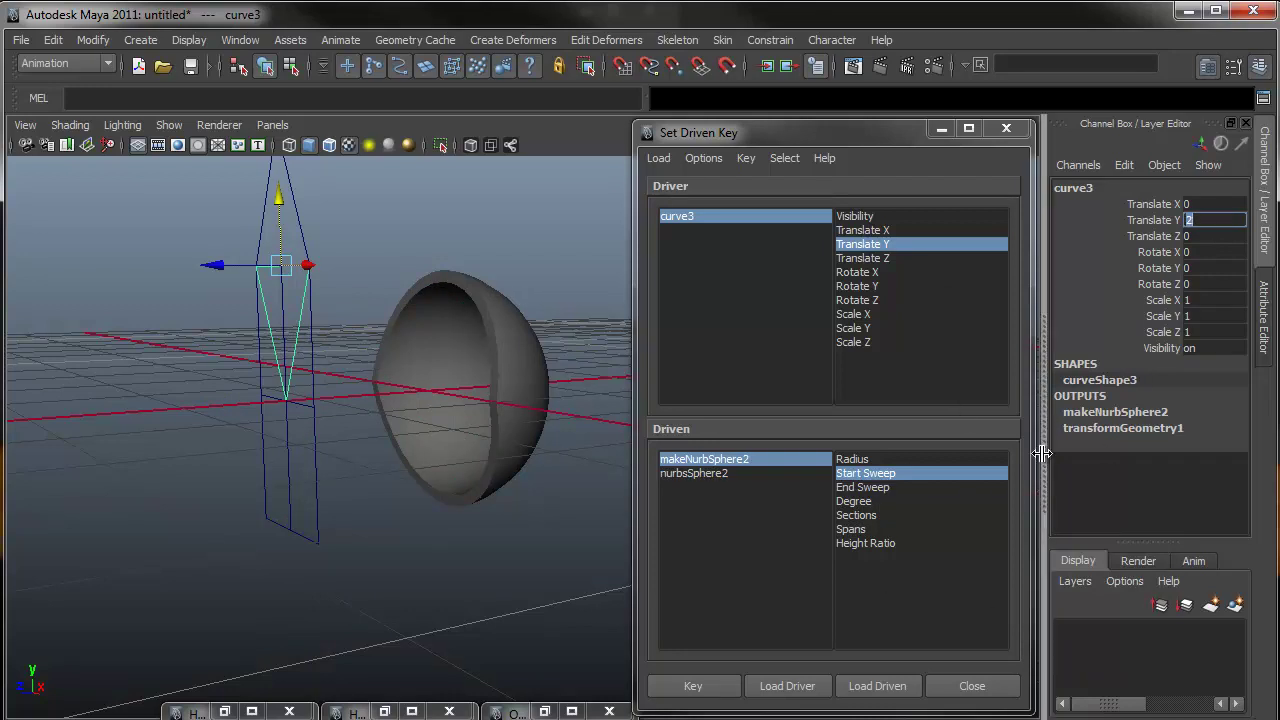
Set the Start Sweep of the inner sphere's makeNurbSphere2 input to -100.
{"action": "left_click", "coordinate": [470, 412]}
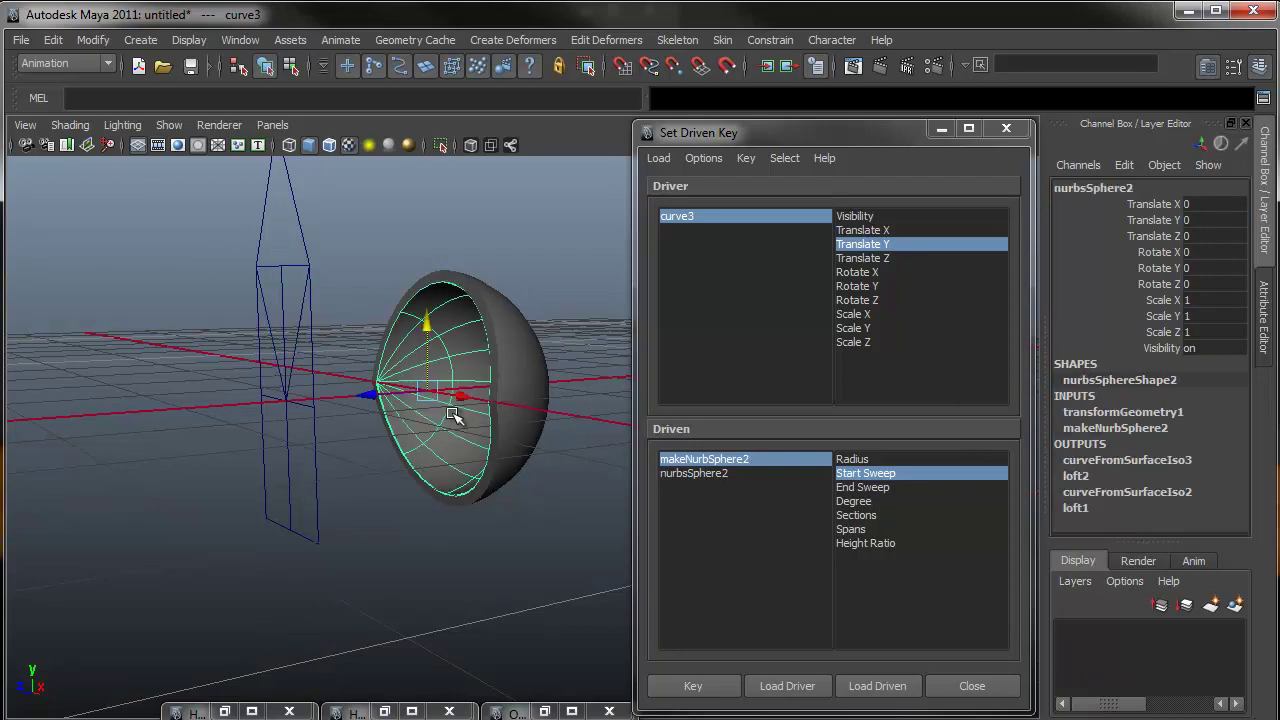
{"action": "left_click", "coordinate": [1121, 426]}
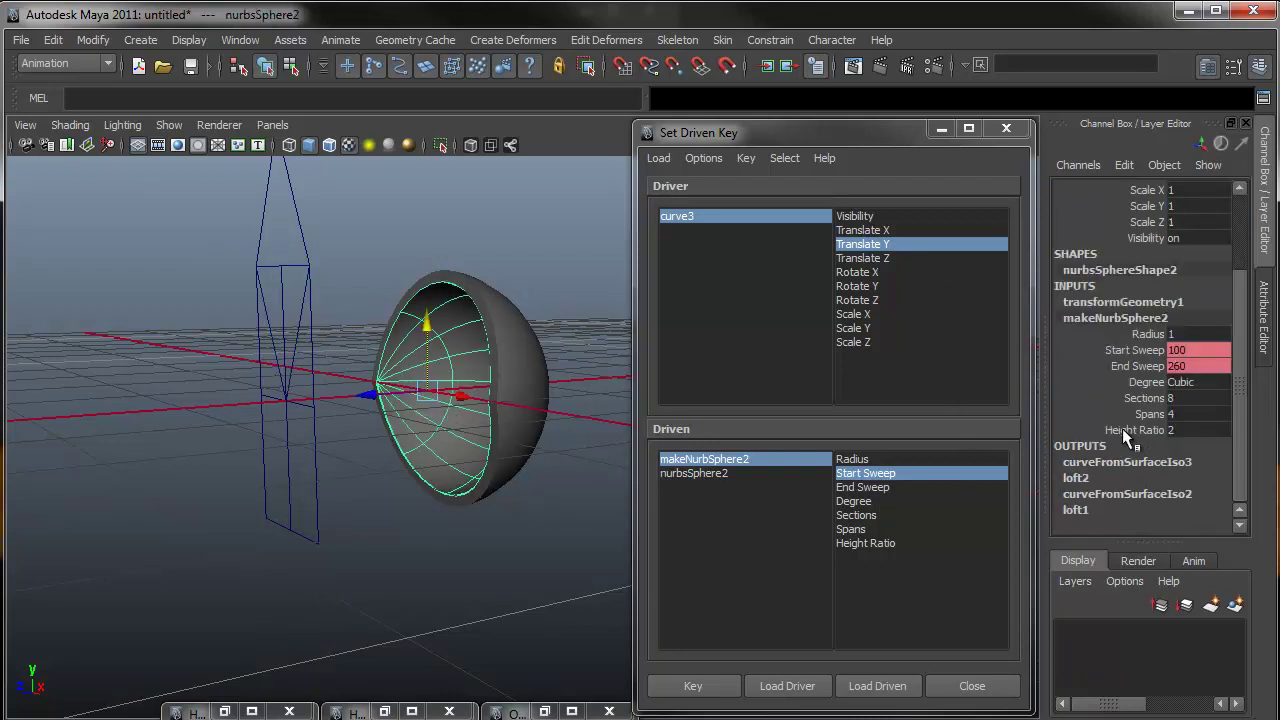
{"action": "left_click", "coordinate": [1186, 350]}
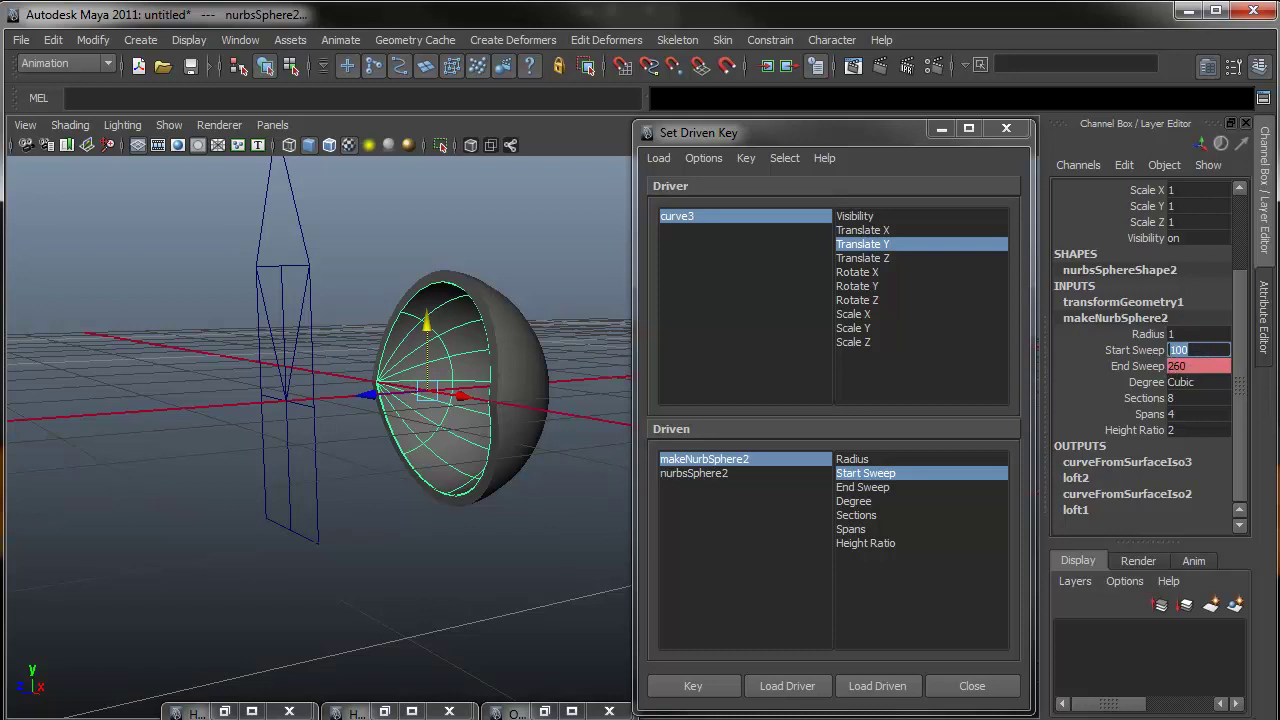
{"action": "type", "text": "-100"}
{"action": "key", "text": "Return"}
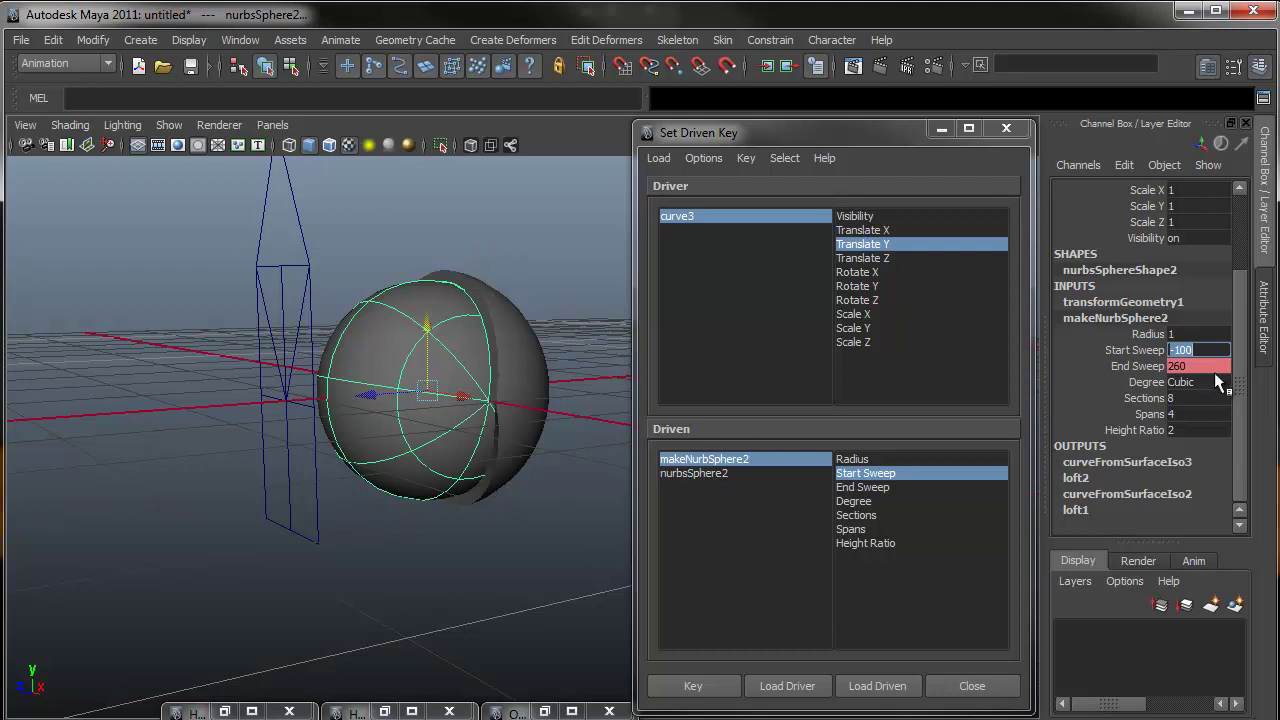
Key the inner sphere's Start Sweep of -100 against the lower triangle's Translate Y at 2.
{"action": "left_click", "coordinate": [868, 252]}
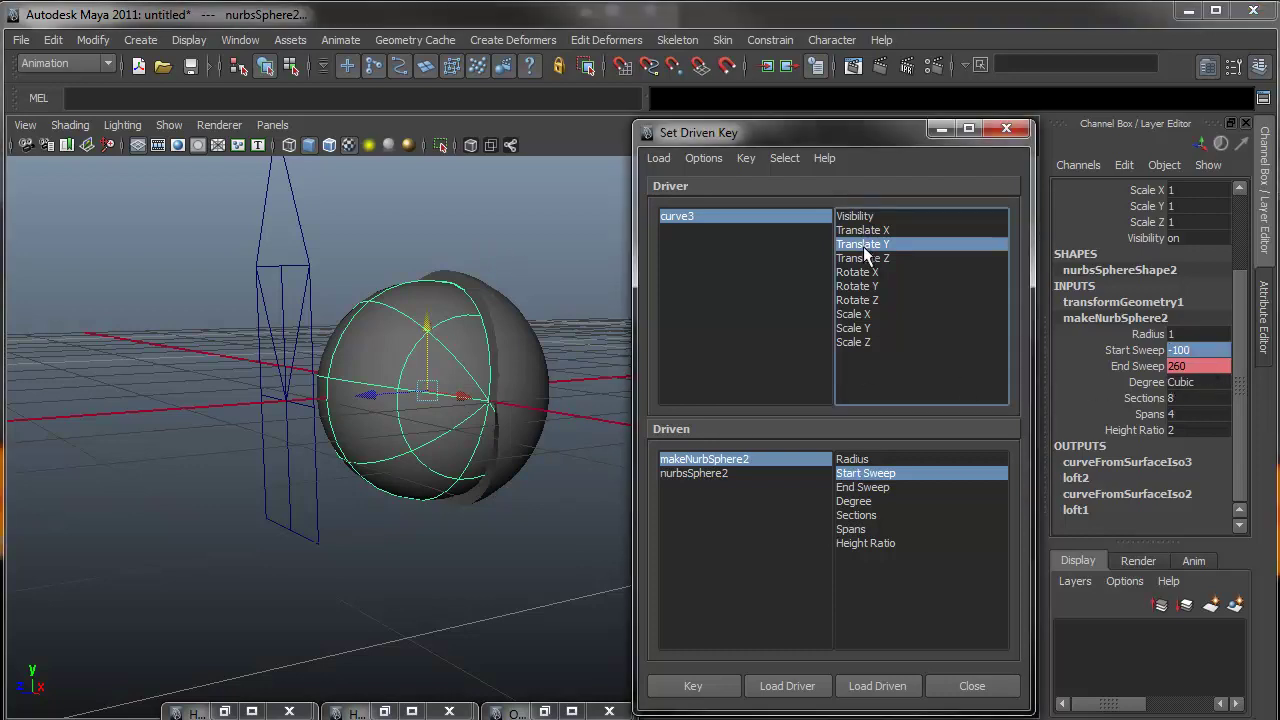
{"action": "left_click", "coordinate": [870, 476]}
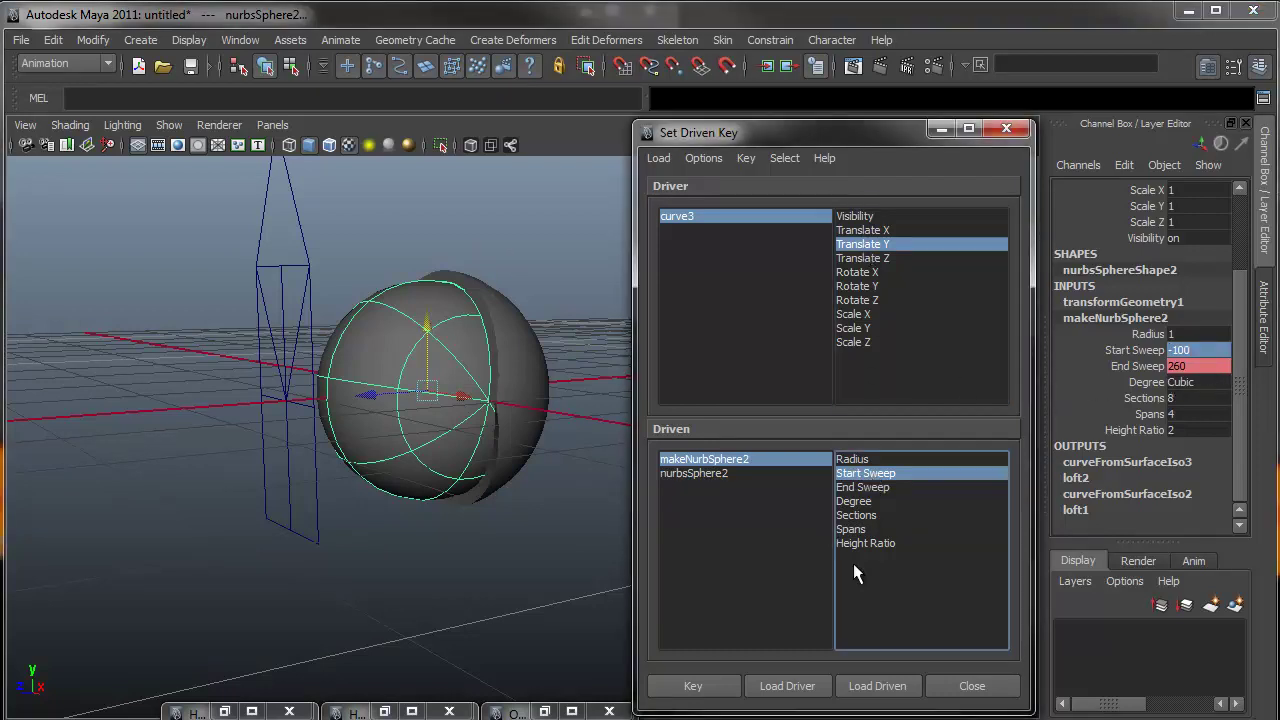
{"action": "left_click", "coordinate": [716, 690]}
Select the lower triangle curve and return its Translate Y to 0.
{"action": "left_click", "coordinate": [292, 352]}
{"action": "left_click", "coordinate": [1186, 220]}
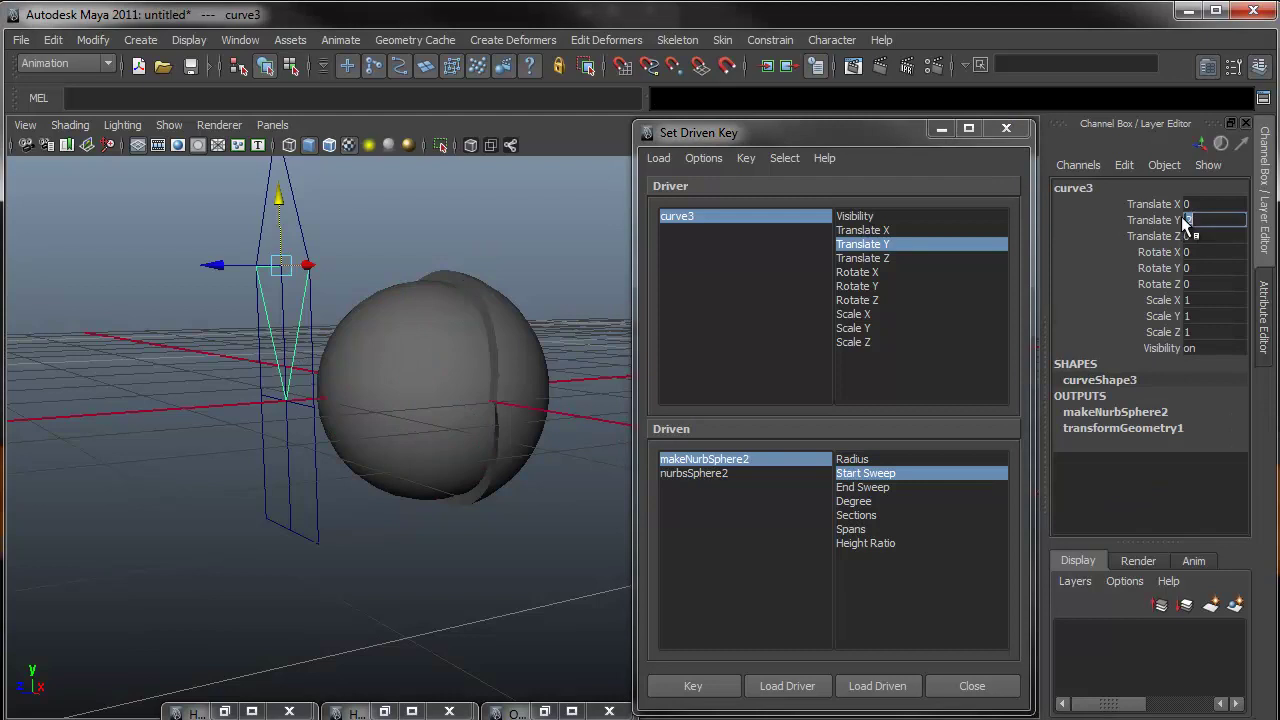
{"action": "type", "text": "0"}
{"action": "key", "text": "Return"}
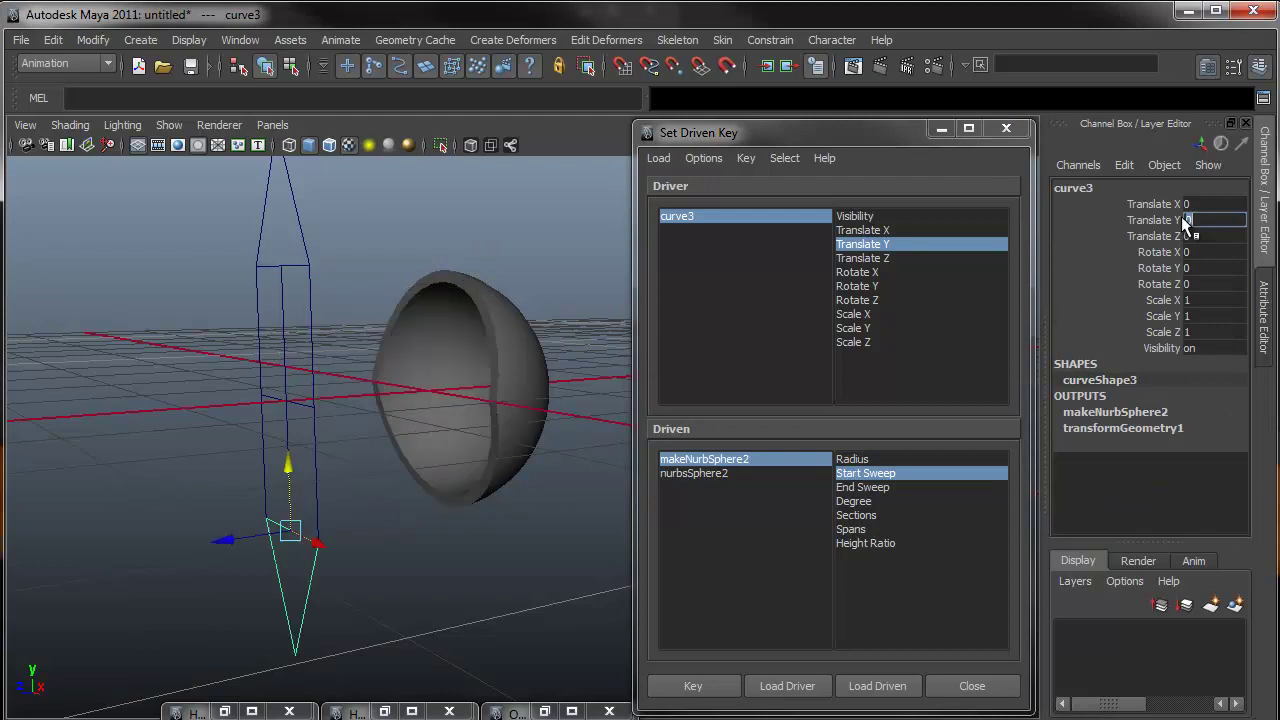
Load the outer sphere's makeNurbSphere1 as driven and key its Start Sweep against the lower triangle's Translate Y at 0.
{"action": "left_click", "coordinate": [528, 424]}
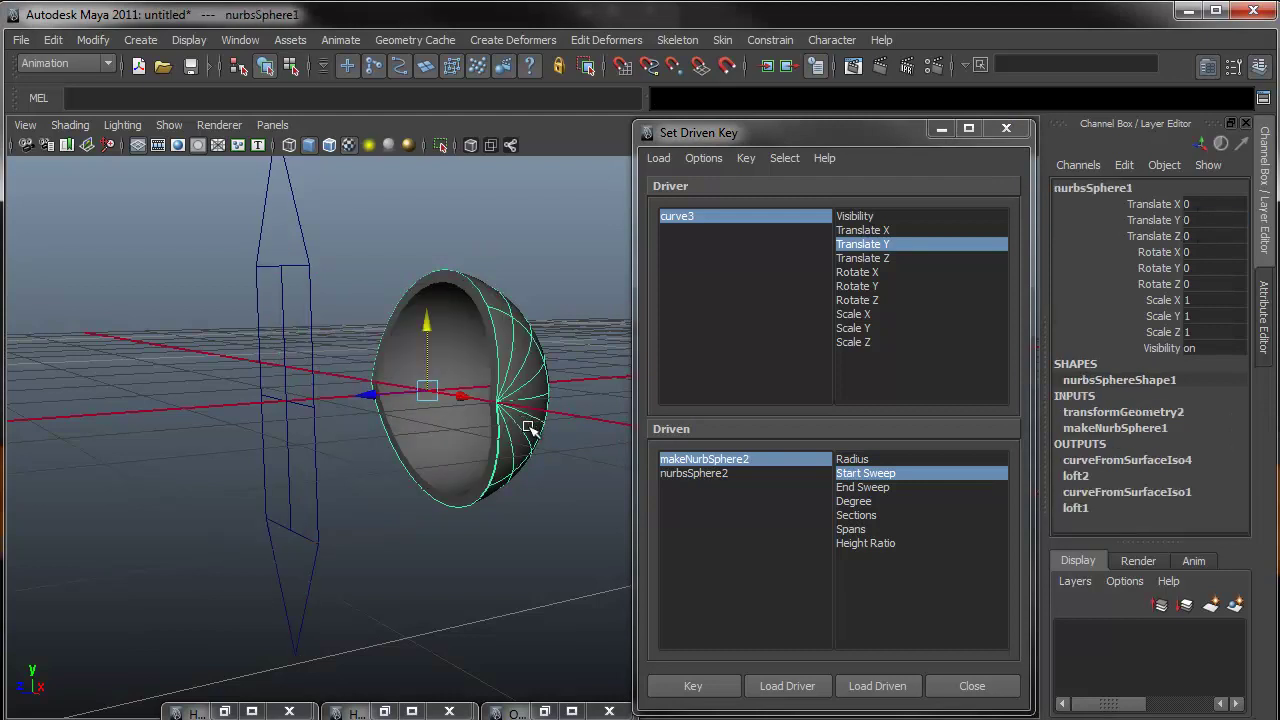
{"action": "left_click", "coordinate": [1133, 426]}
{"action": "left_click", "coordinate": [877, 686]}
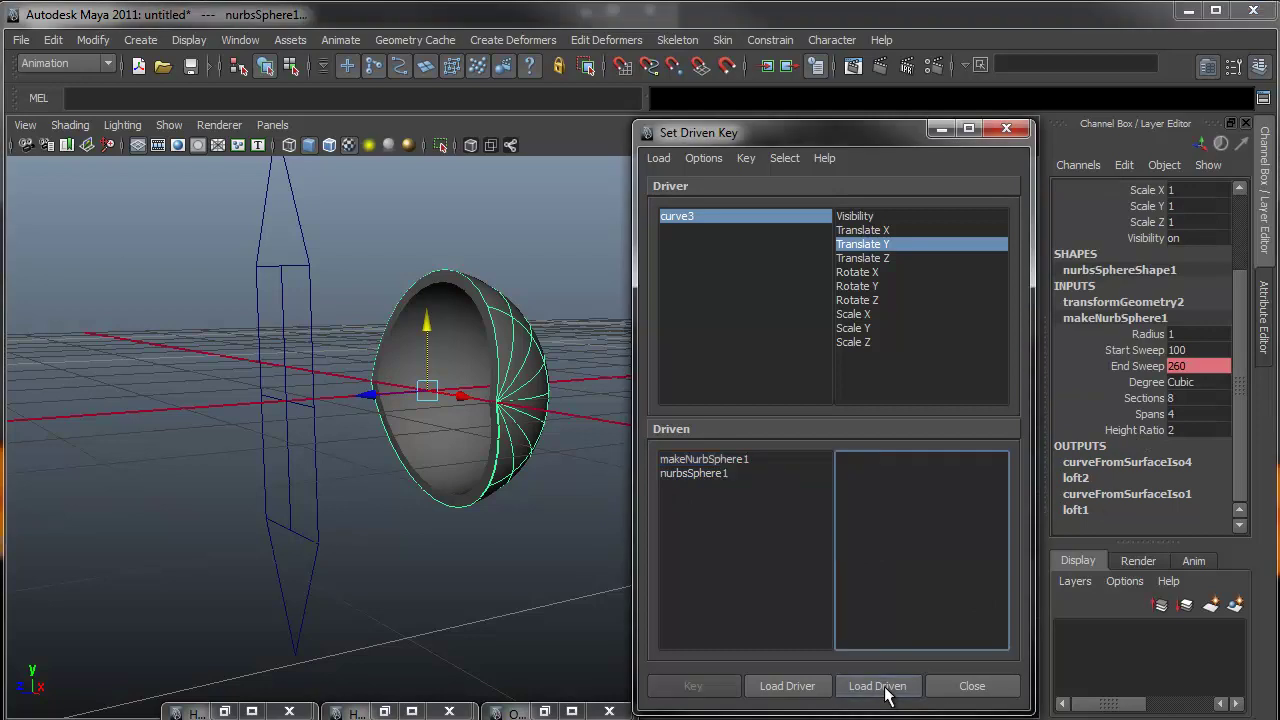
{"action": "left_click", "coordinate": [708, 458]}
{"action": "left_click", "coordinate": [868, 473]}
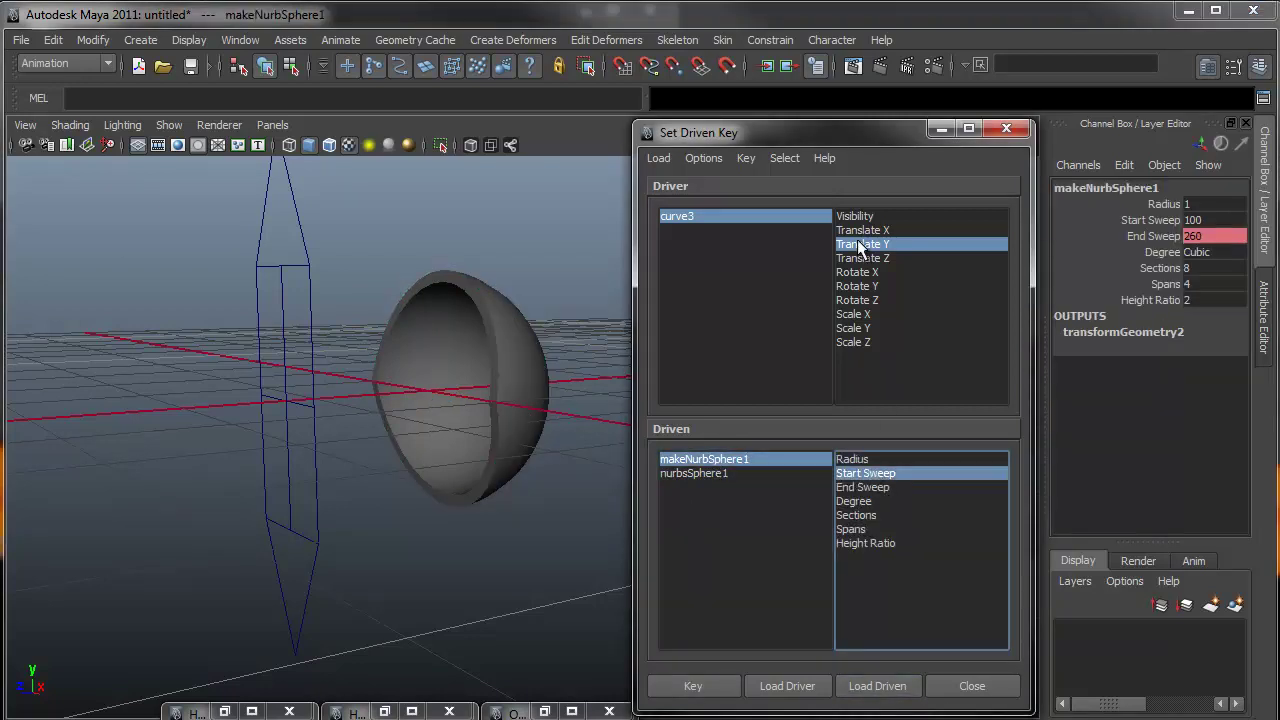
{"action": "left_click", "coordinate": [858, 245]}
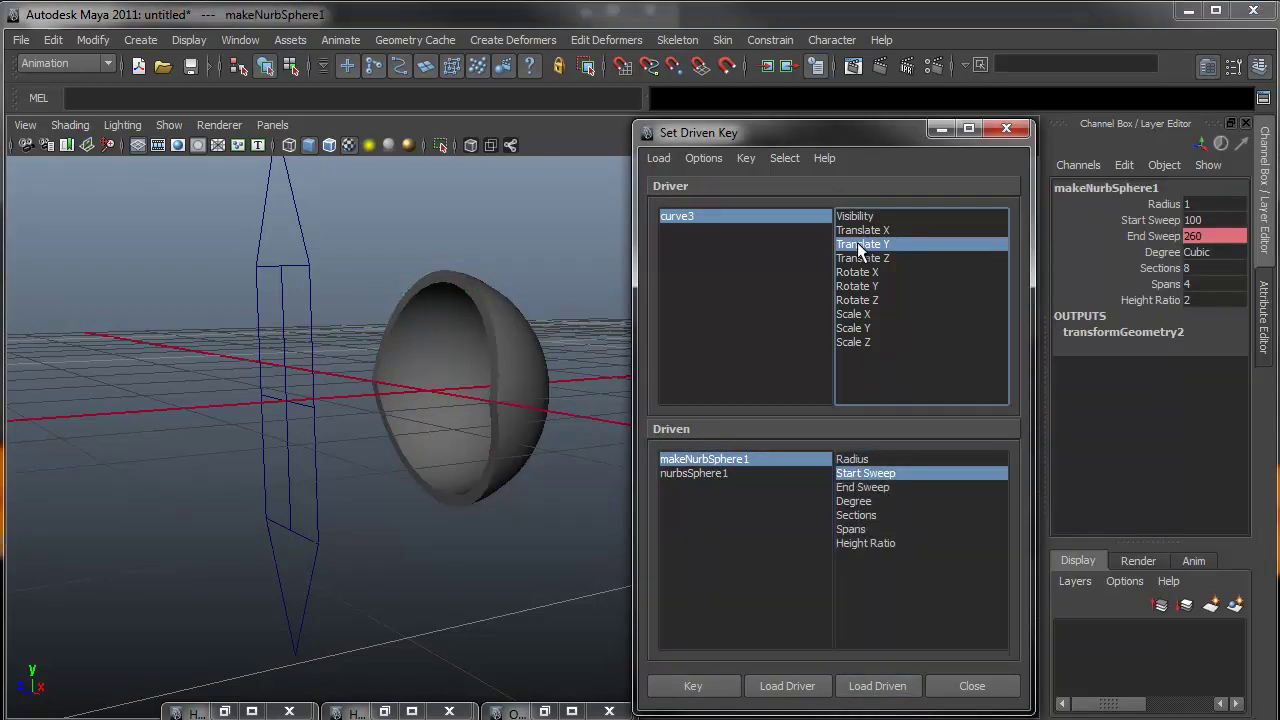
{"action": "left_click", "coordinate": [693, 686]}
Select the lower triangle curve again and set its Translate Y to 2.
{"action": "left_click", "coordinate": [310, 600]}
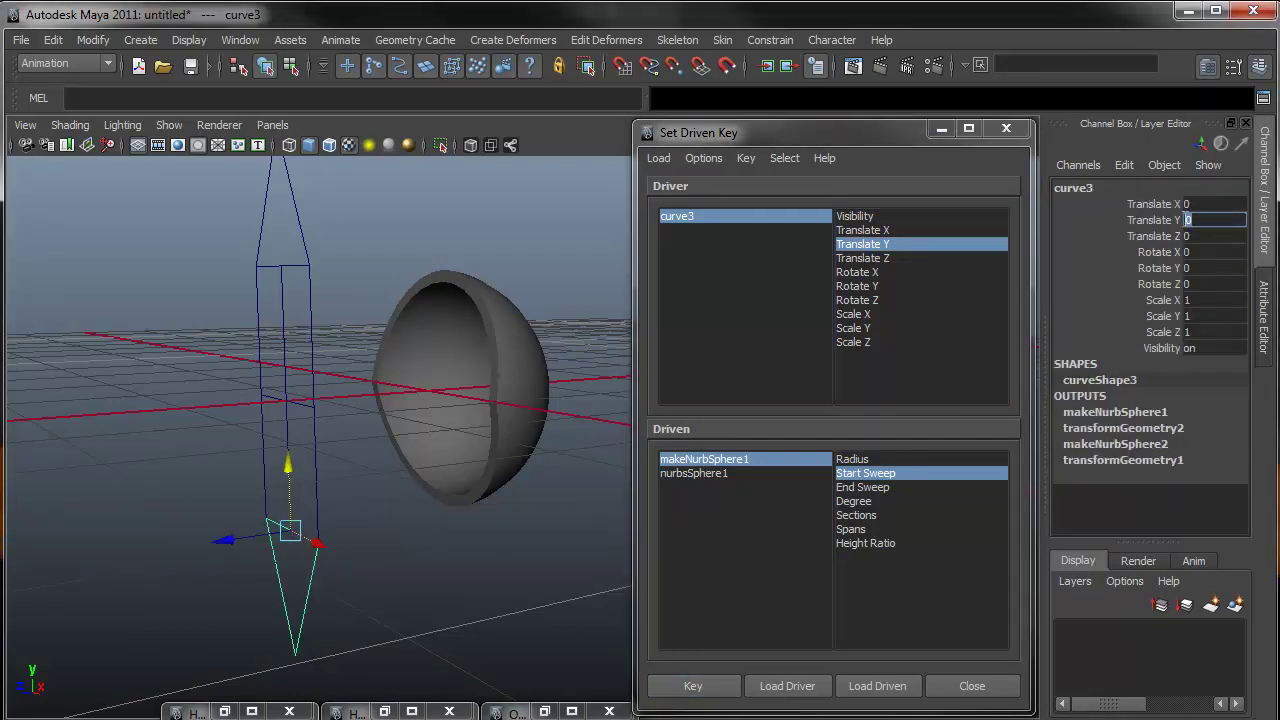
{"action": "type", "text": "2"}
{"action": "key", "text": "Return"}
Set the Start Sweep of the outer sphere's makeNurbSphere1 input to -100.
{"action": "left_click", "coordinate": [516, 412]}
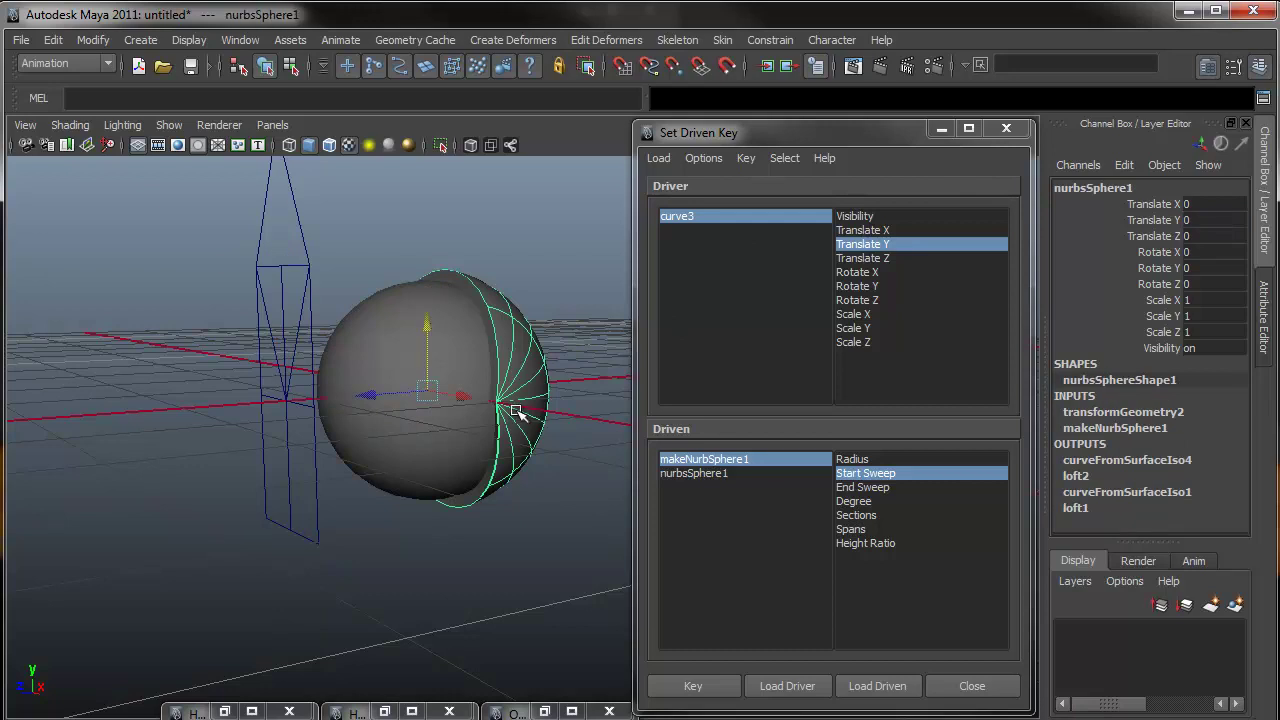
{"action": "left_click", "coordinate": [1143, 424]}
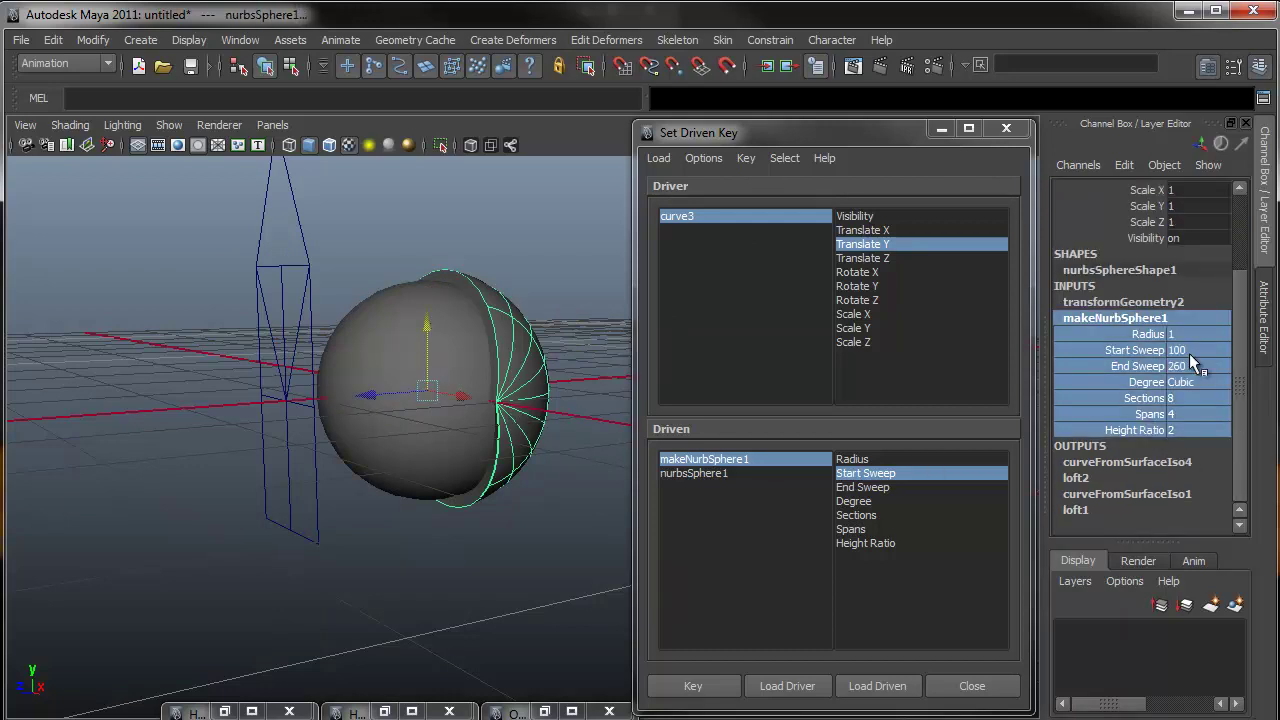
{"action": "left_click", "coordinate": [1186, 349]}
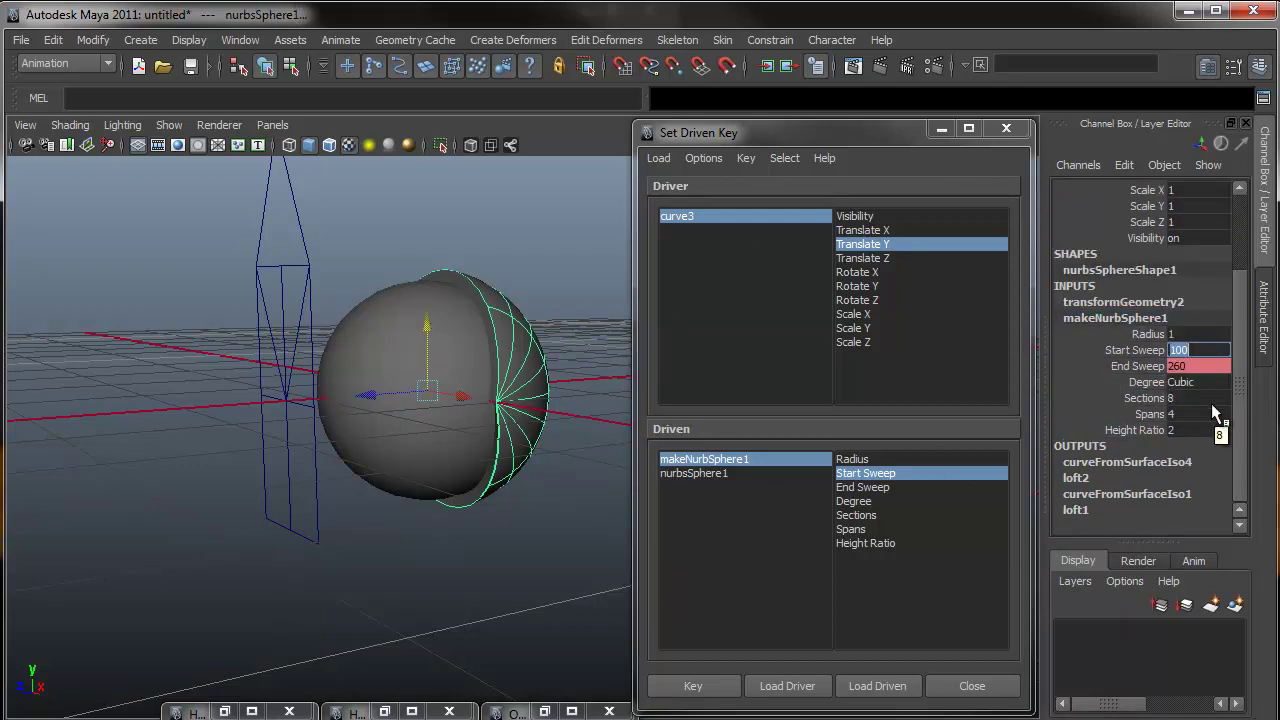
{"action": "type", "text": "-100"}
{"action": "key", "text": "Return"}
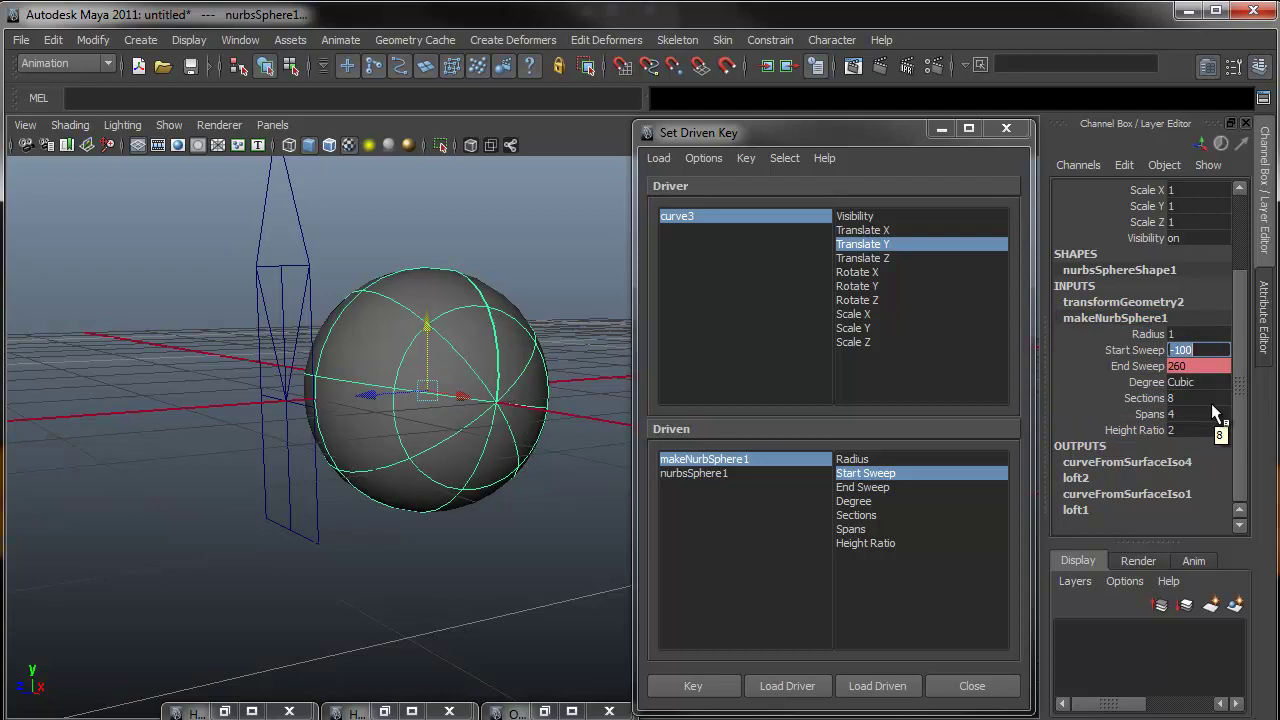
Key the outer sphere's Start Sweep of -100 against the lower triangle's Translate Y at 2.
{"action": "left_click", "coordinate": [886, 245]}
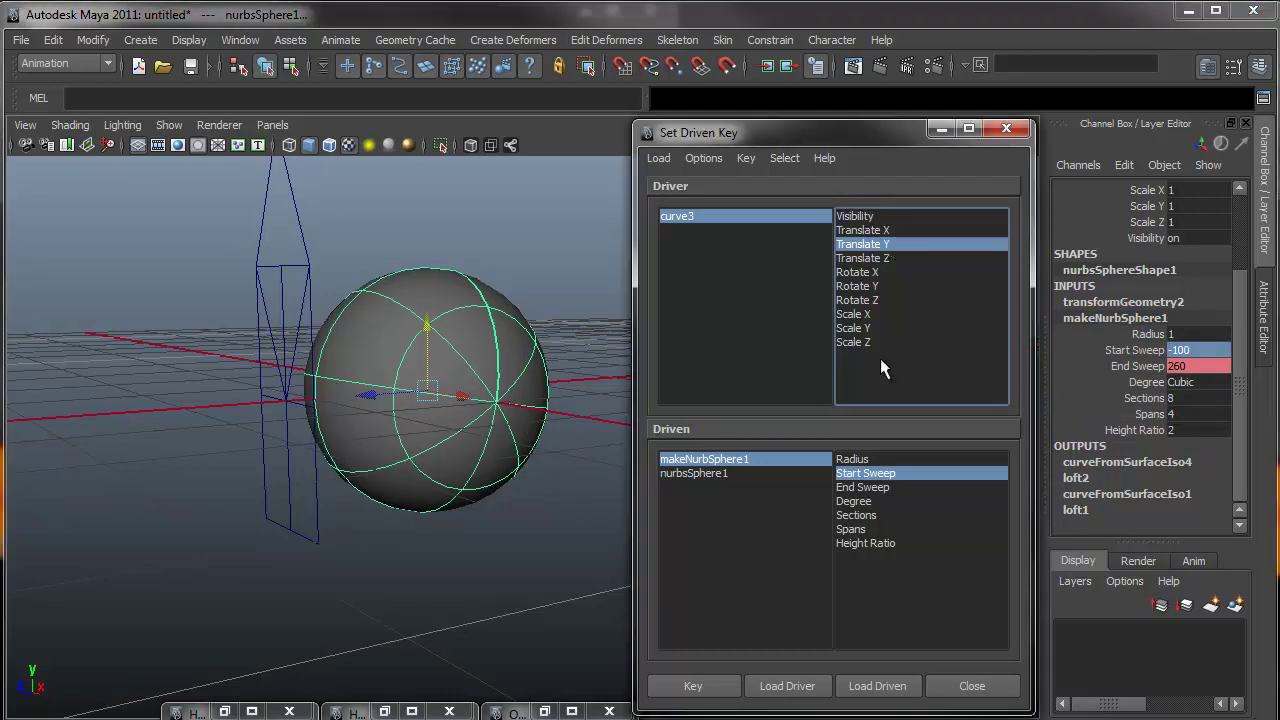
{"action": "left_click", "coordinate": [858, 480]}
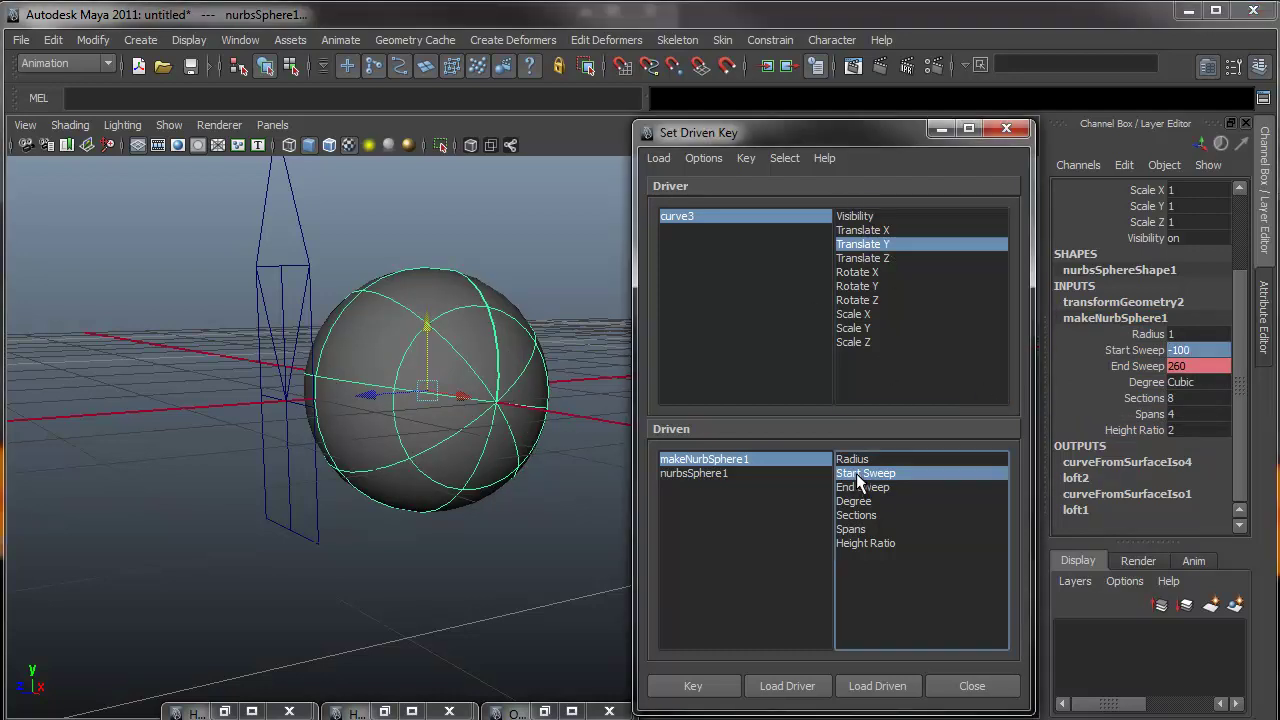
{"action": "left_click", "coordinate": [693, 690]}
Test the driven sweeps by sliding the lower triangle down and lowering the upper triangle to a Translate Y of about -1.1.
{"action": "left_click", "coordinate": [293, 337]}
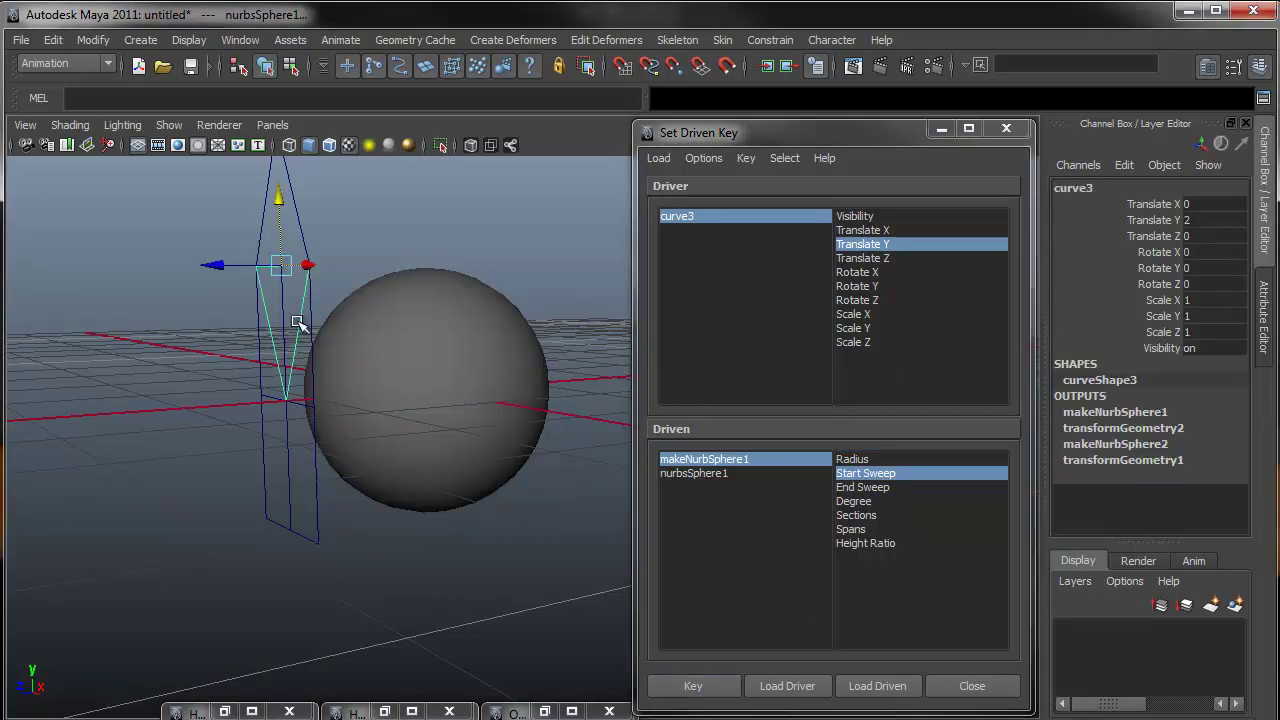
{"action": "left_click_drag", "start_coordinate": [280, 210], "coordinate": [310, 415]}
{"action": "left_click", "coordinate": [297, 215]}
{"action": "left_click_drag", "start_coordinate": [297, 215], "coordinate": [288, 400]}
Test closing the shell by lowering the upper triangle onto the lower one, and reposition both triangles to reopen a gap.
{"action": "scroll", "coordinate": [288, 400], "scroll_direction": "up", "scroll_amount": 5}
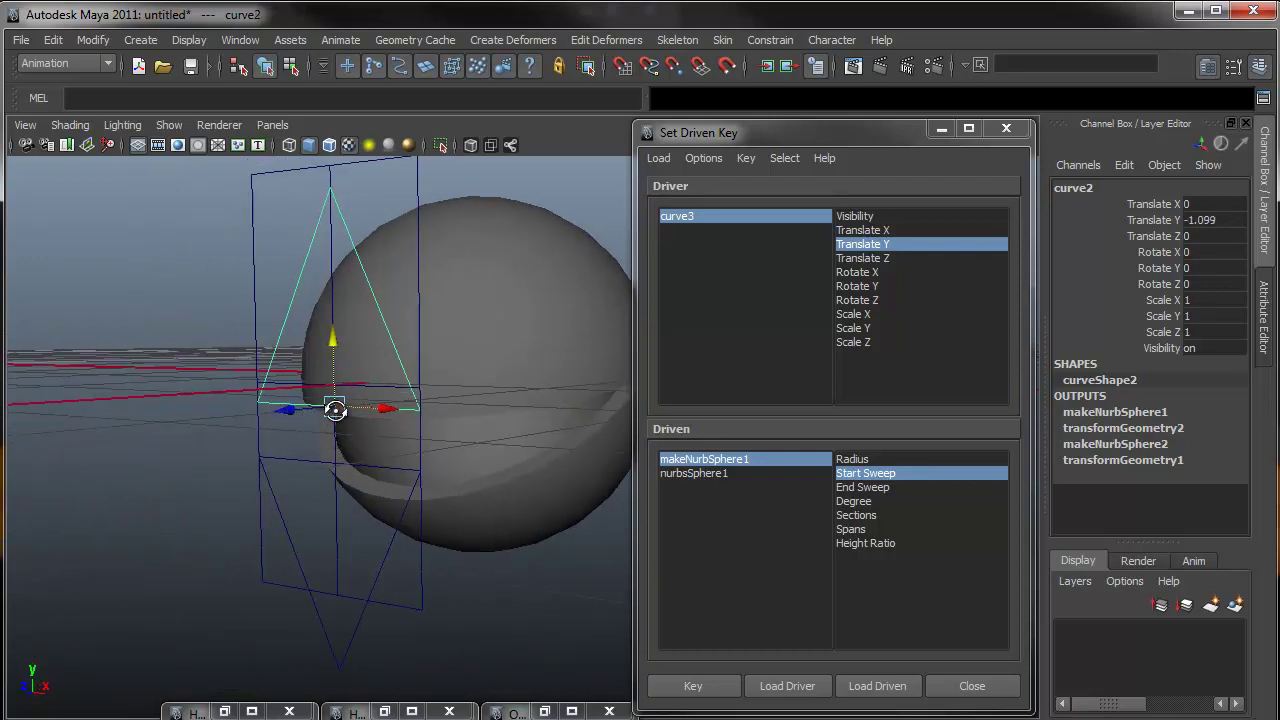
{"action": "left_click_drag", "start_coordinate": [335, 410], "coordinate": [323, 420], "text": "alt"}
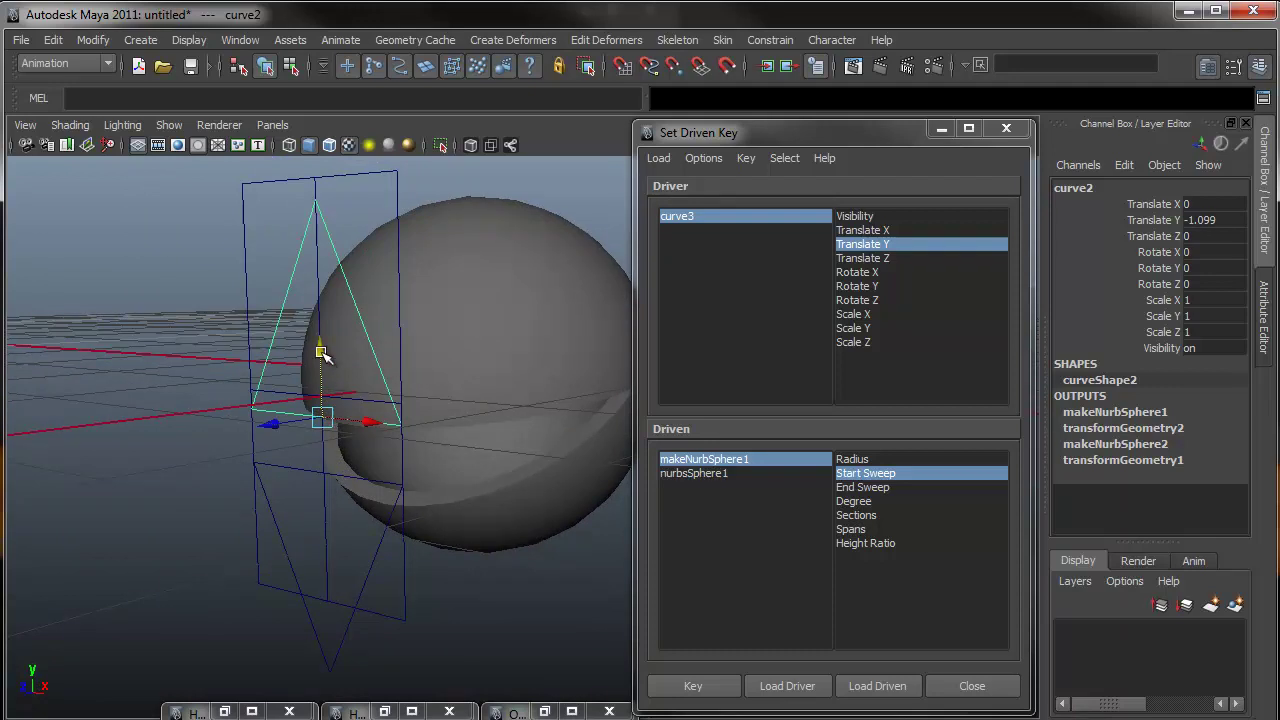
{"action": "left_click_drag", "start_coordinate": [320, 355], "coordinate": [324, 410]}
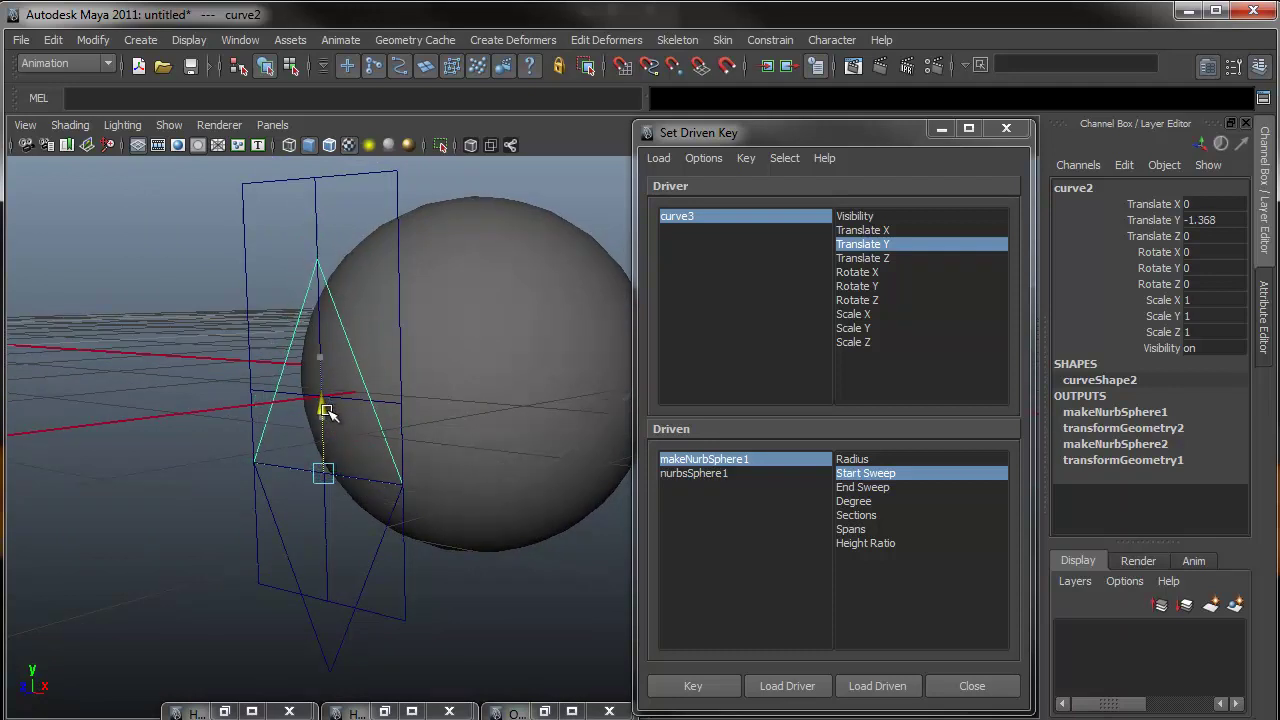
{"action": "left_click_drag", "start_coordinate": [343, 486], "coordinate": [445, 478], "text": "alt"}
{"action": "left_click_drag", "start_coordinate": [287, 385], "coordinate": [309, 400]}
{"action": "left_click", "coordinate": [319, 546]}
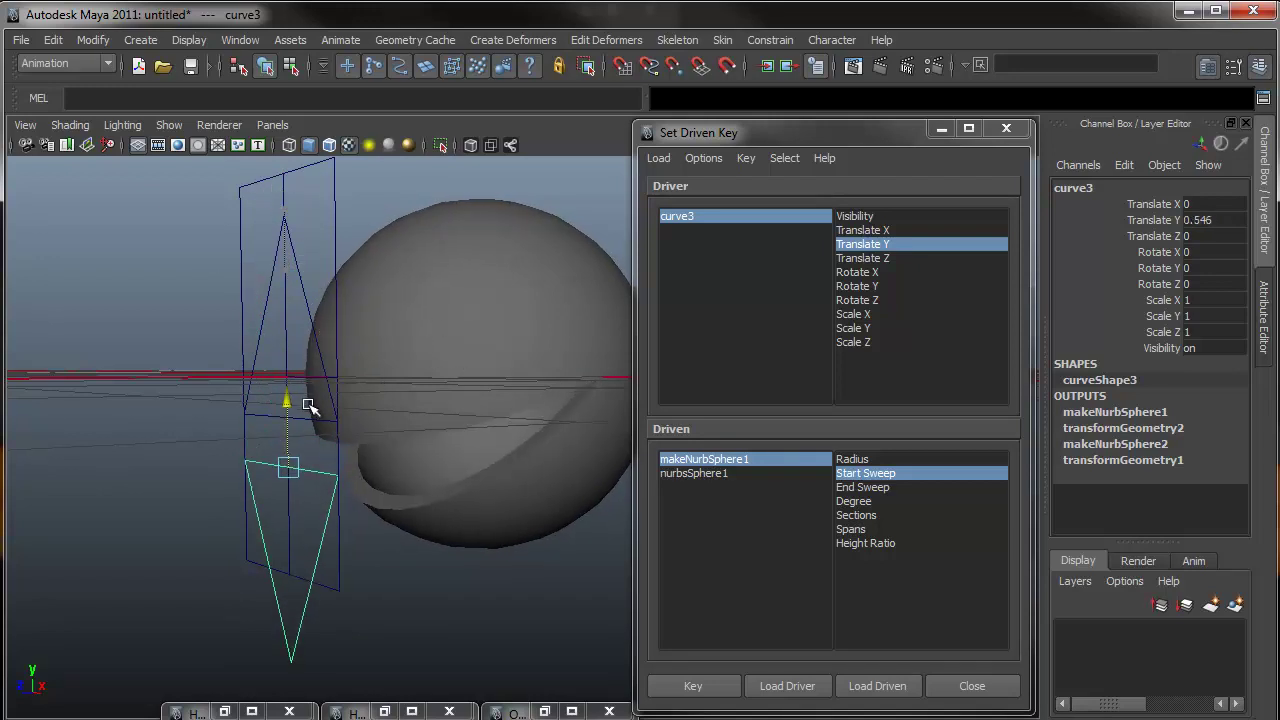
Open the shell's gap by raising the upper triangle to a Translate Y of about -0.5.
{"action": "left_click_drag", "start_coordinate": [283, 329], "coordinate": [323, 329], "text": "alt"}
{"action": "left_click", "coordinate": [327, 320]}
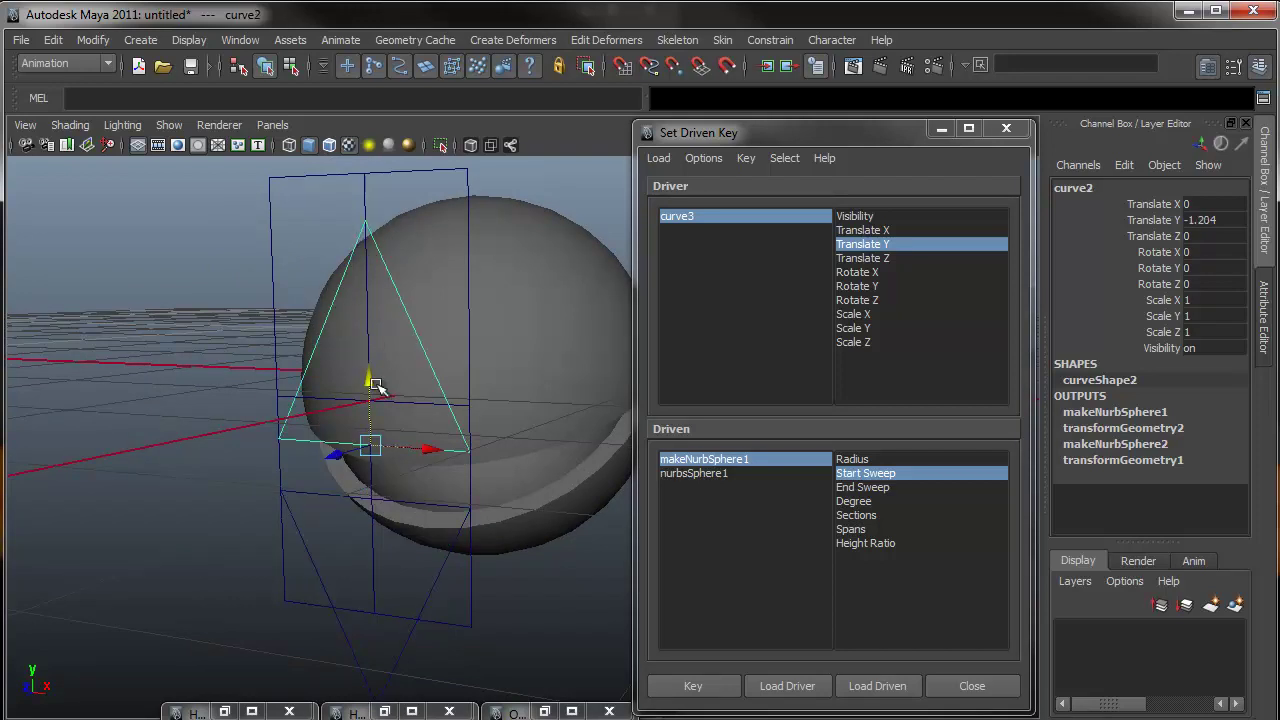
{"action": "left_click_drag", "start_coordinate": [372, 382], "coordinate": [389, 245]}
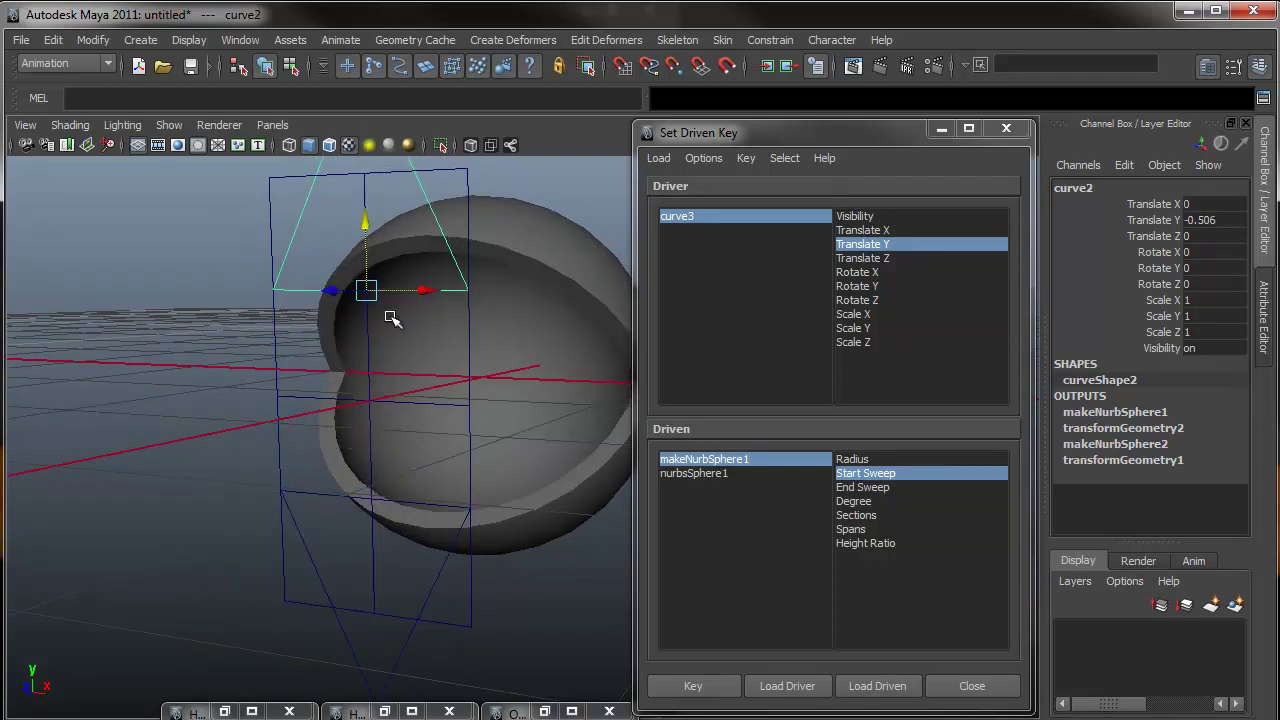
Lock and hide all of the upper triangle's channels except Translate Y.
{"action": "left_click_drag", "start_coordinate": [391, 317], "coordinate": [313, 360], "text": "alt"}
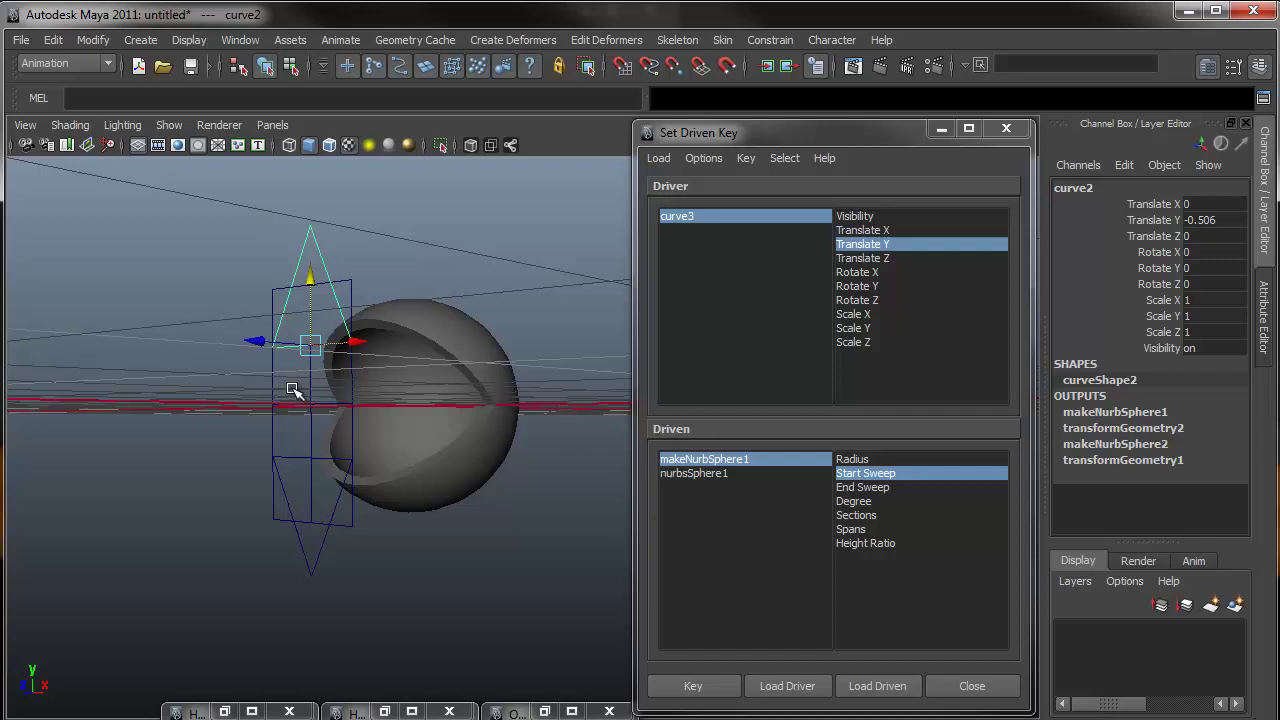
{"action": "left_click_drag", "start_coordinate": [293, 390], "coordinate": [336, 345], "text": "alt"}
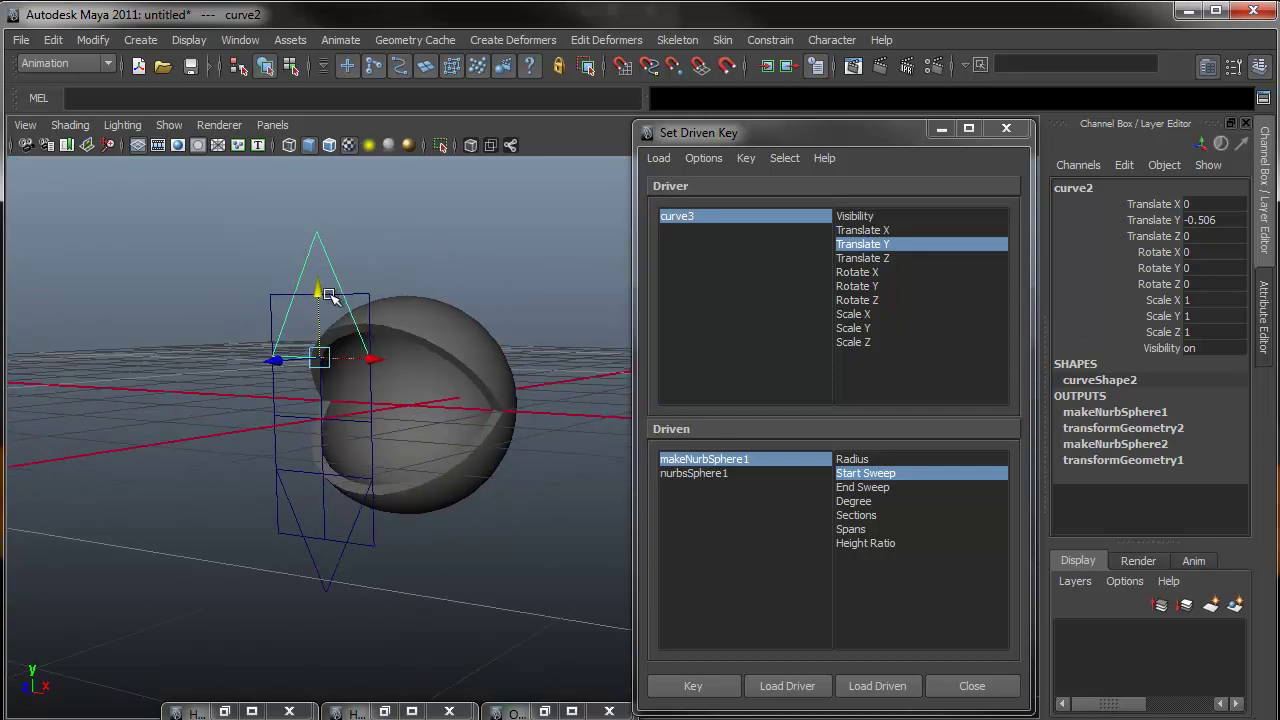
{"action": "left_click", "coordinate": [1150, 204]}
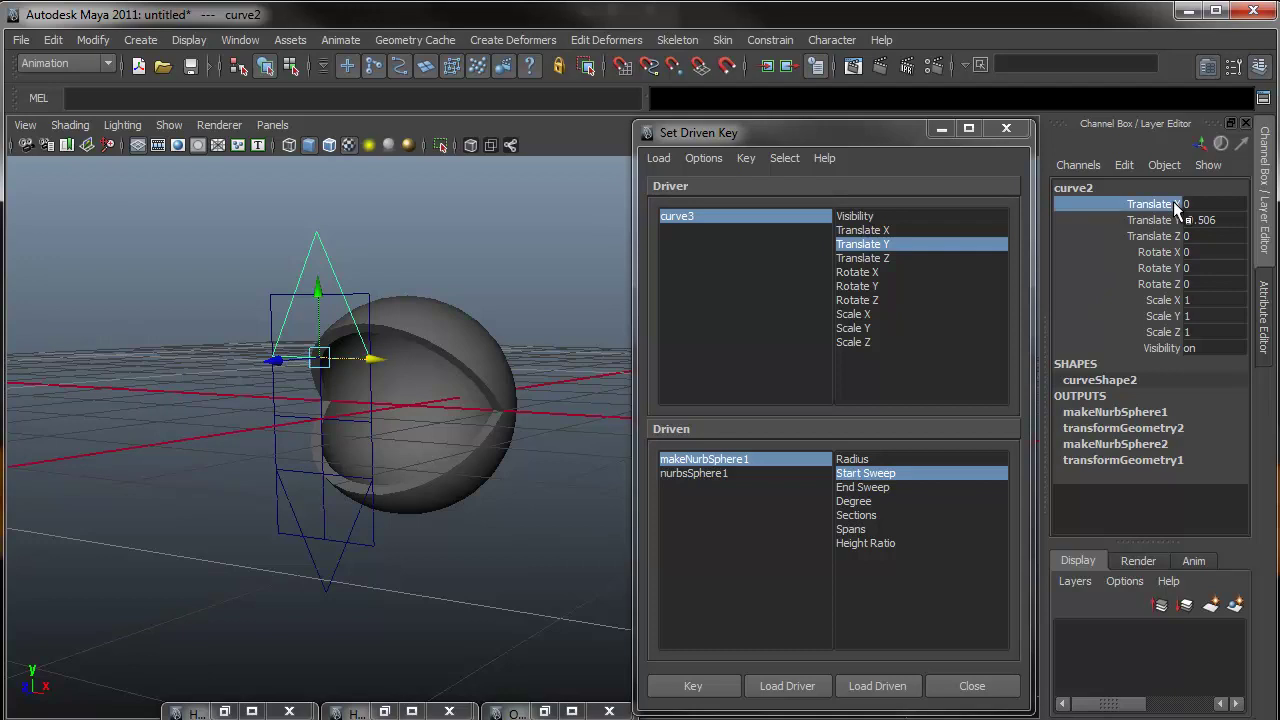
{"action": "left_click_drag", "start_coordinate": [1175, 237], "coordinate": [1178, 348], "text": "ctrl"}
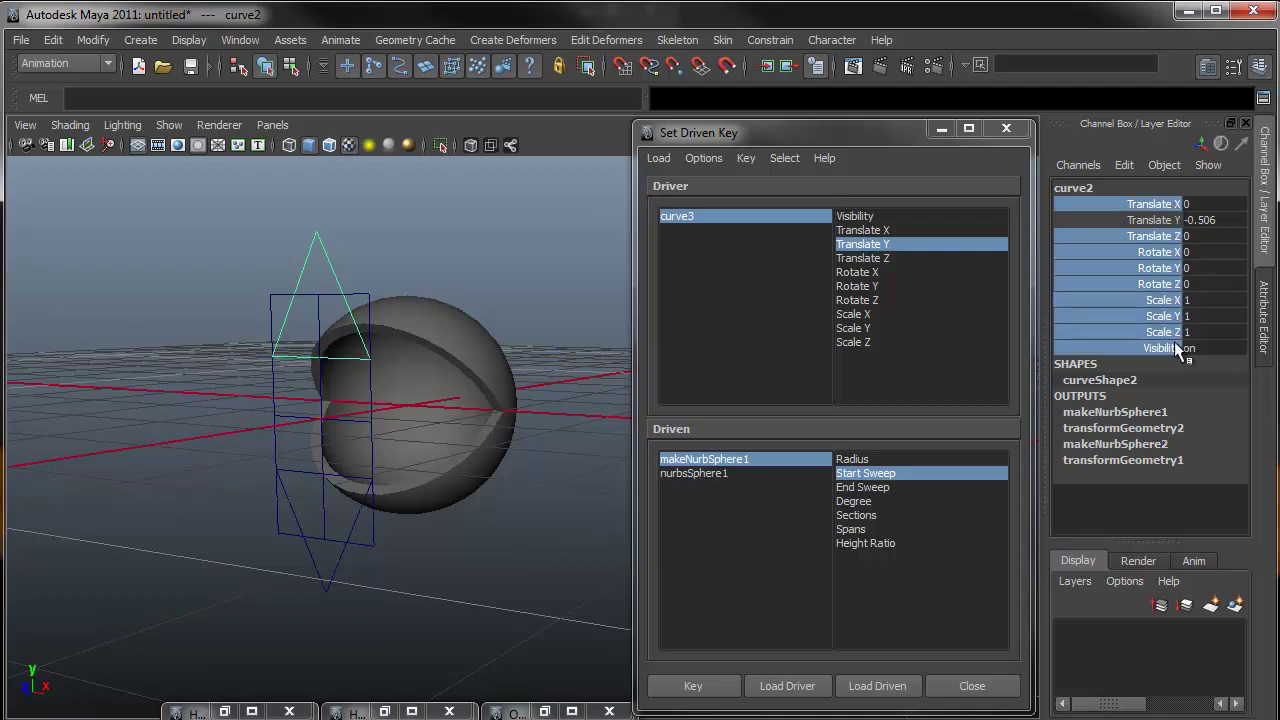
{"action": "right_click", "coordinate": [1161, 252]}
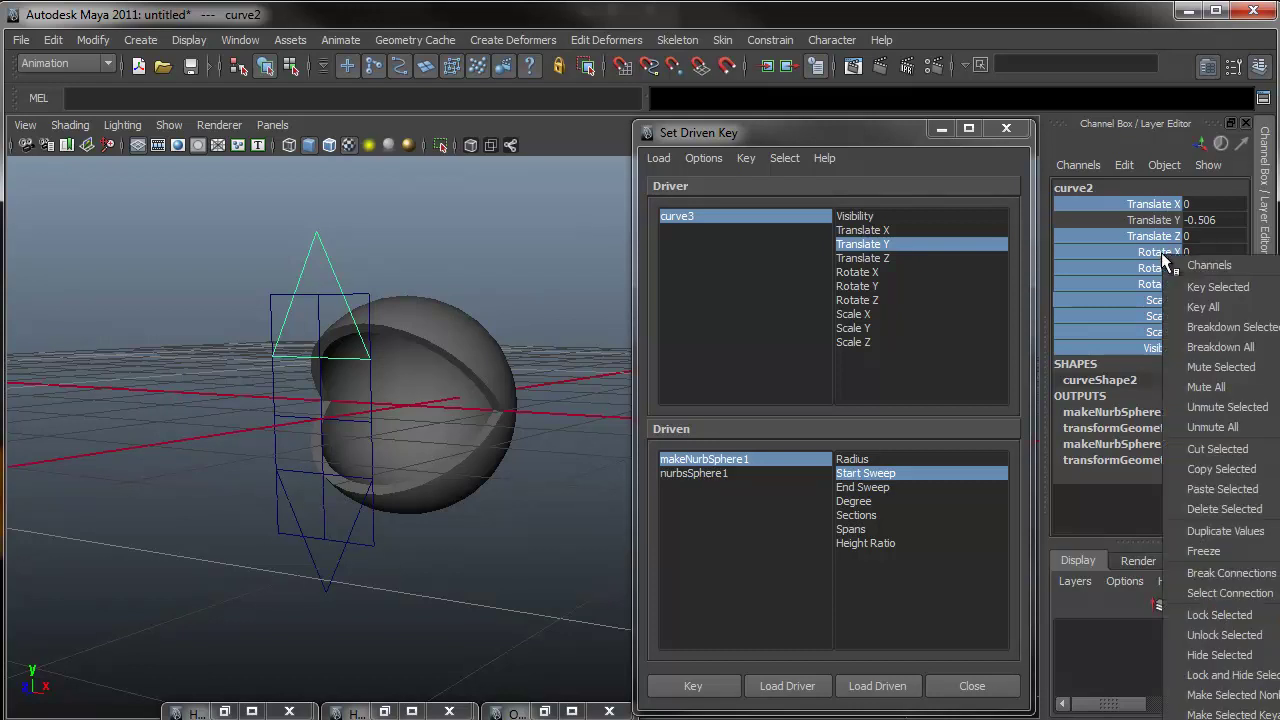
{"action": "left_click", "coordinate": [1233, 676]}
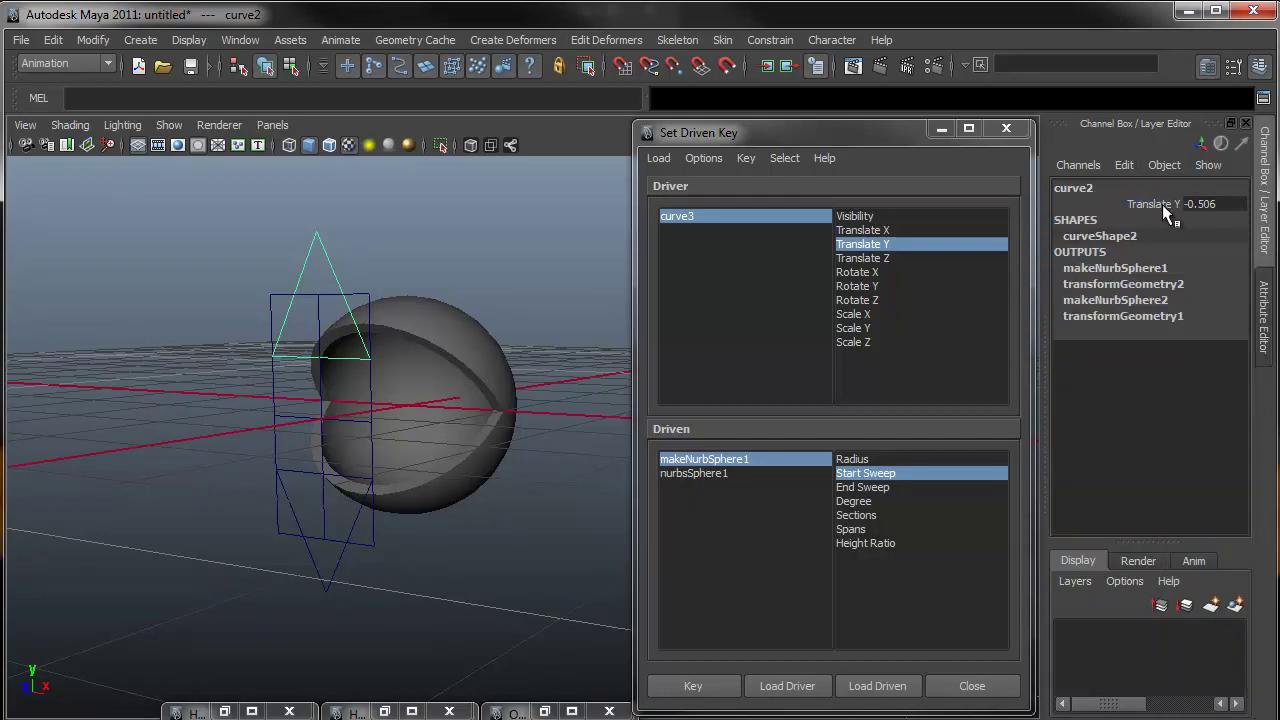
Lock and hide every channel of the lower triangle apart from Translate Y.
{"action": "left_click", "coordinate": [328, 586]}
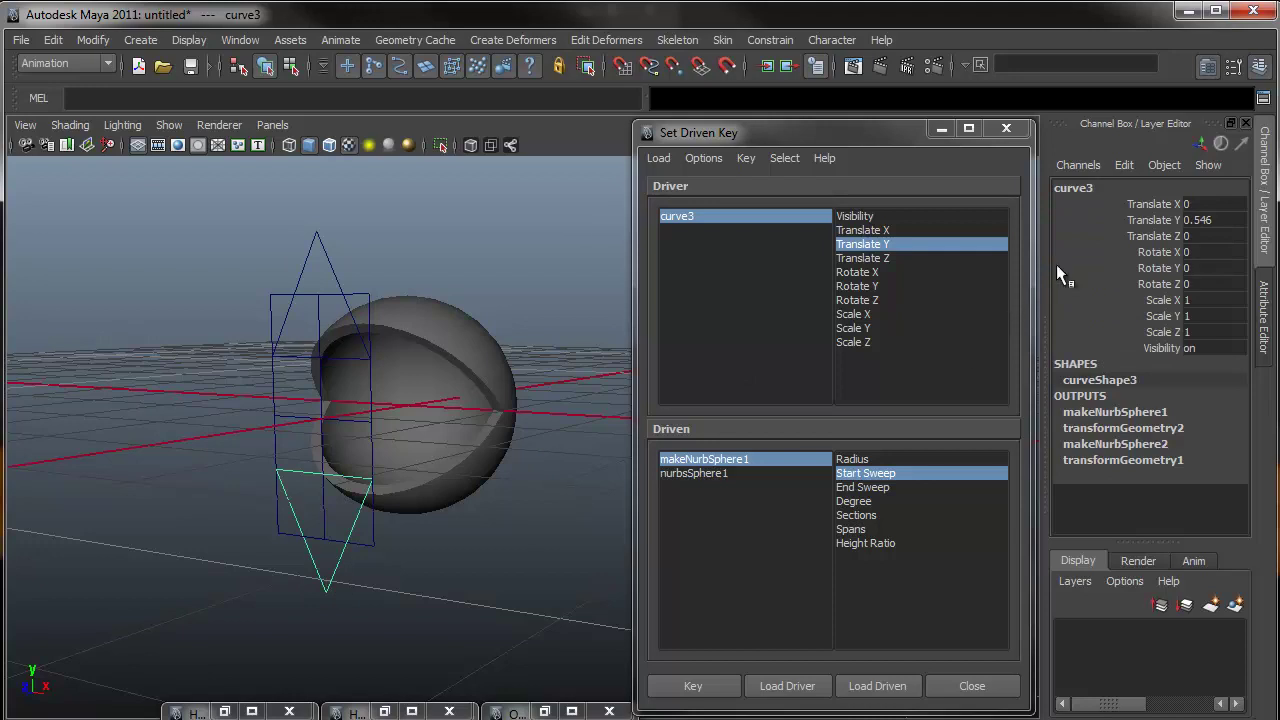
{"action": "left_click", "coordinate": [1166, 204]}
{"action": "left_click_drag", "start_coordinate": [1169, 233], "coordinate": [1172, 346], "text": "ctrl"}
{"action": "right_click_drag", "start_coordinate": [1172, 346], "coordinate": [1240, 420]}
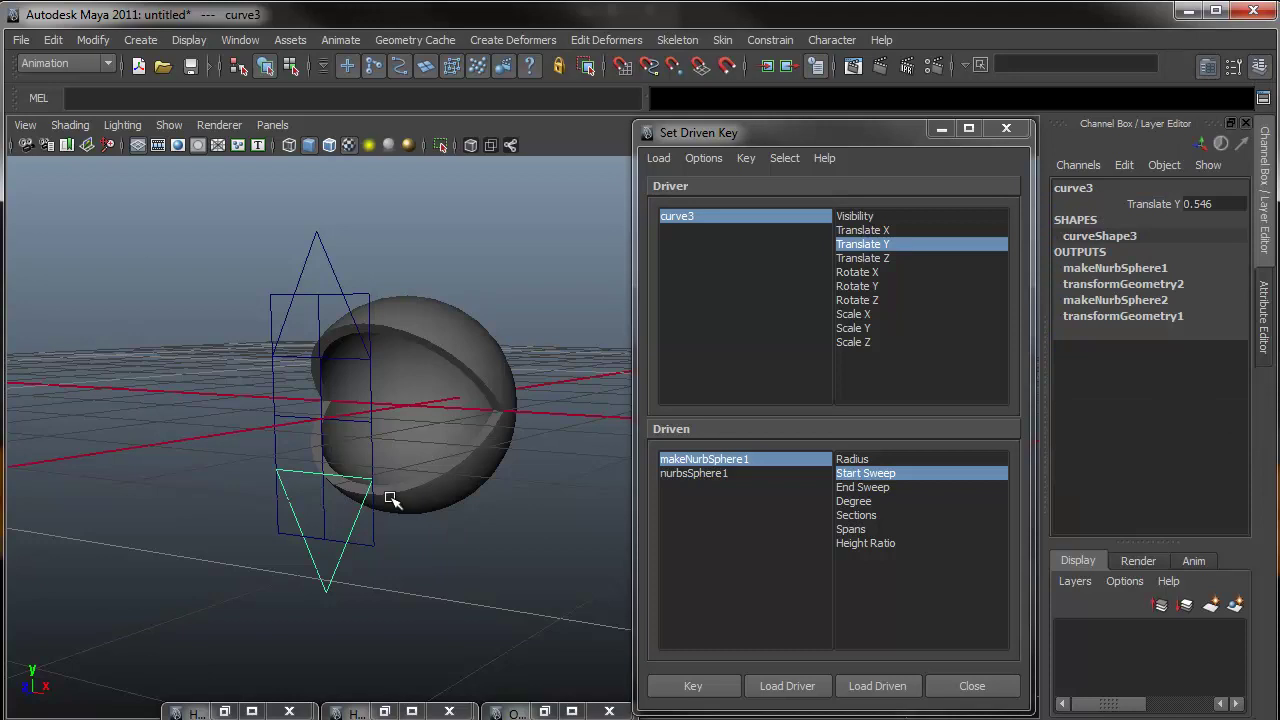
Lock all translate, rotate, scale and visibility channels of the rectangle curve, keeping them listed, and clear the selection.
{"action": "left_click", "coordinate": [280, 421]}
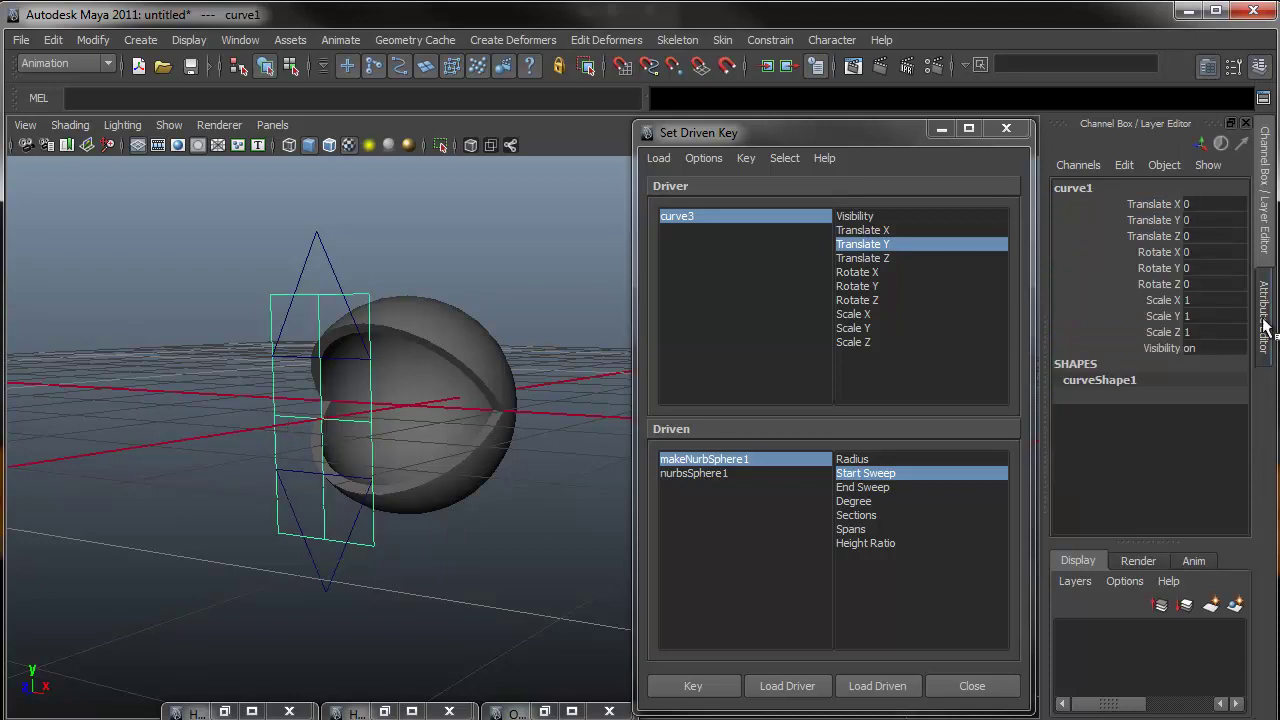
{"action": "left_click_drag", "start_coordinate": [1169, 205], "coordinate": [1168, 347]}
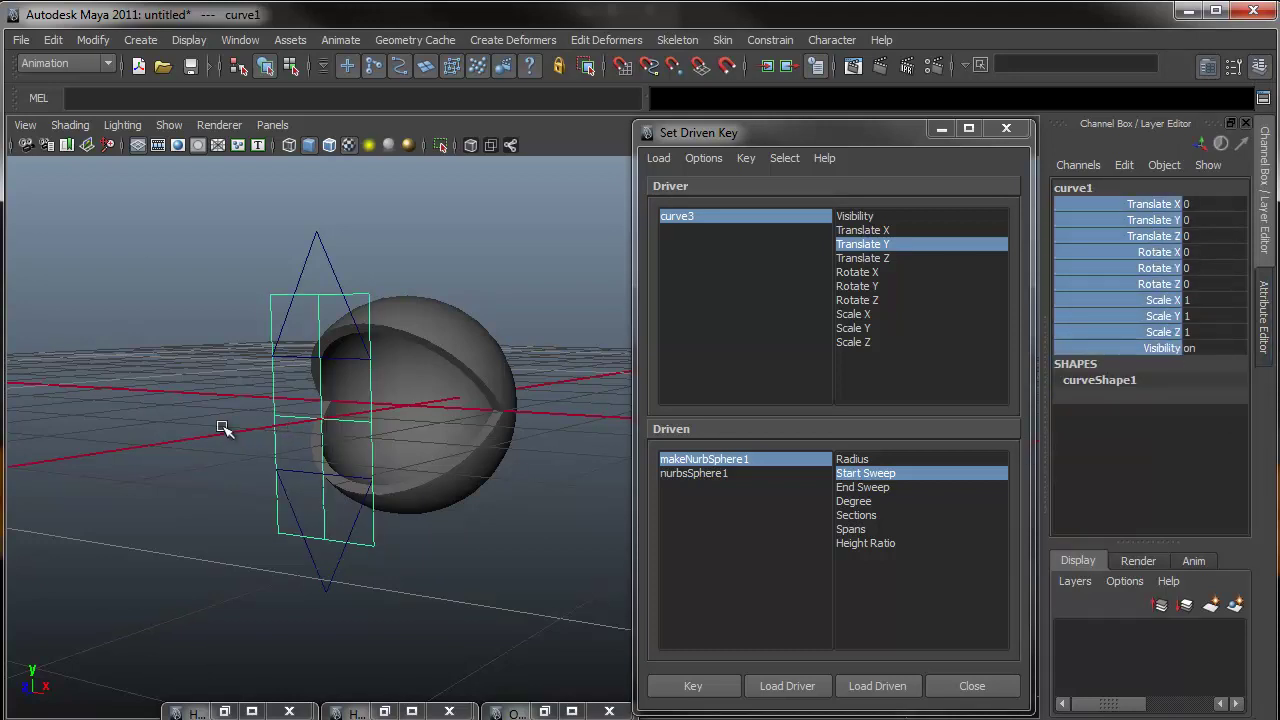
{"action": "right_click", "coordinate": [1151, 234]}
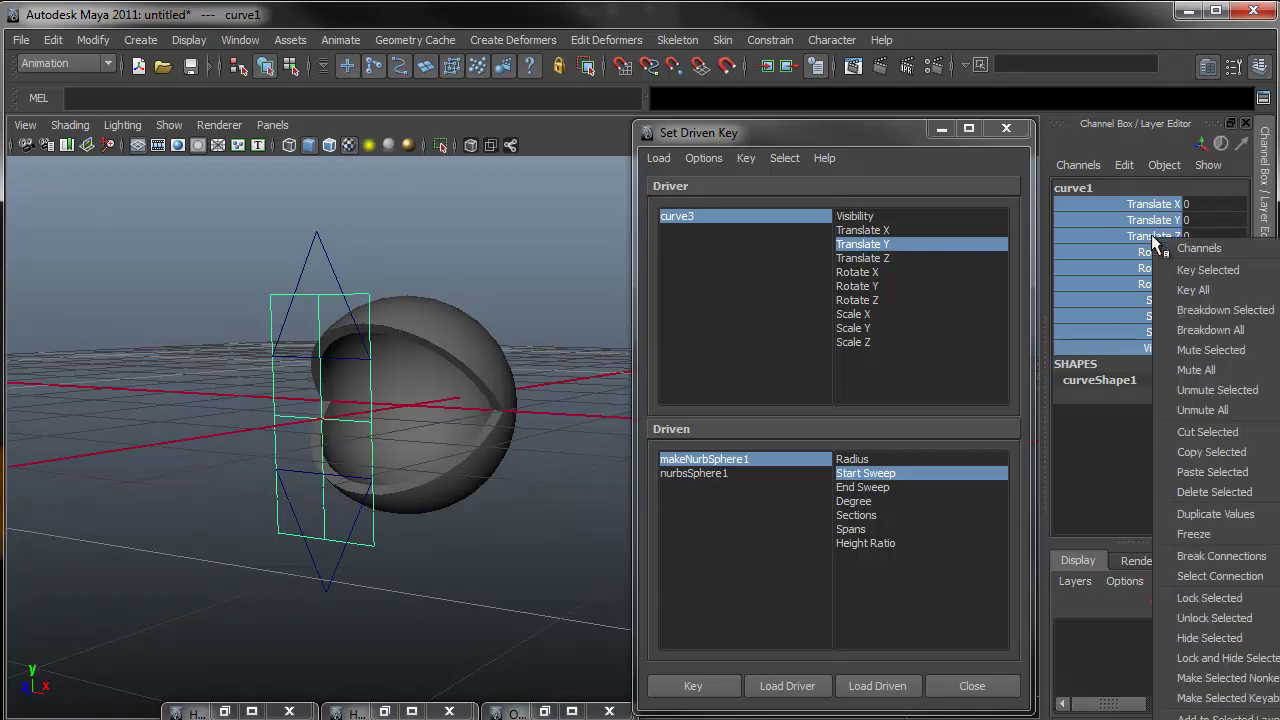
{"action": "left_click", "coordinate": [1215, 597]}
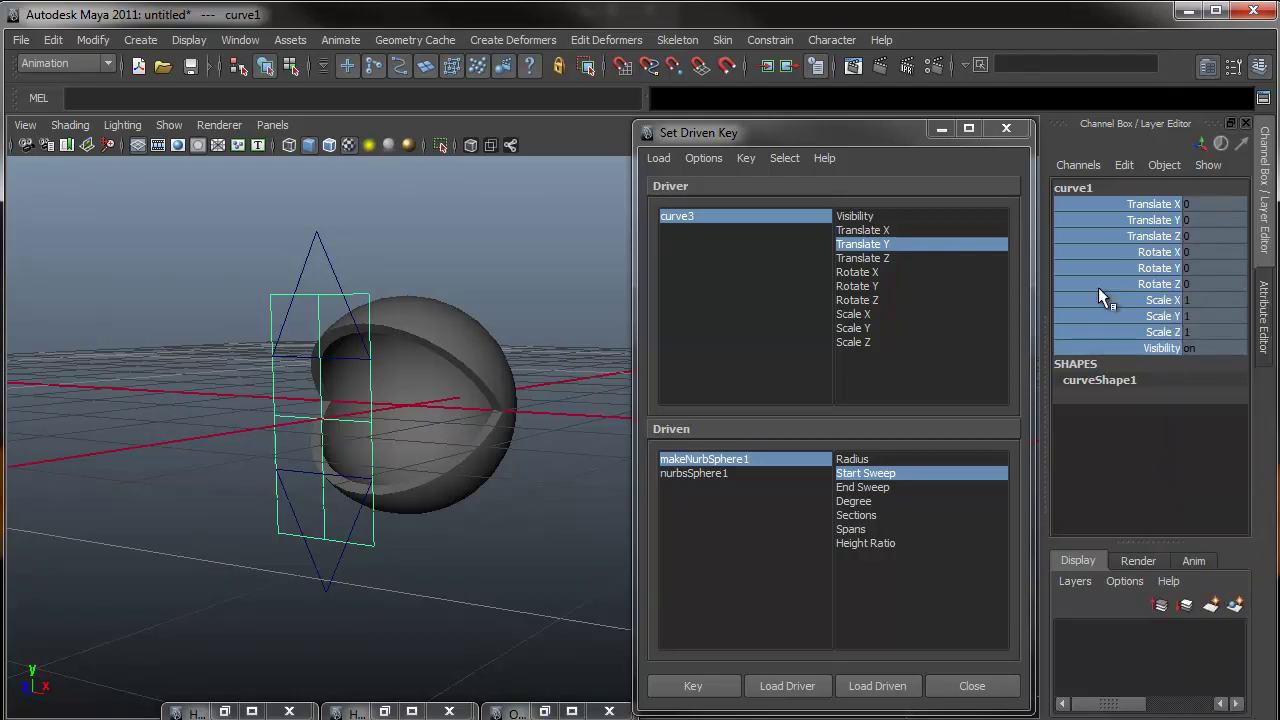
{"action": "left_click", "coordinate": [457, 597]}
{"action": "left_click", "coordinate": [377, 547]}
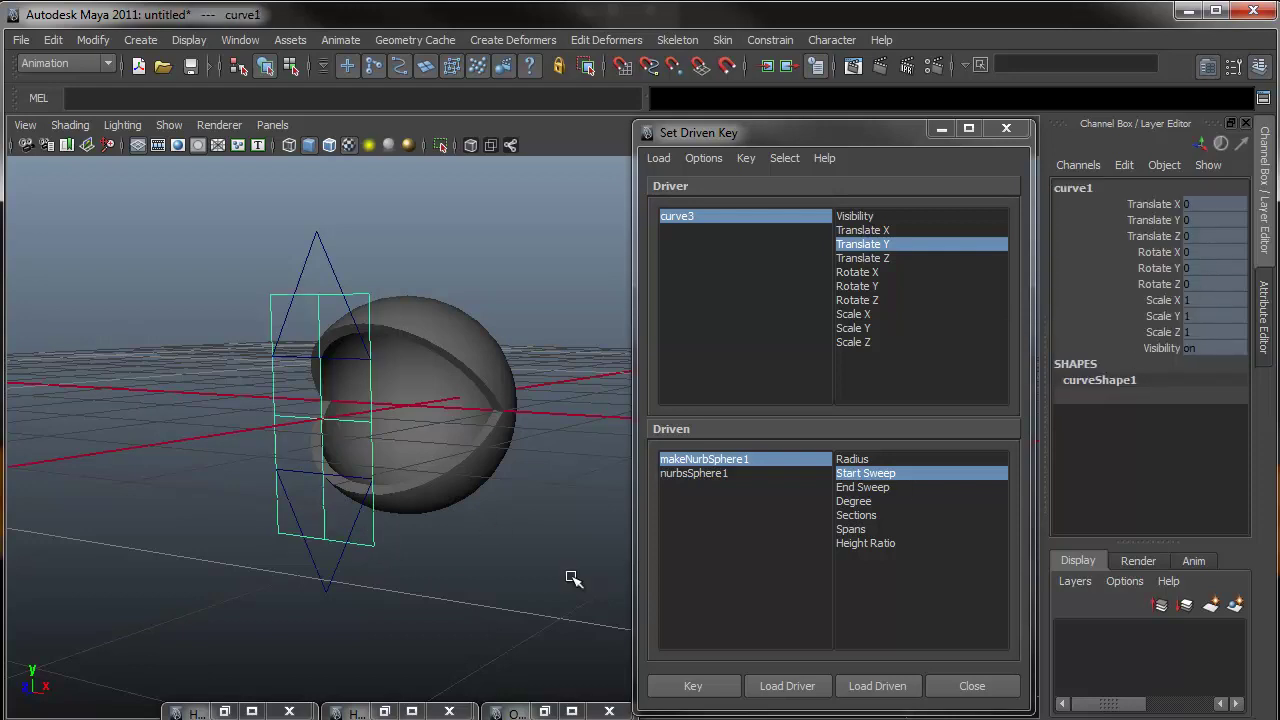
{"action": "left_click", "coordinate": [446, 541]}
Minimize the Set Driven Key window to clear the viewport around the shell and its control curves.
{"action": "left_click_drag", "start_coordinate": [371, 506], "coordinate": [426, 551], "text": "alt"}
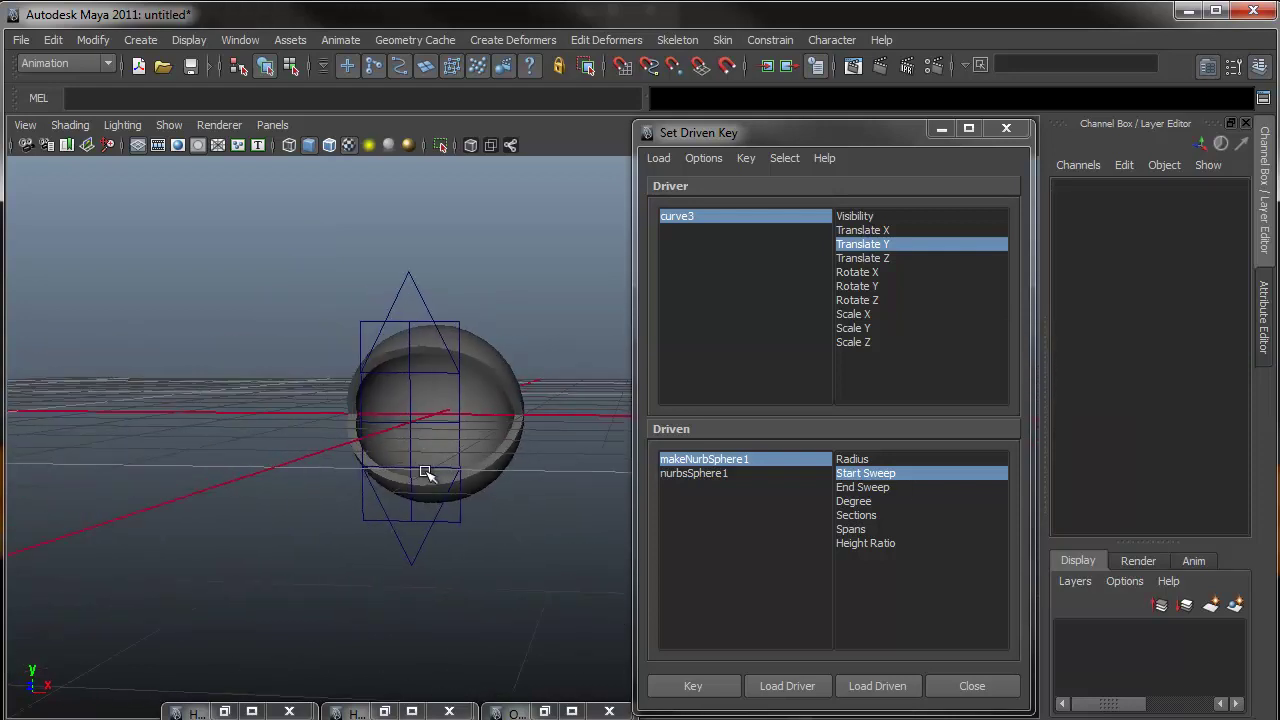
{"action": "left_click", "coordinate": [940, 130]}
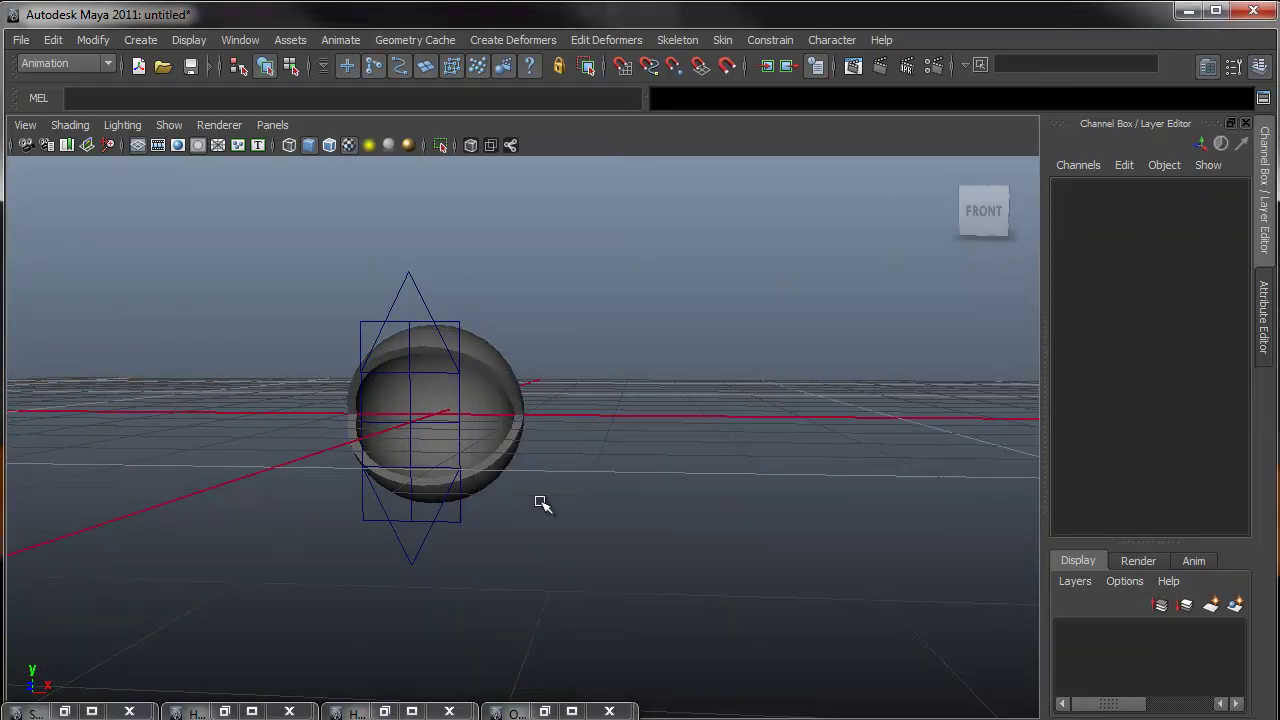
{"action": "left_click_drag", "start_coordinate": [574, 456], "coordinate": [510, 395], "text": "alt"}
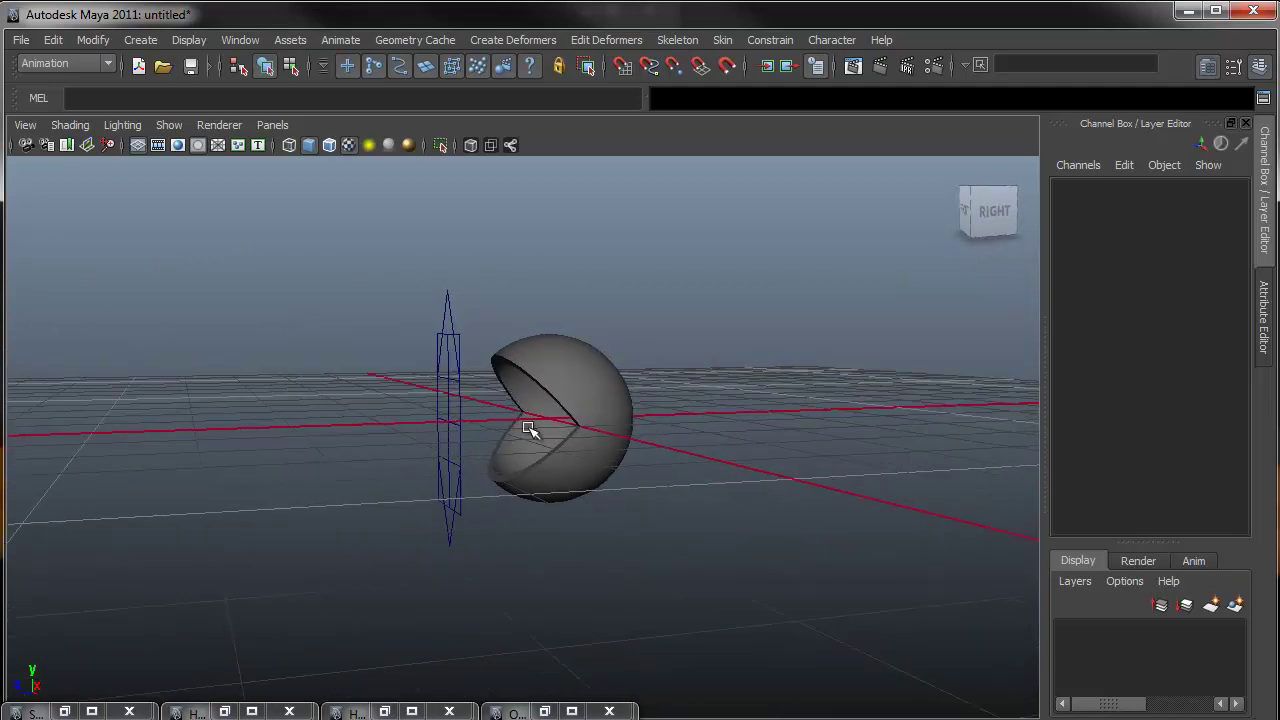